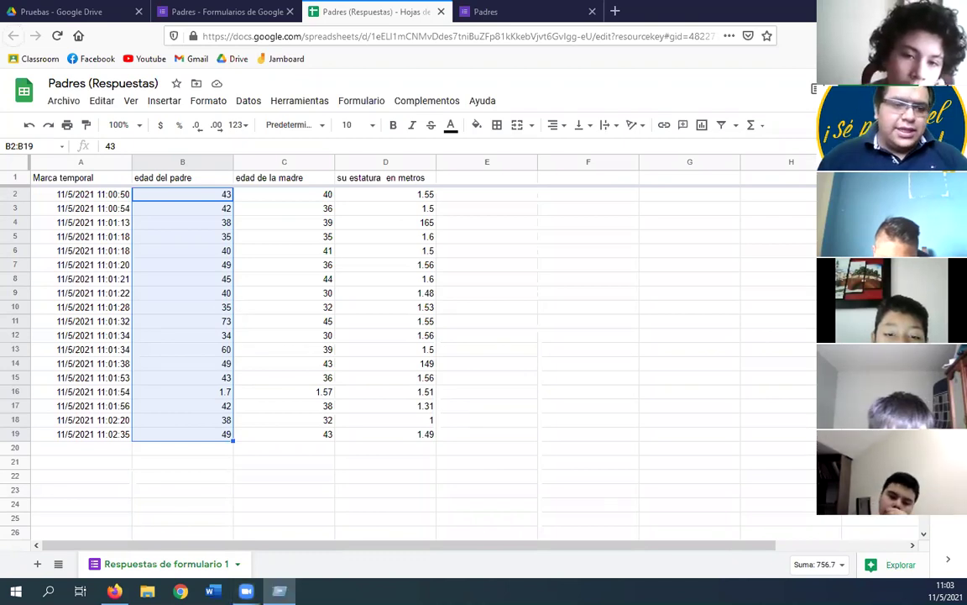
Step: Launch Excel and create a blank workbook
key(super+r)
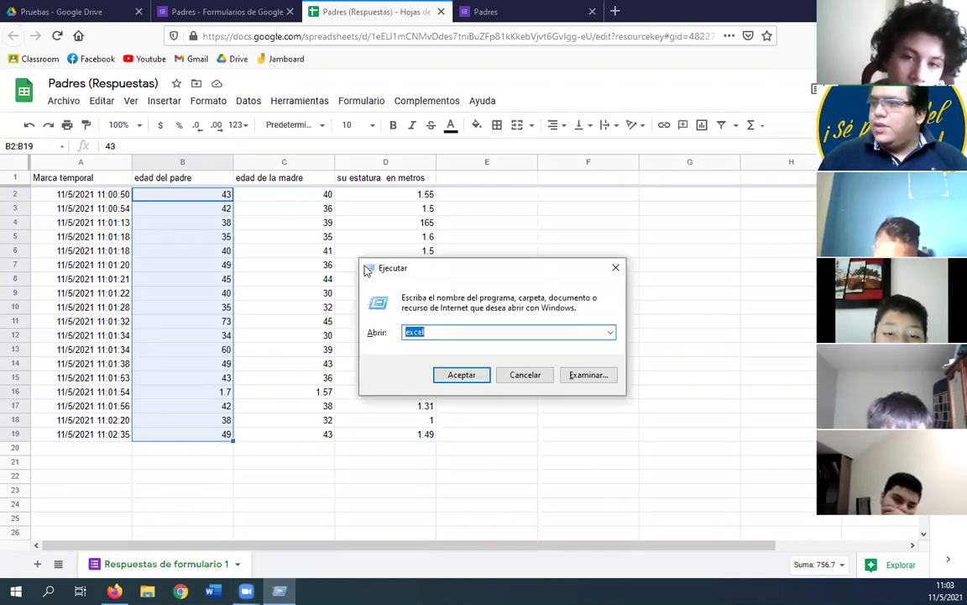
click(445, 378)
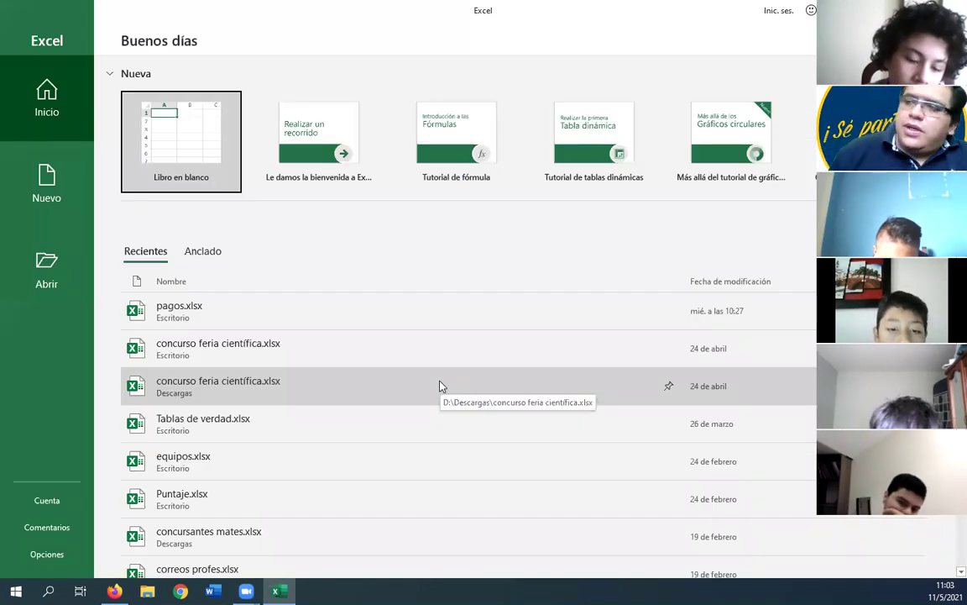
click(190, 101)
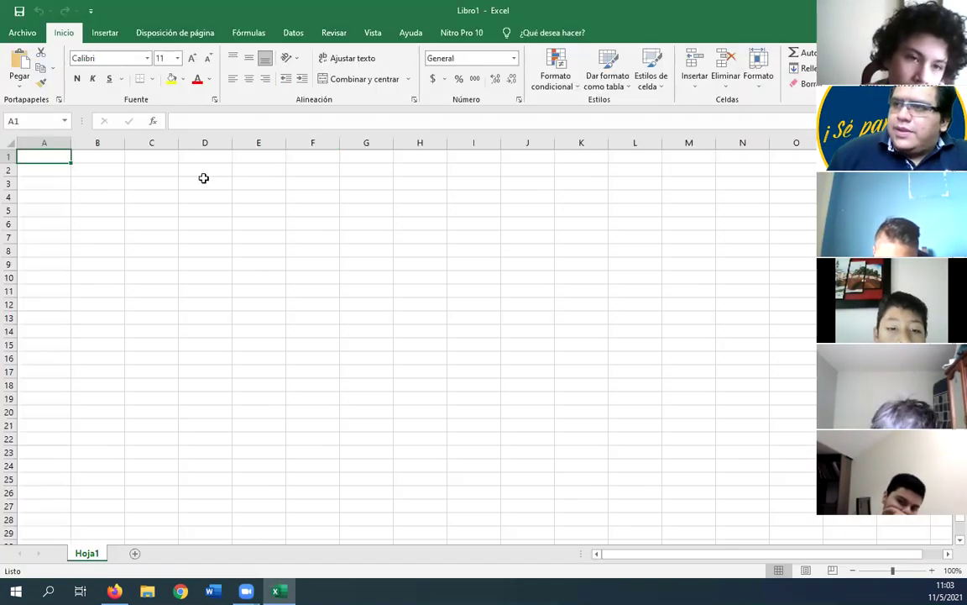
click(104, 155)
text(https://docs.google.com/forms/d/e/1FAIpQLSdlh6If31nPUpchlMtwhP1weC_teUBJsfVEpUTET7mvZ6zY9w/viewform)
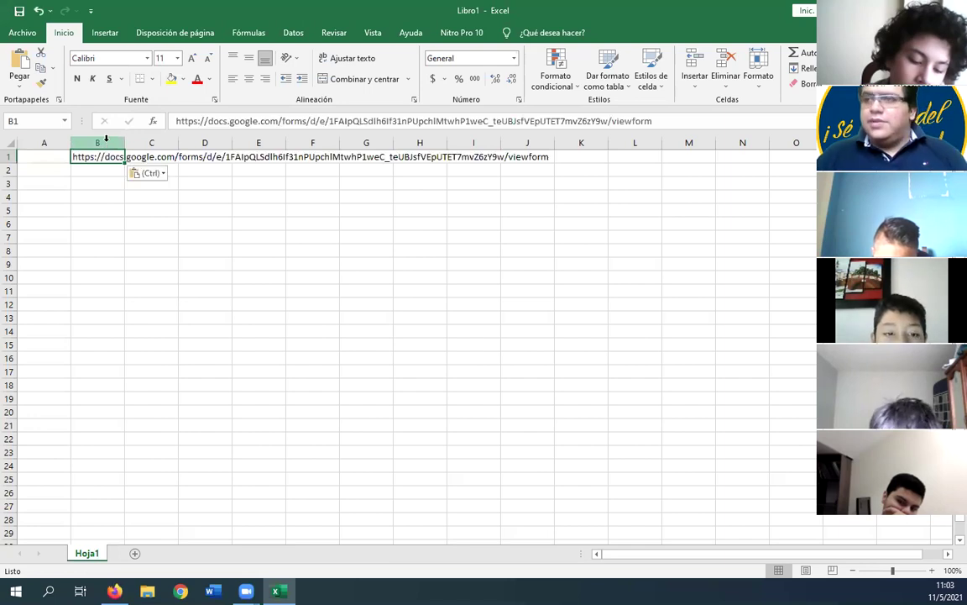
click(166, 204)
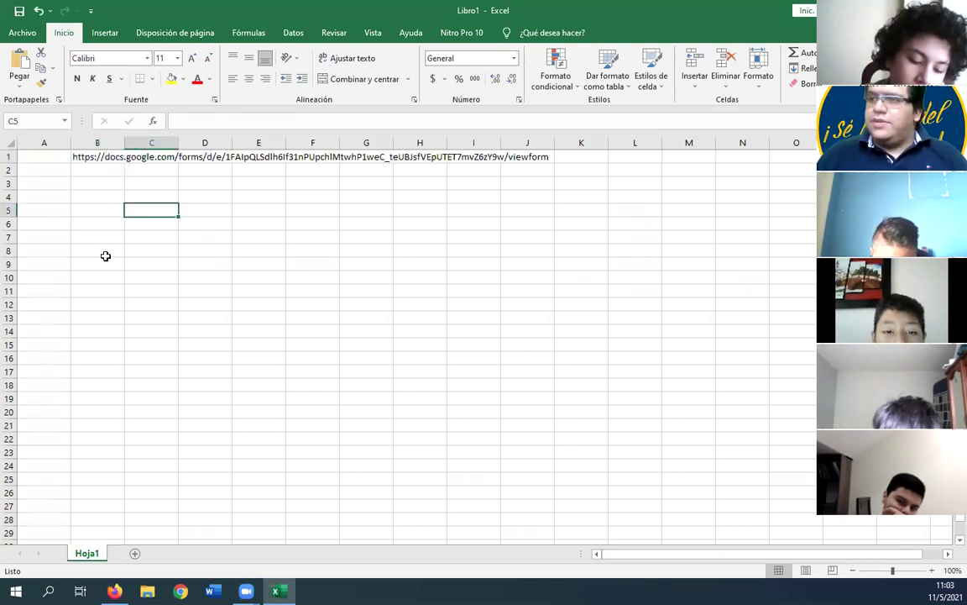
key(ctrl+z)
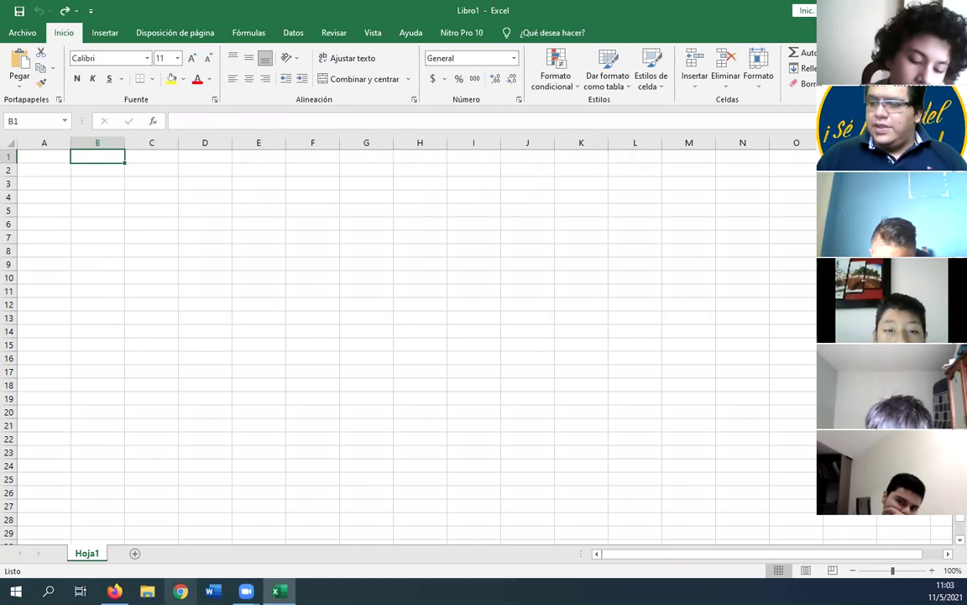
Step: Copy the father's ages in B2:B19 of the Padres (Respuestas) sheet in Firefox and paste them into Excel from cell B1
click(115, 590)
drag(185, 194, 188, 436)
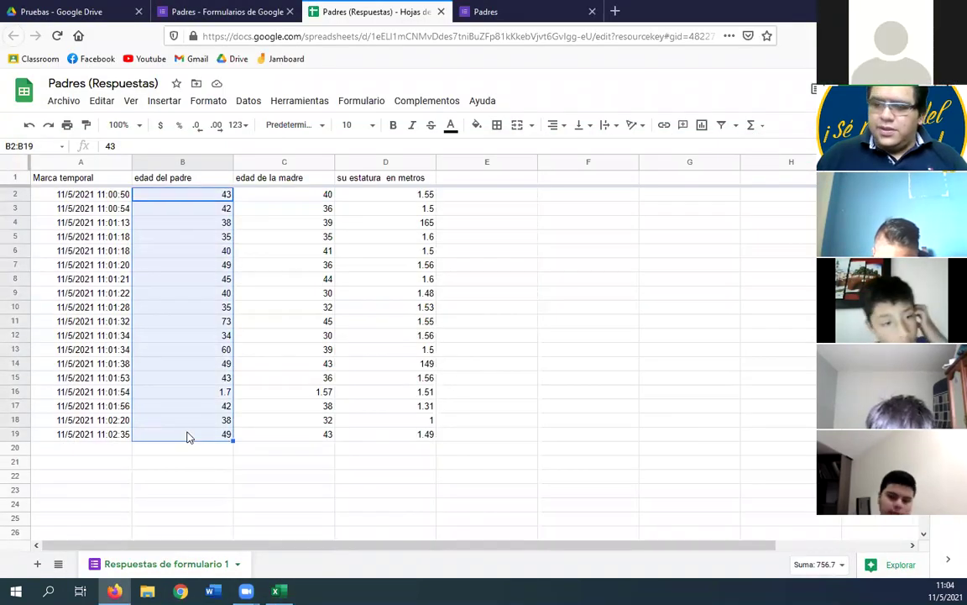
key(ctrl+c)
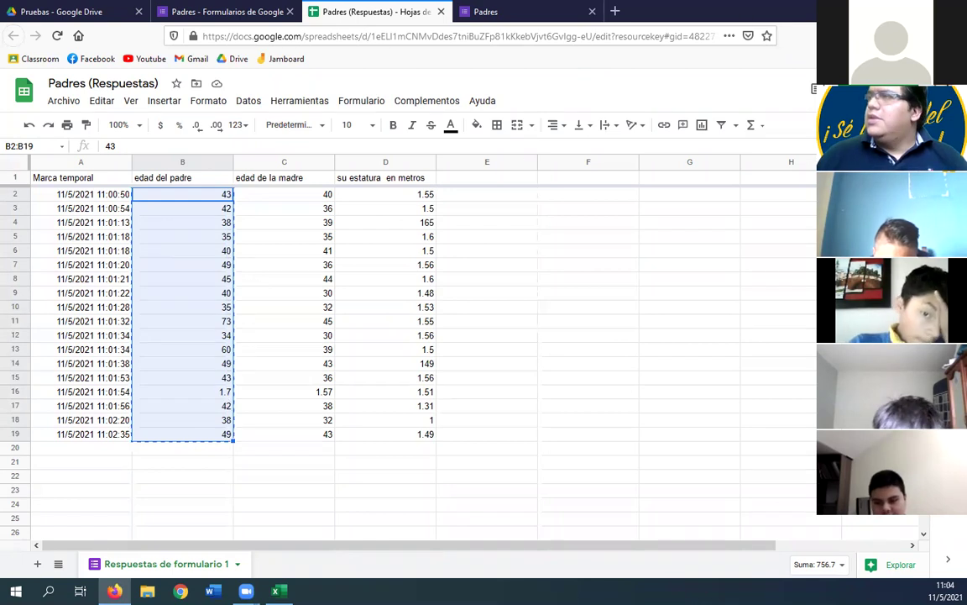
key(super+d)
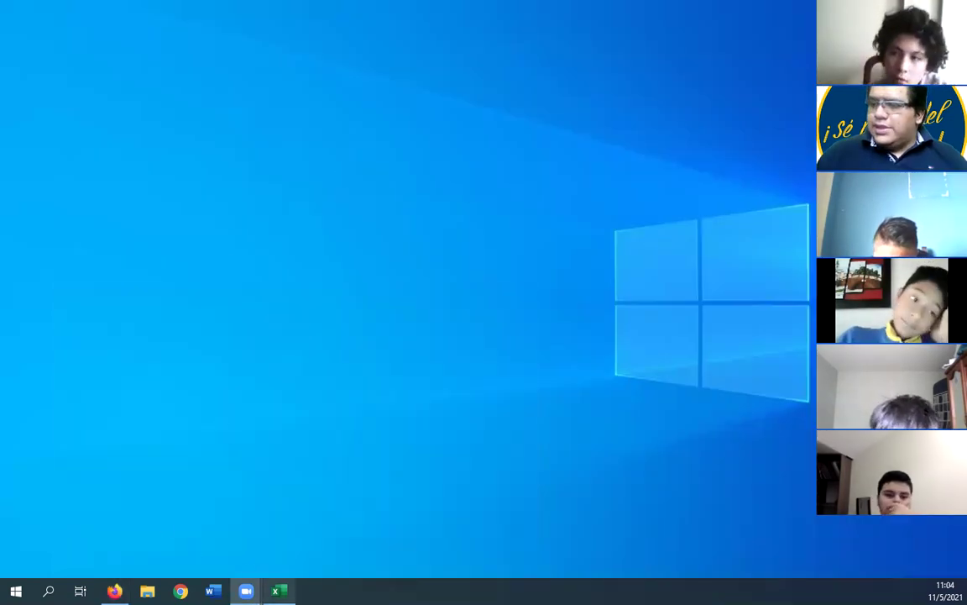
click(276, 591)
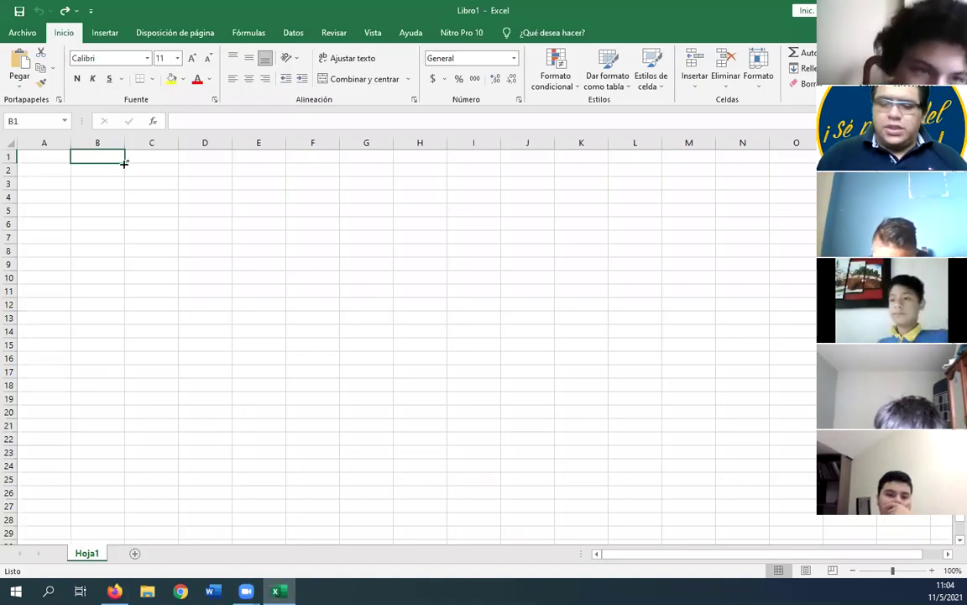
key(ctrl+v)
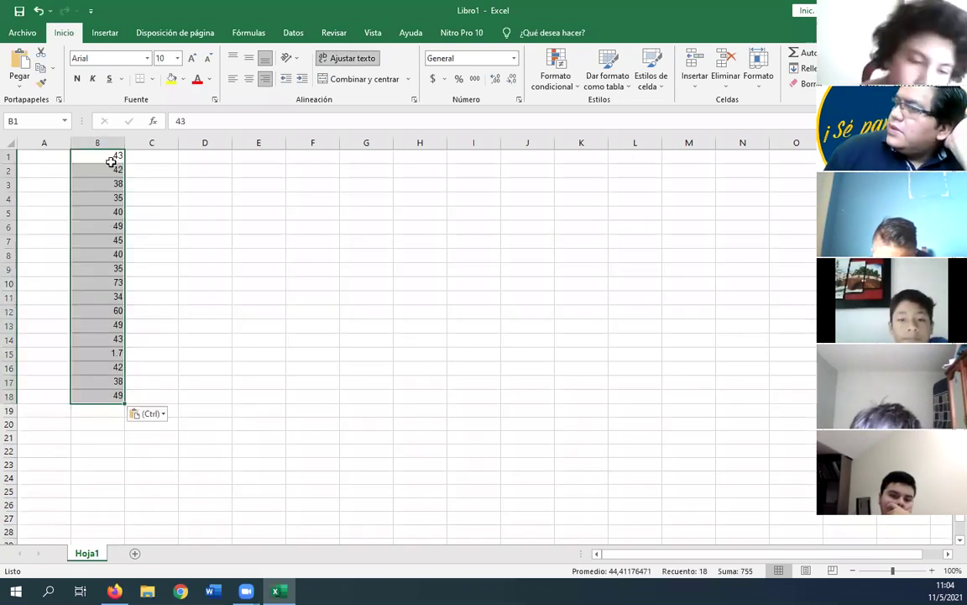
Step: Replace the erroneous decimal age in cell B15 with 40
click(110, 363)
click(112, 351)
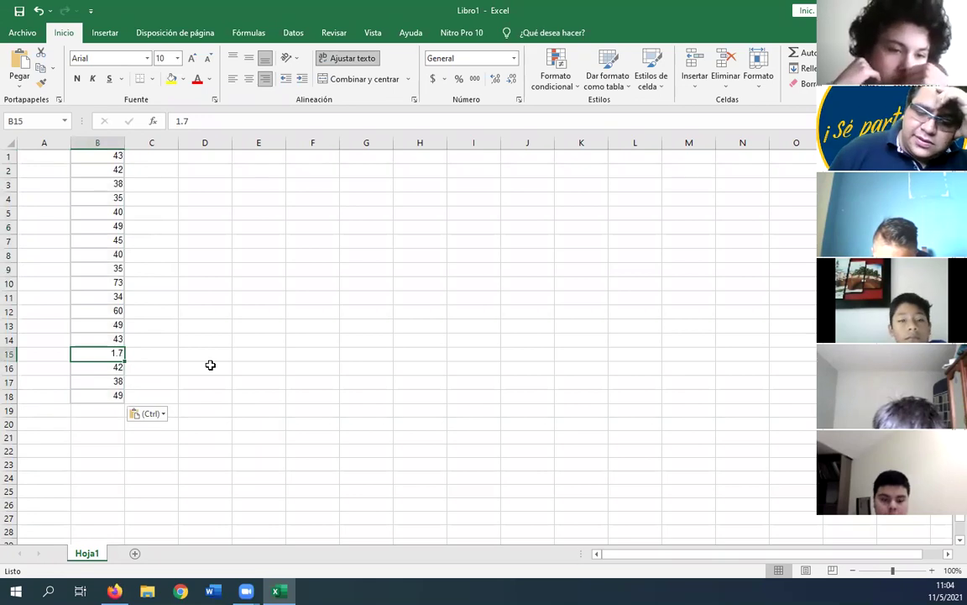
text(40)
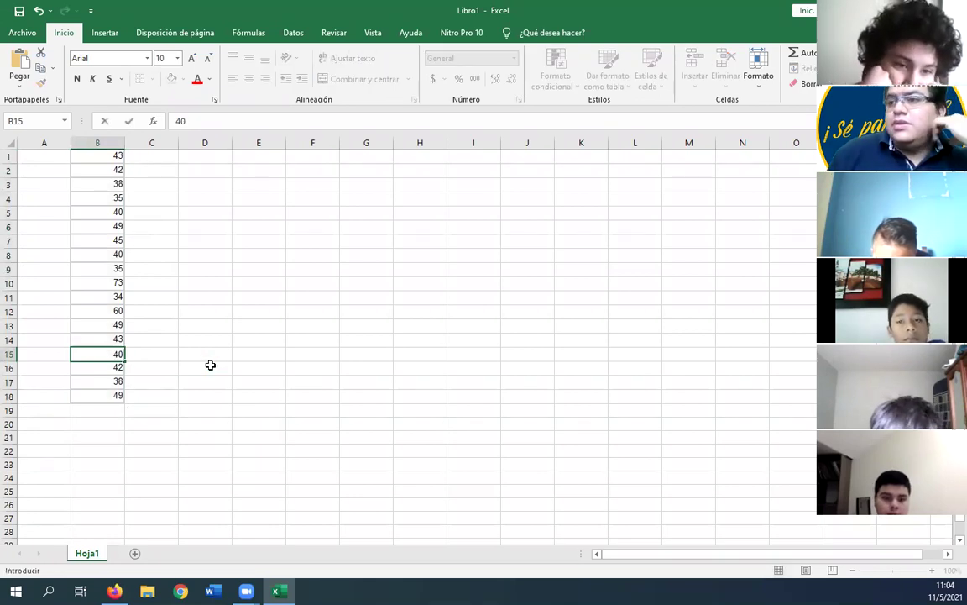
click(210, 365)
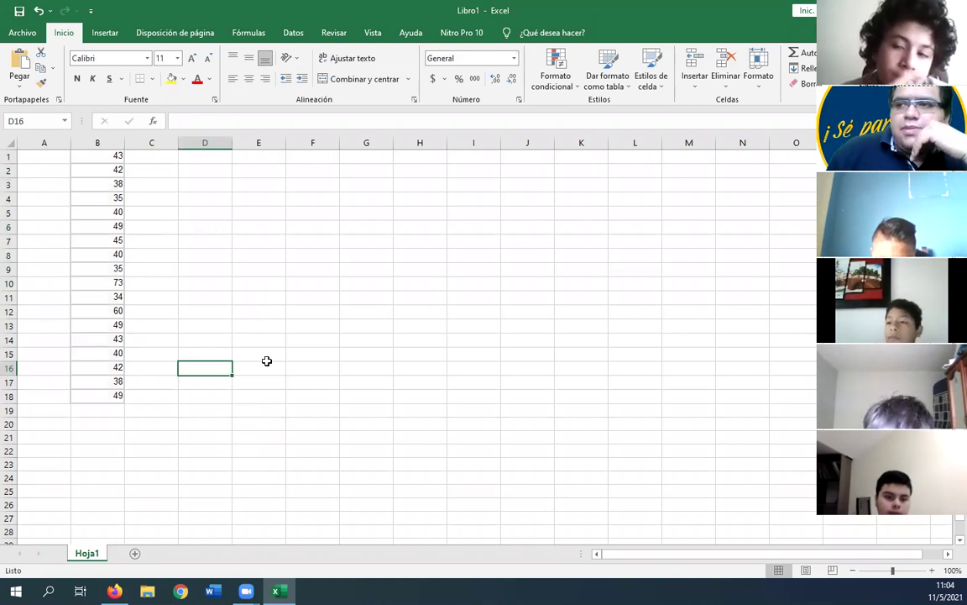
click(186, 313)
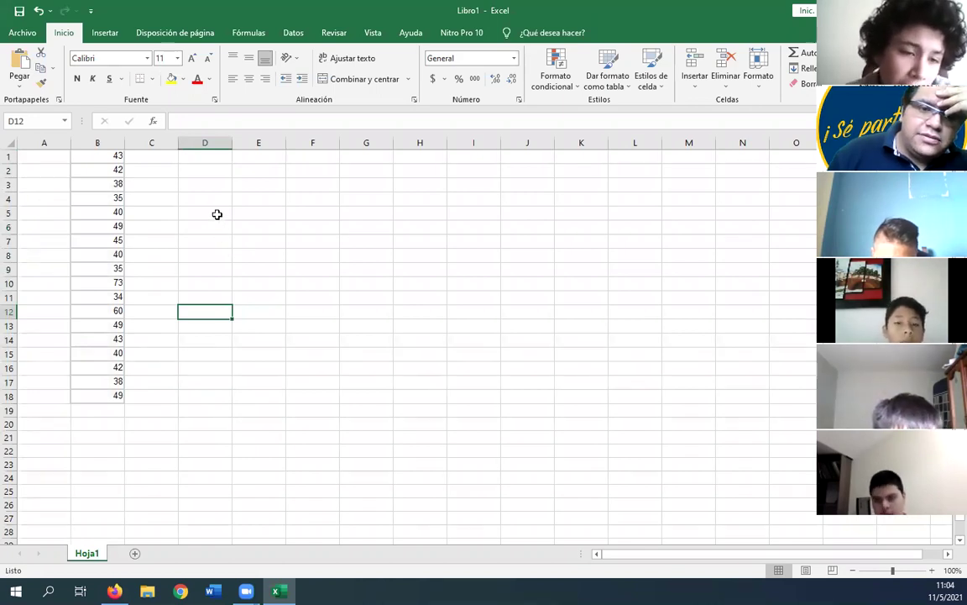
Step: Sort the ages in B1:B18 from smallest to largest
drag(98, 157, 96, 400)
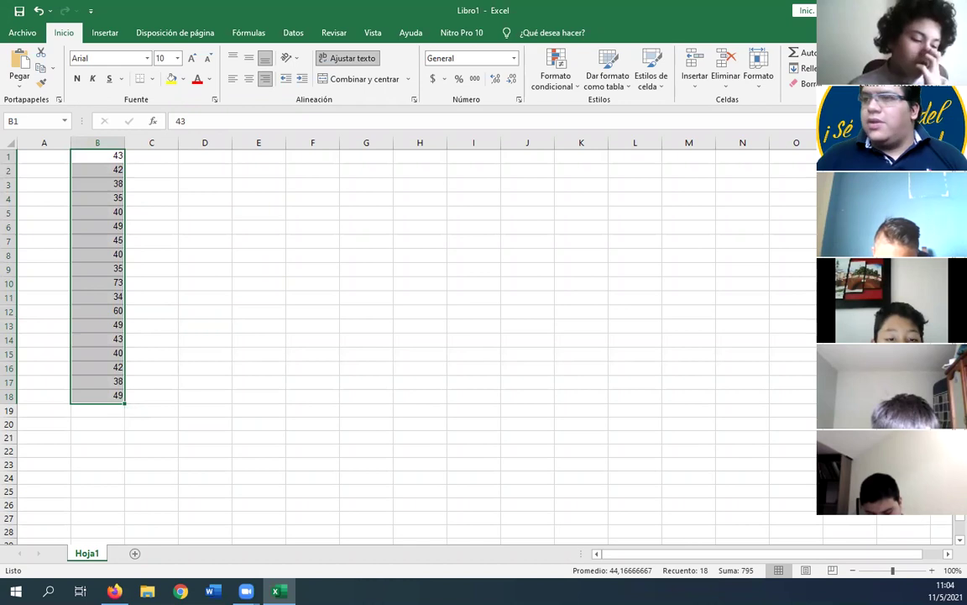
click(865, 111)
click(358, 269)
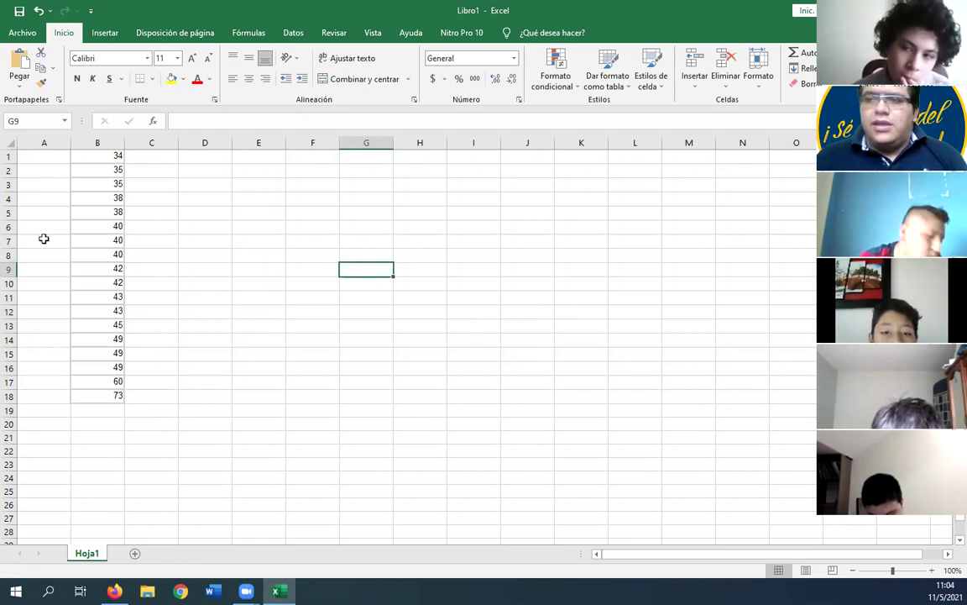
Step: Copy the sorted ages in B1:B18 and paste them into column D starting at D1
drag(114, 156, 128, 393)
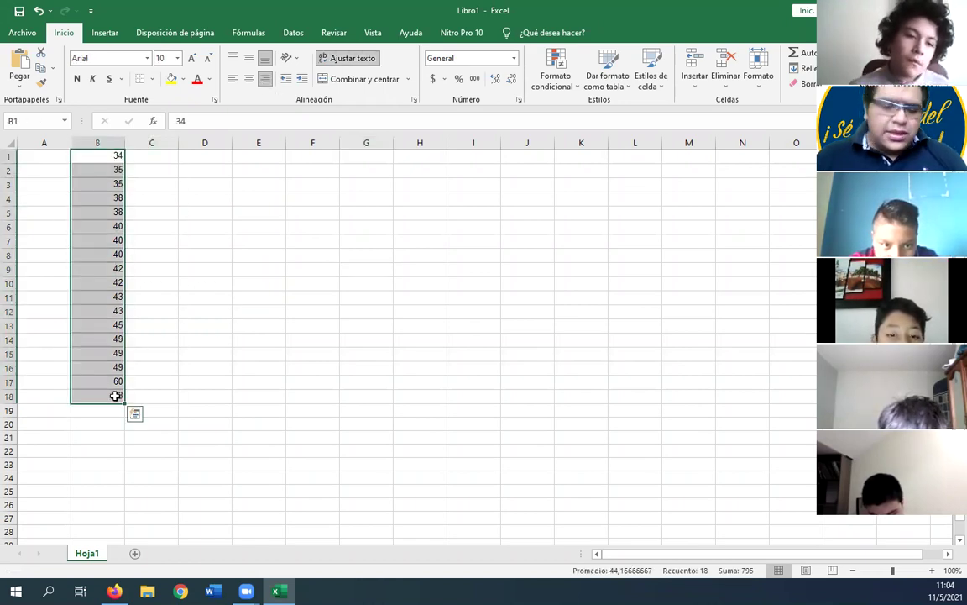
key(ctrl+c)
key(ctrl+q)
key(Escape)
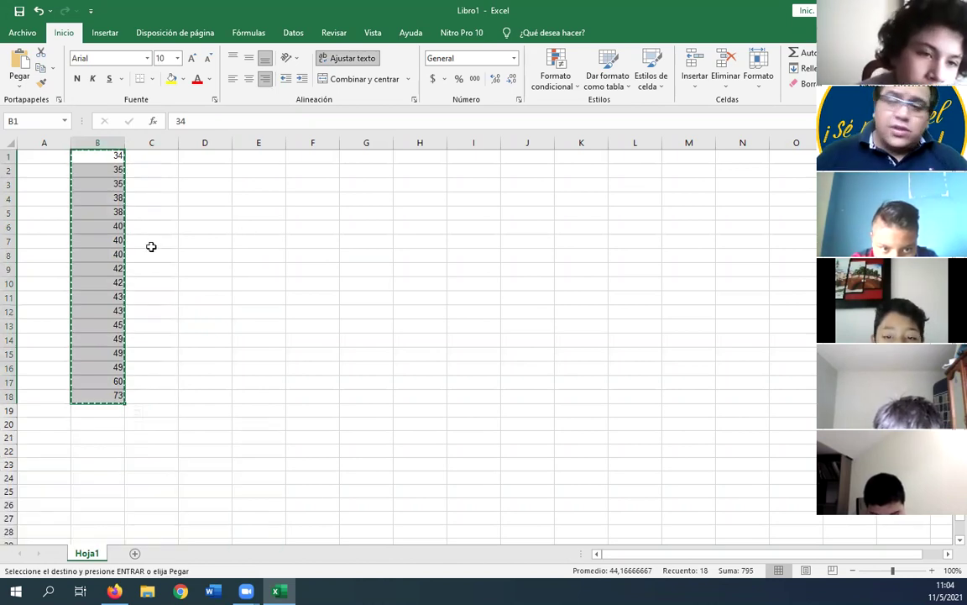
click(206, 157)
key(ctrl+v)
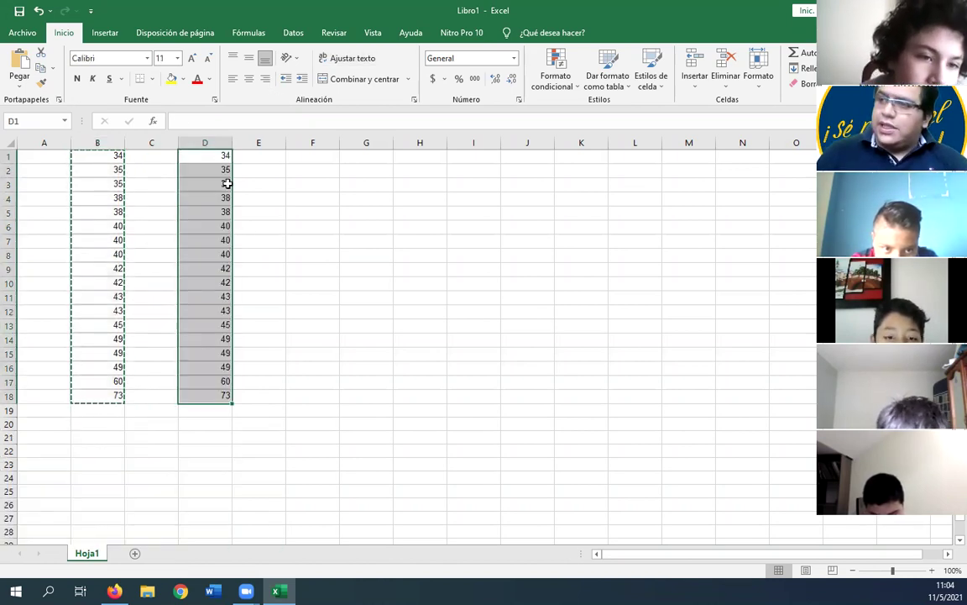
click(252, 241)
Step: Remove the duplicate values from the copied ages in D1:D18
drag(220, 155, 216, 395)
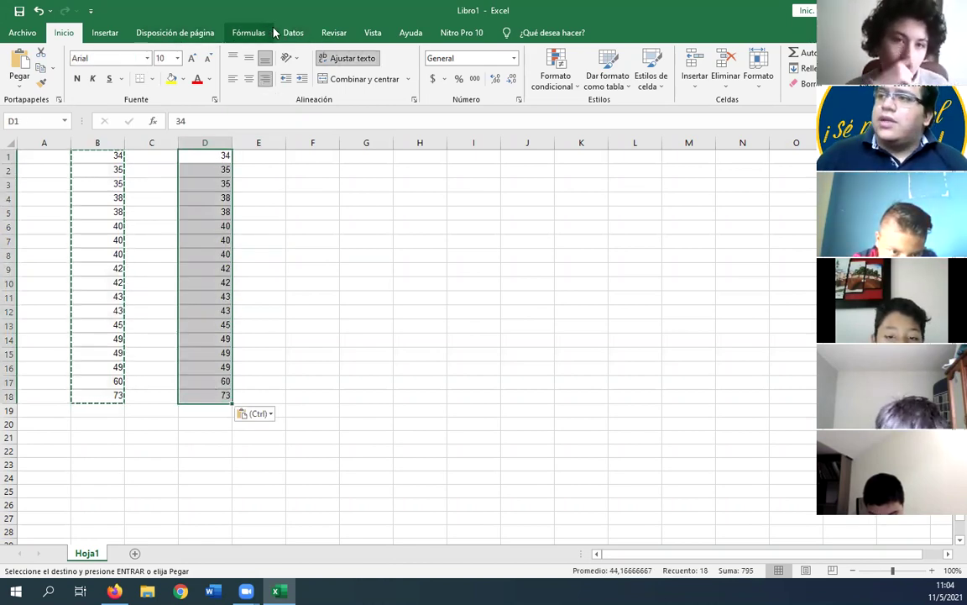
click(290, 36)
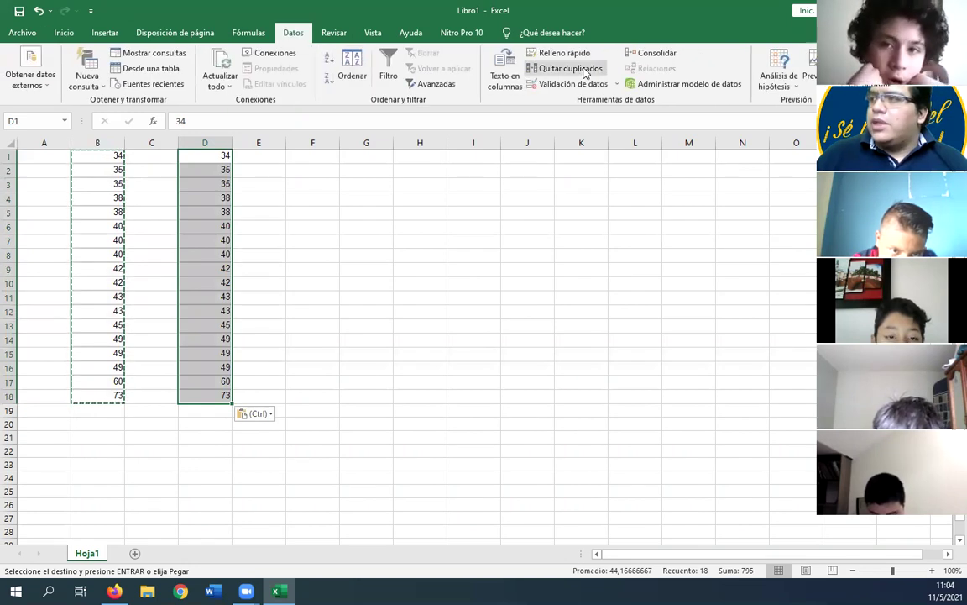
click(565, 68)
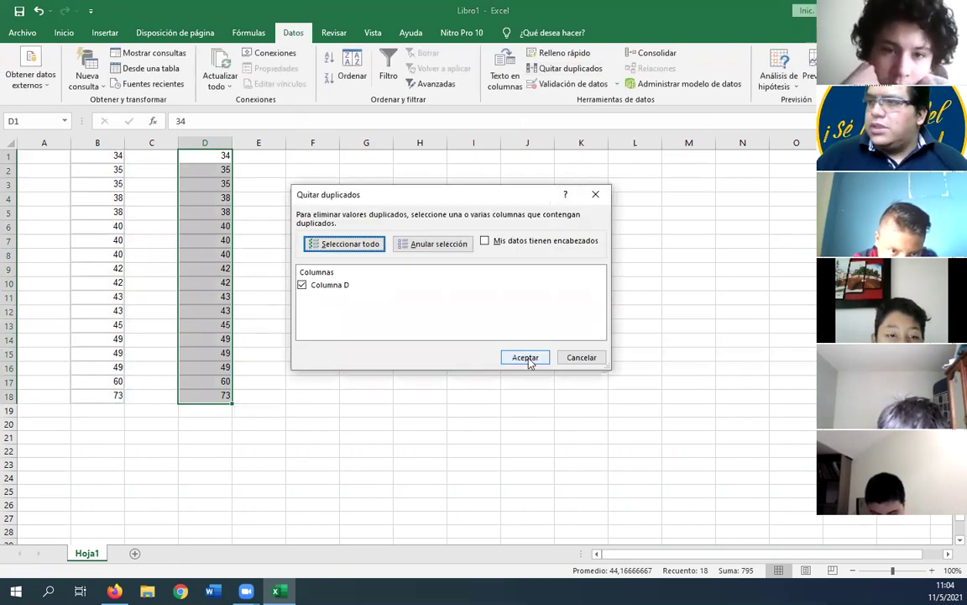
click(524, 356)
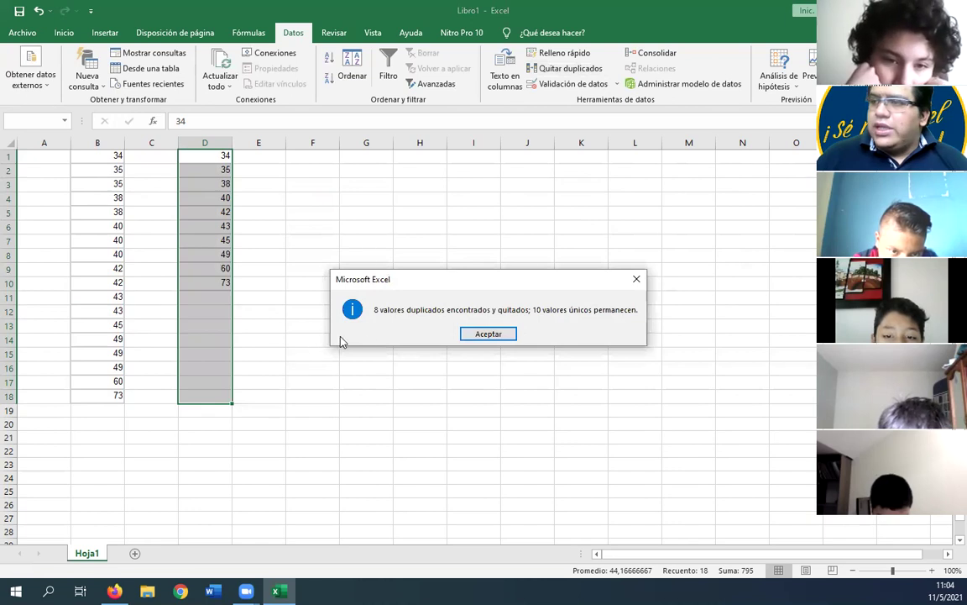
click(471, 333)
click(205, 311)
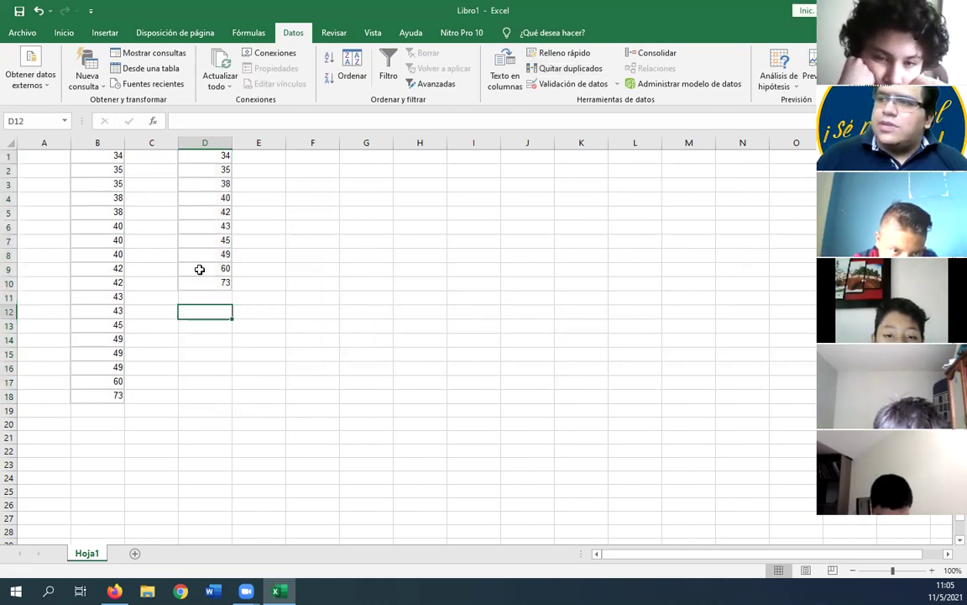
Step: Clear the list of unique ages in D1:D10
drag(205, 155, 194, 279)
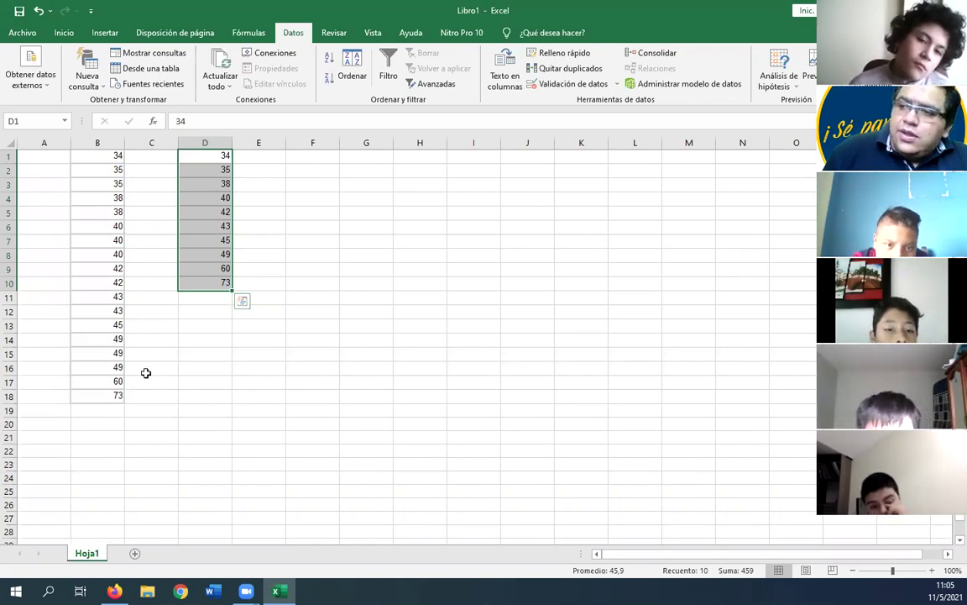
click(216, 283)
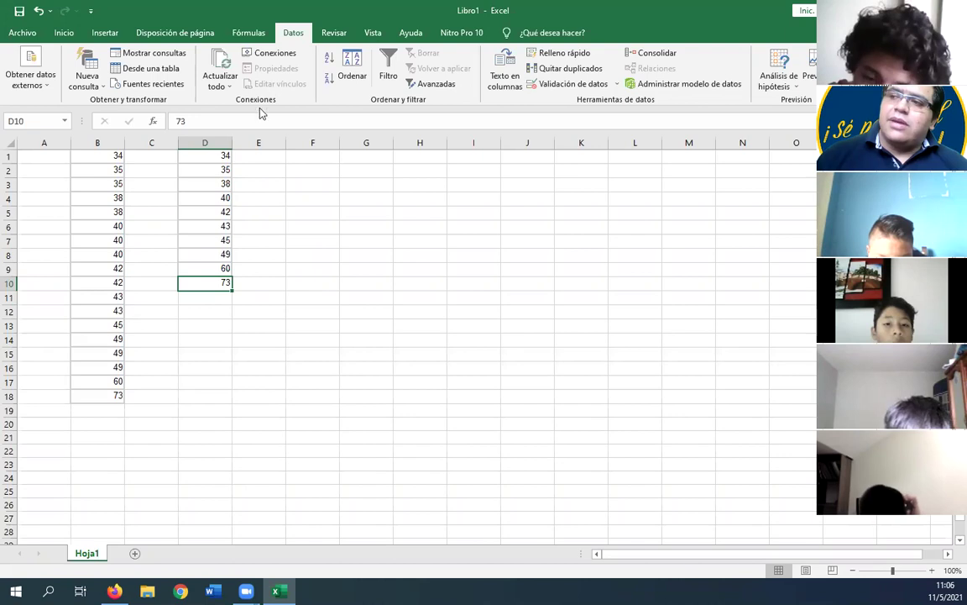
drag(216, 155, 222, 284)
key(Delete)
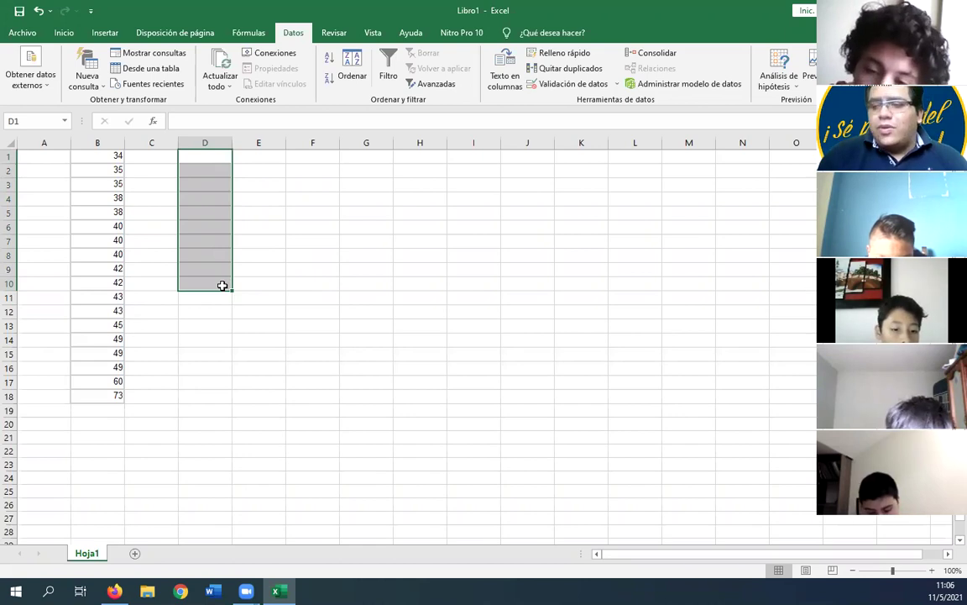
Step: Switch to Chrome, close the WhatsApp Web tab and open Google Drive in a new tab
mouse_move(115, 591)
click(180, 591)
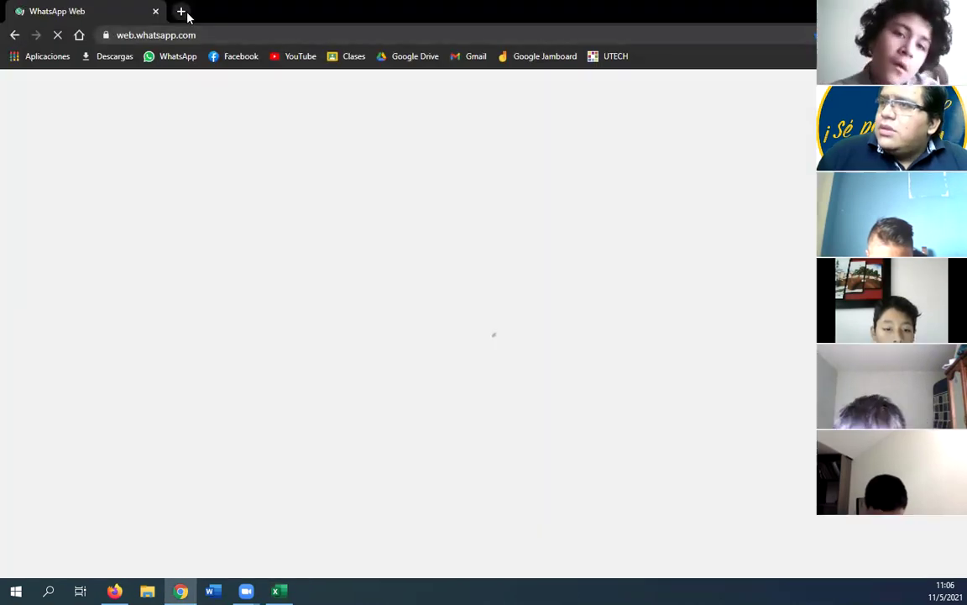
click(182, 13)
click(155, 11)
click(414, 64)
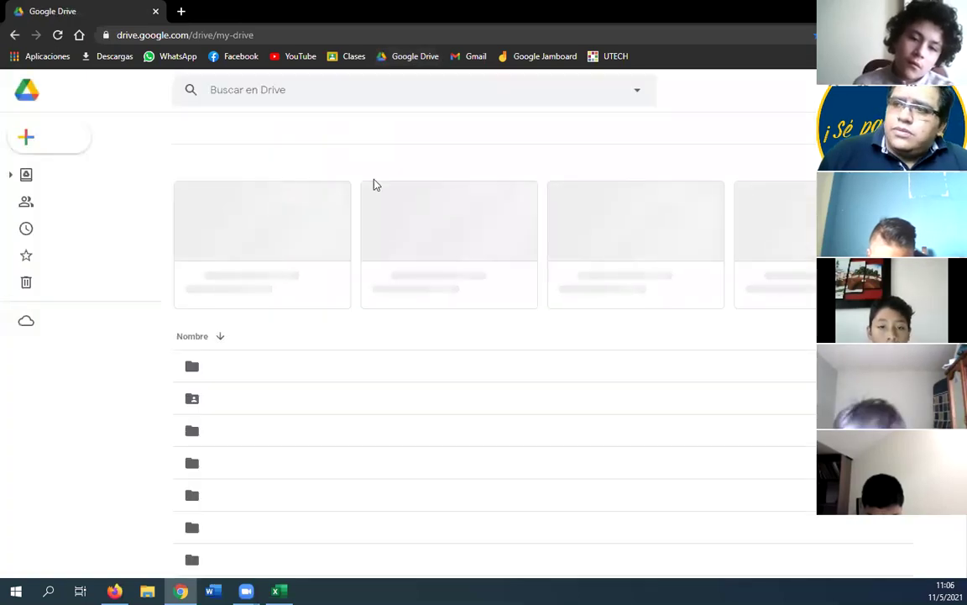
Step: Find and open the untitled Google Docs document in Drive and place the cursor at the start of its page
scroll(294, 345, down, 1)
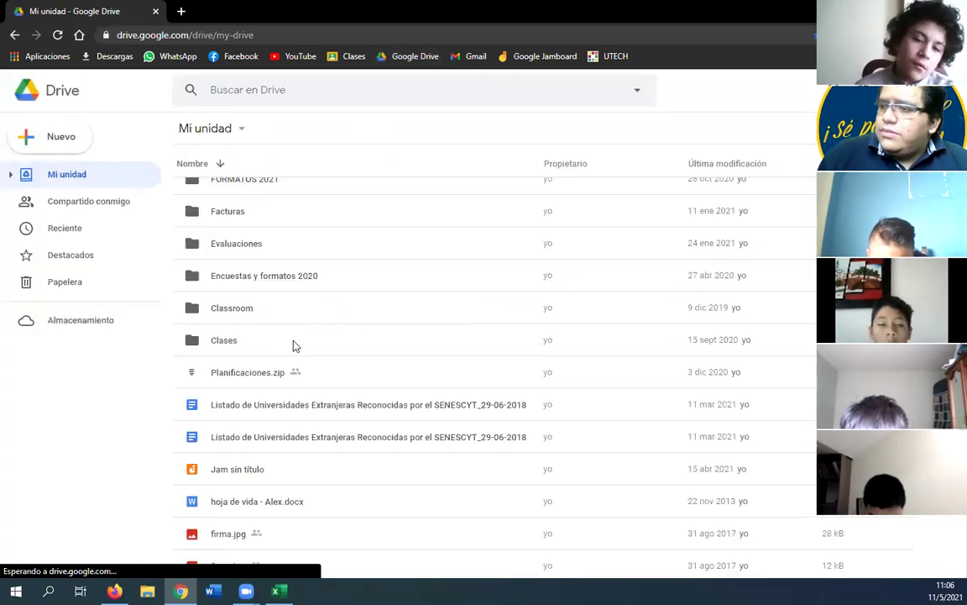
scroll(294, 346, down, 2)
scroll(310, 370, down, 1)
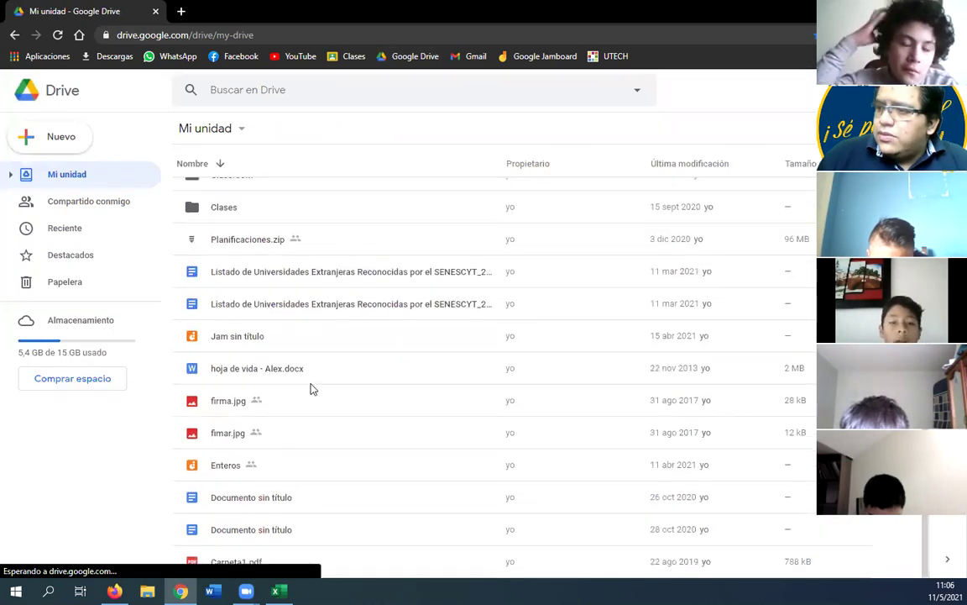
scroll(311, 479, up, 2)
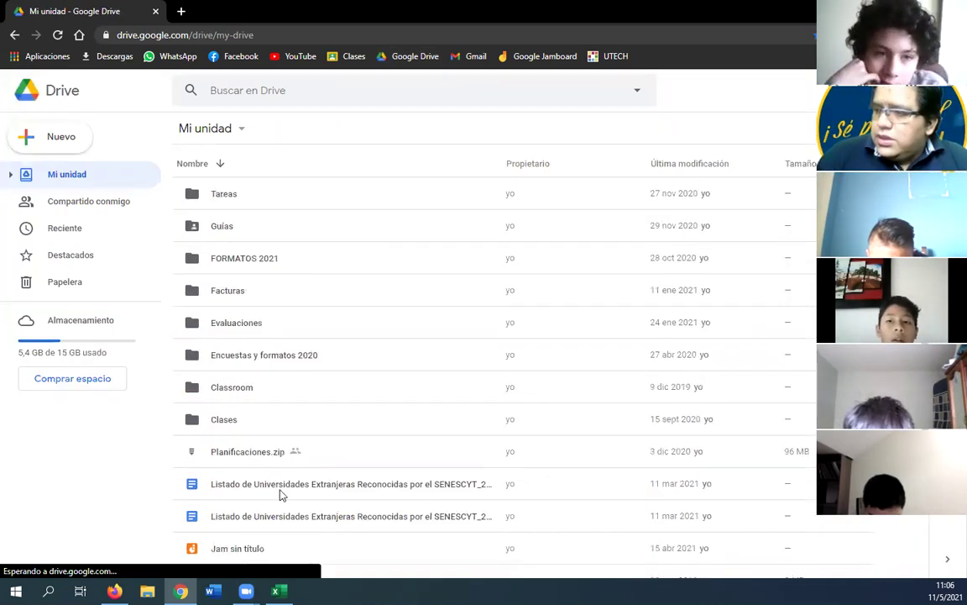
scroll(230, 447, down, 1)
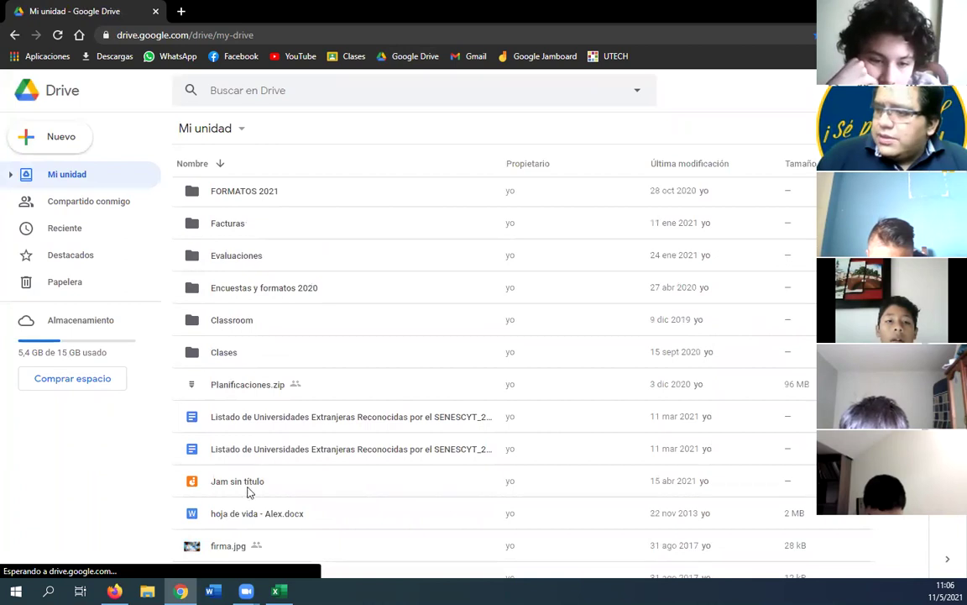
scroll(294, 425, down, 2)
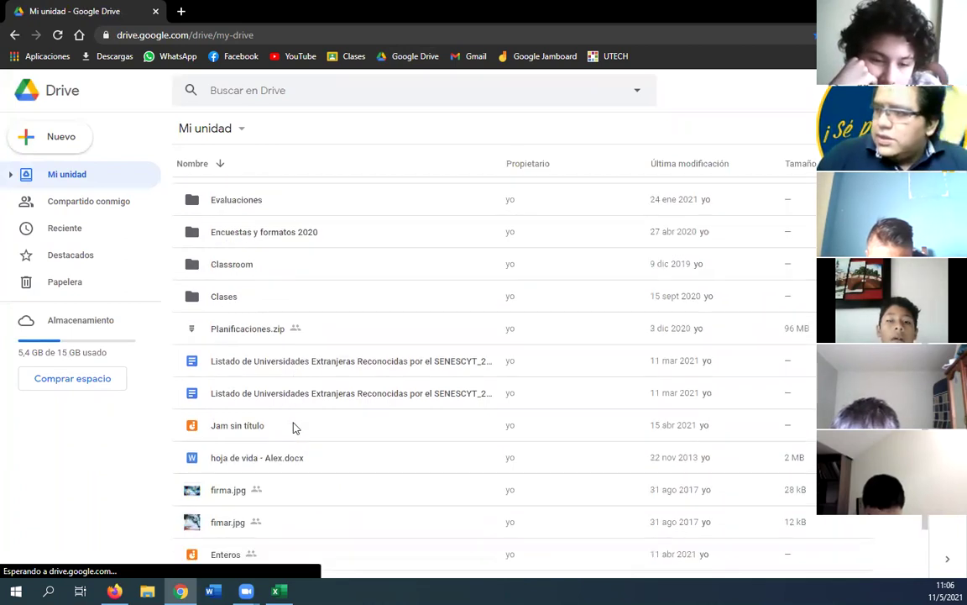
double_click(267, 498)
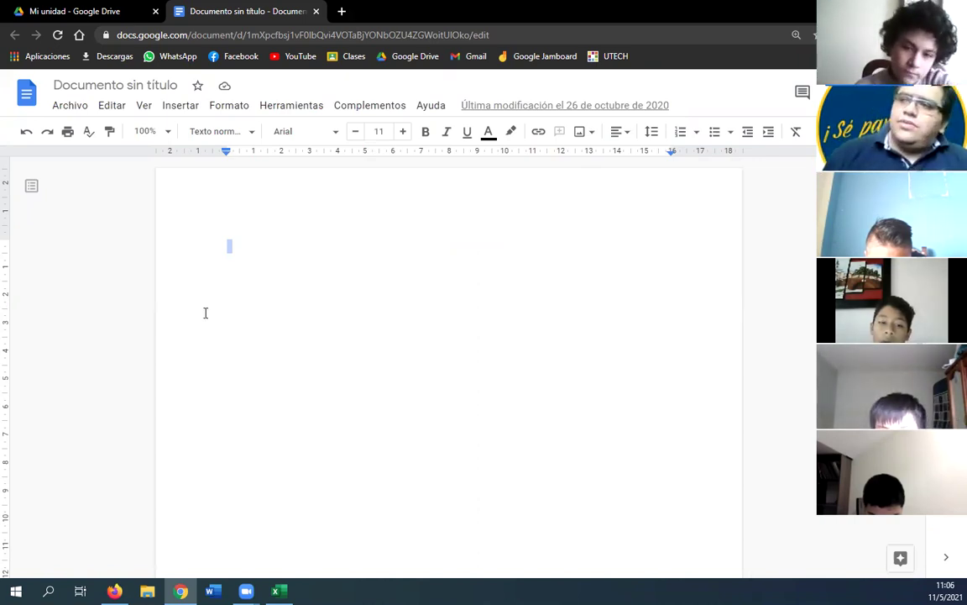
click(227, 243)
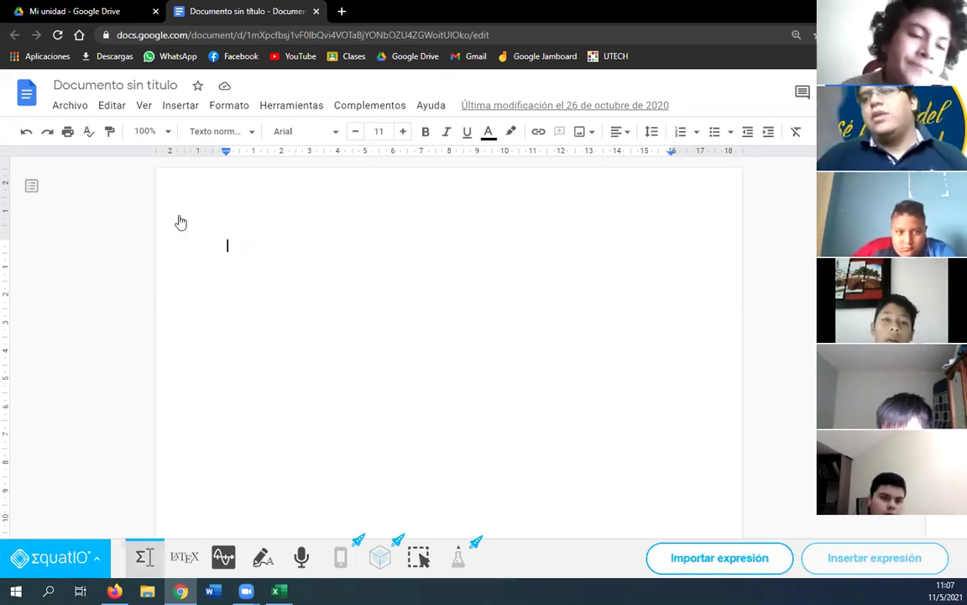
Step: Switch to Excel and enter the label max in D1 with the value 73 in E1
key(alt+Tab)
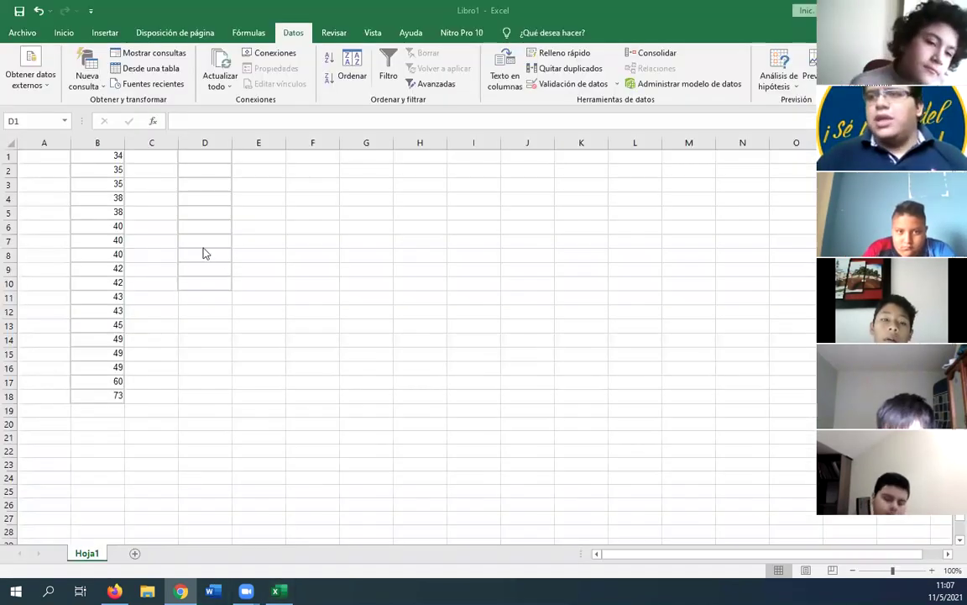
click(198, 156)
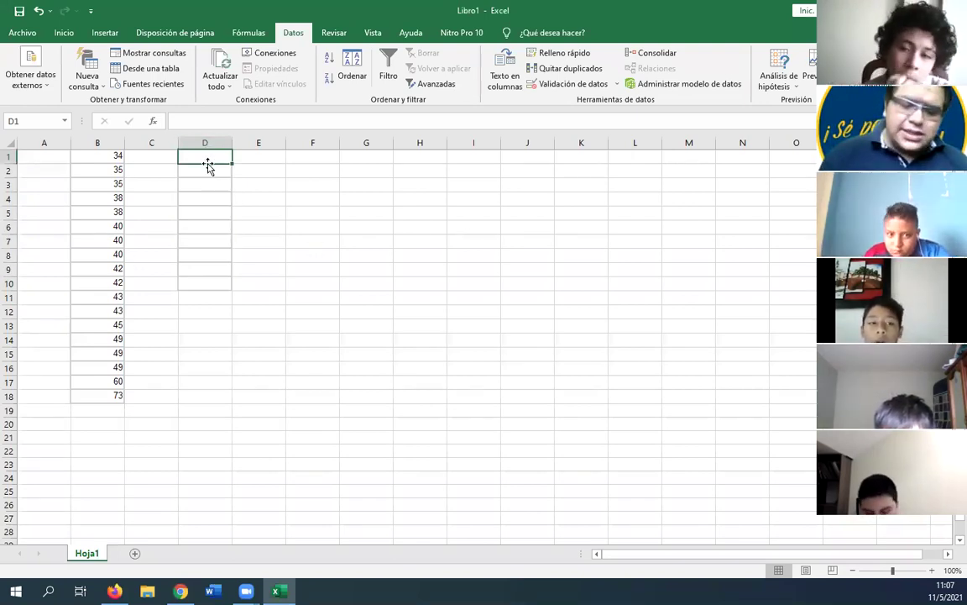
text(ma)
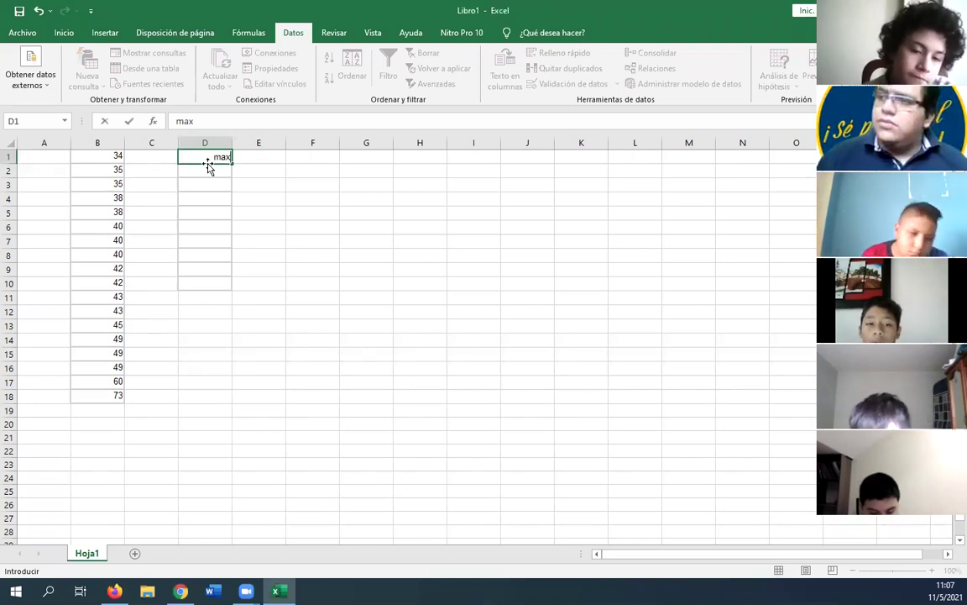
text(x)
key(Tab)
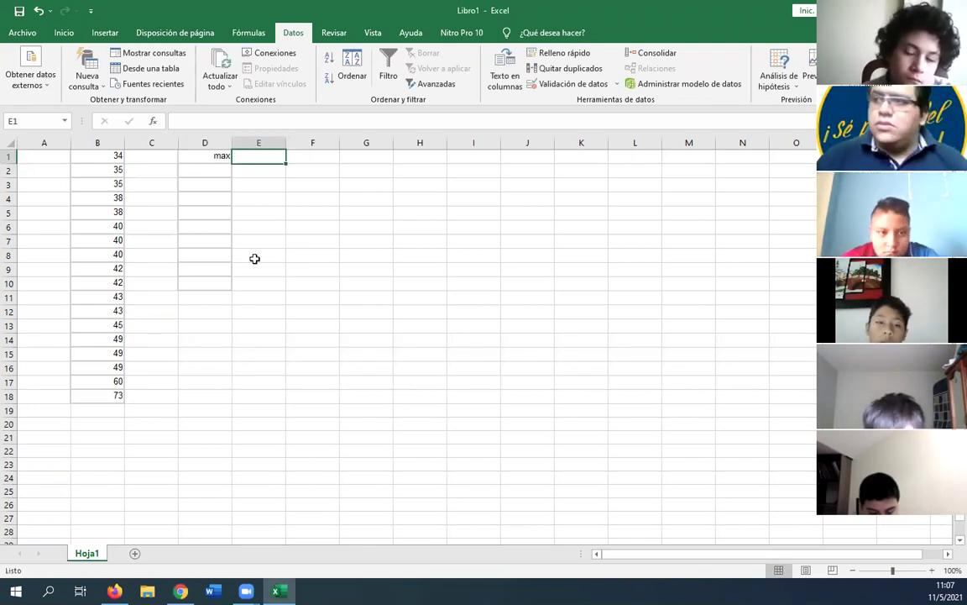
text(7)
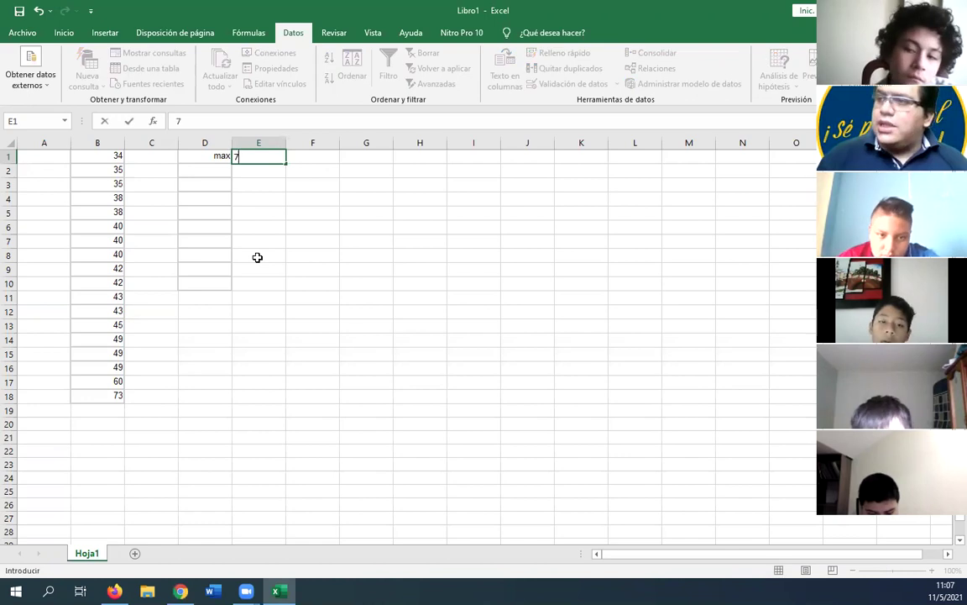
text(3)
key(Return)
Step: Enter the label min in D2 with the value 34 in E2
key(Left)
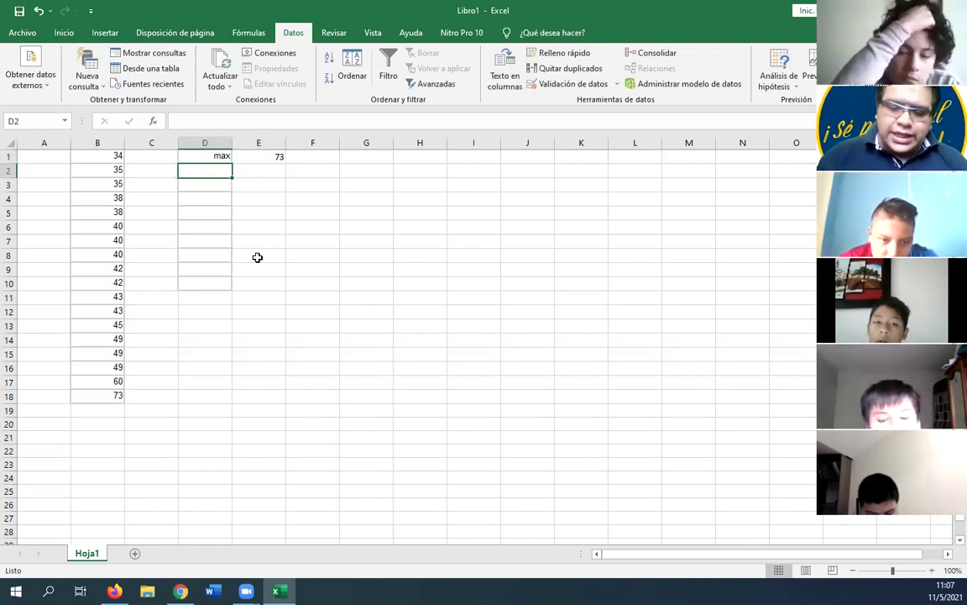
text(max)
key(BackSpace)
key(BackSpace)
text(in)
key(Right)
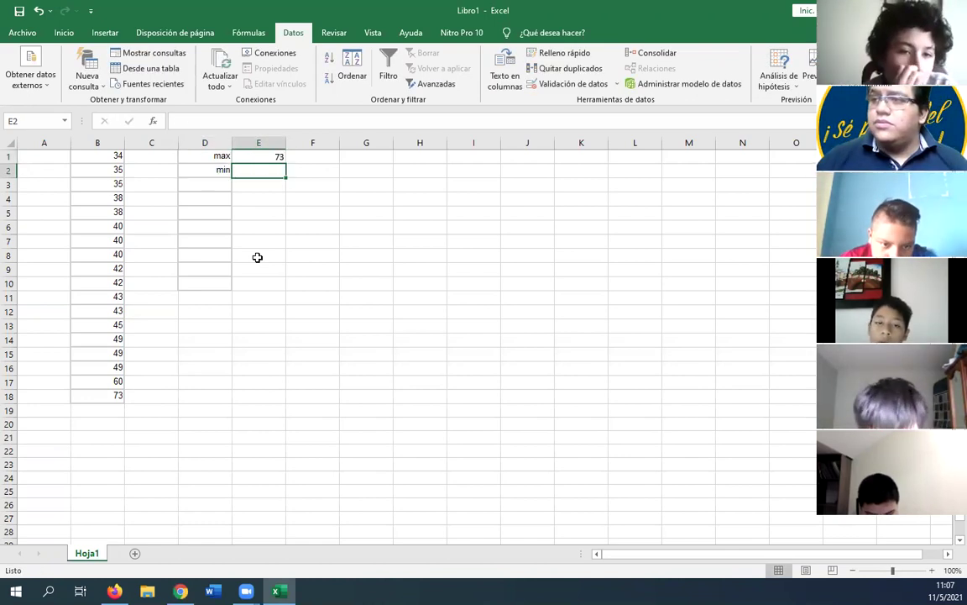
text(3)
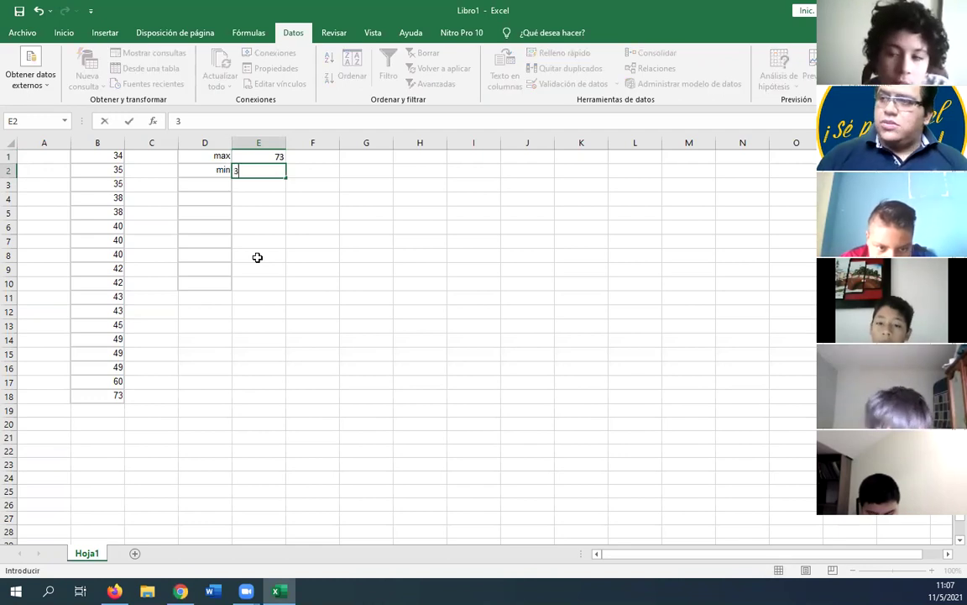
text(4)
key(Return)
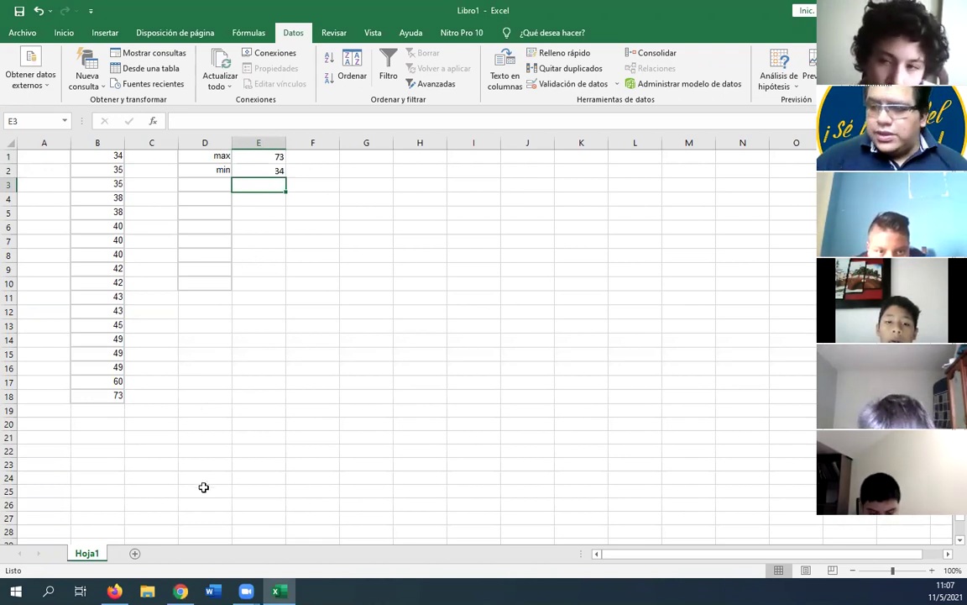
Step: Switch to the Google Docs document in Chrome, write the EquatIO expression rango = max − min and insert it into the page
click(180, 592)
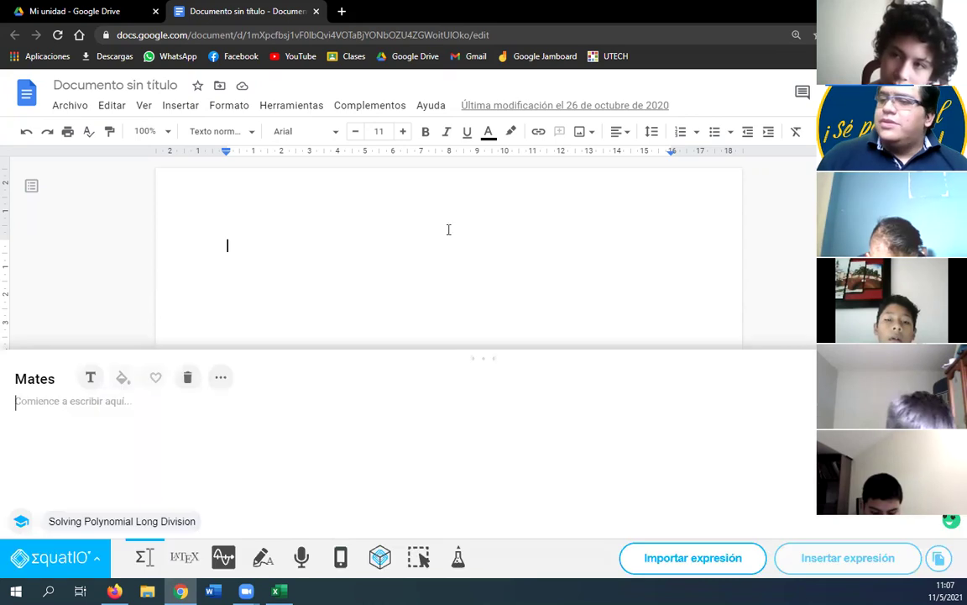
click(231, 401)
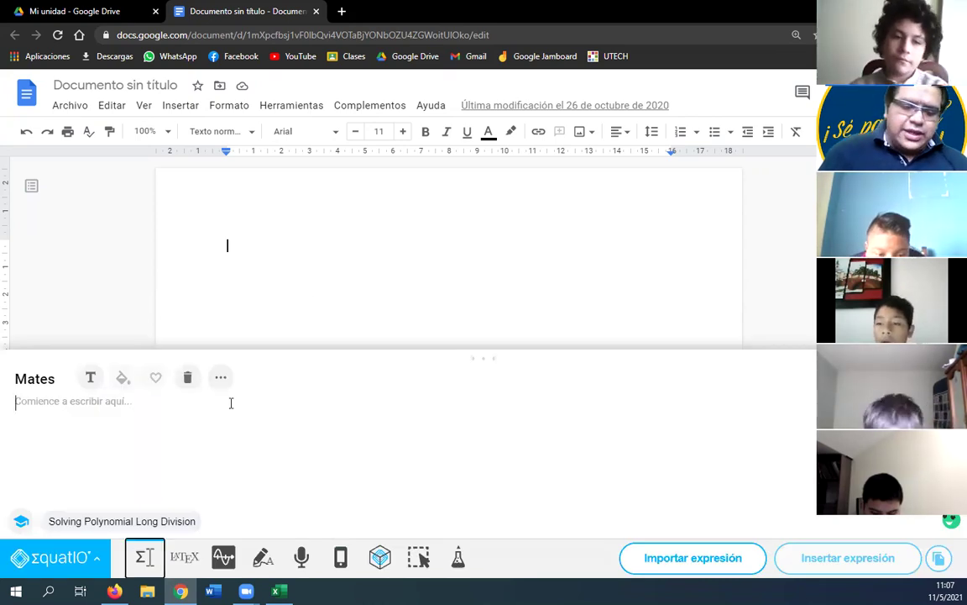
click(227, 407)
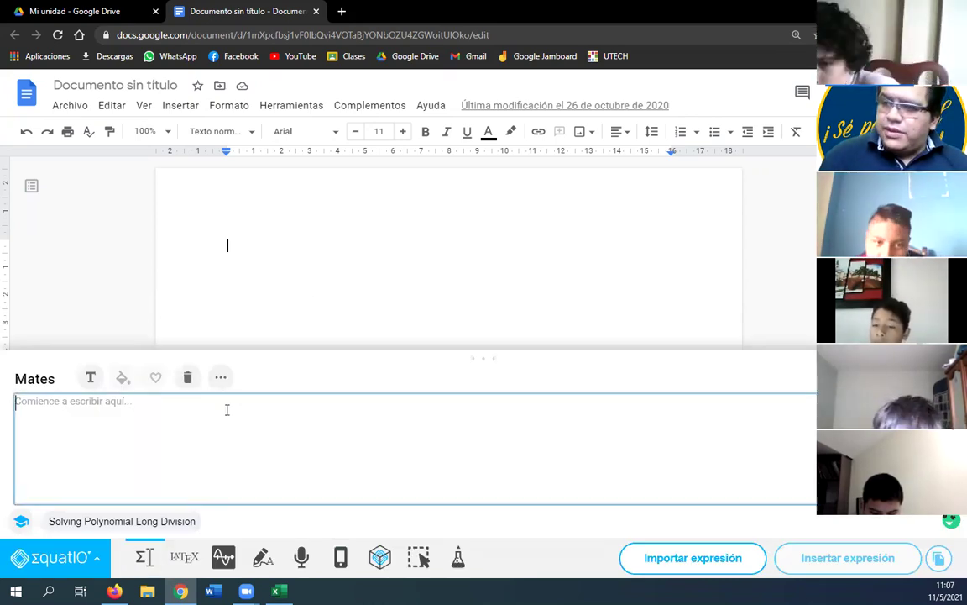
text(rango)
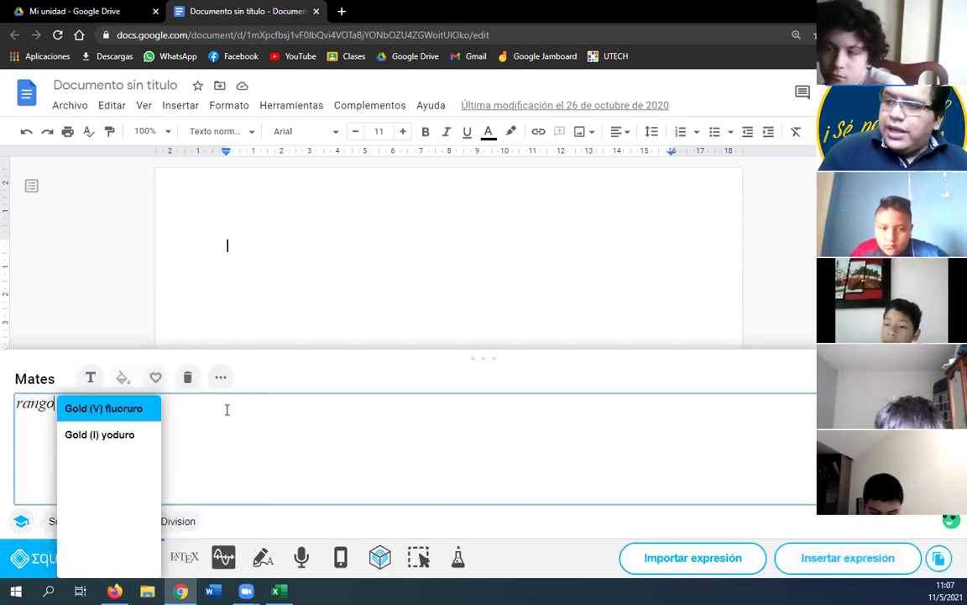
text(=max)
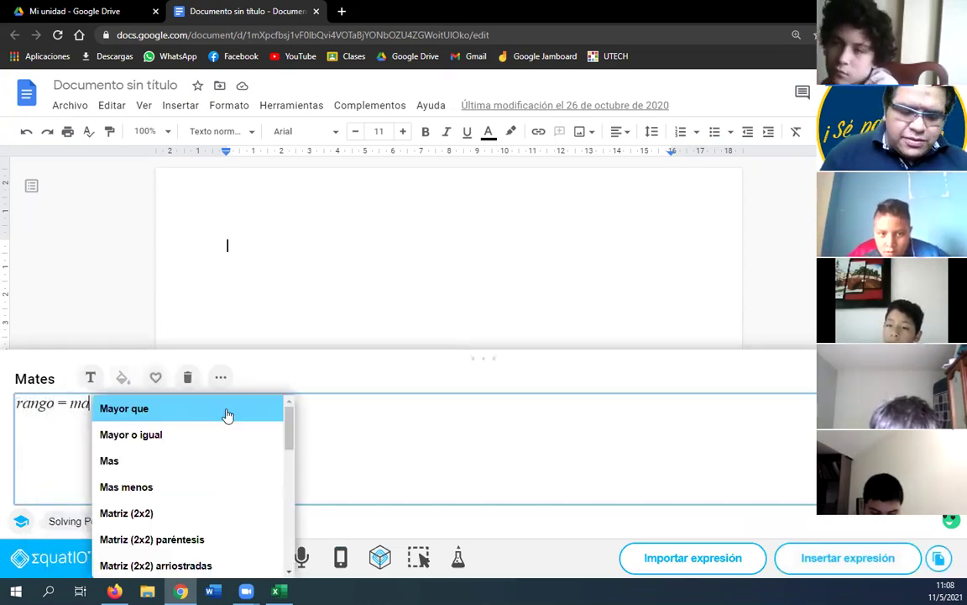
text(-)
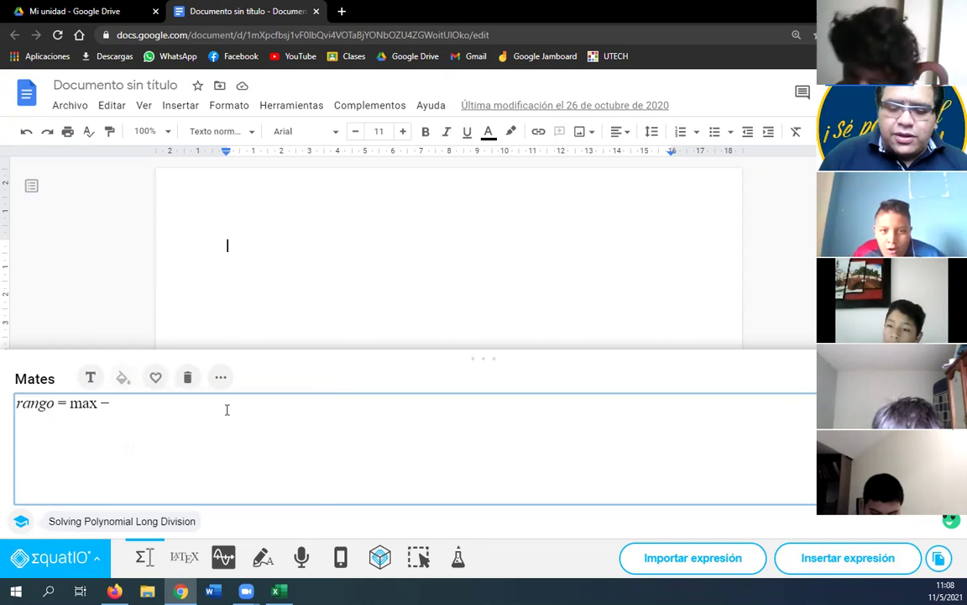
text(min)
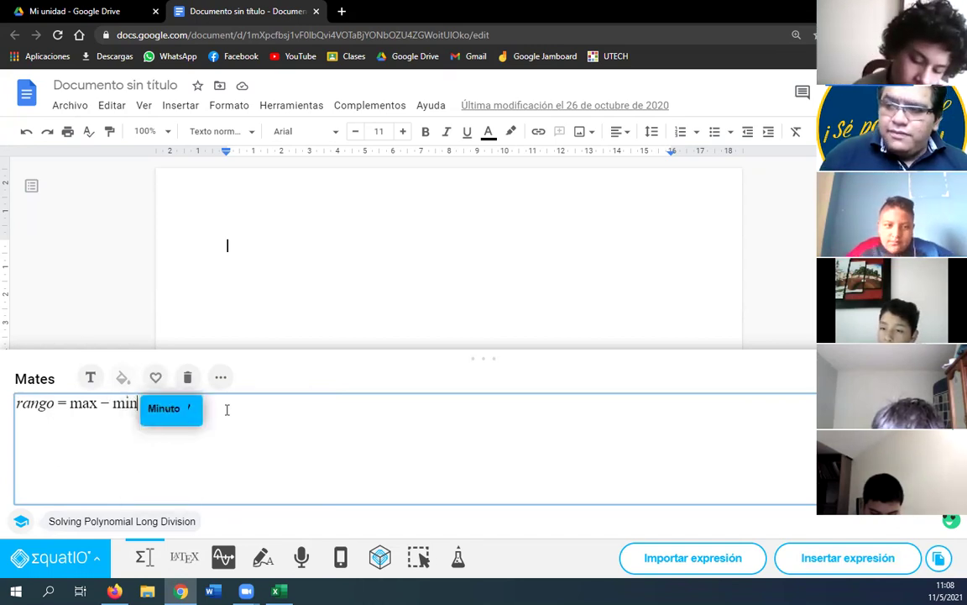
key(BackSpace)
key(BackSpace)
key(BackSpace)
key(BackSpace)
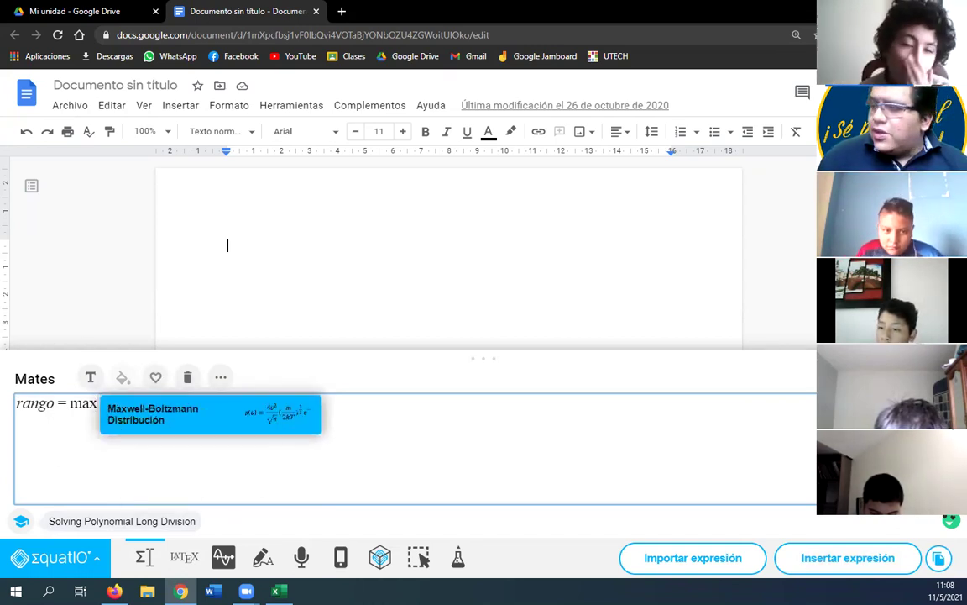
click(785, 562)
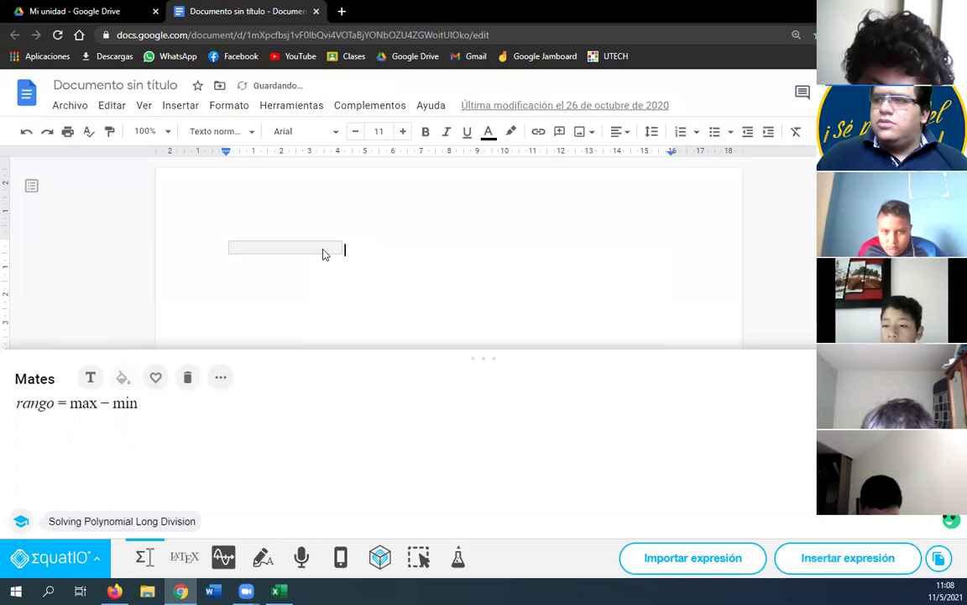
Step: Copy the inserted equation image into the Excel sheet and place it below the ages, at row 20 starting in column B
click(324, 255)
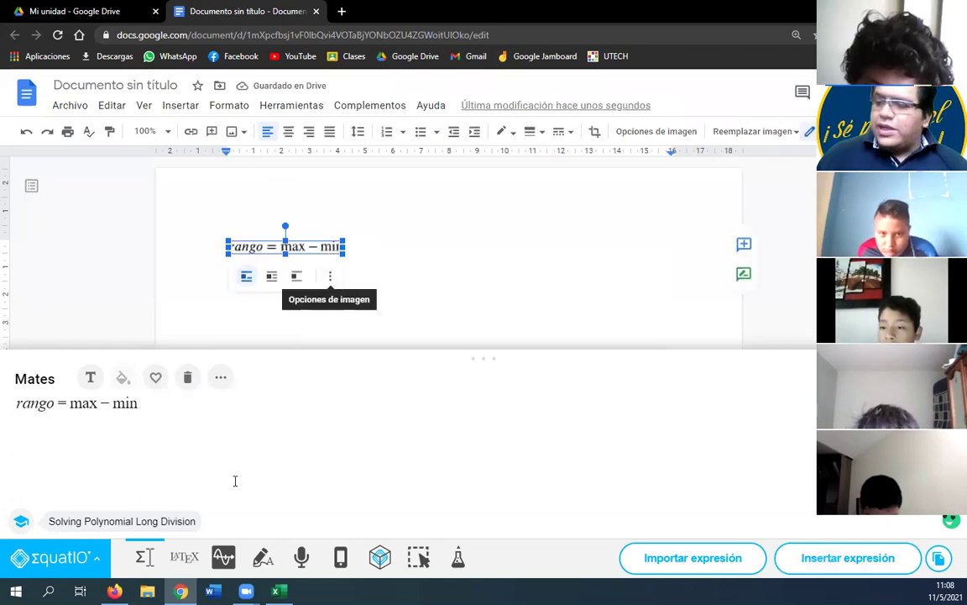
click(276, 591)
click(294, 240)
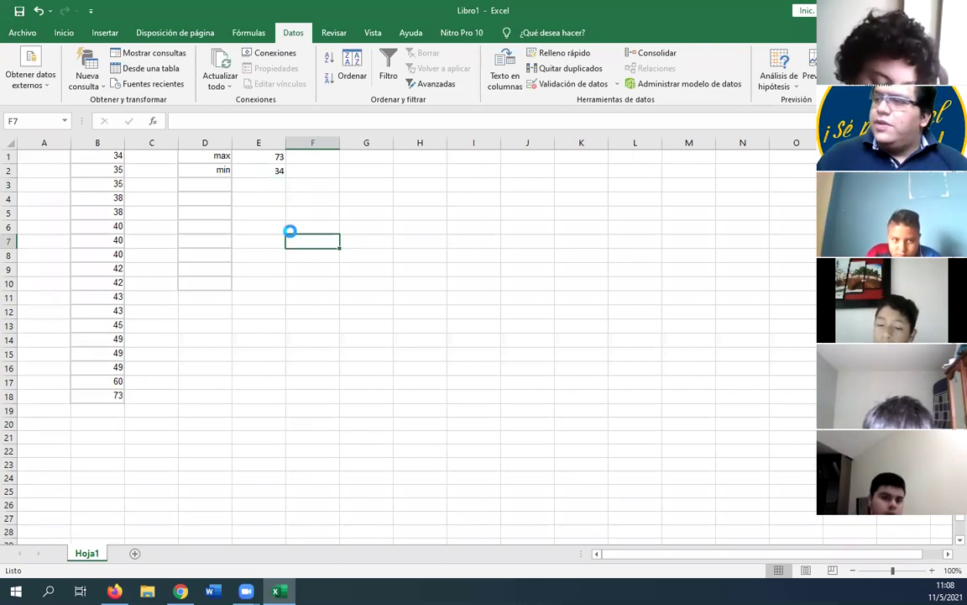
key(ctrl+v)
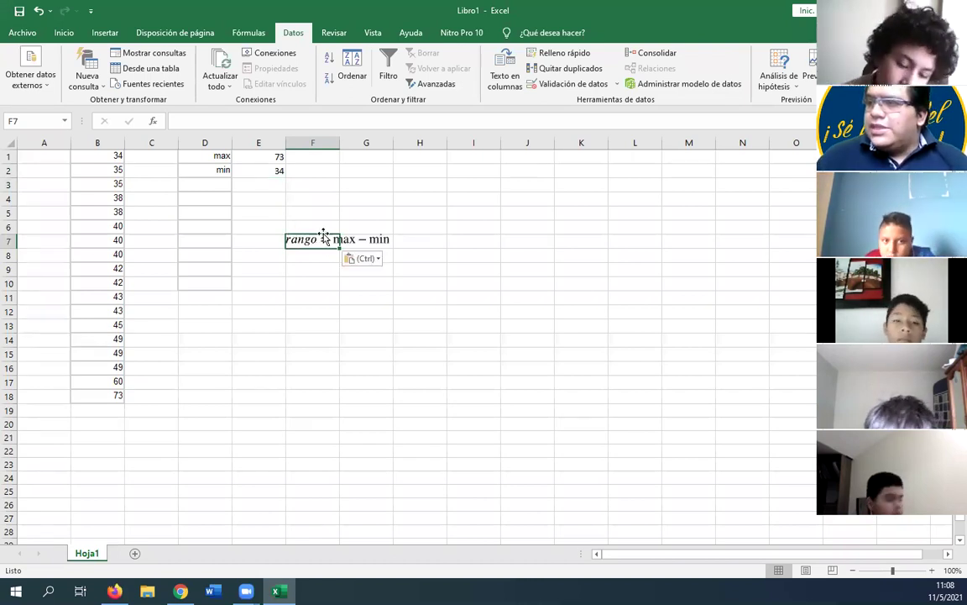
drag(324, 238, 112, 420)
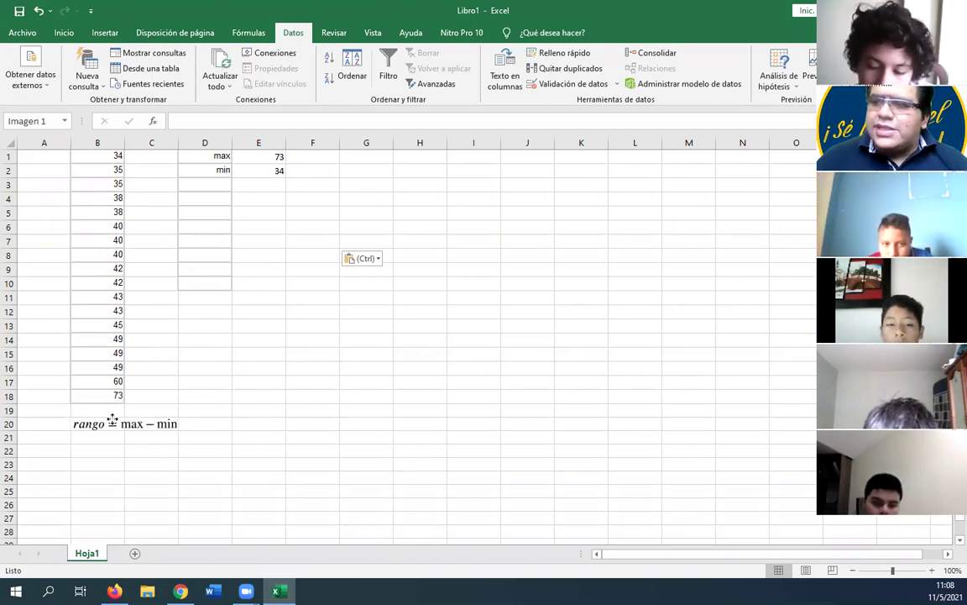
click(298, 411)
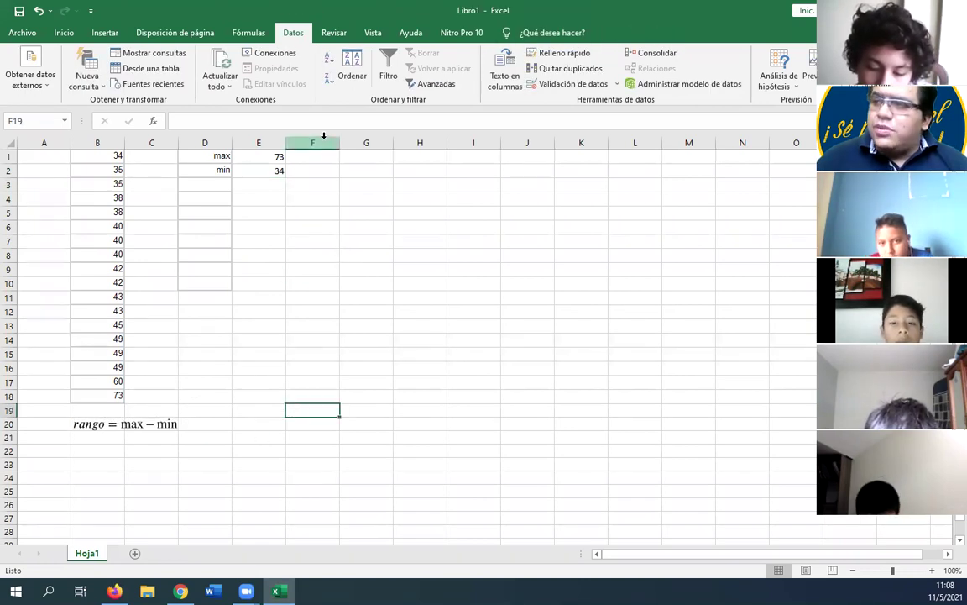
Step: Enter the label rango in D3 and compute it in E3 with the formula =E1-E2
click(223, 185)
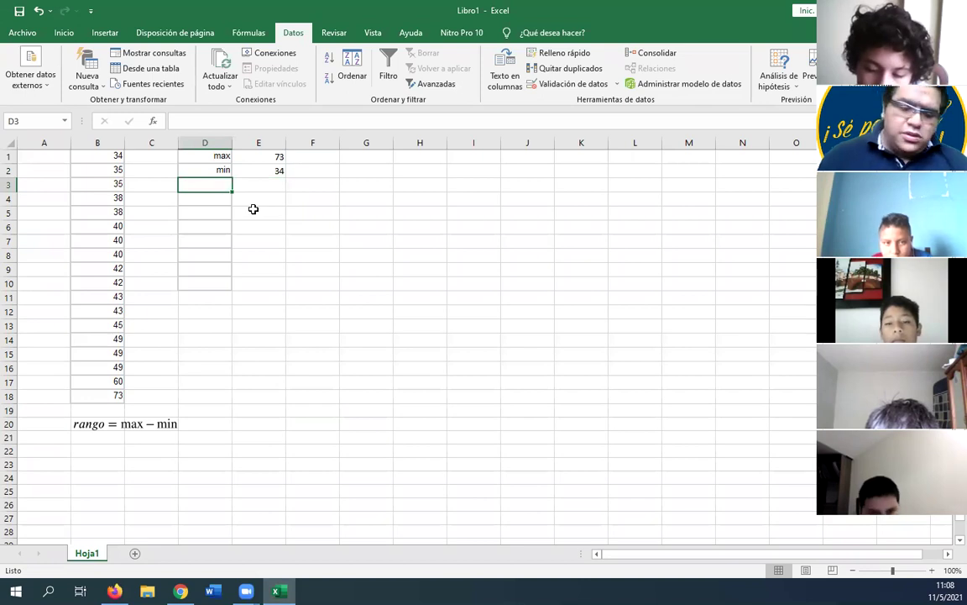
text(rango)
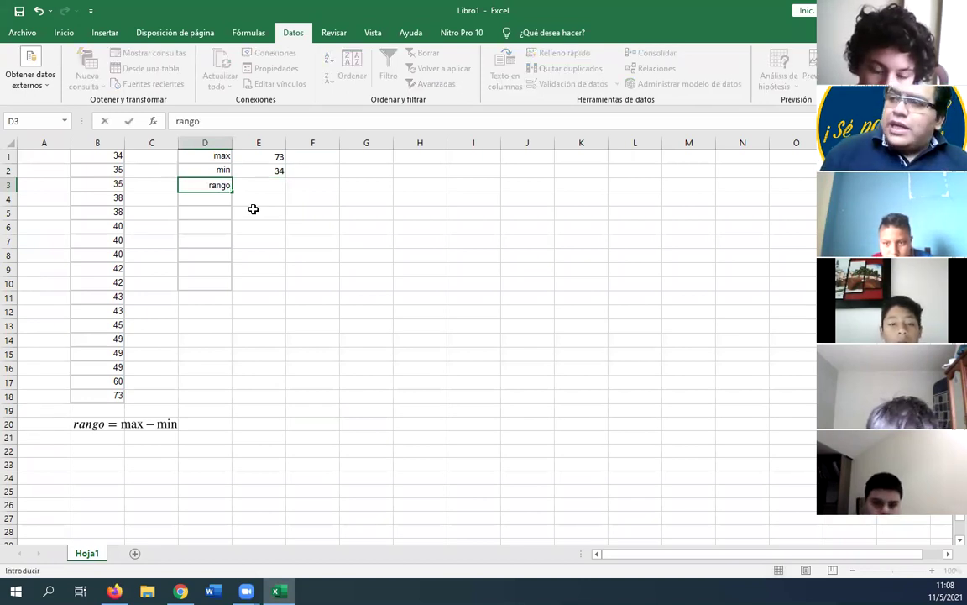
key(Tab)
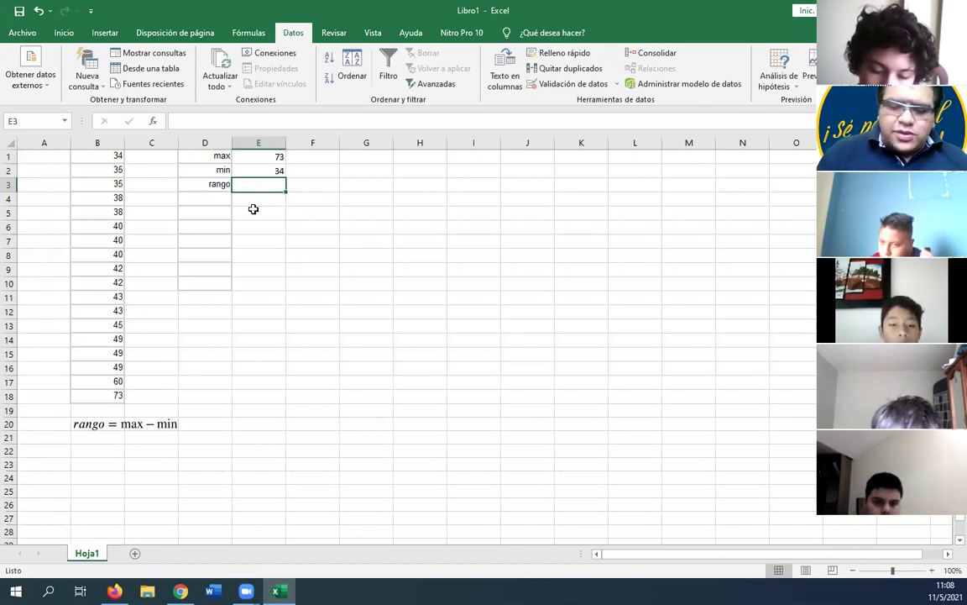
text(=)
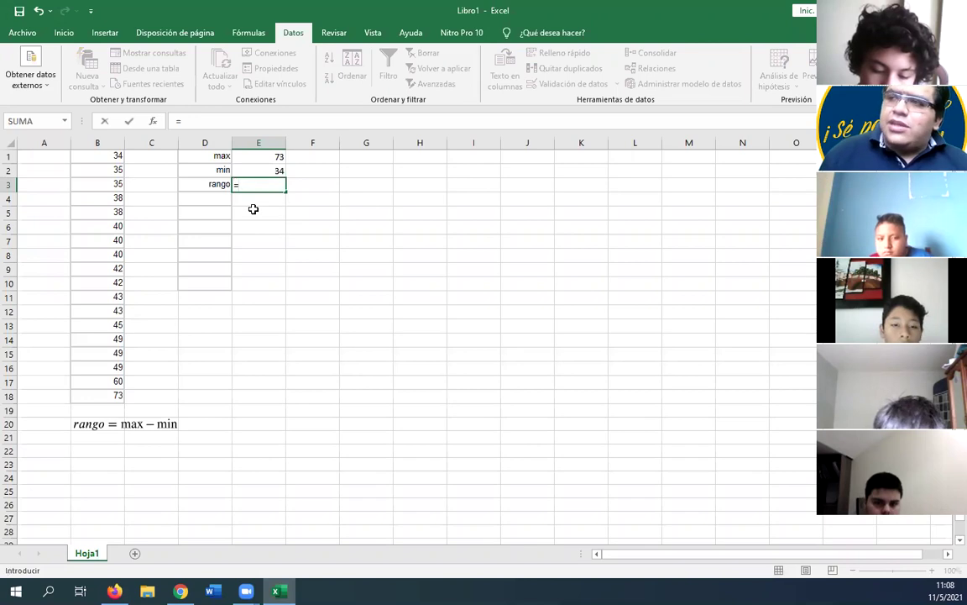
click(275, 155)
text(-)
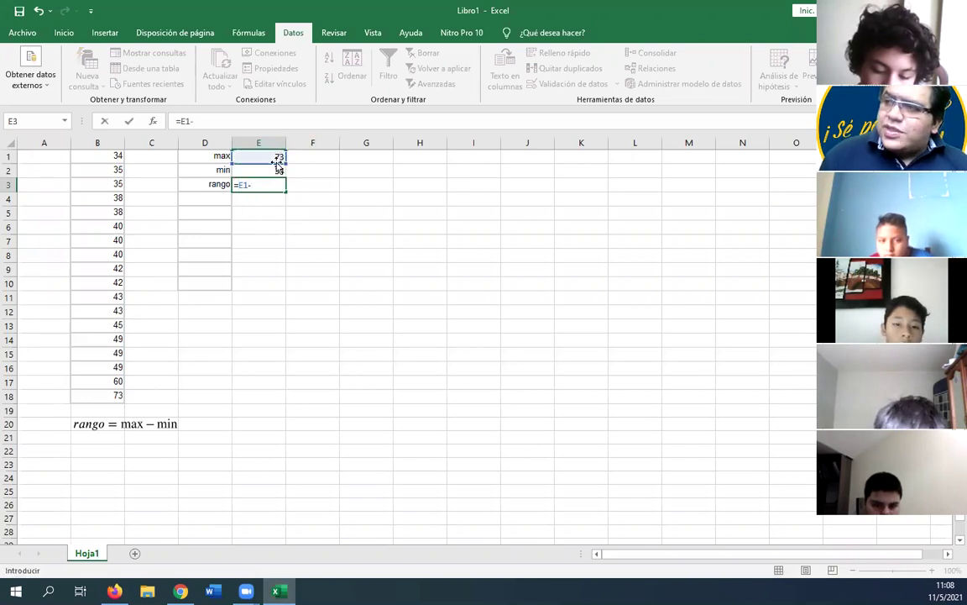
click(260, 170)
key(Return)
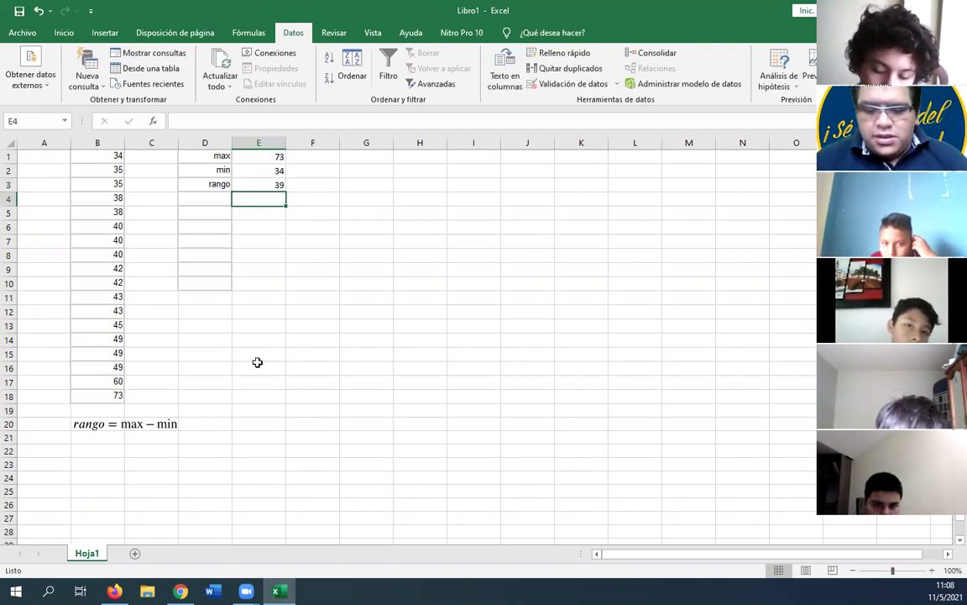
click(257, 363)
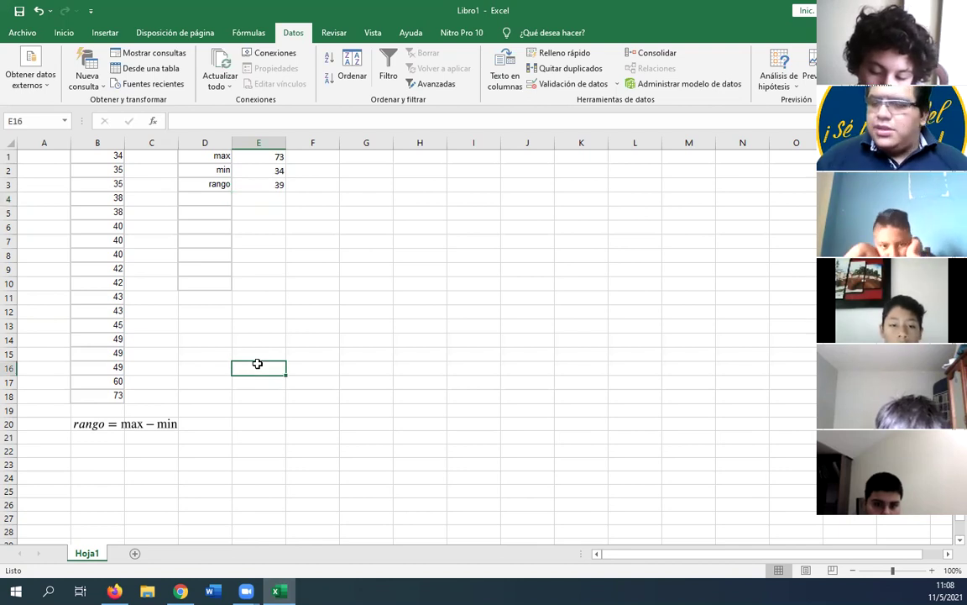
Step: Enter the label # intervalos in D4, with a space after the # sign
click(212, 239)
key(Up)
key(Up)
key(Up)
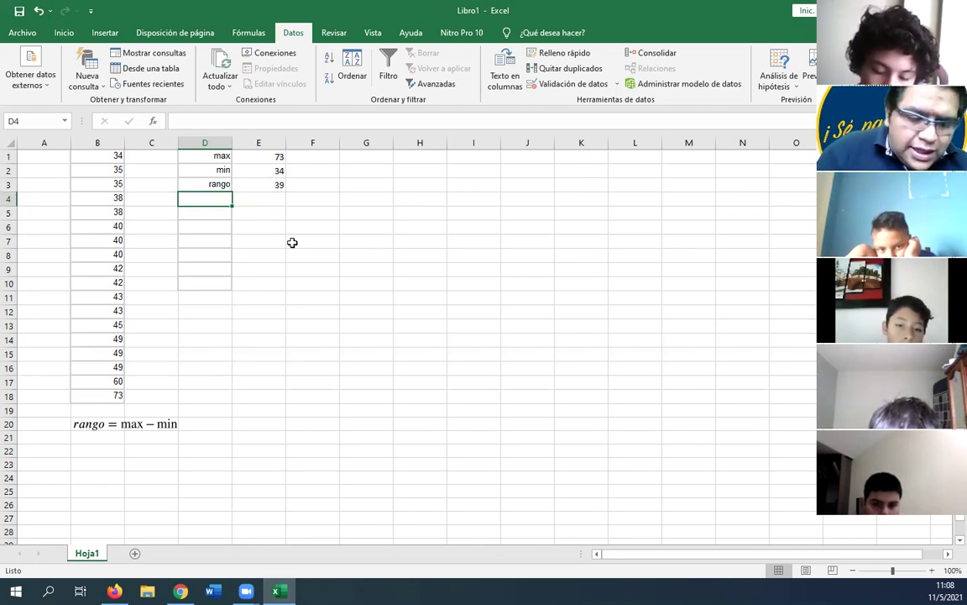
text(#intervalos)
key(Left)
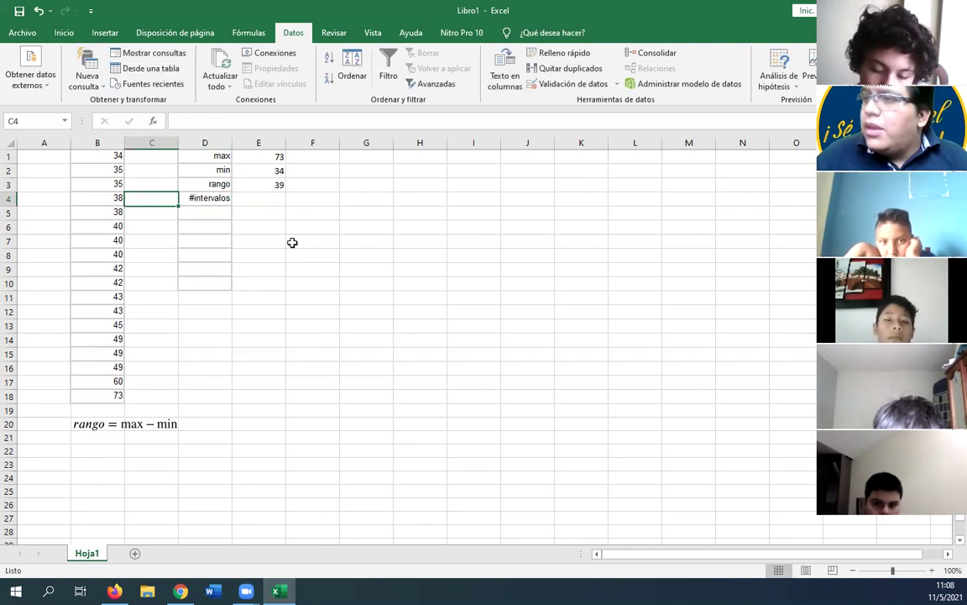
key(Right)
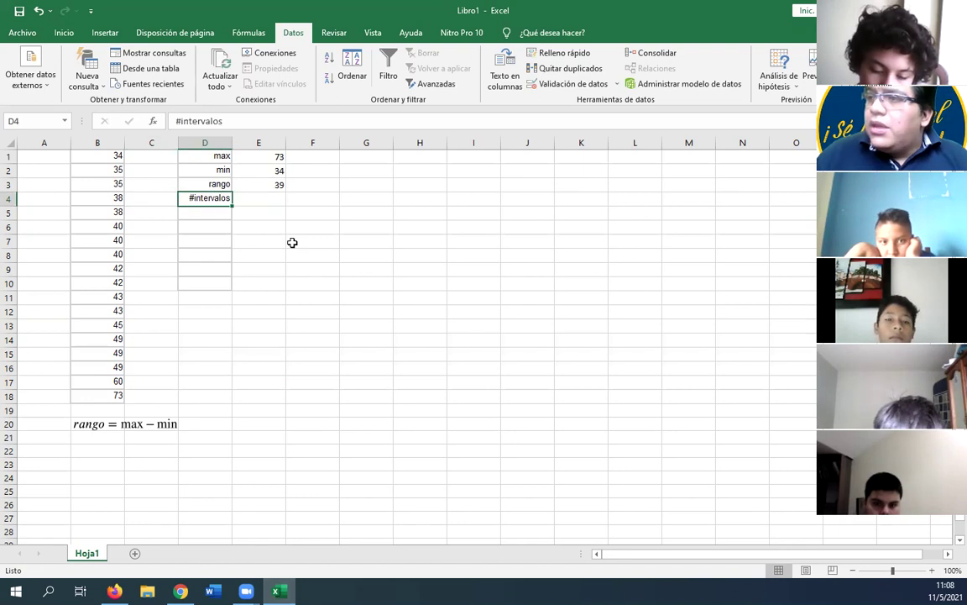
click(179, 121)
click(257, 242)
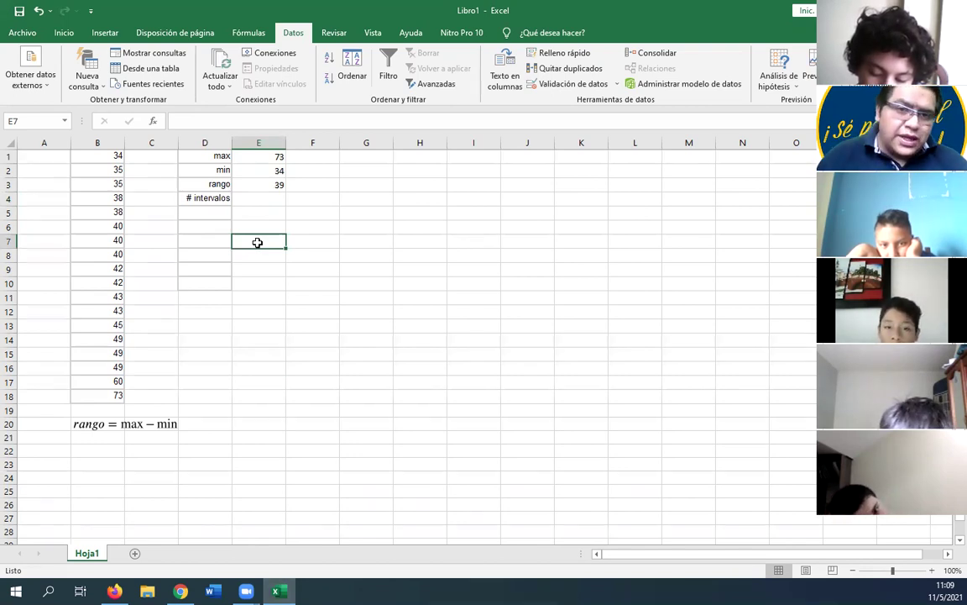
click(267, 198)
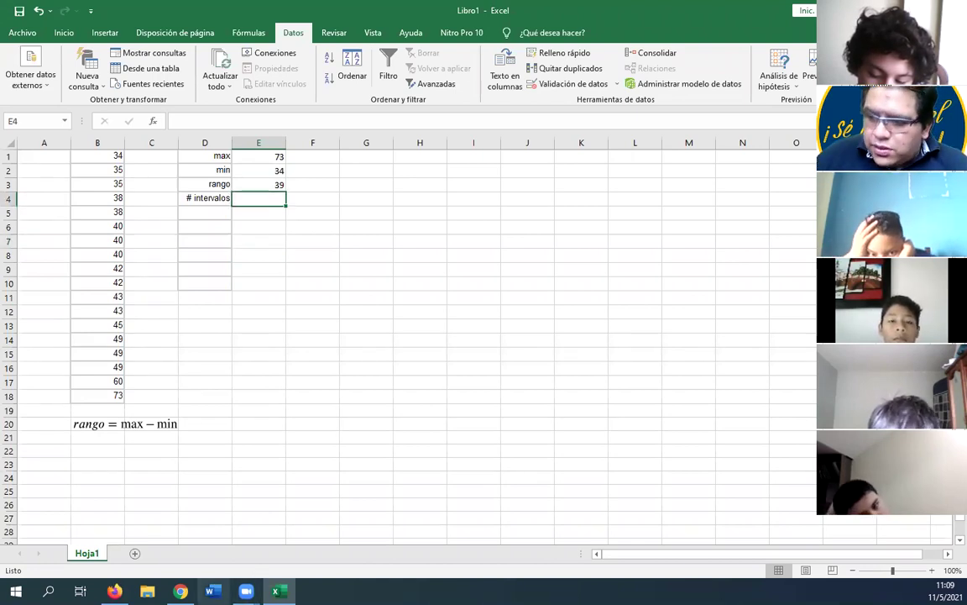
Step: Switch to the Google Docs document in Chrome, start a new line below the rango equation and clear the EquatIO editor
mouse_move(114, 591)
click(164, 525)
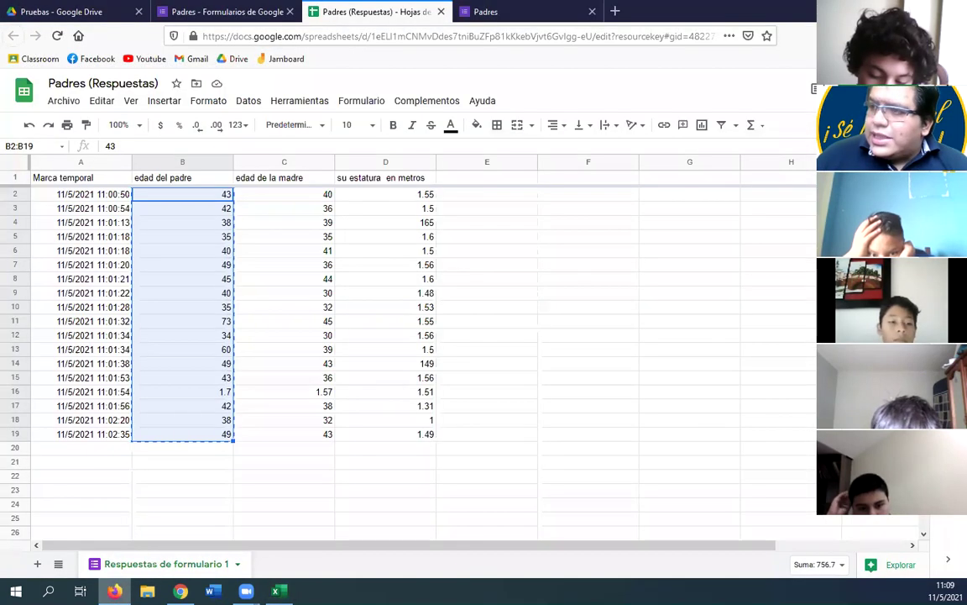
click(177, 529)
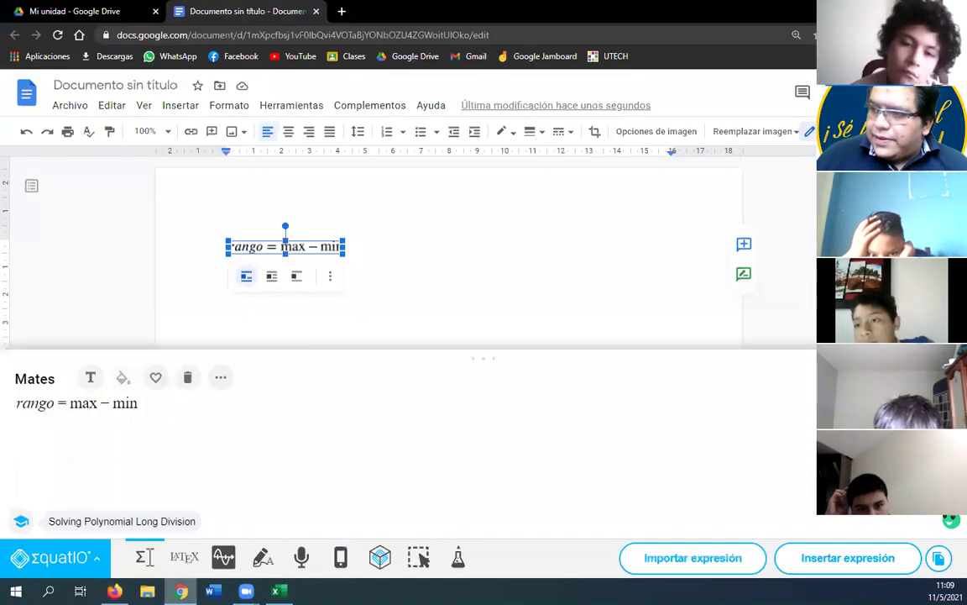
click(369, 255)
key(Return)
click(113, 412)
key(ctrl+a)
key(BackSpace)
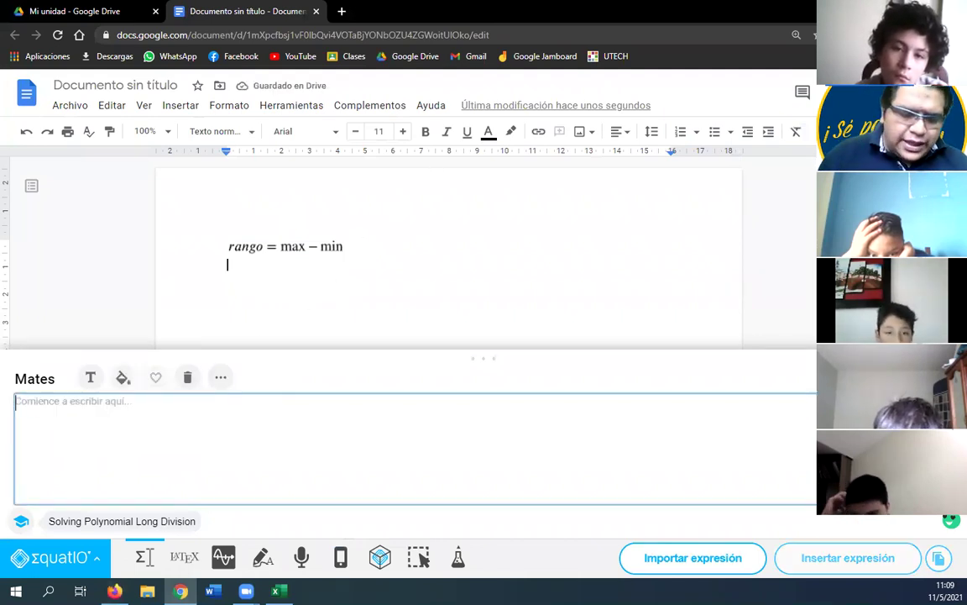
Step: Write the EquatIO expression # intervalos = 1 + 3.322 · log₁₀(n) and insert it into the document
text(# interval)
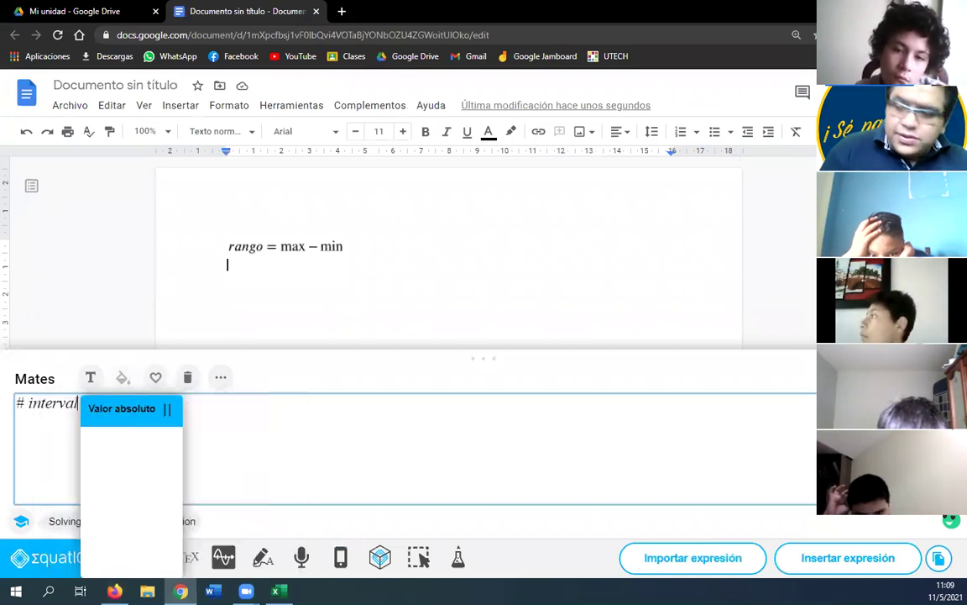
text(os=)
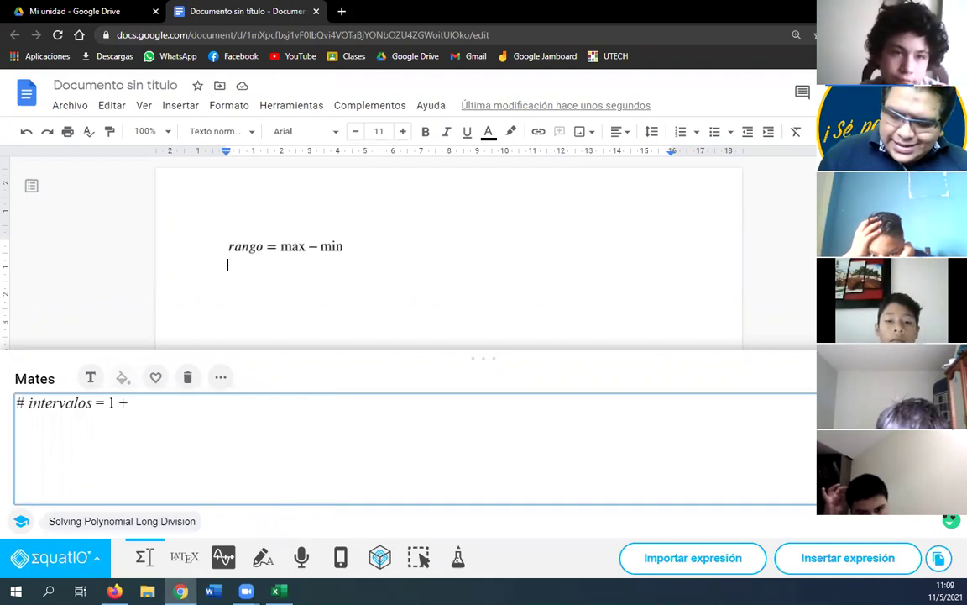
text(1+3.322)
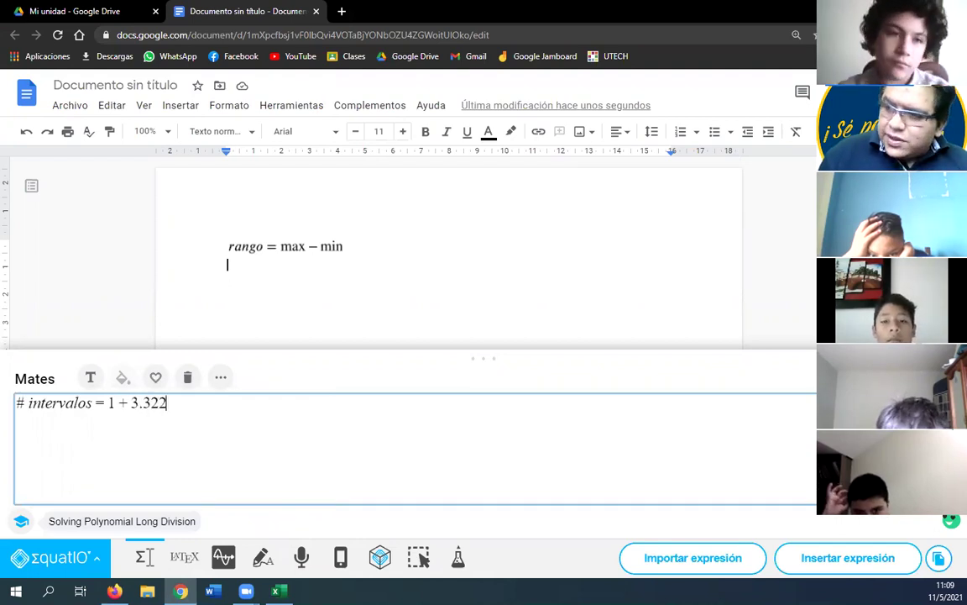
text(*logd)
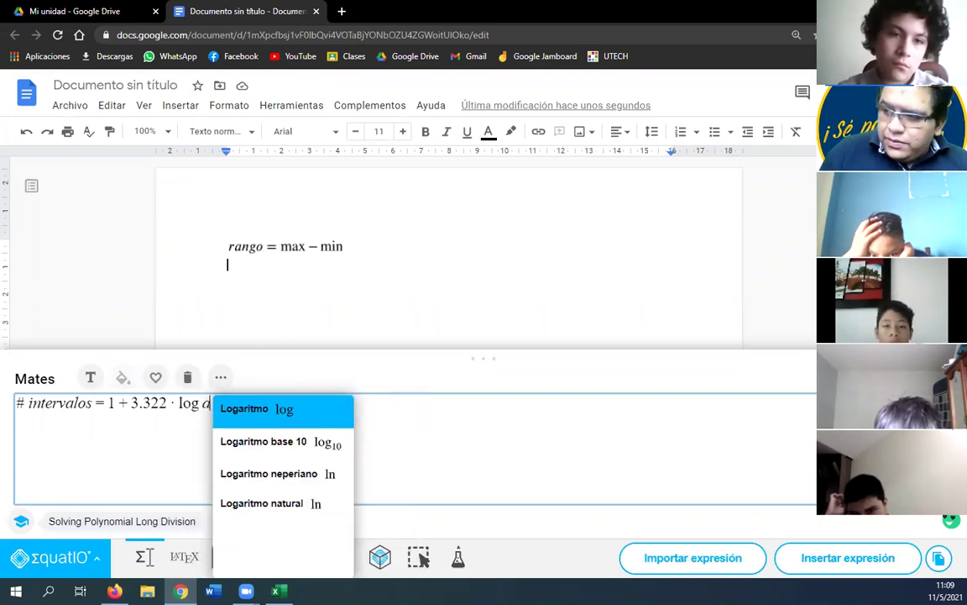
key(BackSpace)
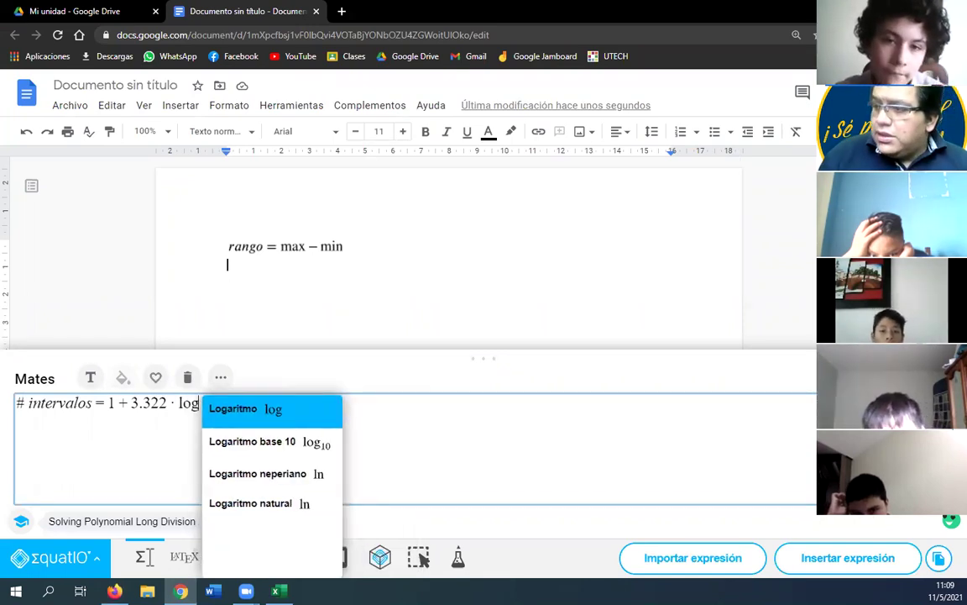
key(Down)
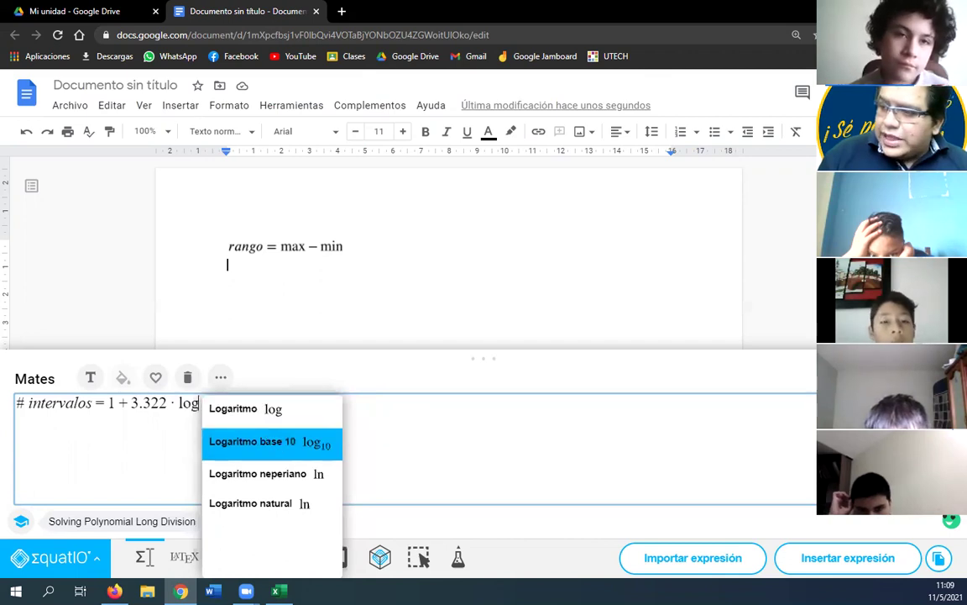
key(Return)
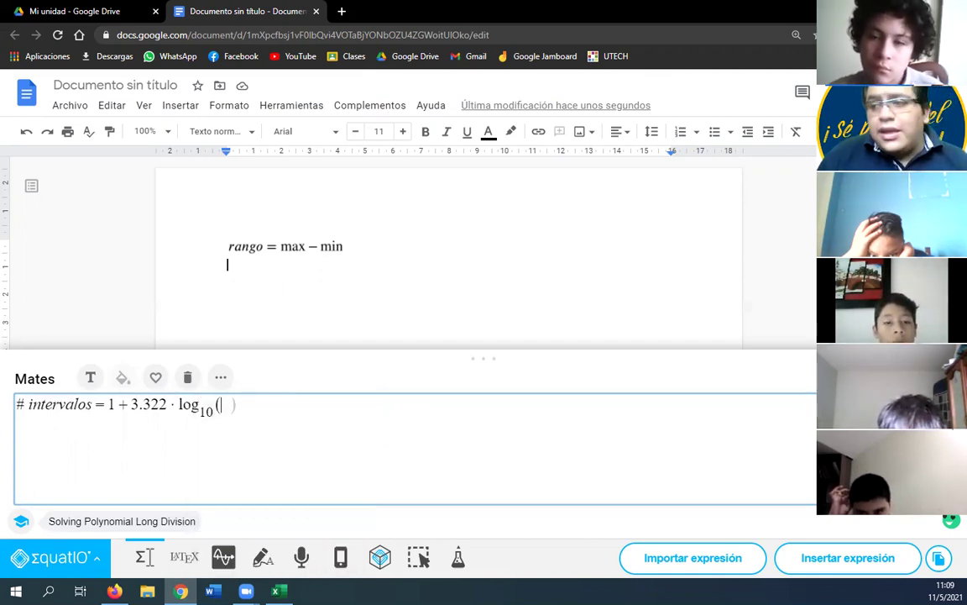
text(n)
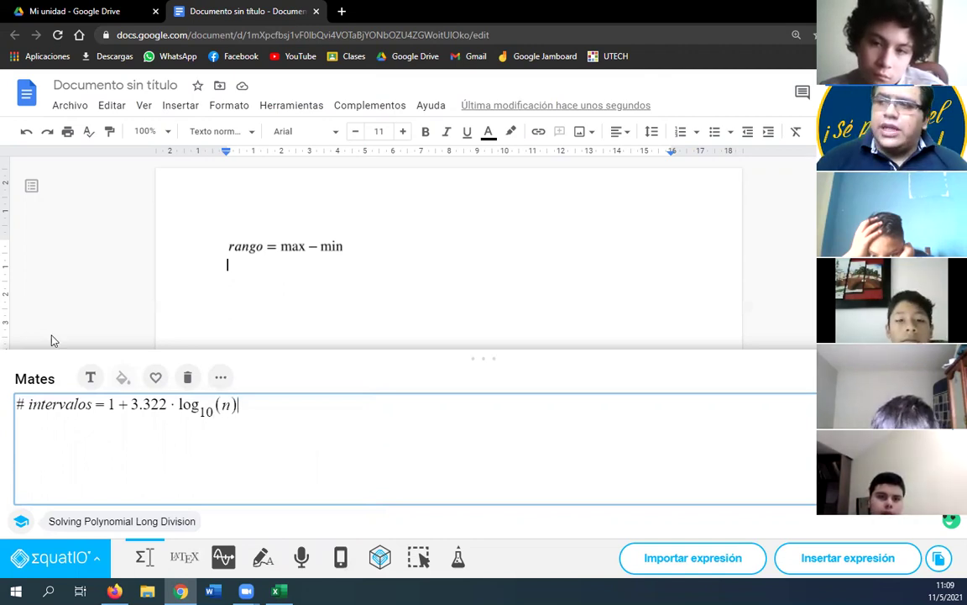
click(782, 548)
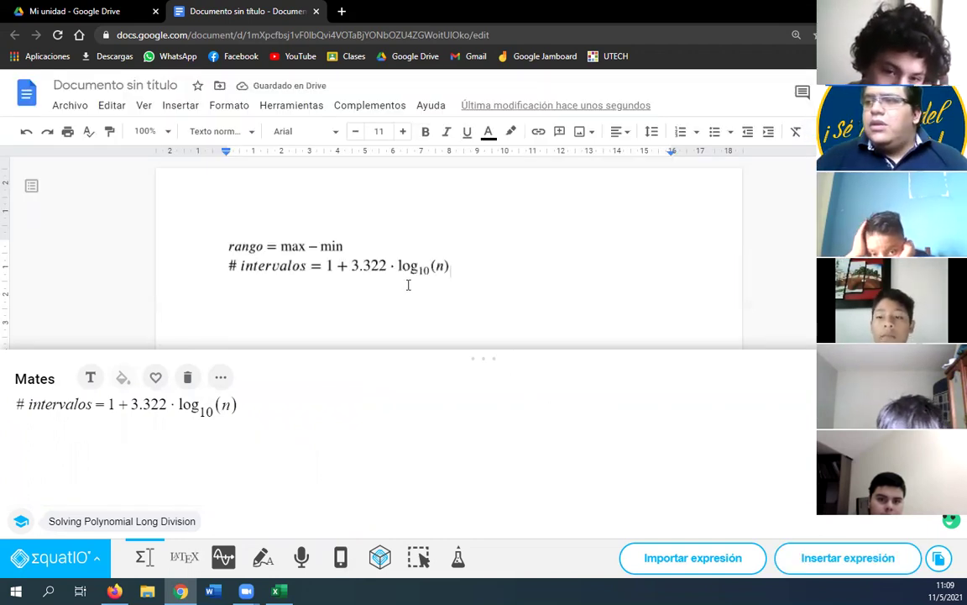
Step: Copy the # intervalos equation image into the Excel sheet at B21 and nudge it slightly down below the rango equation
click(309, 271)
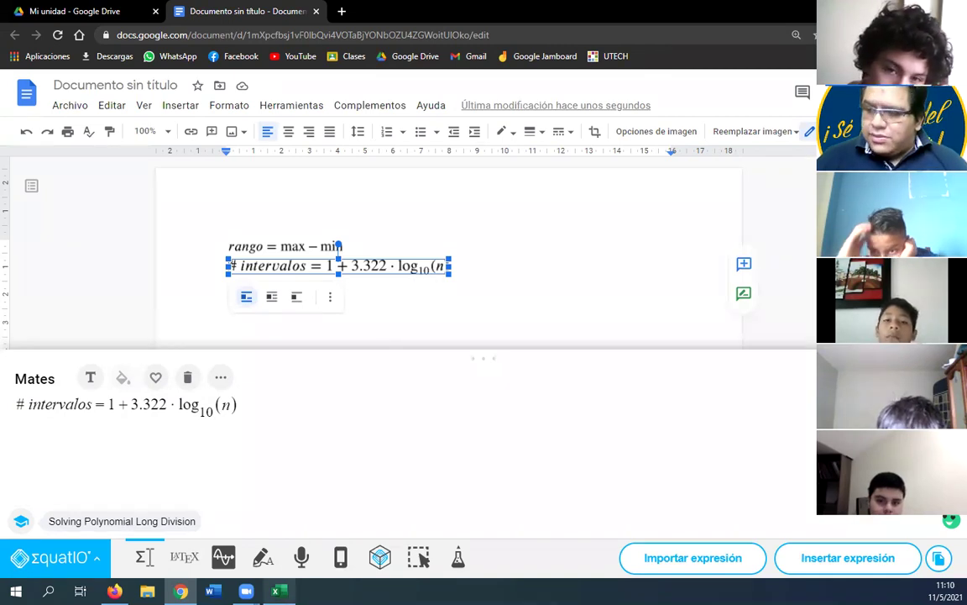
click(276, 591)
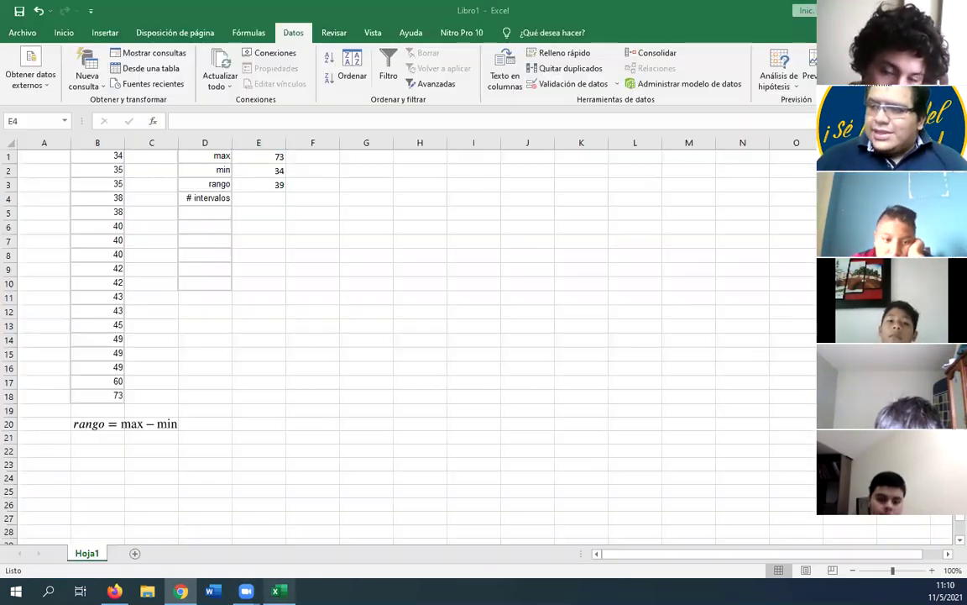
click(154, 462)
click(97, 438)
key(ctrl+v)
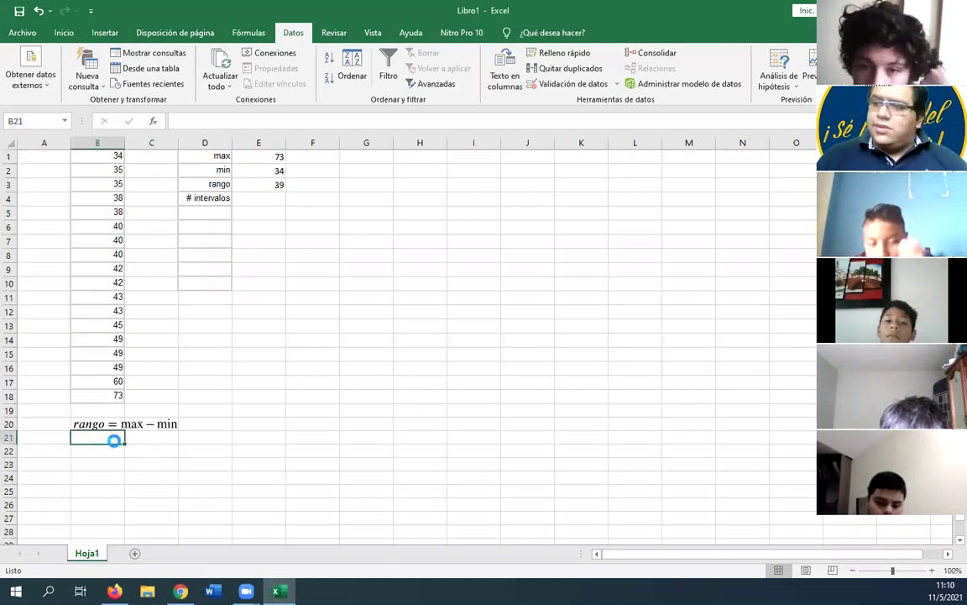
click(324, 427)
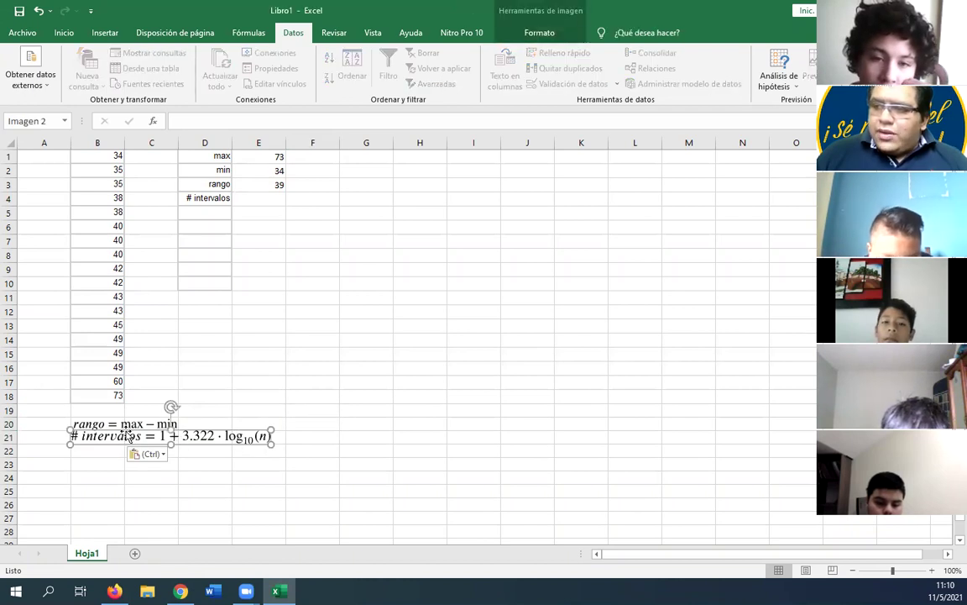
drag(137, 429, 136, 435)
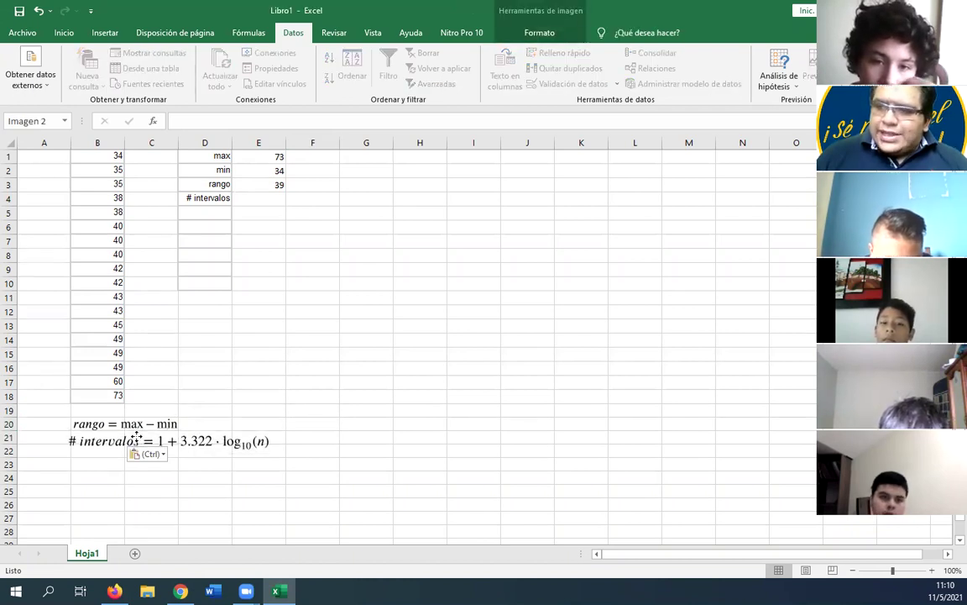
click(260, 418)
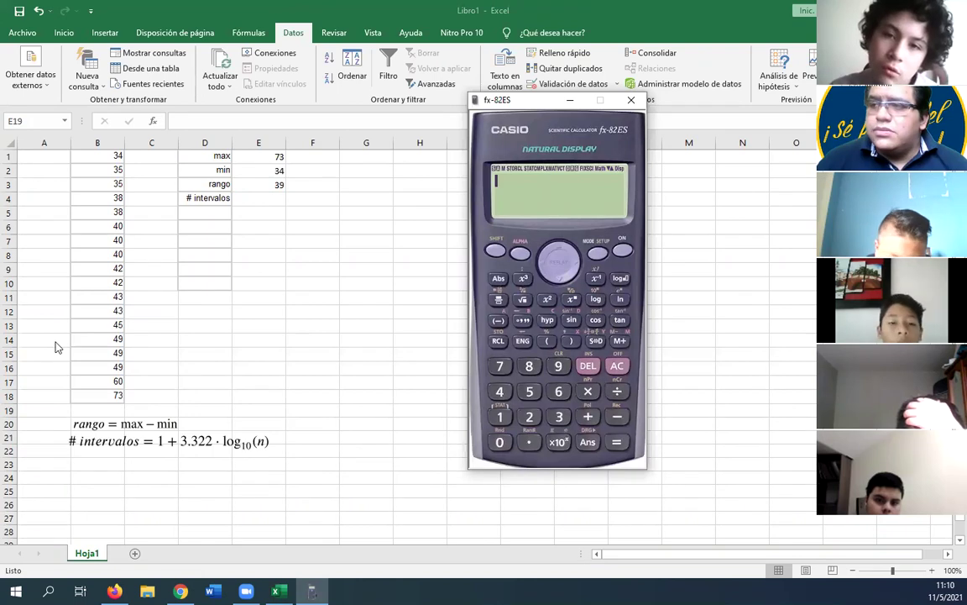
Step: Calculate 1+3.322×log(18) on the fx-82ES calculator
click(499, 417)
click(587, 417)
click(558, 417)
click(530, 443)
click(559, 416)
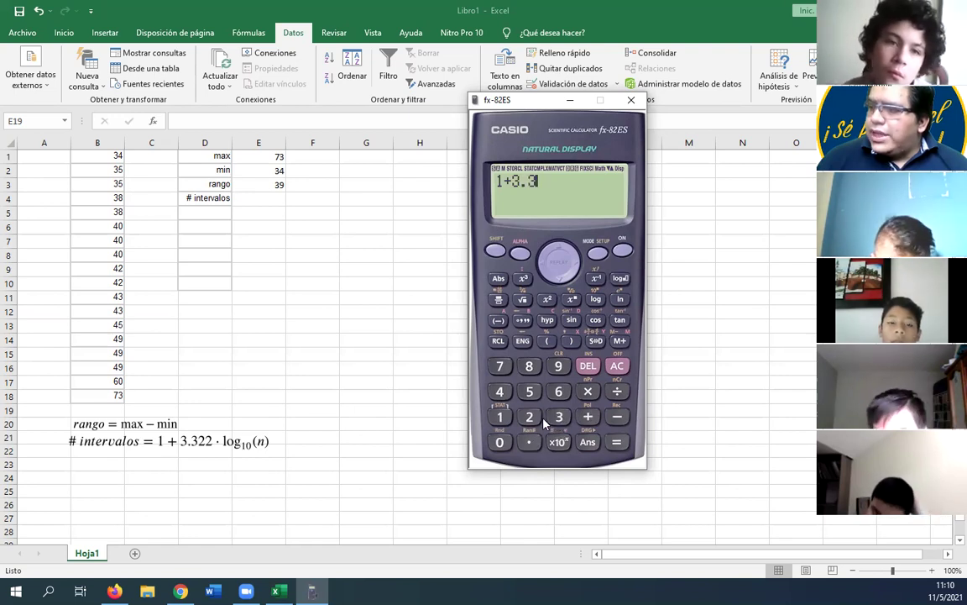
click(530, 418)
click(530, 418)
click(588, 391)
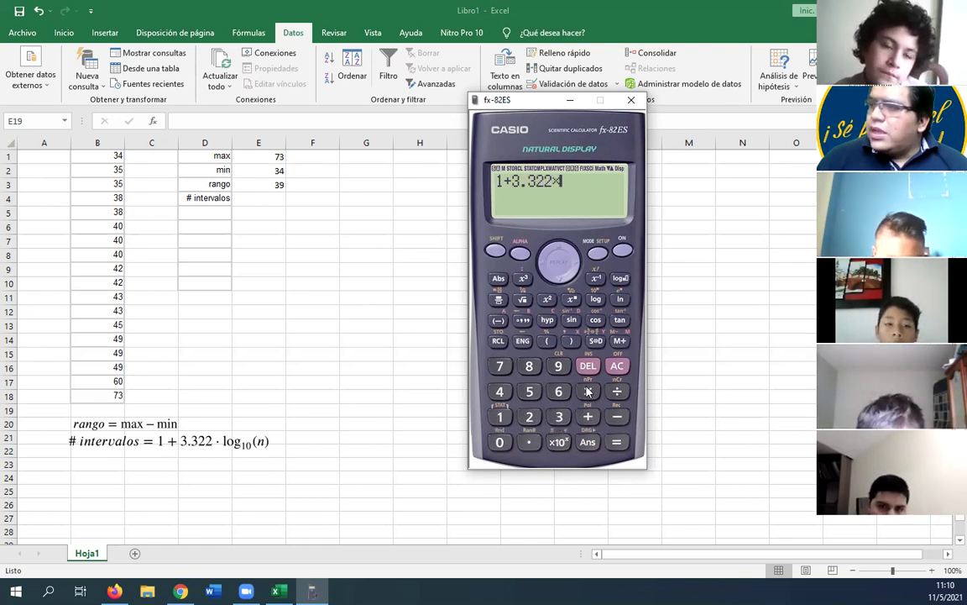
click(595, 299)
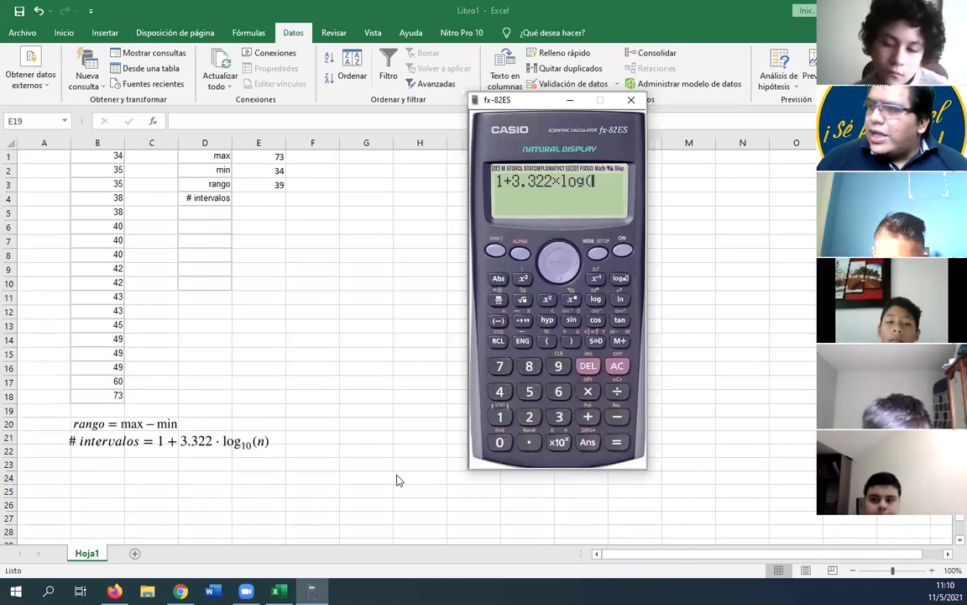
click(500, 418)
click(529, 366)
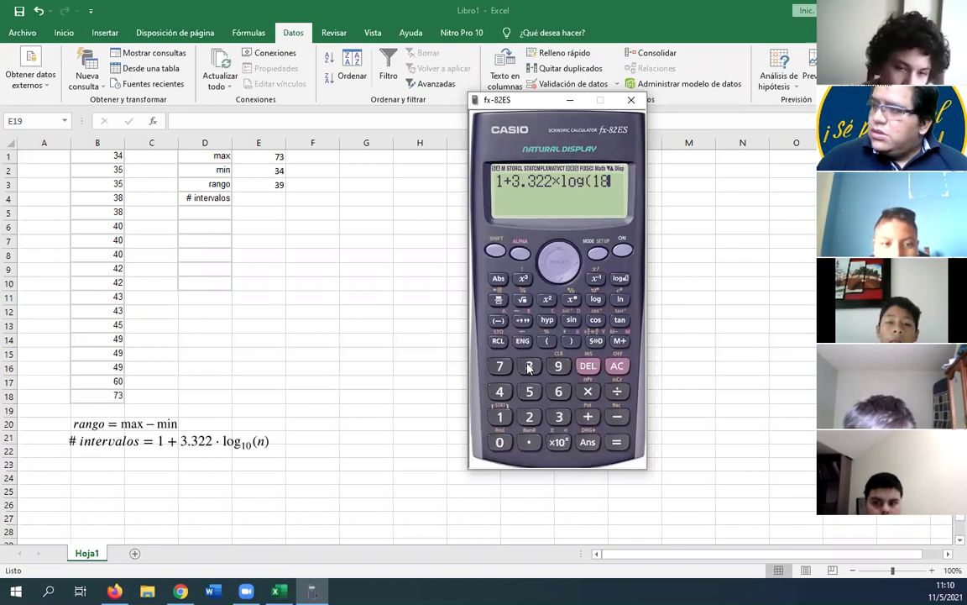
click(617, 443)
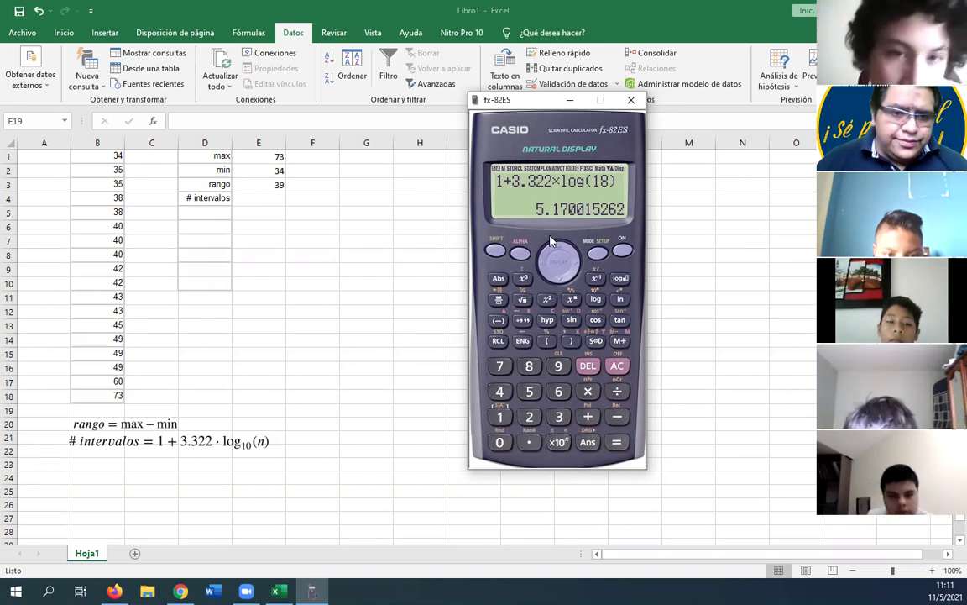
Step: Close the calculator and compute the number of intervals in E4 with the formula =1+3,322*LOG10(18)
click(631, 101)
click(260, 198)
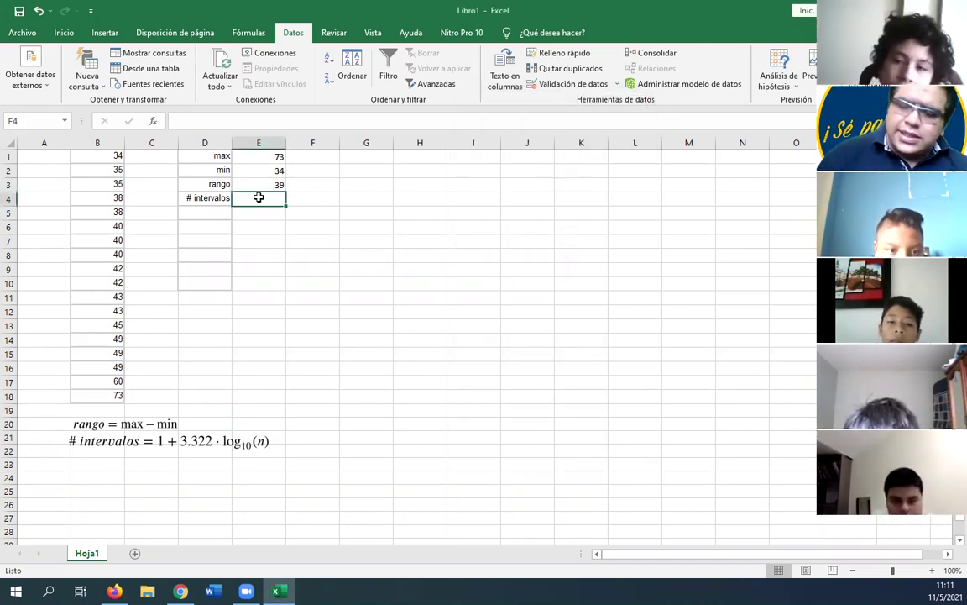
text(=1+3,322*)
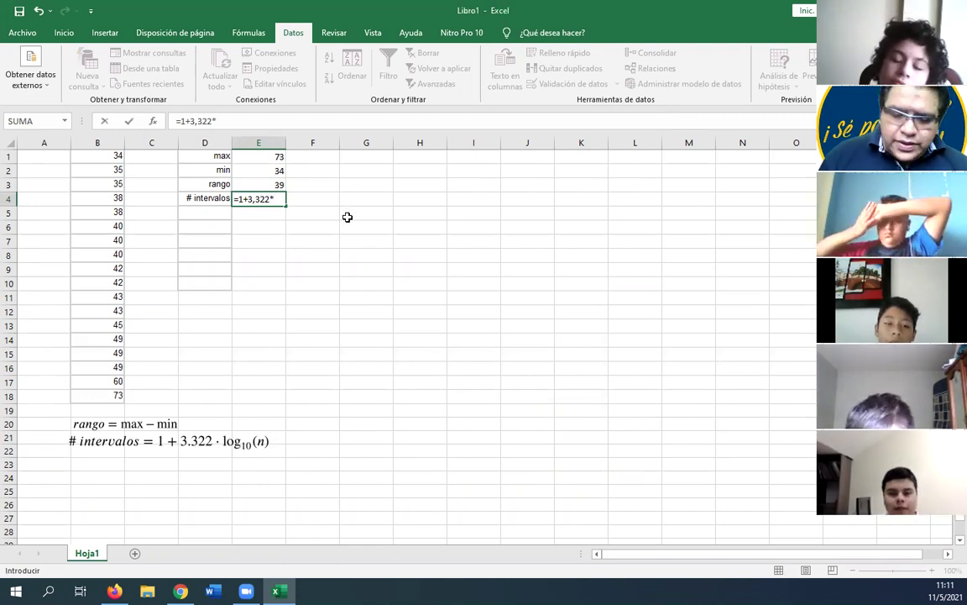
text(log)
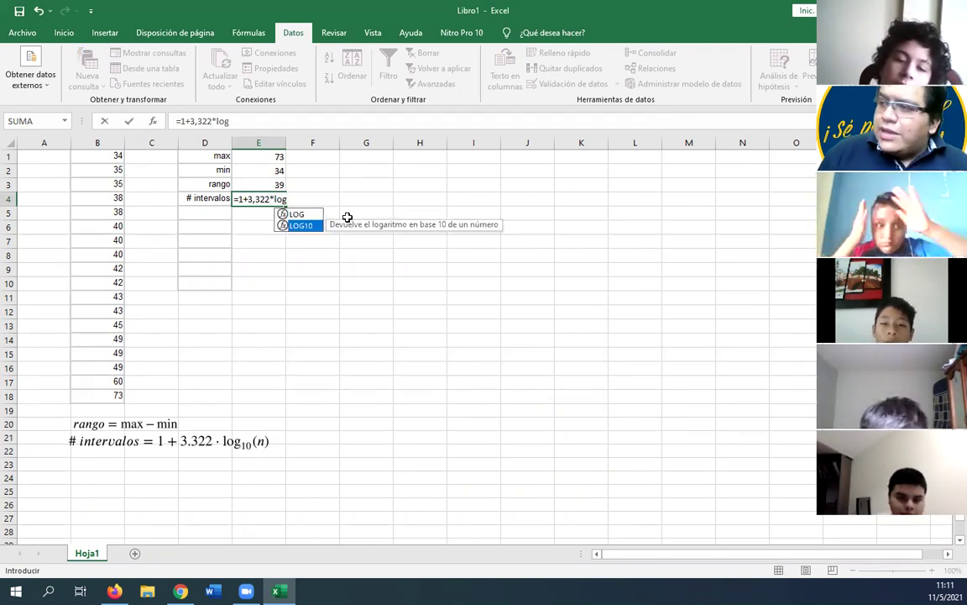
key(Tab)
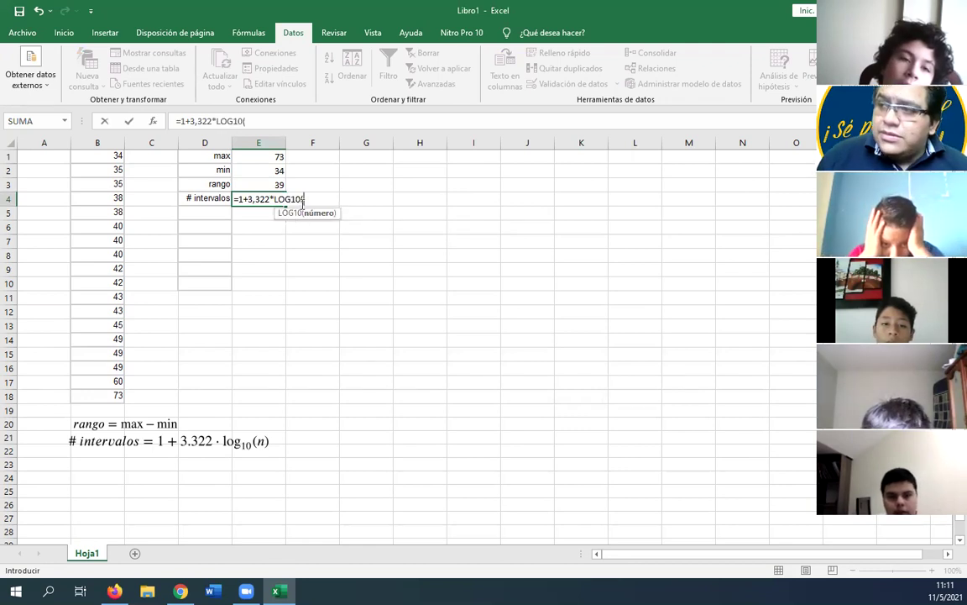
key(BackSpace)
key(BackSpace)
key(BackSpace)
key(BackSpace)
key(BackSpace)
key(BackSpace)
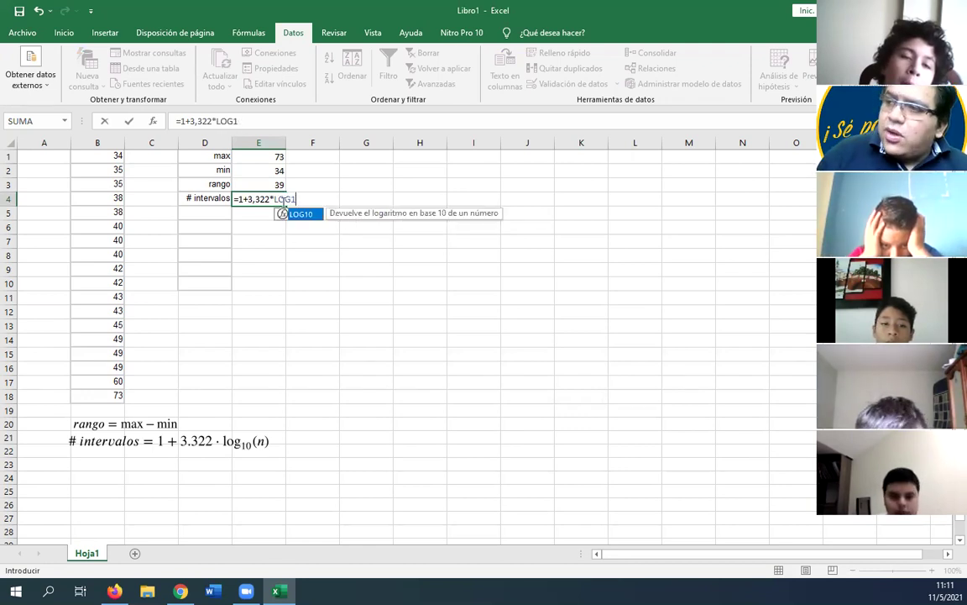
text(log)
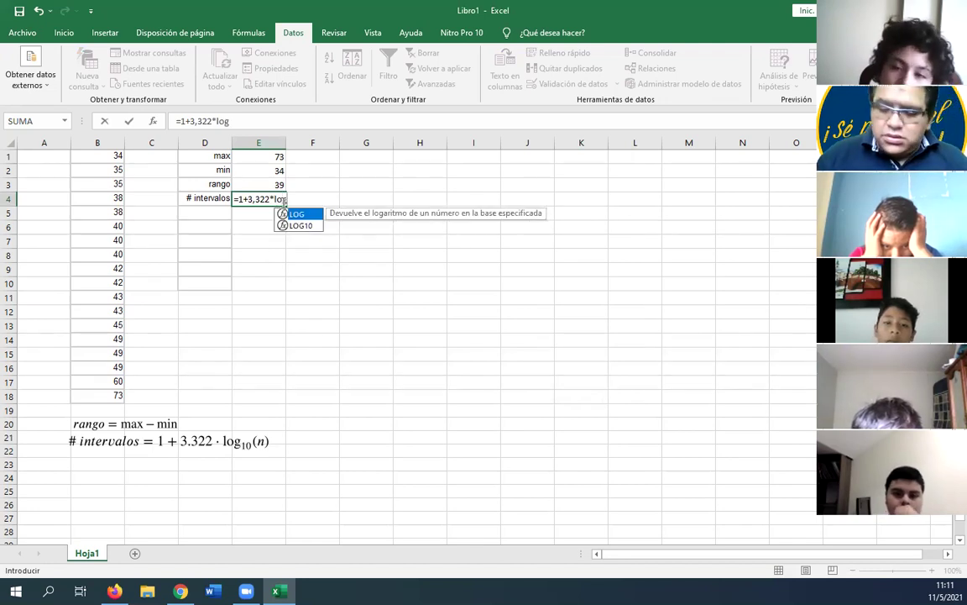
key(Down)
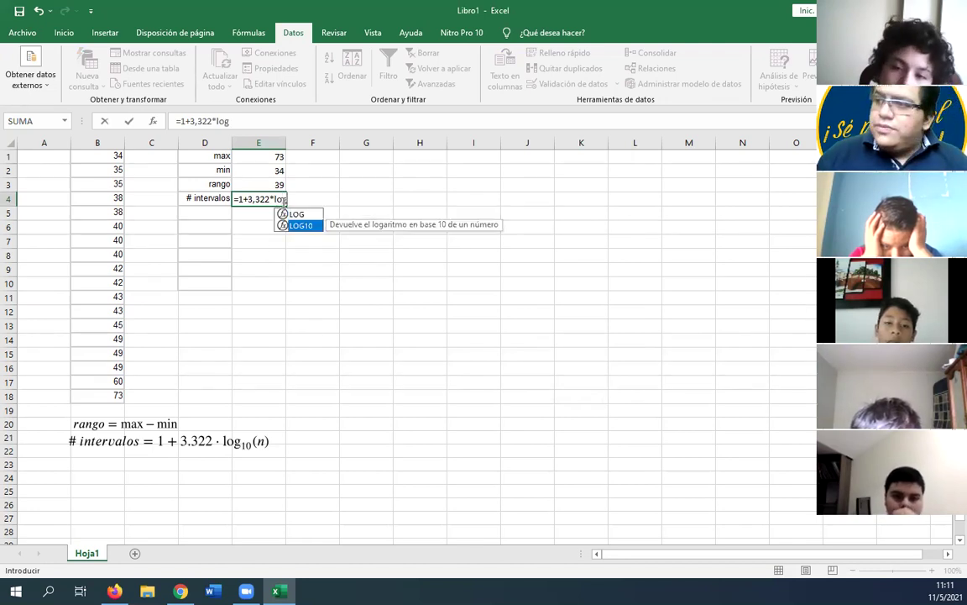
key(Tab)
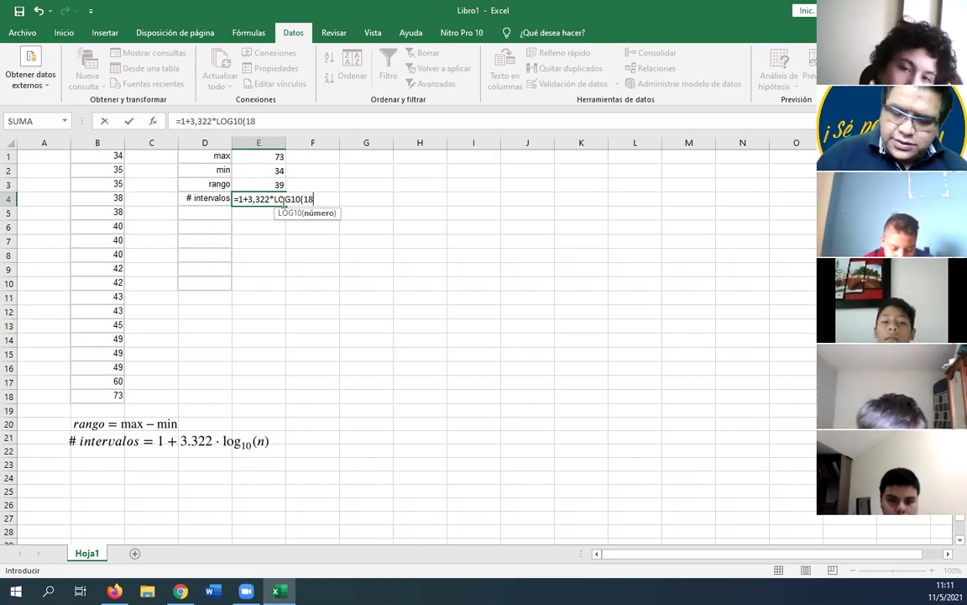
text())
key(Return)
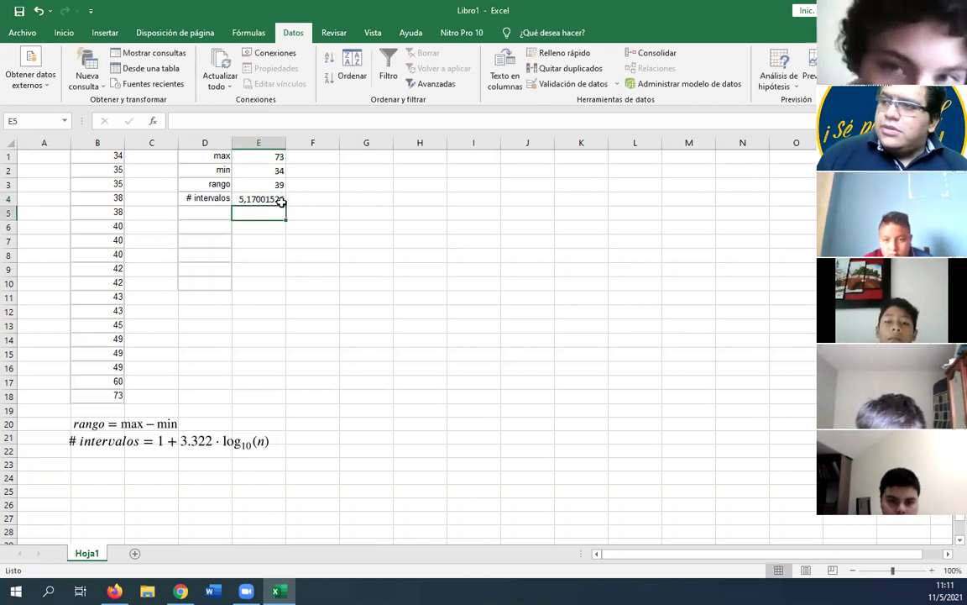
click(280, 200)
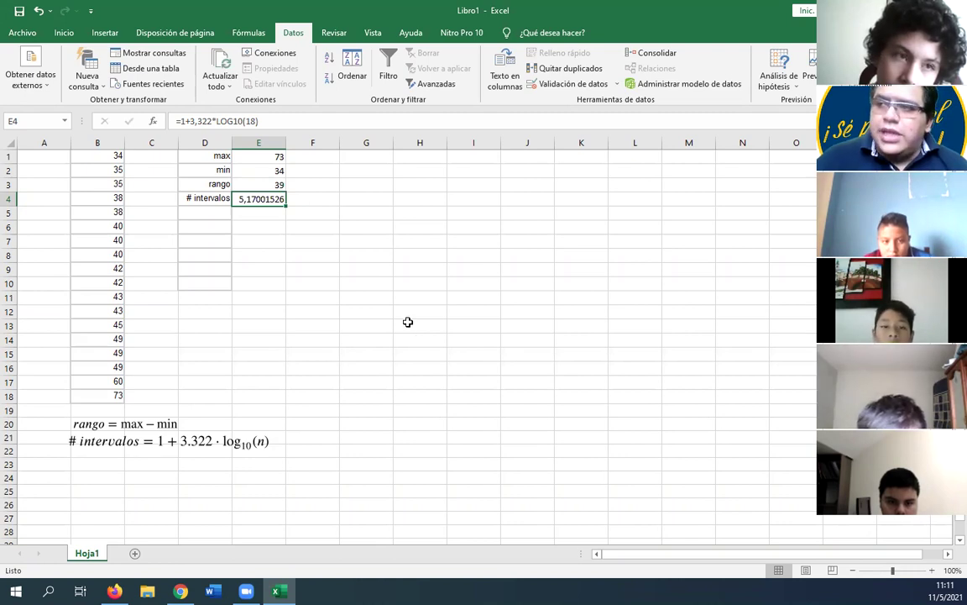
Step: Label cell D5 as amplitud, below the # intervalos label
click(197, 213)
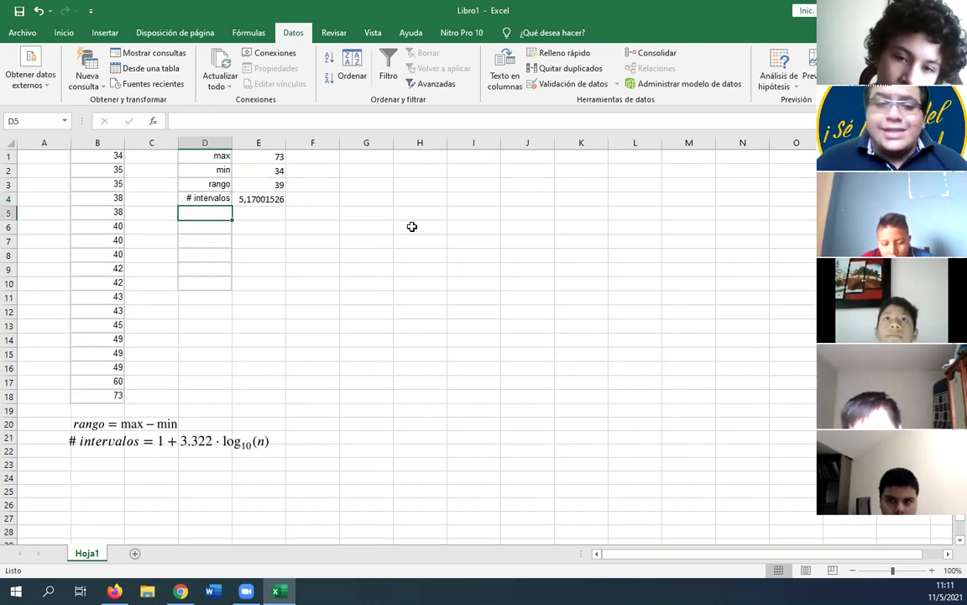
text(ampl)
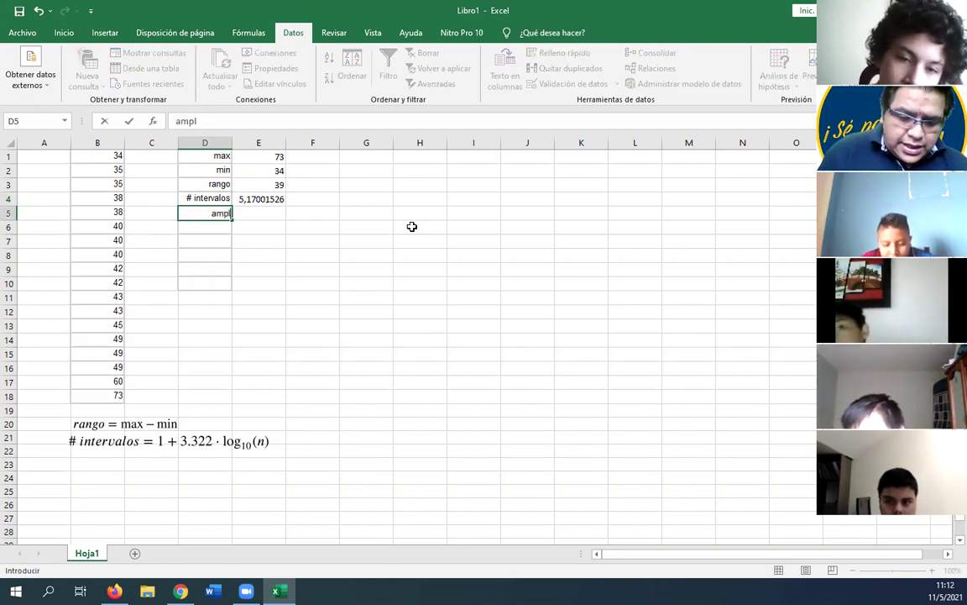
text(itud)
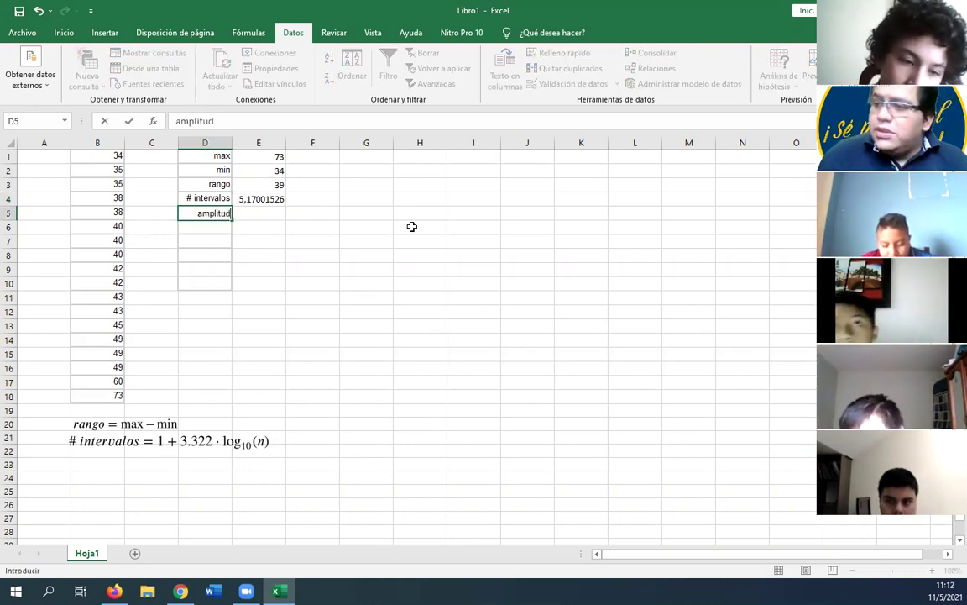
click(374, 284)
Step: Switch to the Google Docs document in Chrome, clear the EquatIO editor and start a new line below the # intervalos equation
key(alt+Tab)
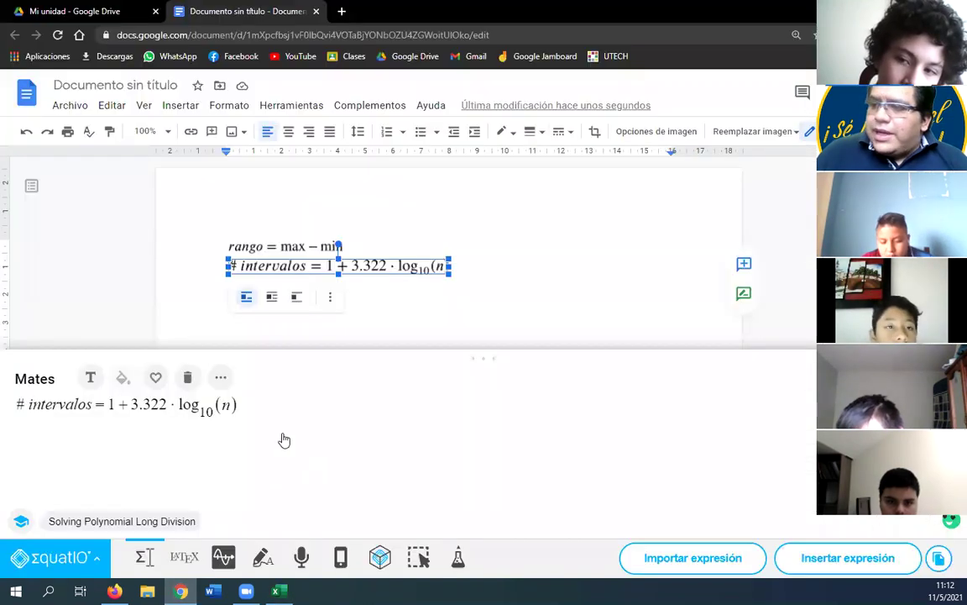
drag(245, 407, 17, 406)
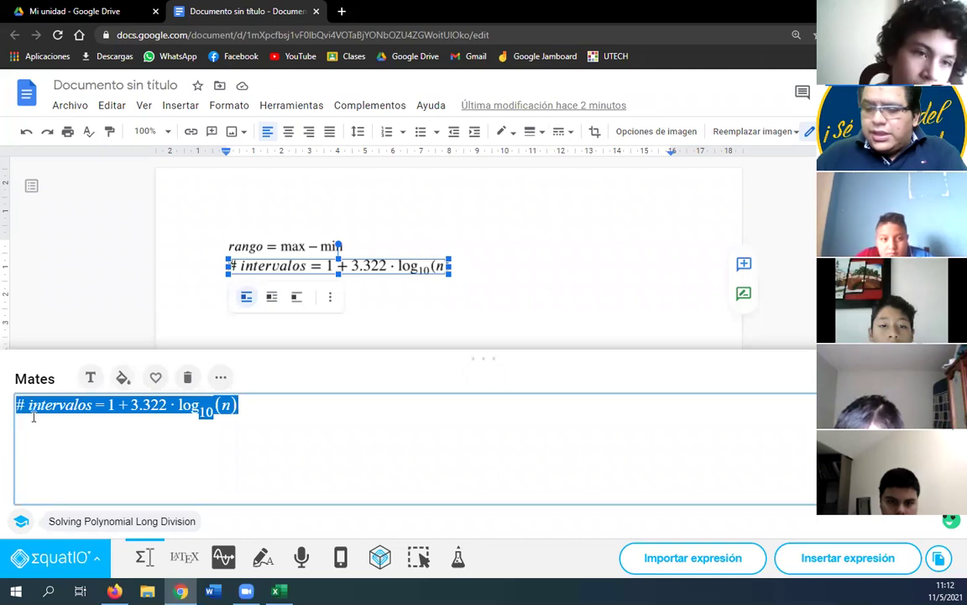
key(BackSpace)
click(468, 271)
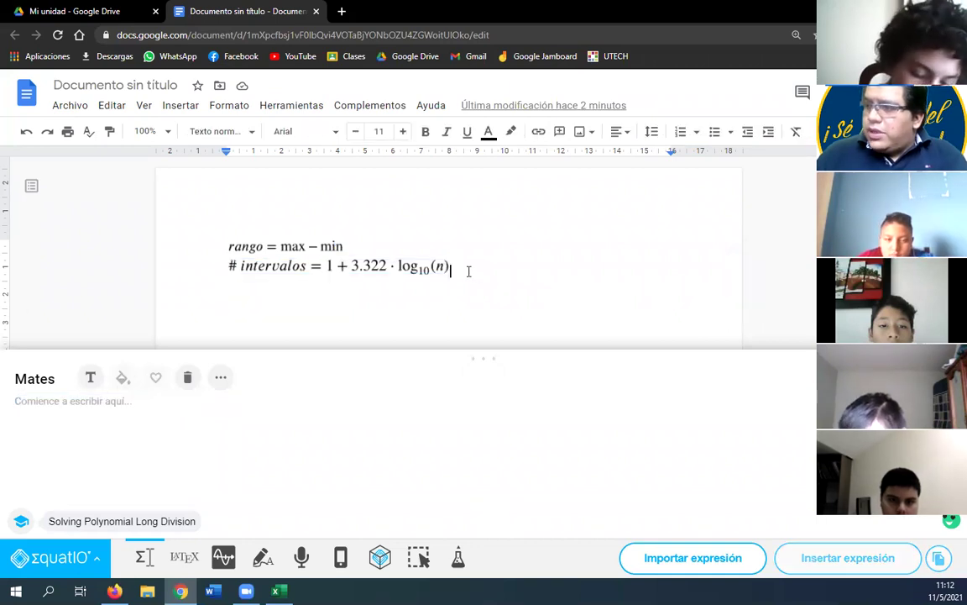
key(Return)
click(67, 414)
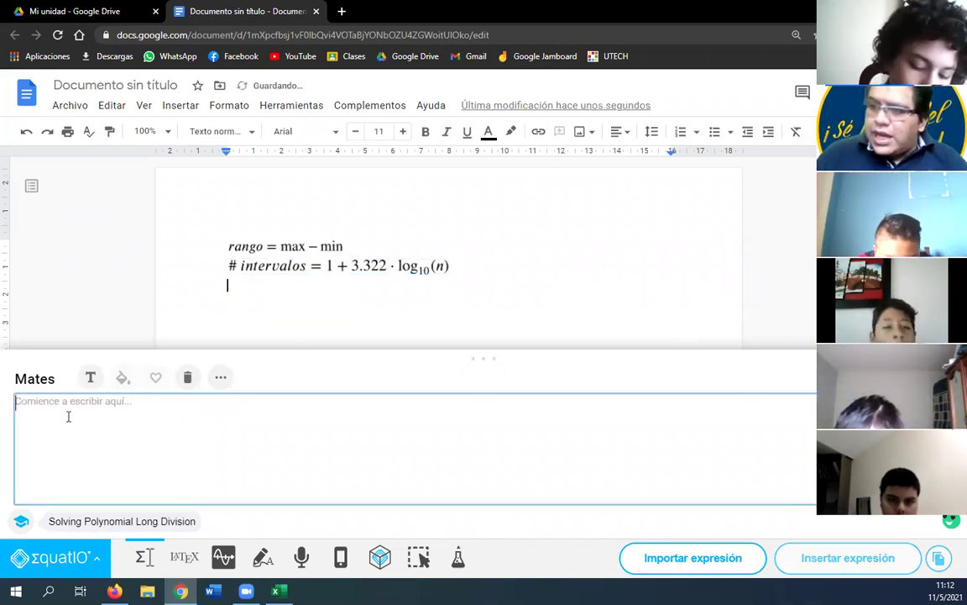
Step: Write the EquatIO expression amplitud = rango/n as a fraction and insert it into the document
text(amppl)
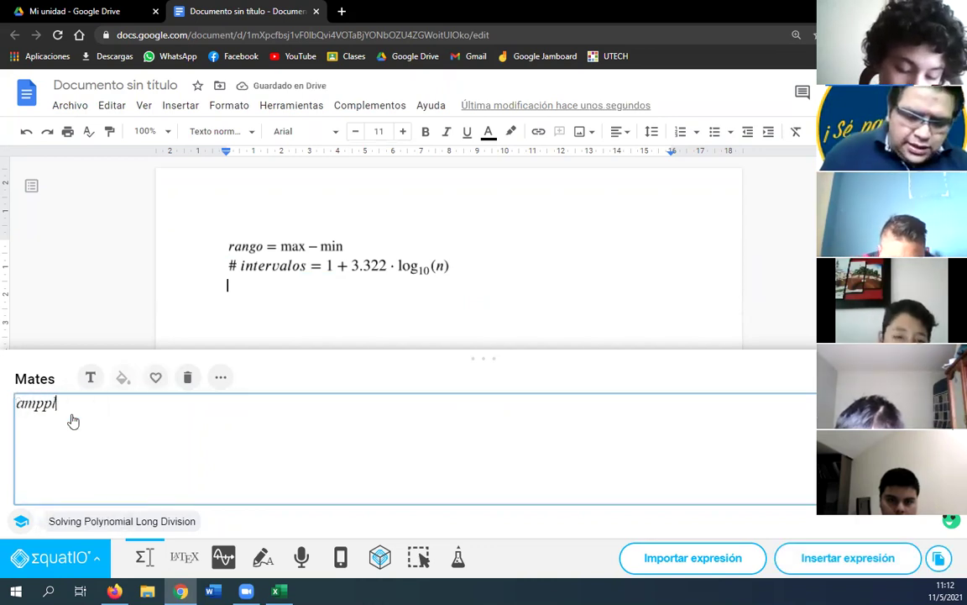
text(itud)
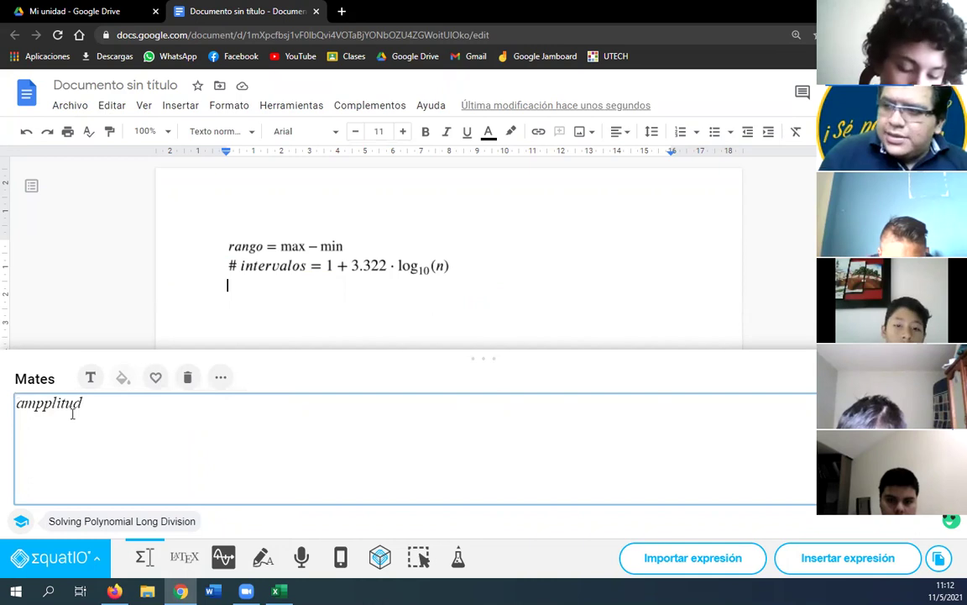
key(BackSpace)
key(BackSpace)
key(BackSpace)
key(BackSpace)
key(BackSpace)
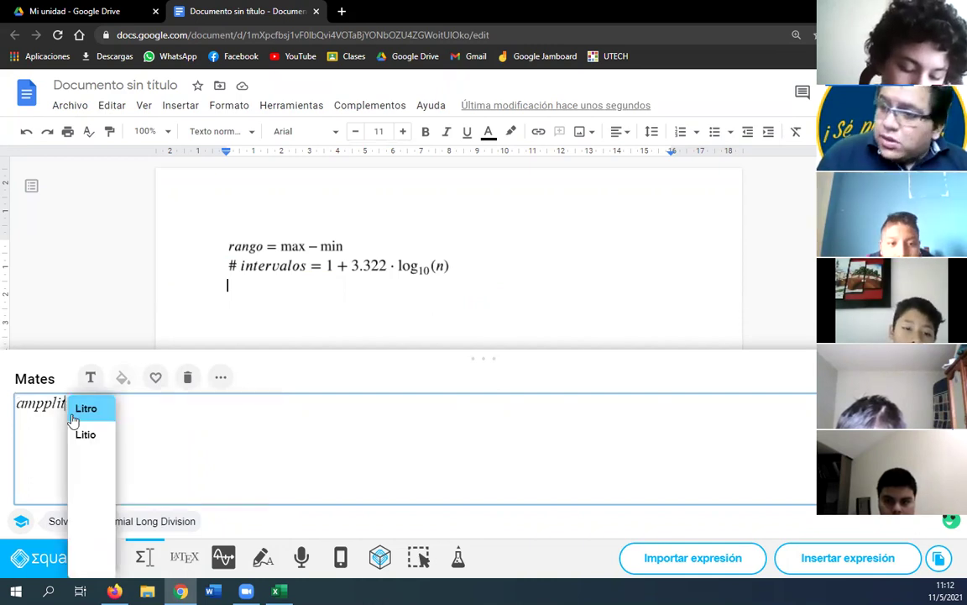
key(BackSpace)
text(li)
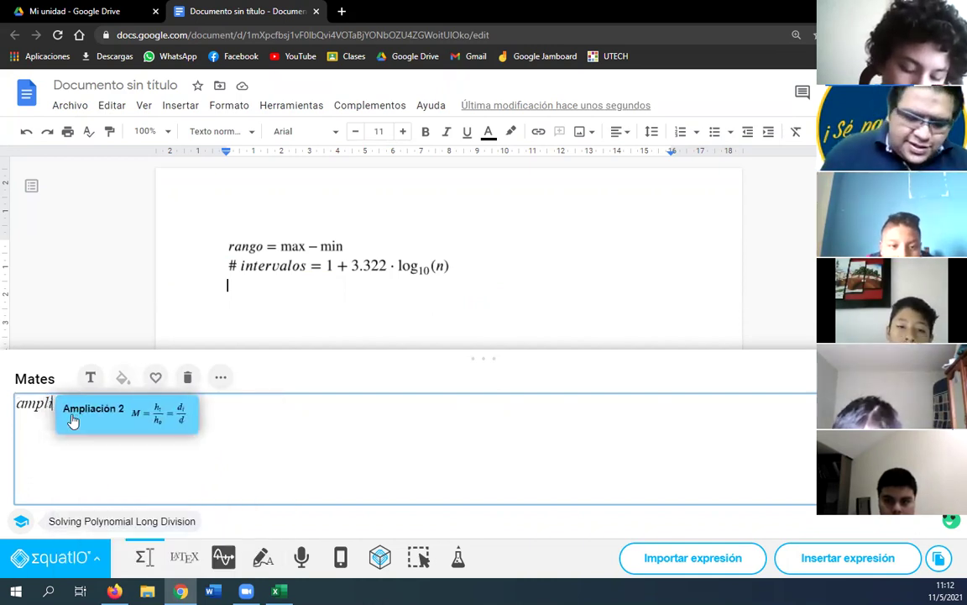
text(tud=)
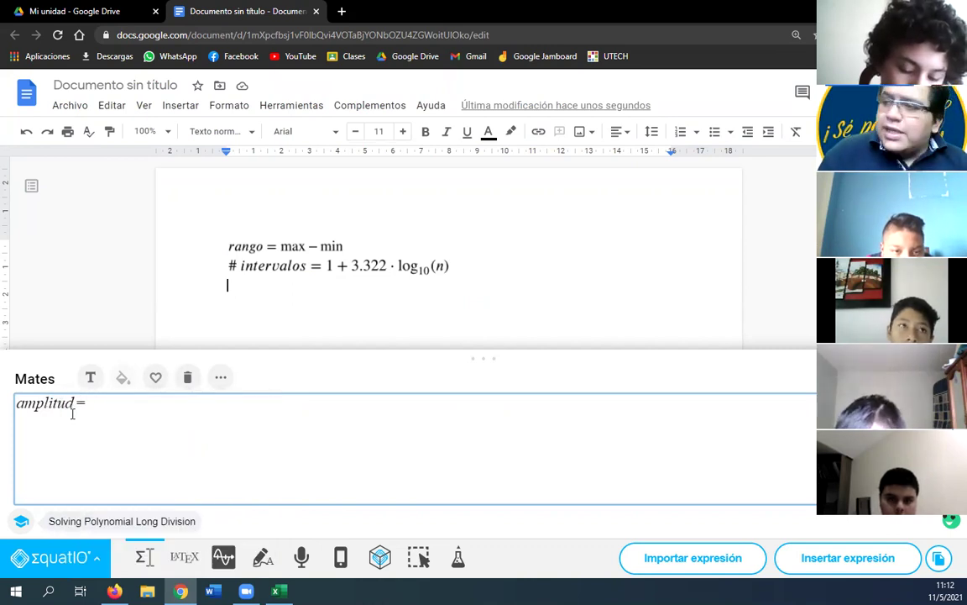
text(rango)
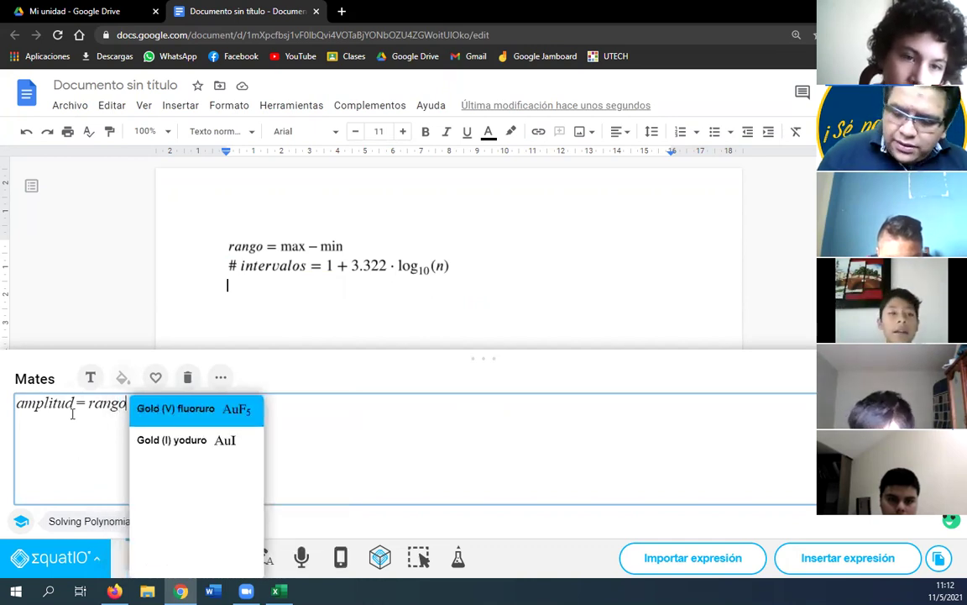
text(/n)
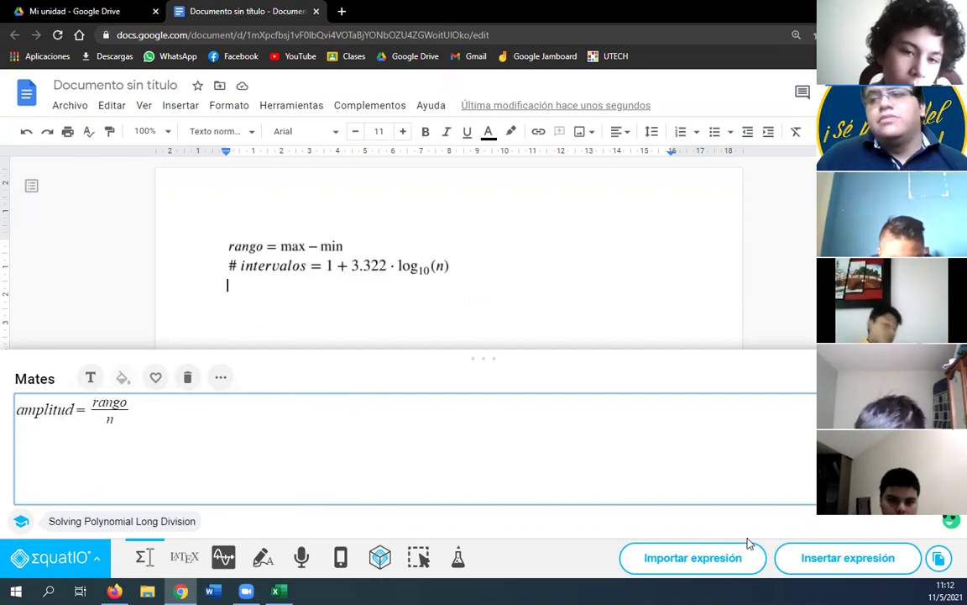
click(811, 556)
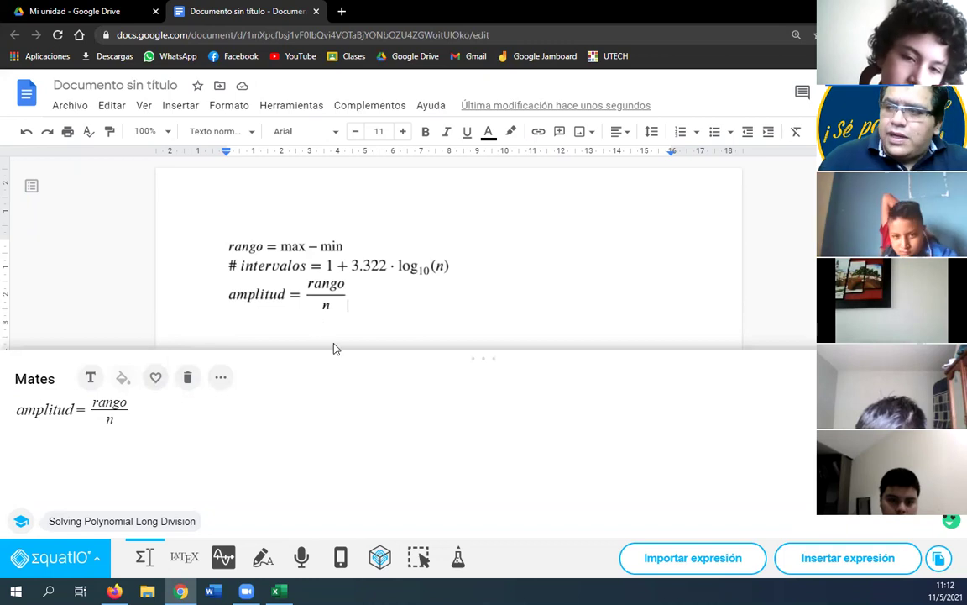
Step: Copy the amplitud equation image into the Excel sheet at B23 and nudge it slightly down below the # intervalos equation
click(323, 291)
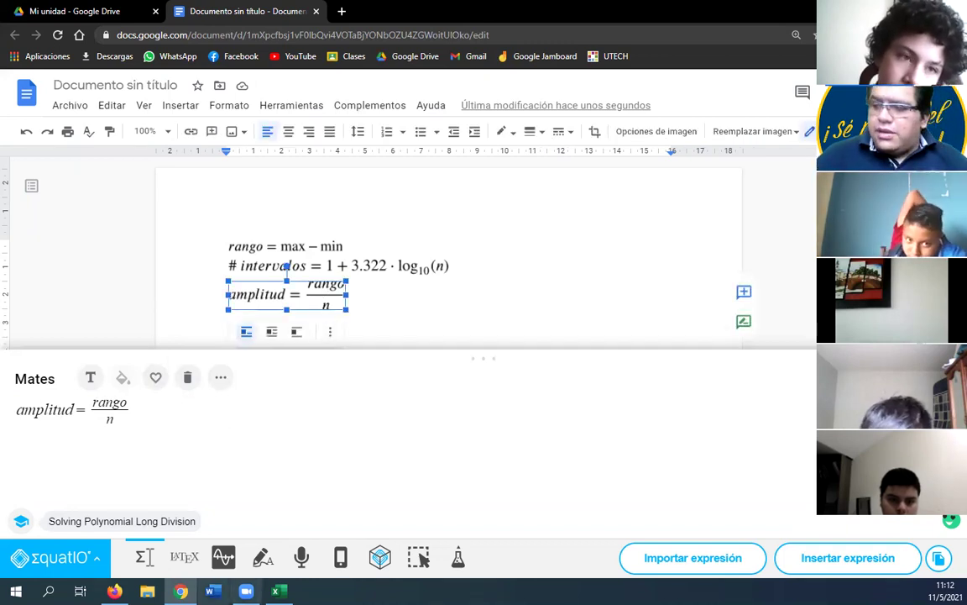
click(277, 590)
click(143, 488)
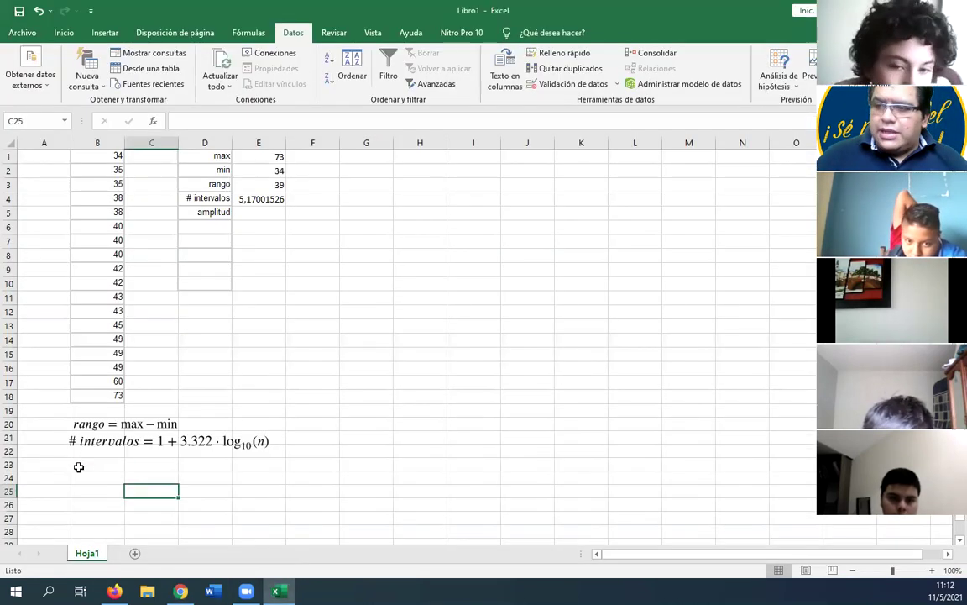
click(75, 464)
key(ctrl+v)
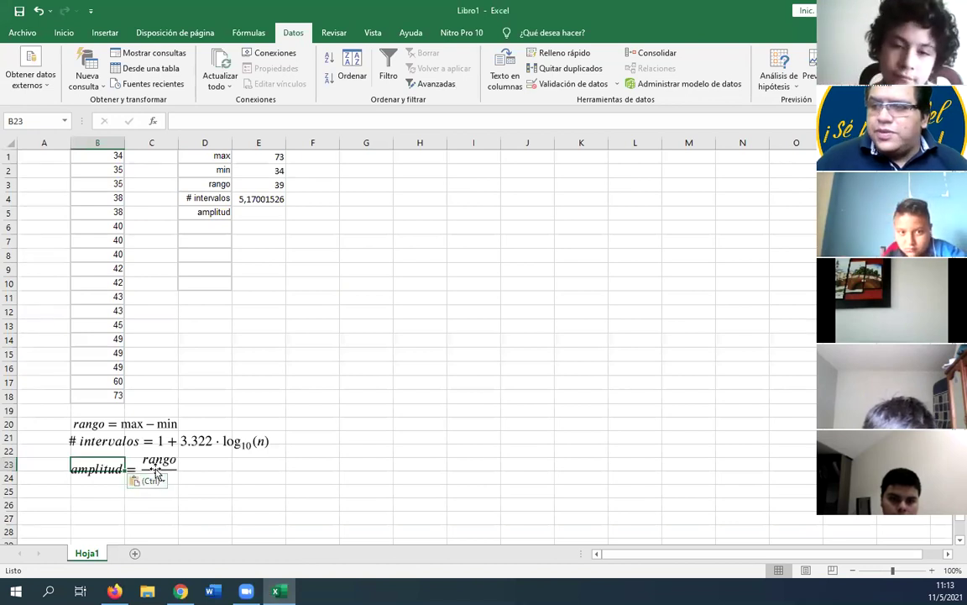
click(166, 461)
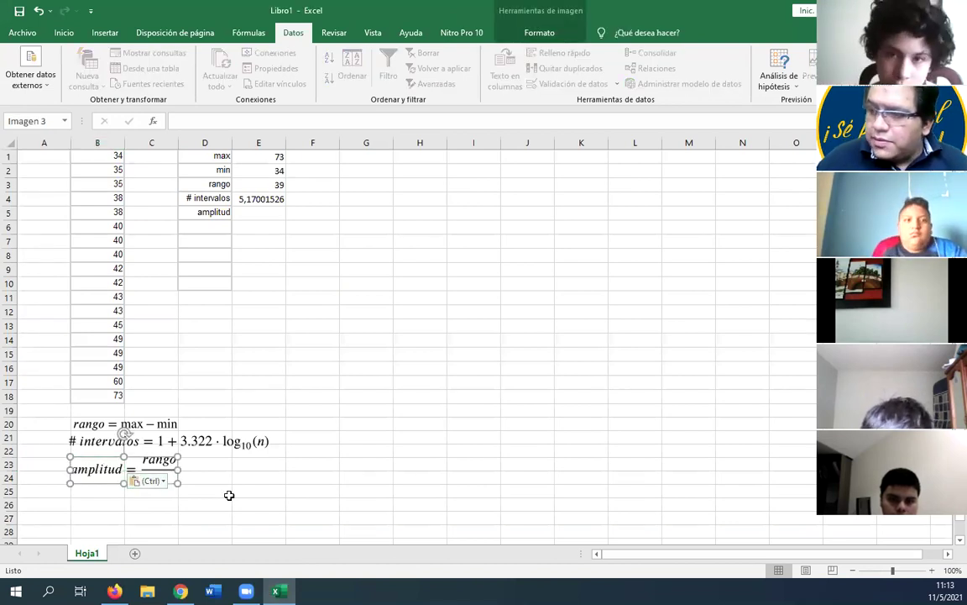
click(309, 466)
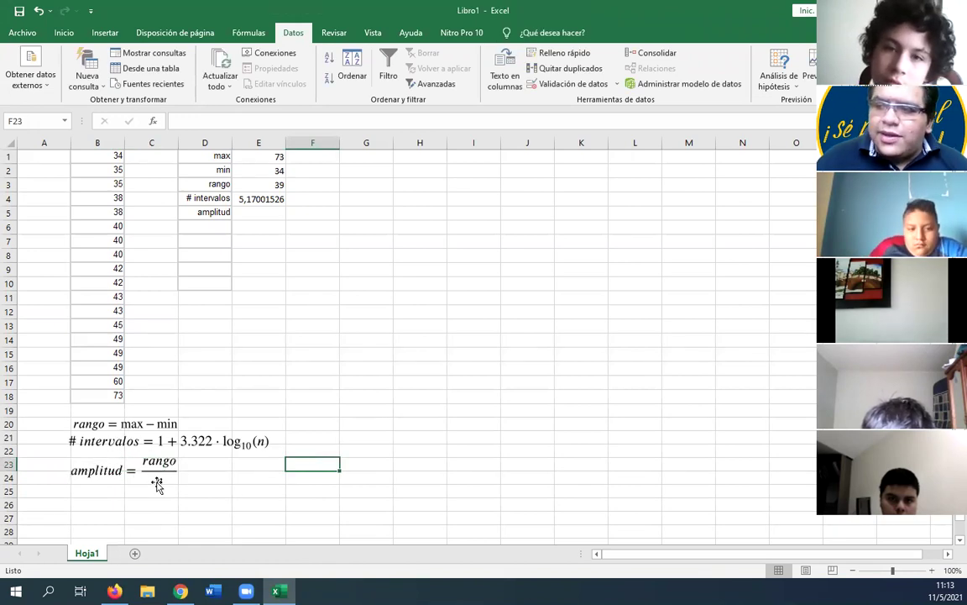
Step: Calculate the amplitud in E5 by dividing the rango by 18 with the formula =E3/18
click(254, 213)
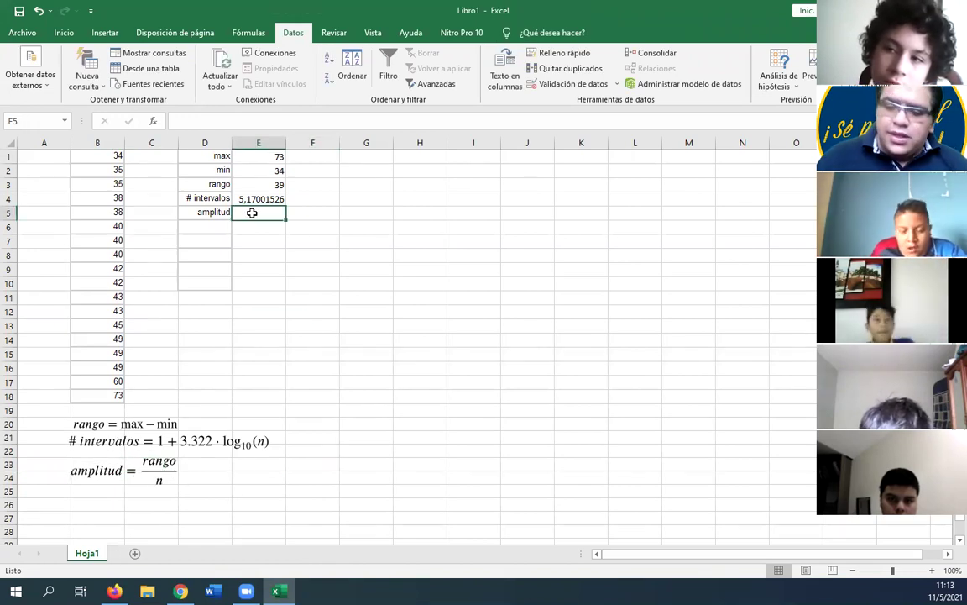
text(=)
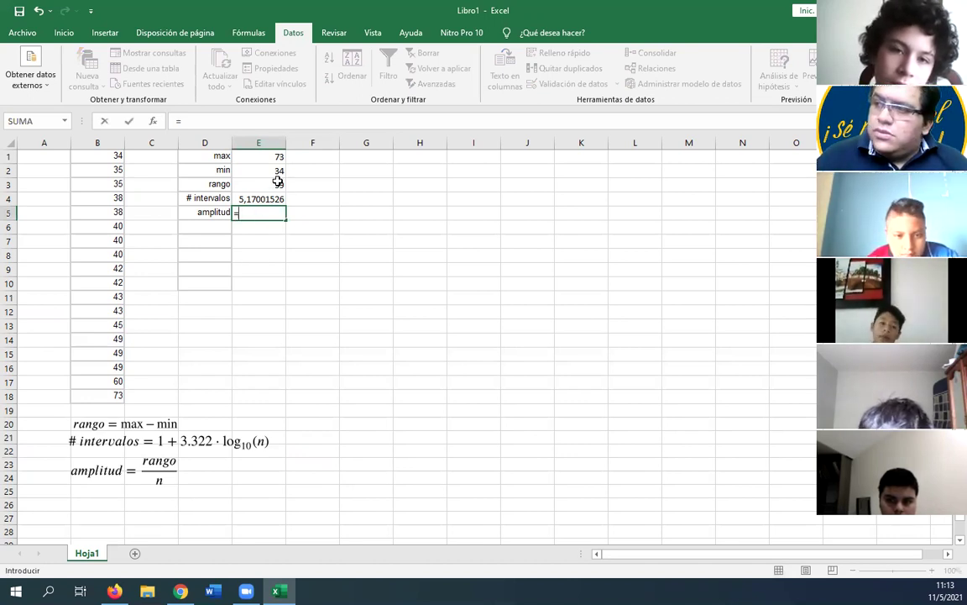
click(278, 182)
text(/)
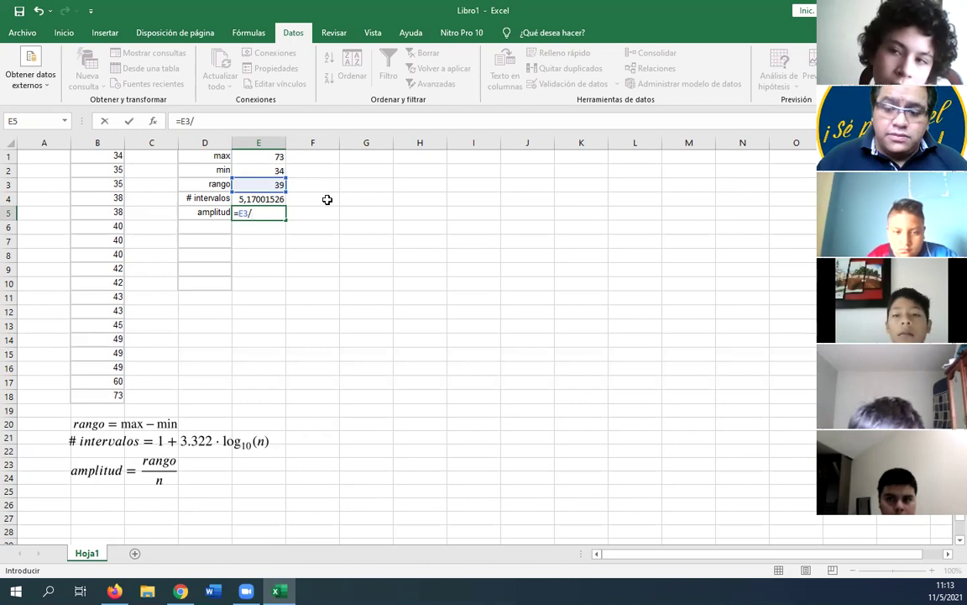
text(18)
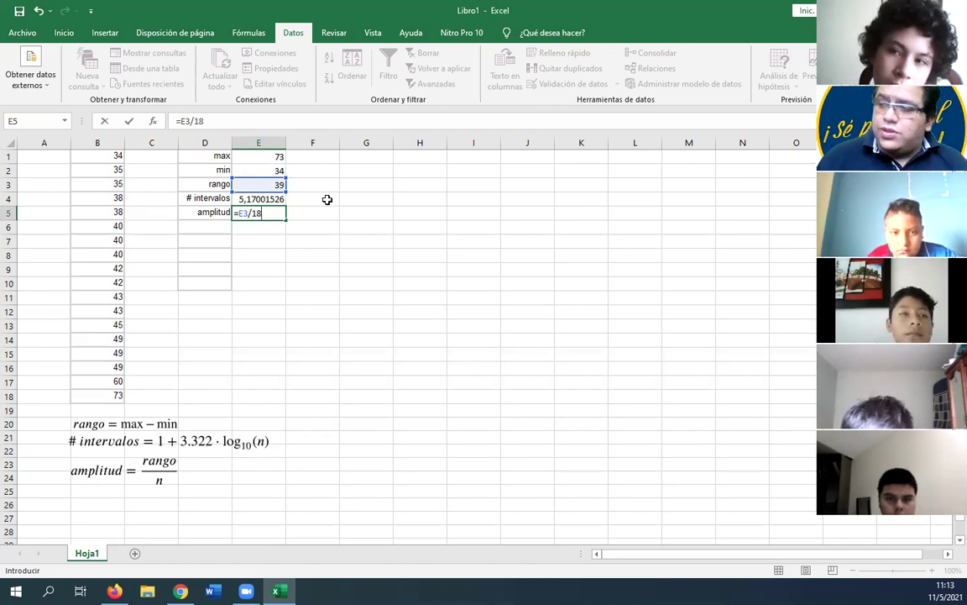
key(Return)
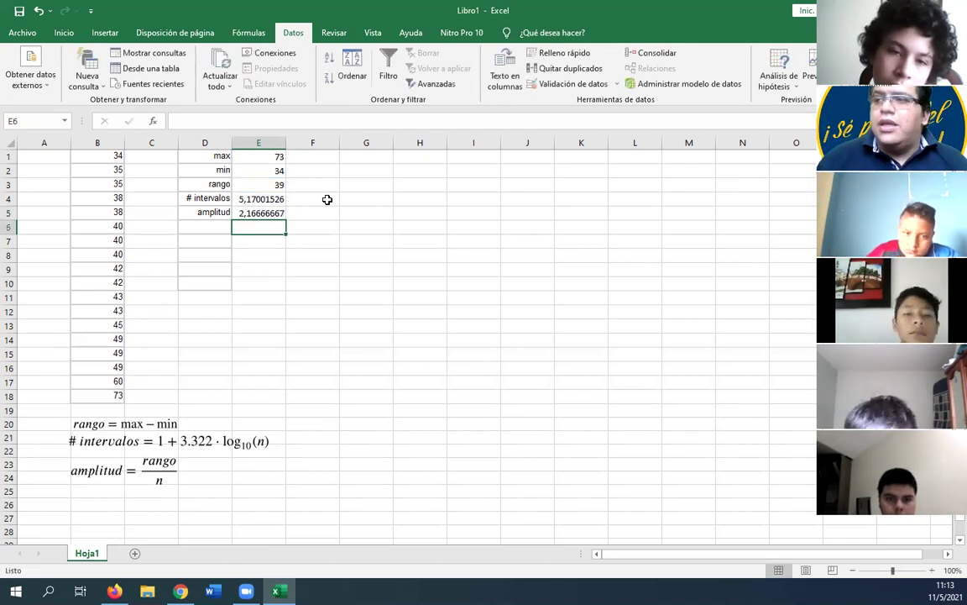
Step: Enter the rounded amplitud value 2 in cell F5, beside the calculated amplitud
click(267, 213)
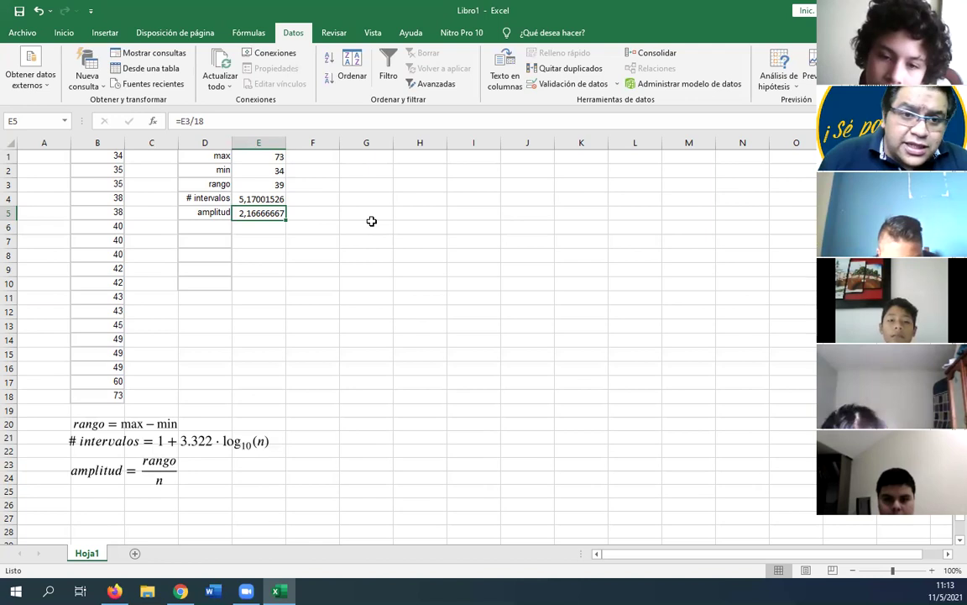
click(256, 226)
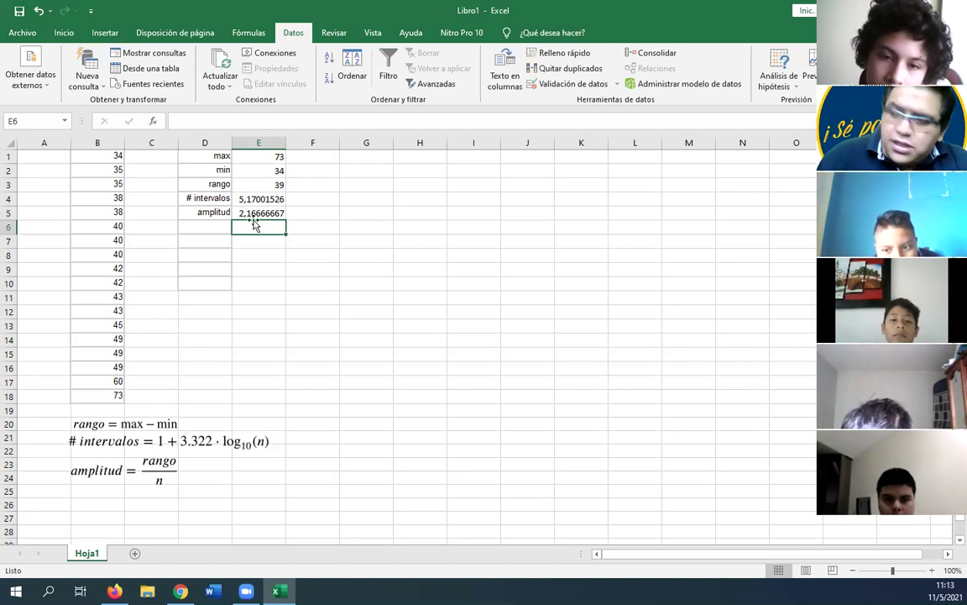
click(295, 214)
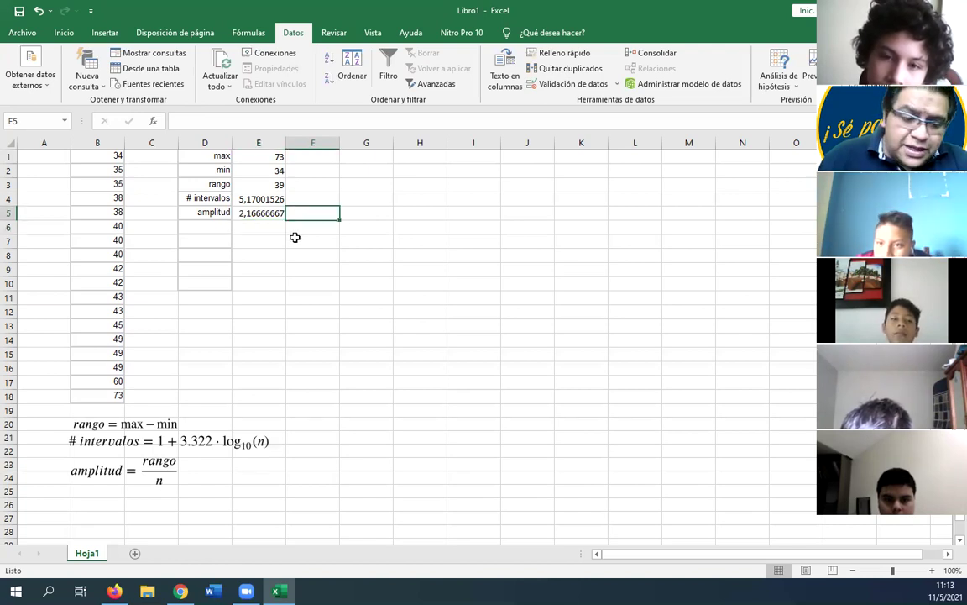
text(2)
click(272, 255)
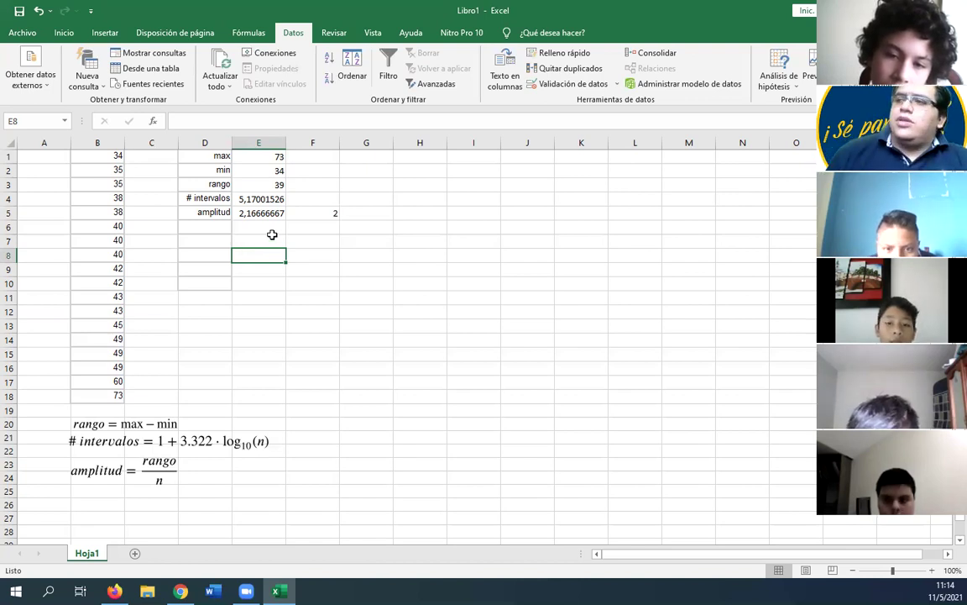
Step: Merge and center cells H1:I1 and enter the heading "intervalos" in them
click(412, 152)
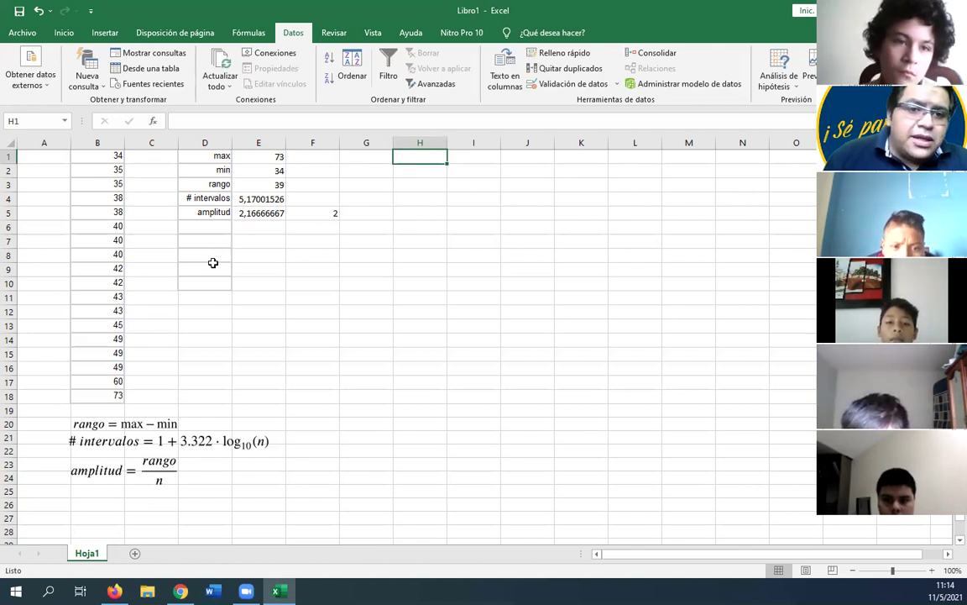
drag(111, 156, 123, 399)
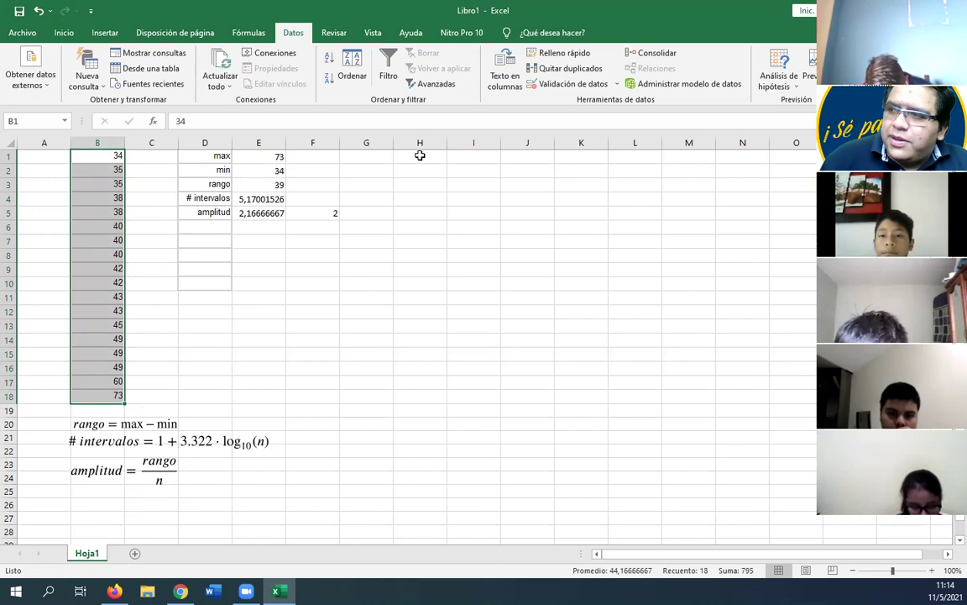
click(409, 158)
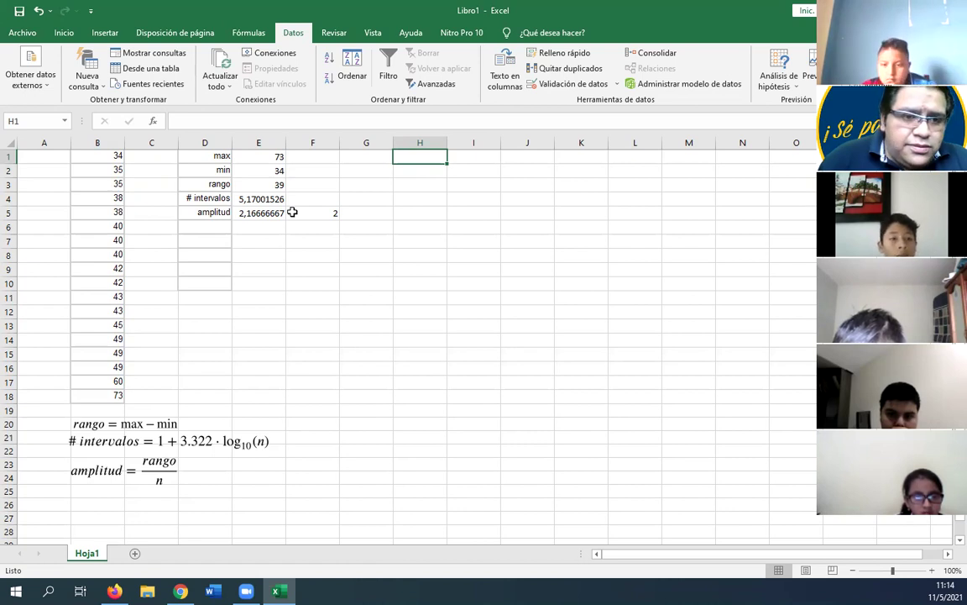
drag(408, 156, 450, 156)
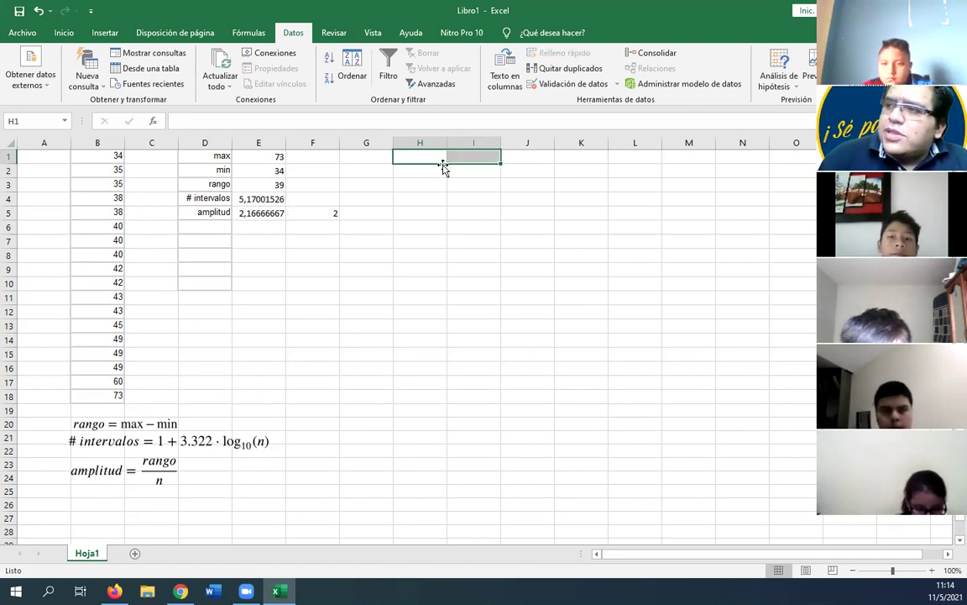
click(64, 33)
click(336, 80)
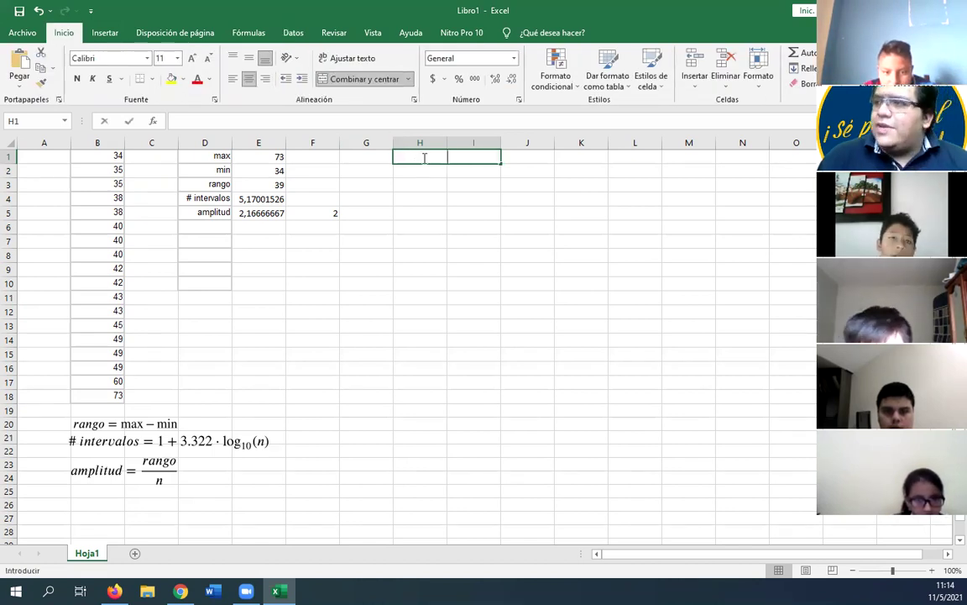
text(int)
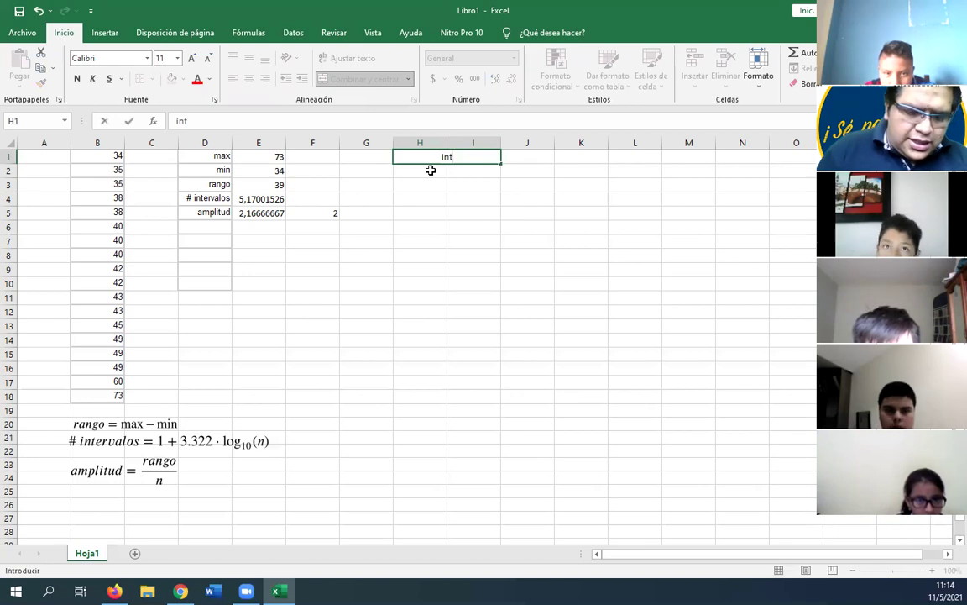
text(ervalos)
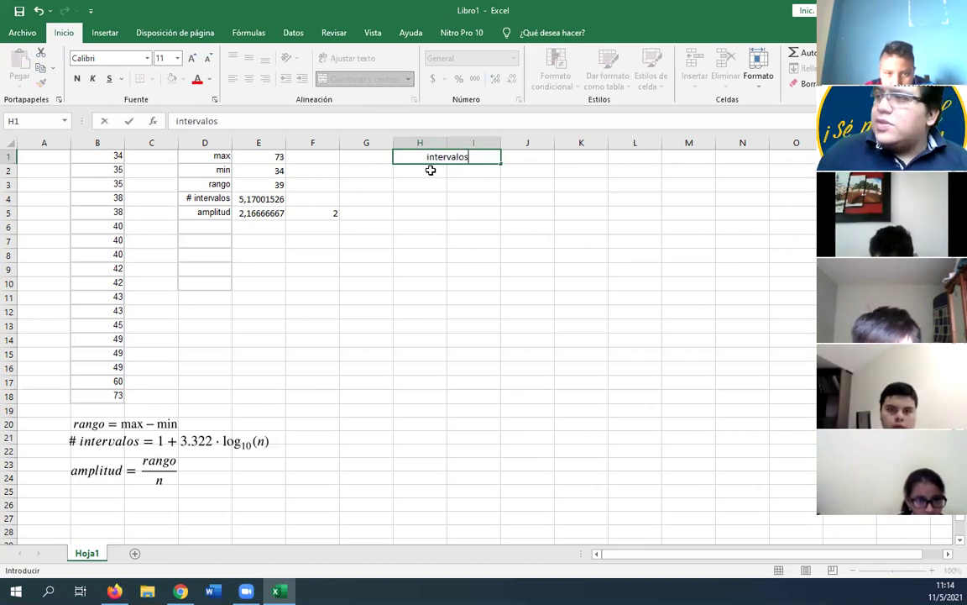
key(Return)
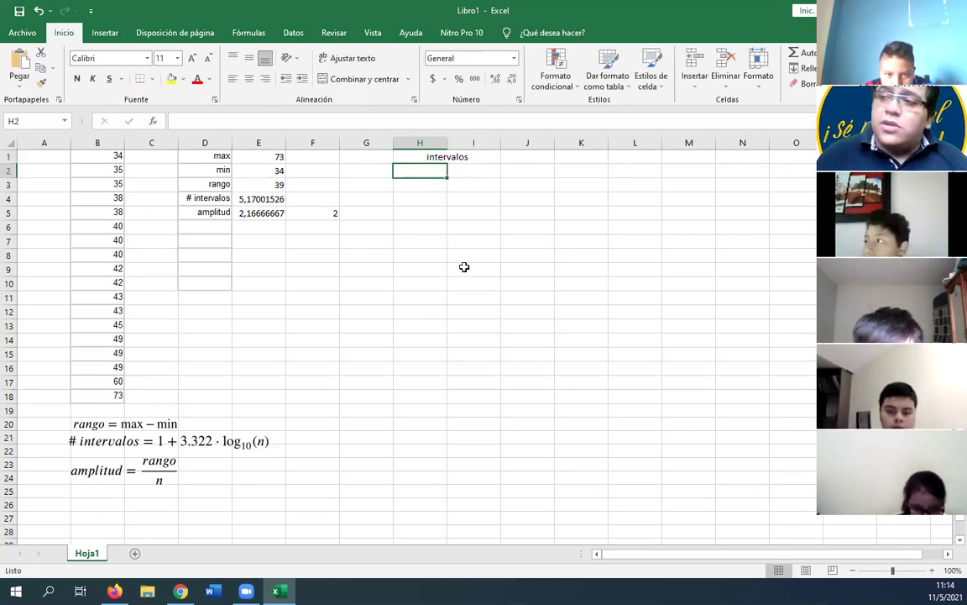
Step: Set the first interval's lower limit in H2 to the smallest age with the formula =B1
text(=)
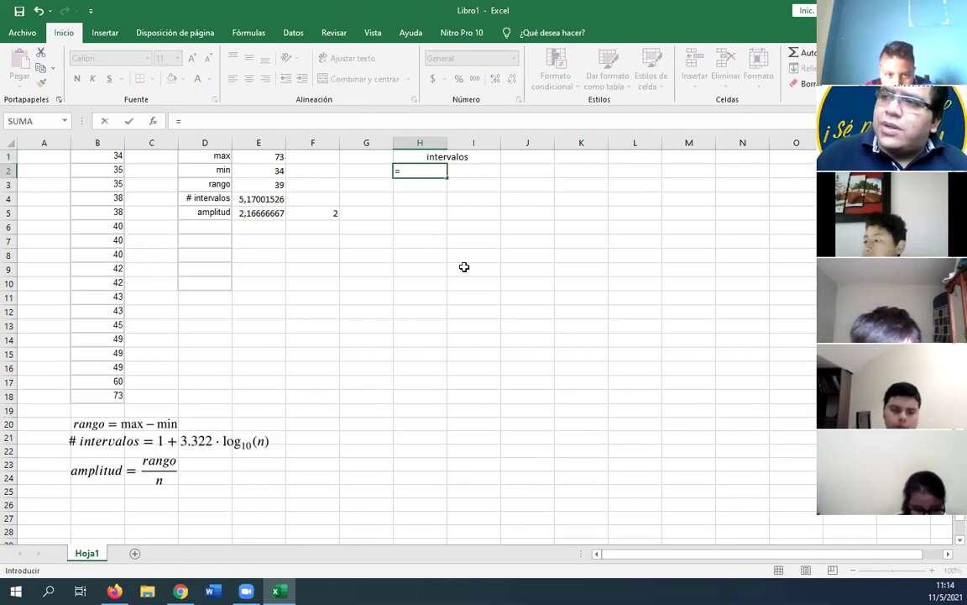
click(118, 154)
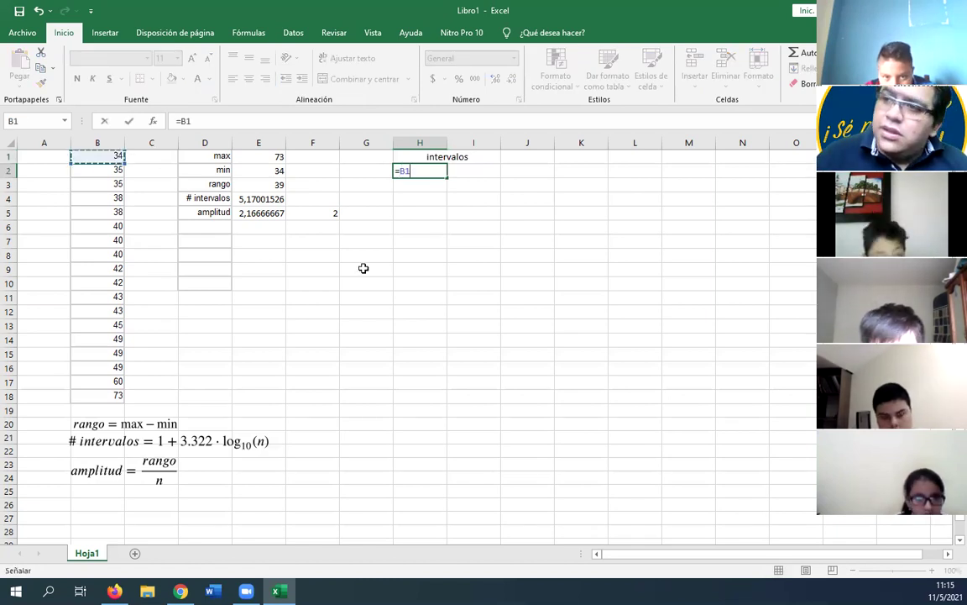
key(Return)
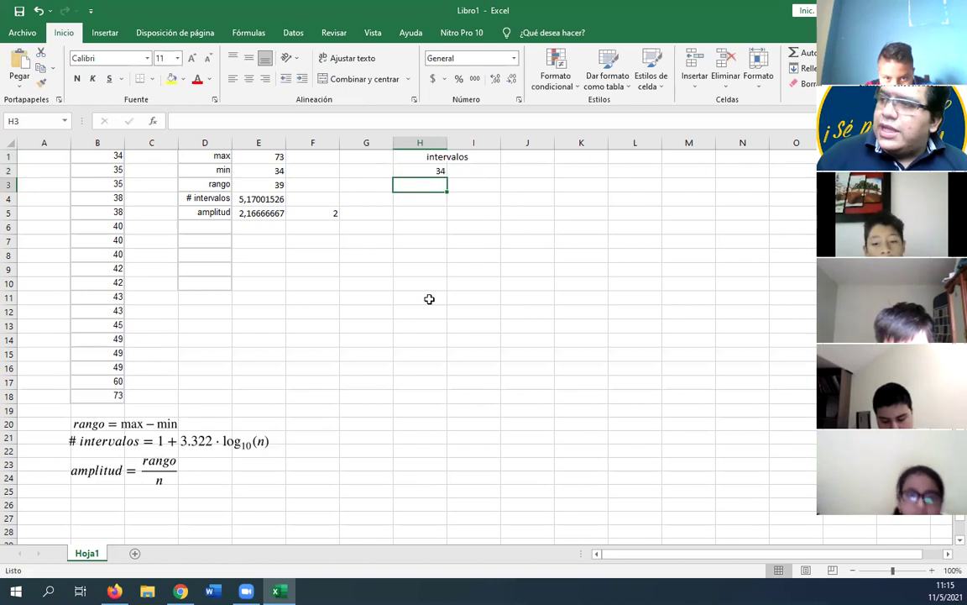
Step: Calculate the first interval's upper limit in I2 by adding the rounded amplitud with the formula =H2+F5
click(477, 173)
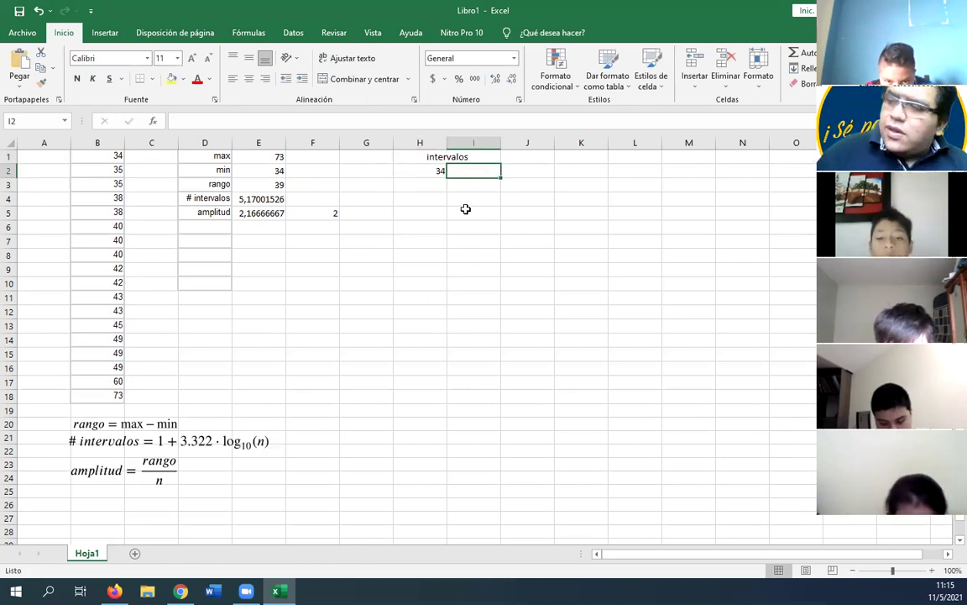
text(=)
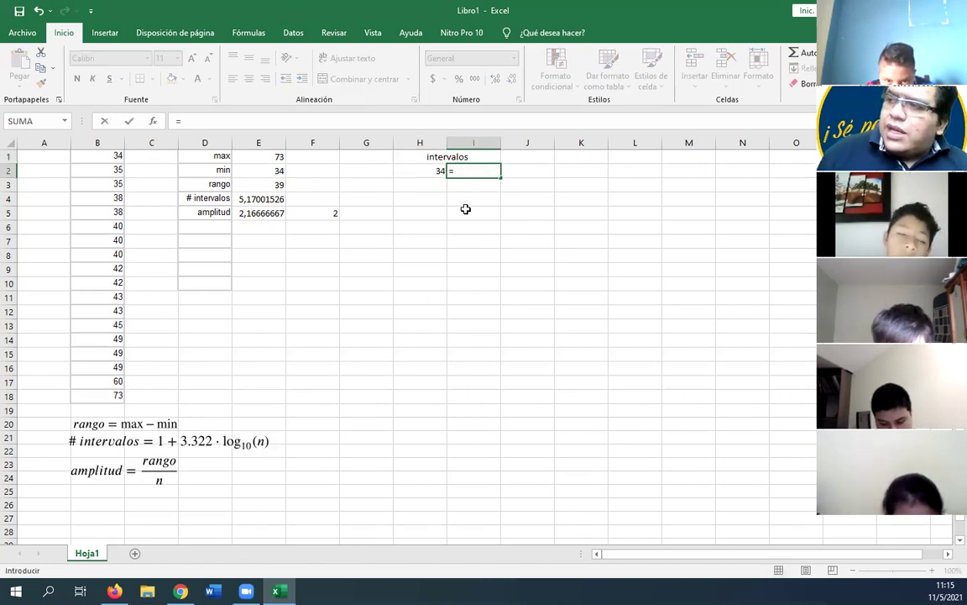
click(418, 170)
text(+)
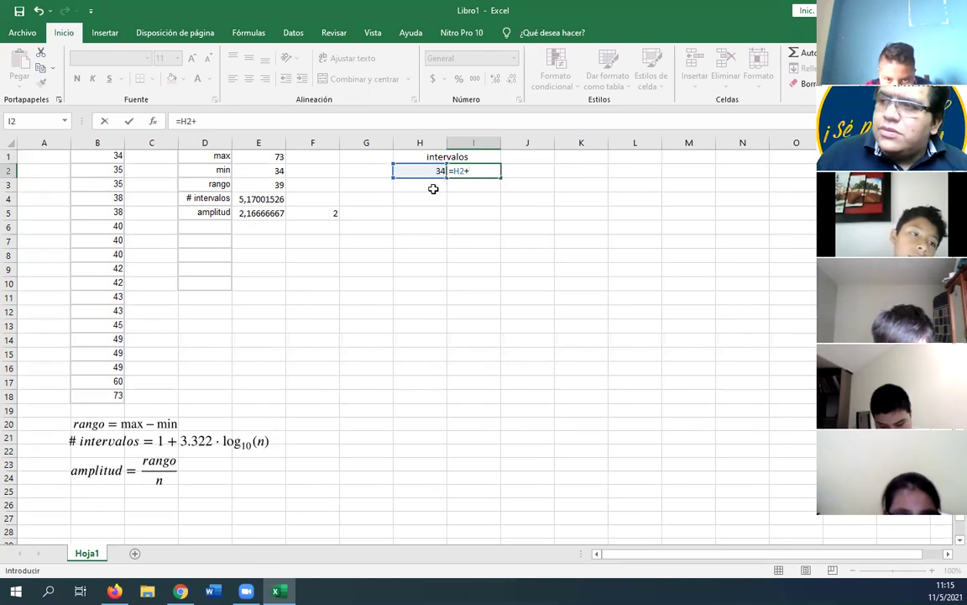
click(320, 214)
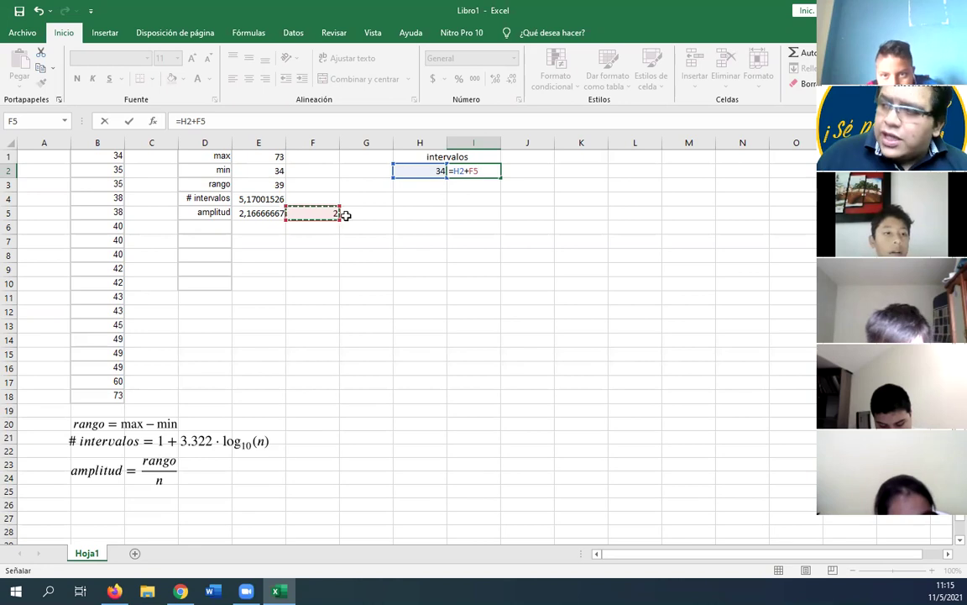
key(Return)
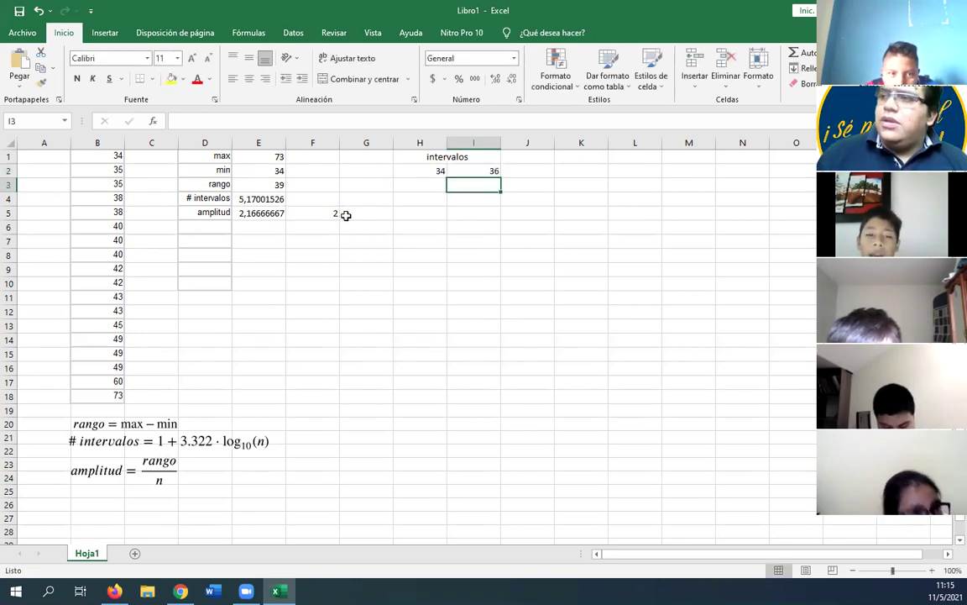
Step: Try to fill the I2 formula down to I6, check the copied cell references and clear I3:I6
key(Up)
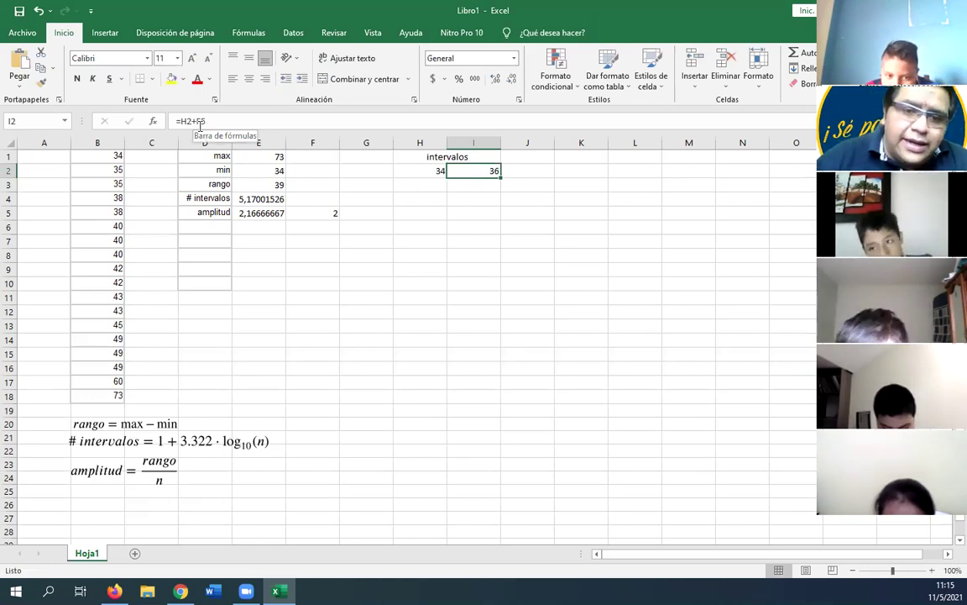
drag(500, 174, 499, 236)
click(475, 185)
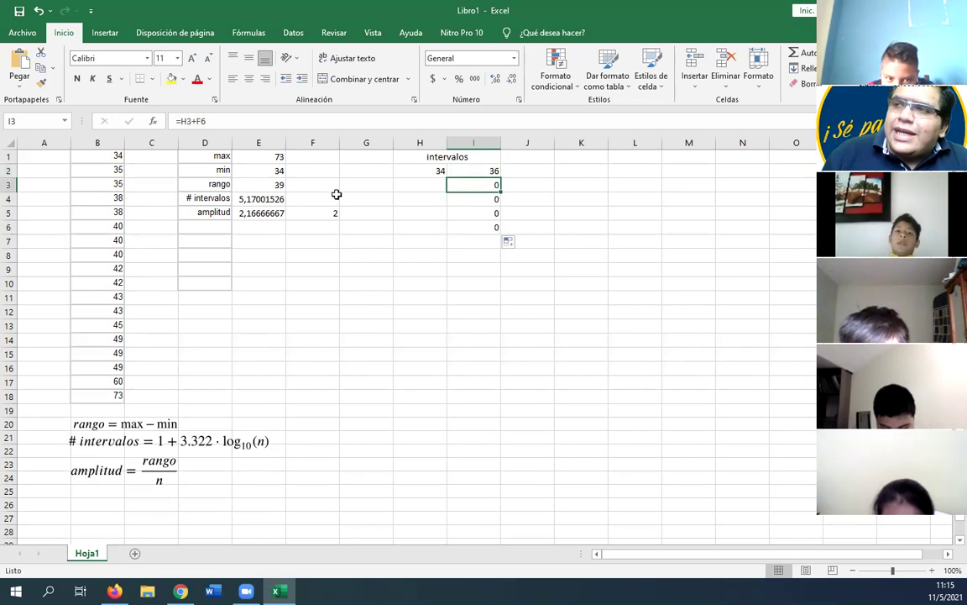
click(282, 120)
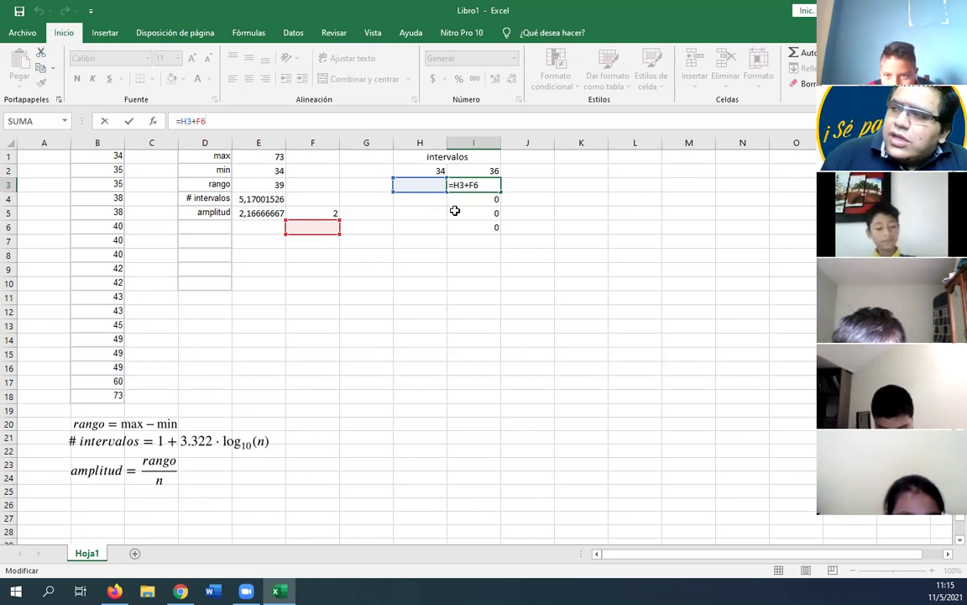
key(Return)
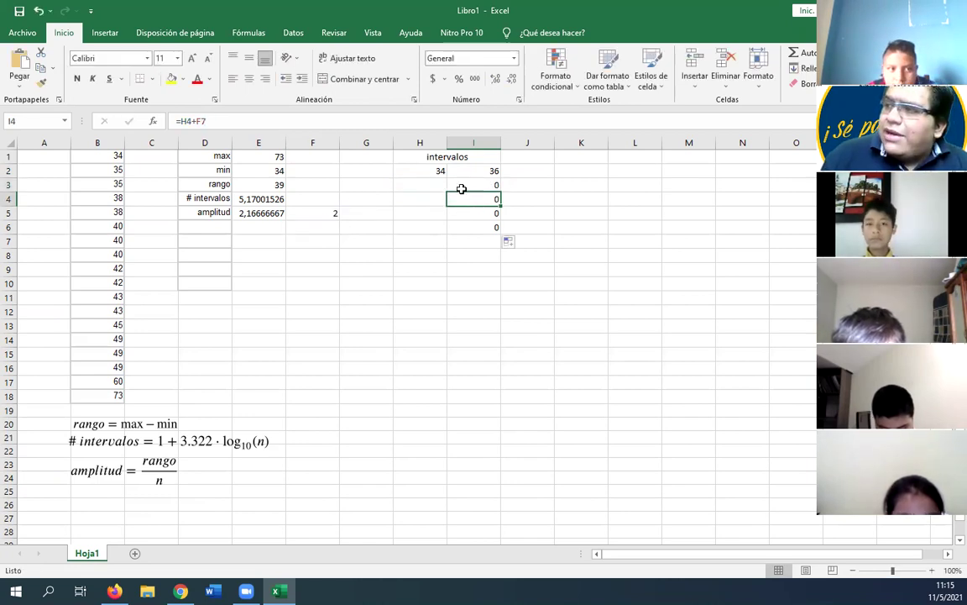
key(F2)
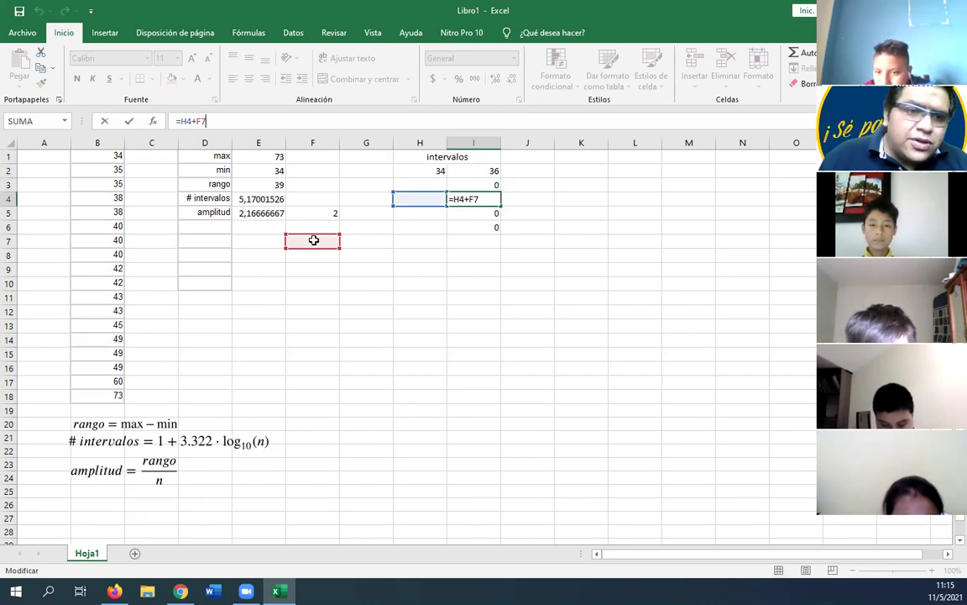
key(Return)
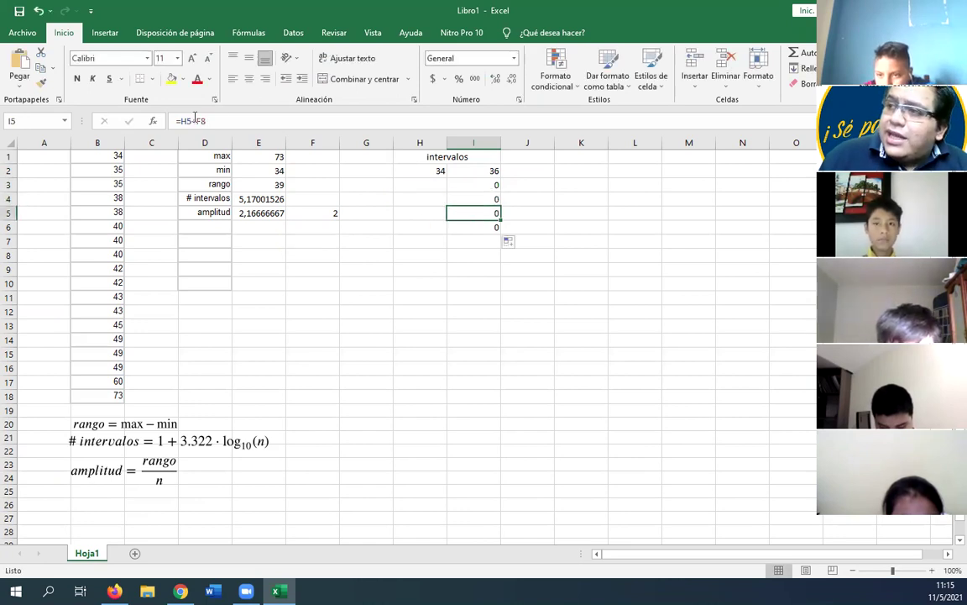
key(F2)
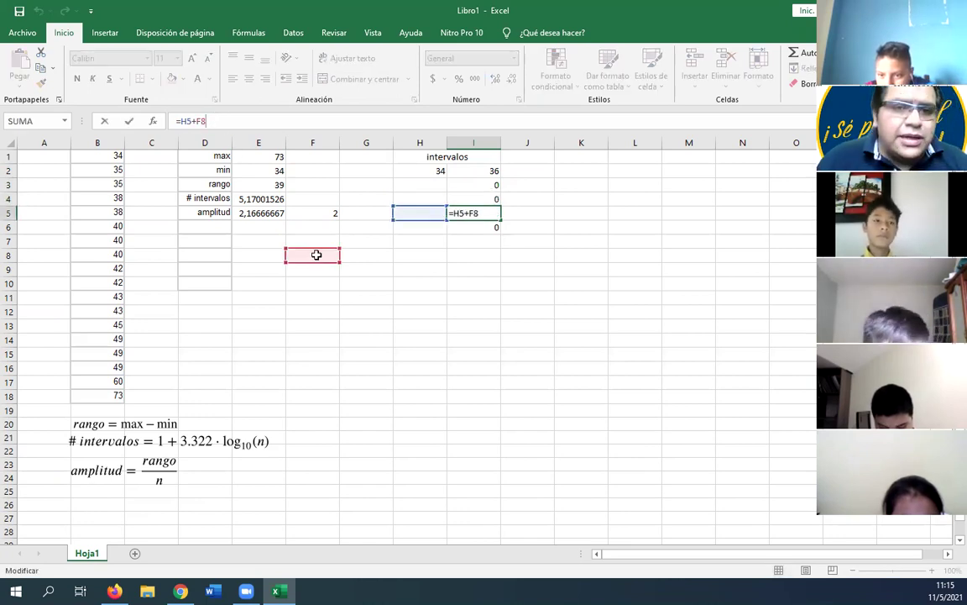
drag(467, 183, 467, 227)
key(Delete)
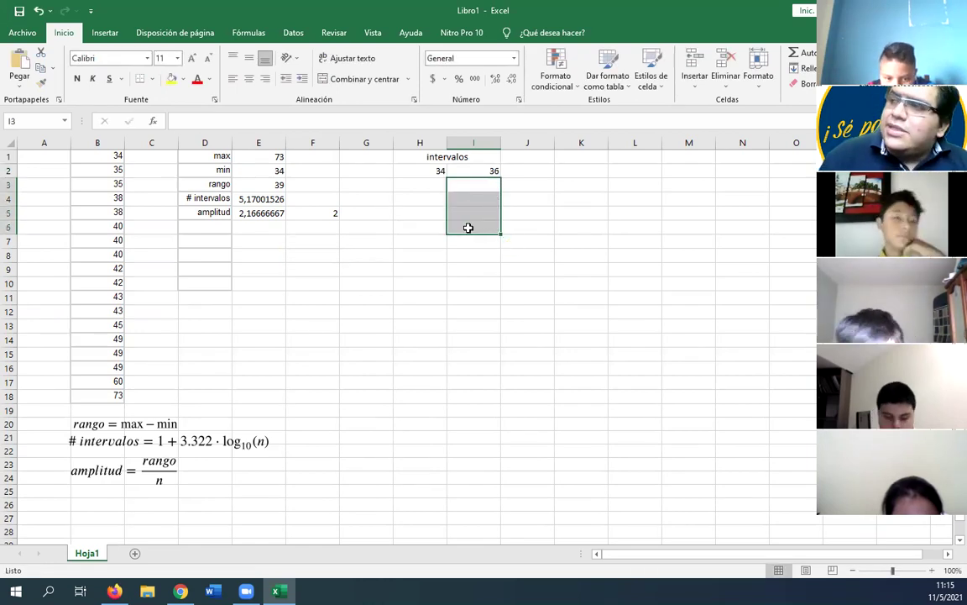
Step: Make the amplitud reference in the I2 upper-limit formula absolute, so that it reads =H2+$F$5
click(474, 168)
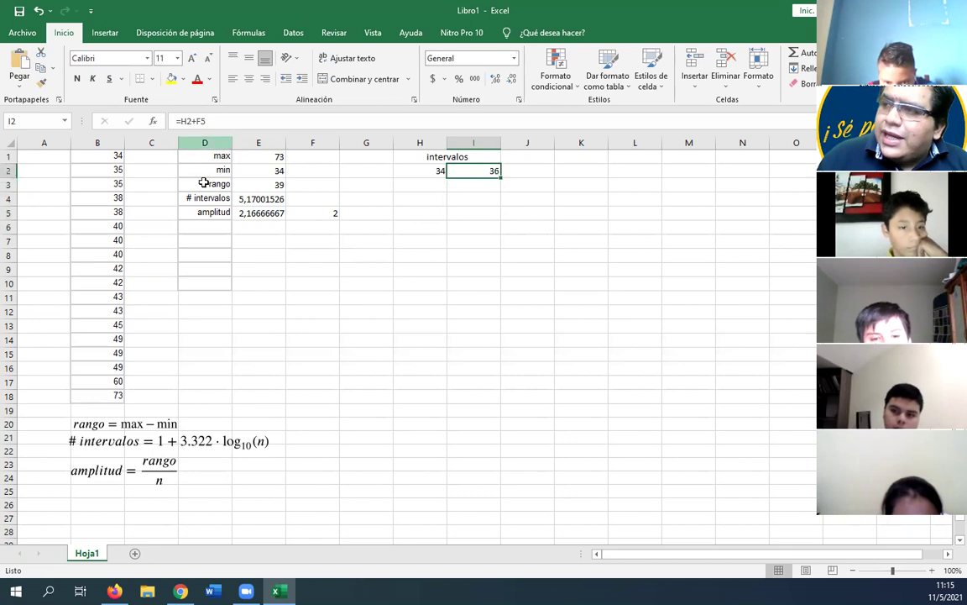
click(200, 121)
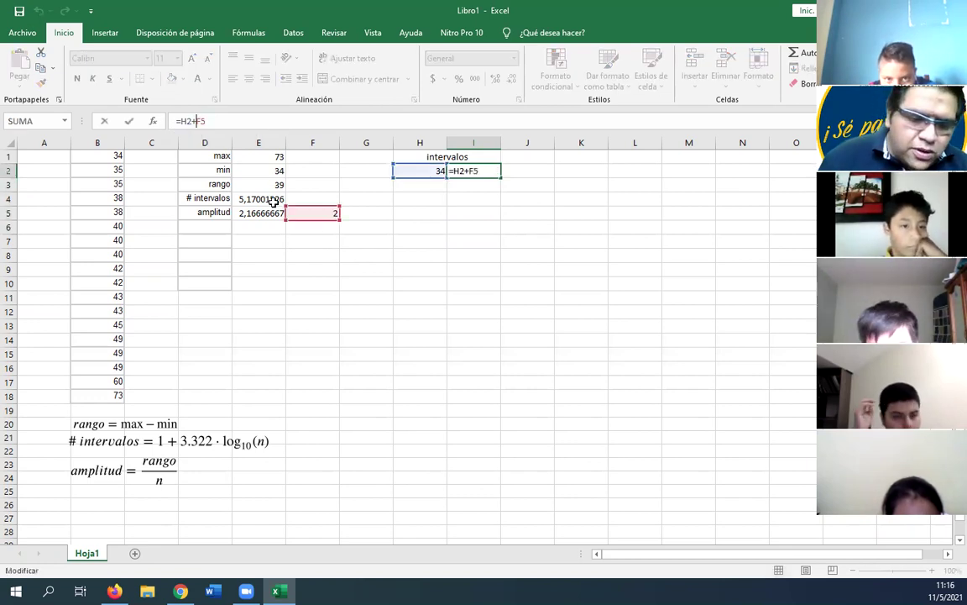
text($F$)
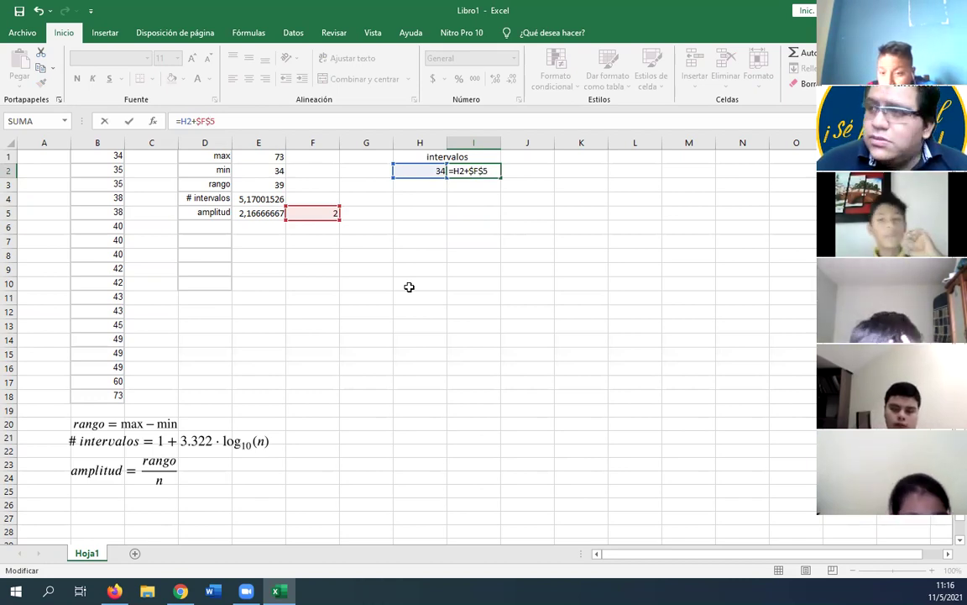
key(Return)
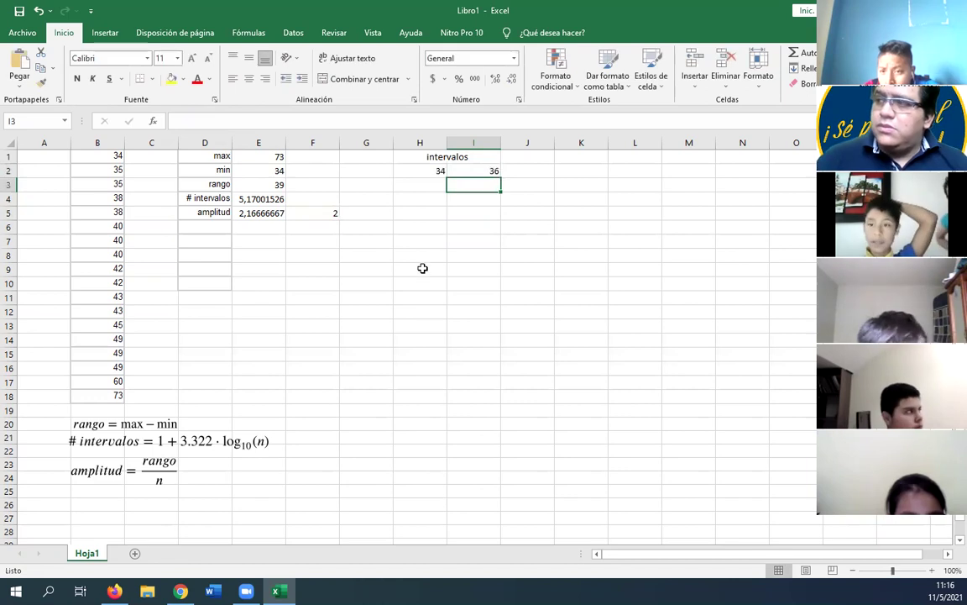
click(460, 171)
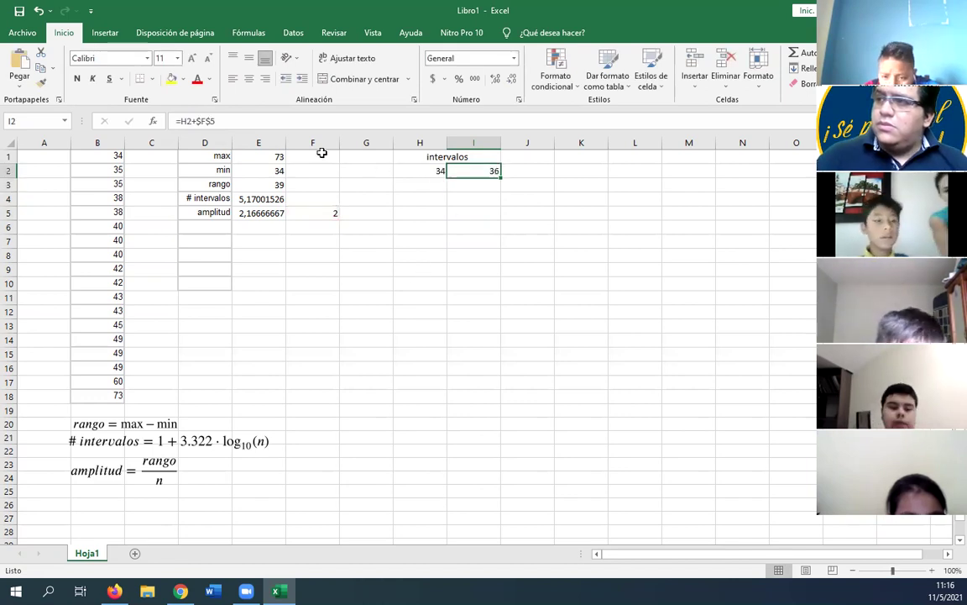
click(195, 122)
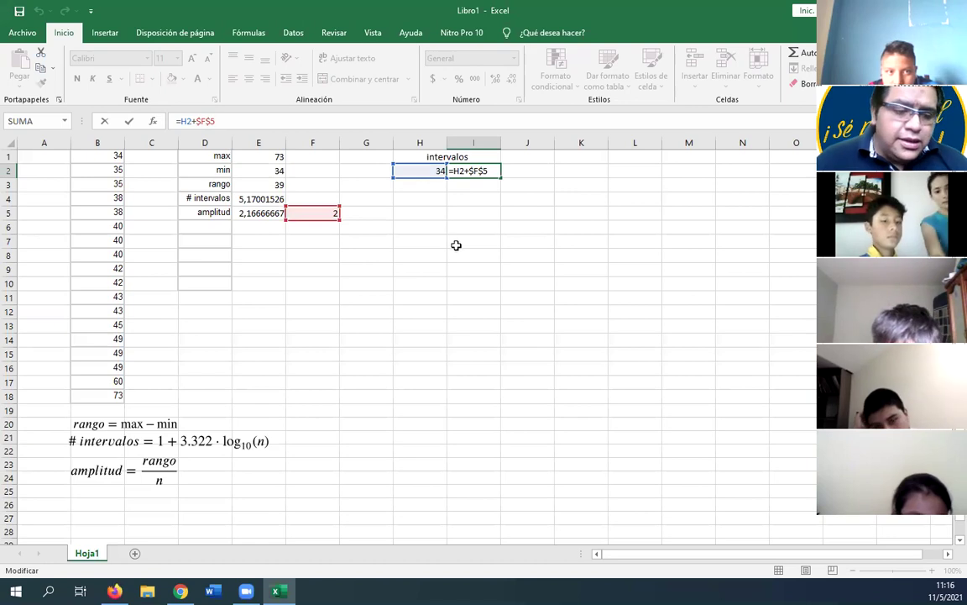
click(552, 290)
click(483, 170)
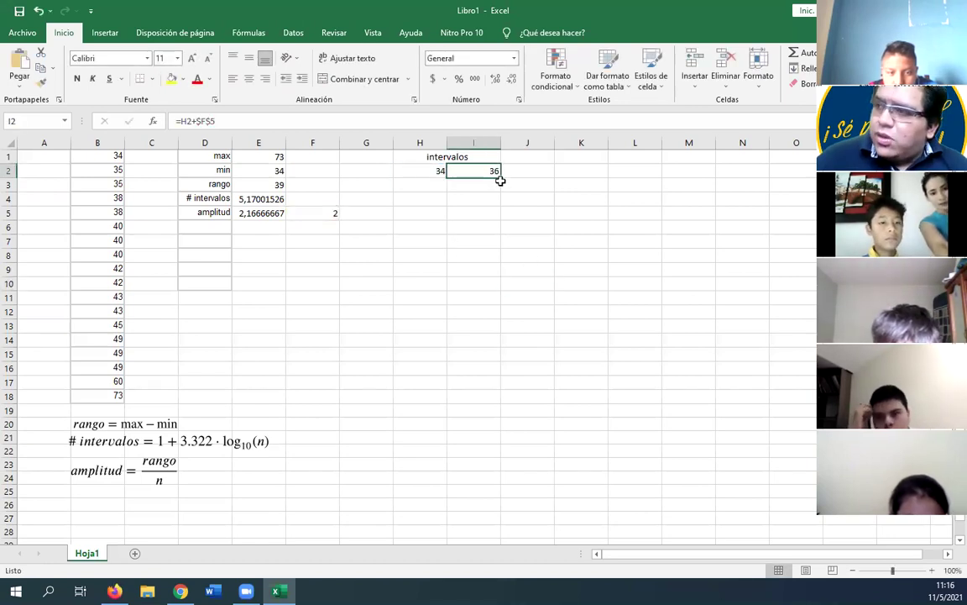
Step: Fill the upper-limit formula from I2 down to I7 and inspect the copied formulas in I3 and I4
drag(500, 178, 497, 244)
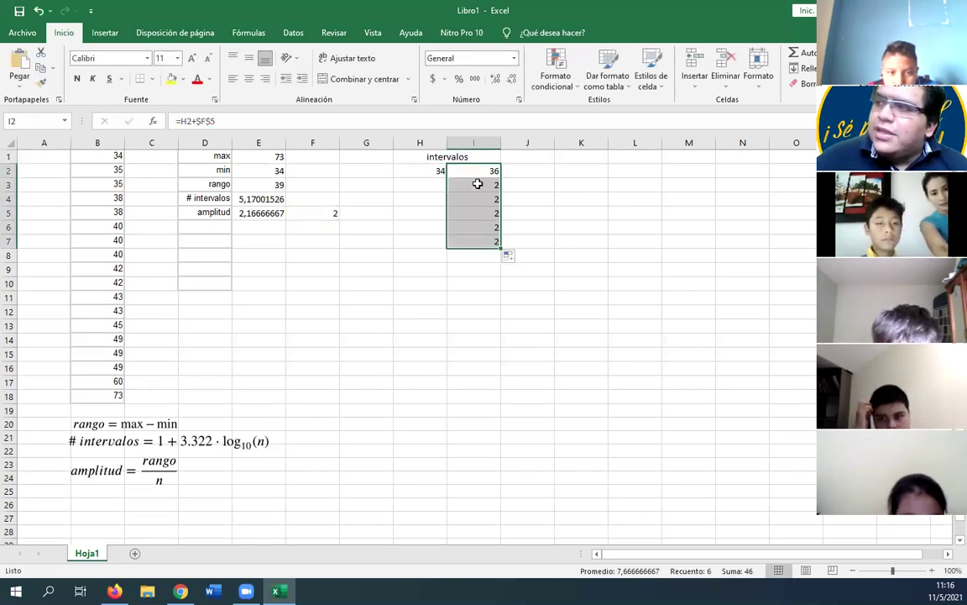
click(479, 185)
click(248, 121)
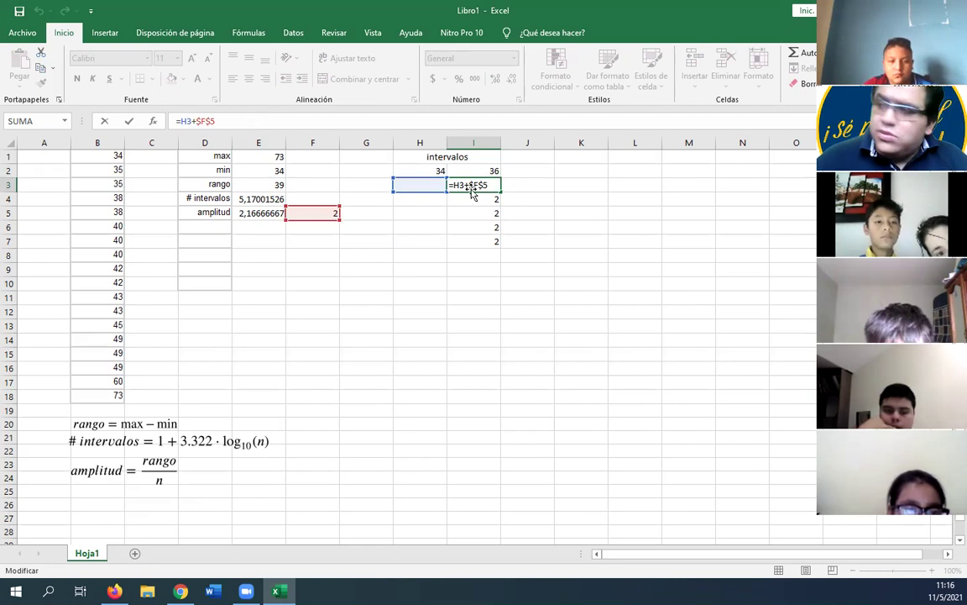
key(Return)
click(226, 119)
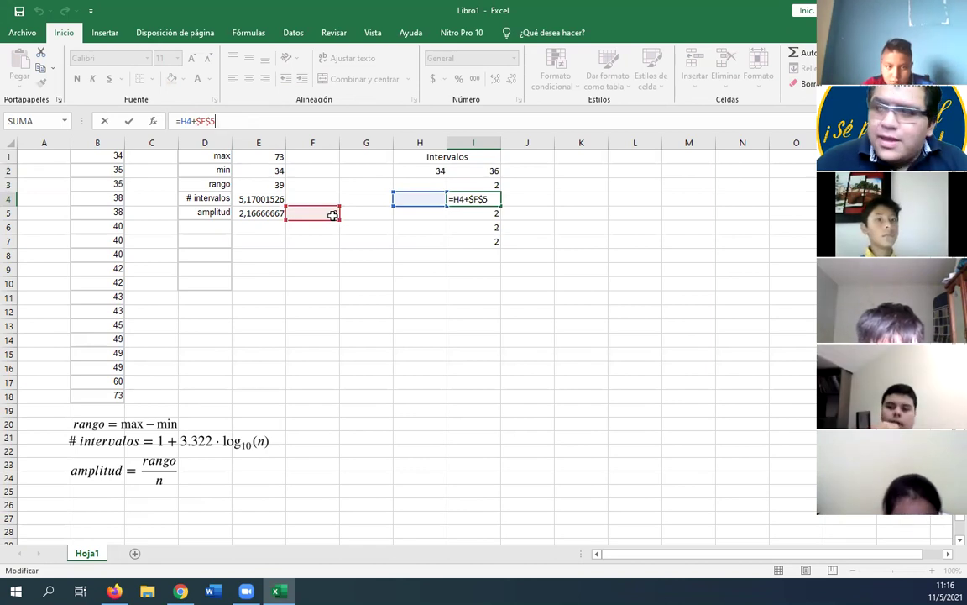
key(Escape)
click(546, 213)
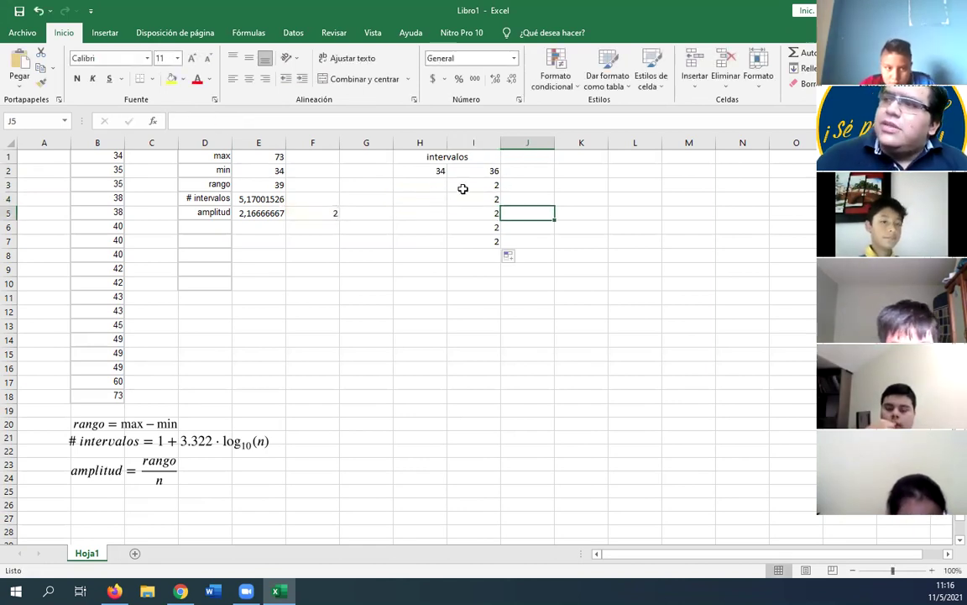
Step: Set the second lower limit in H3 to the previous upper limit with =I2 and fill it down to H7
click(436, 183)
text(=)
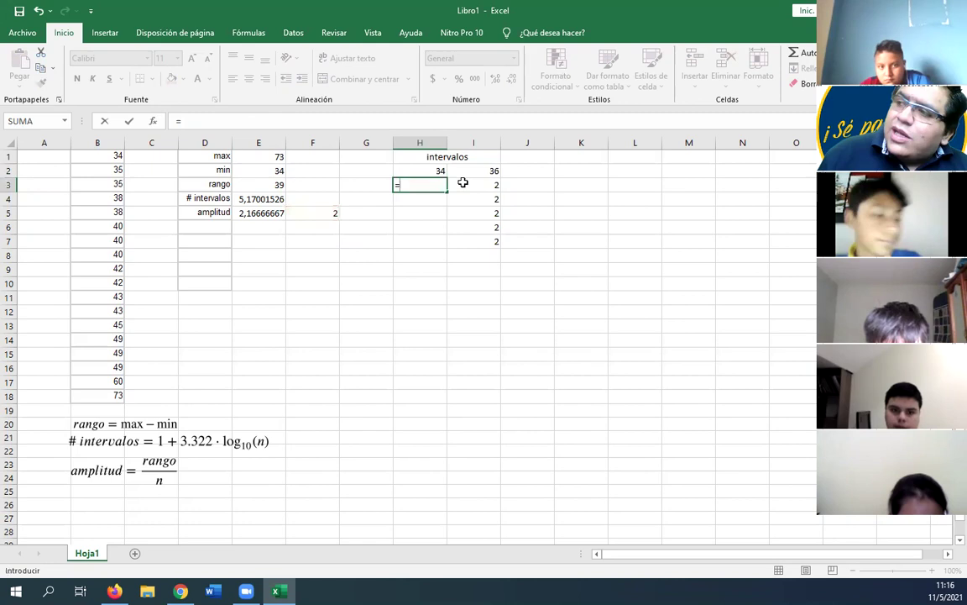
click(474, 168)
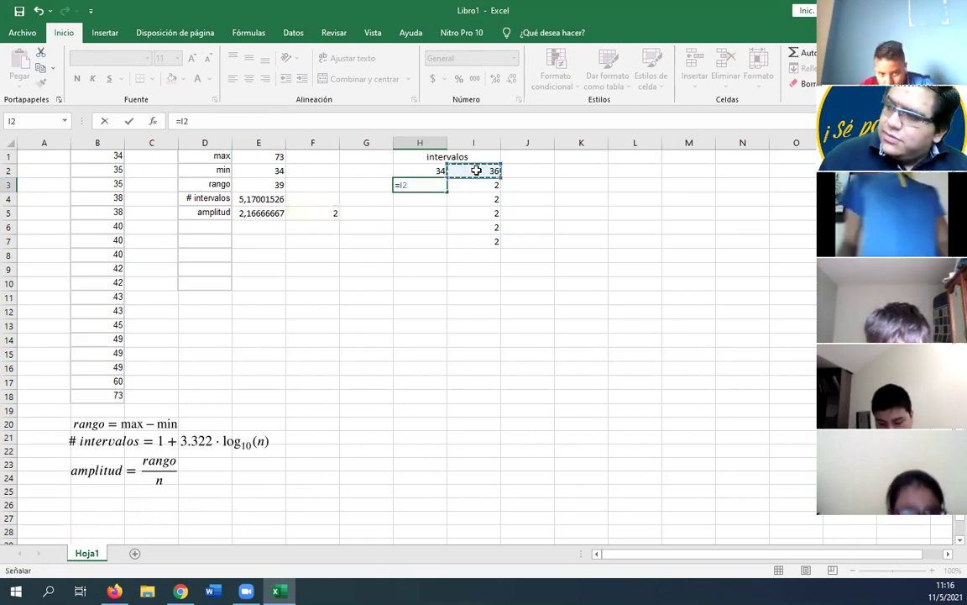
key(Return)
click(441, 186)
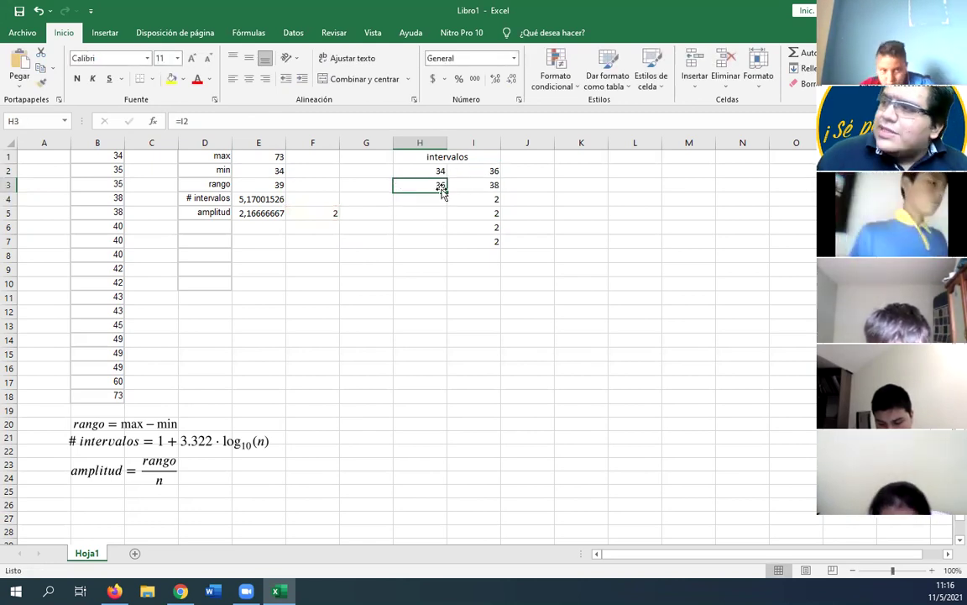
drag(450, 200, 456, 242)
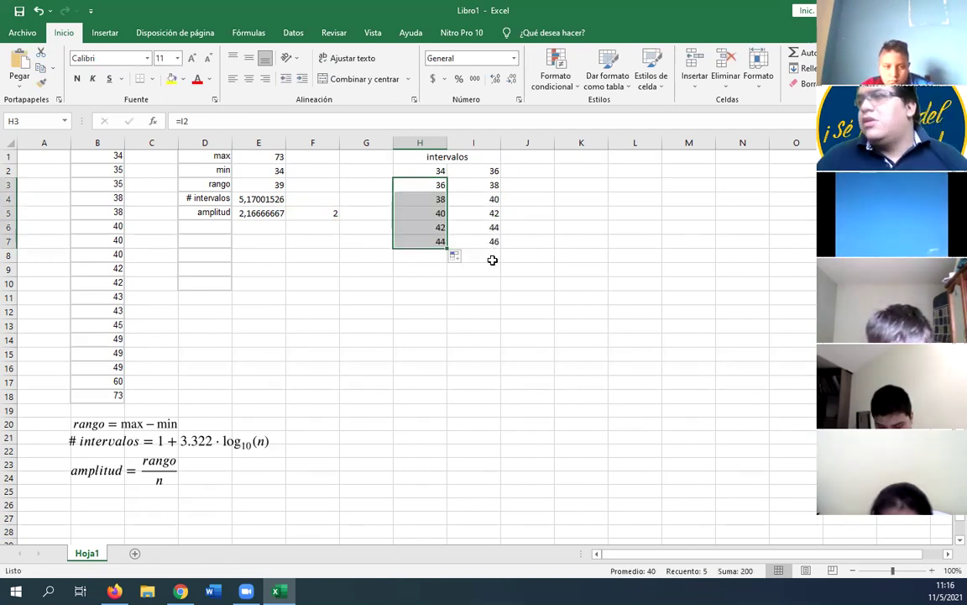
Step: Clear the surplus sixth interval in cells H7:I7
click(474, 226)
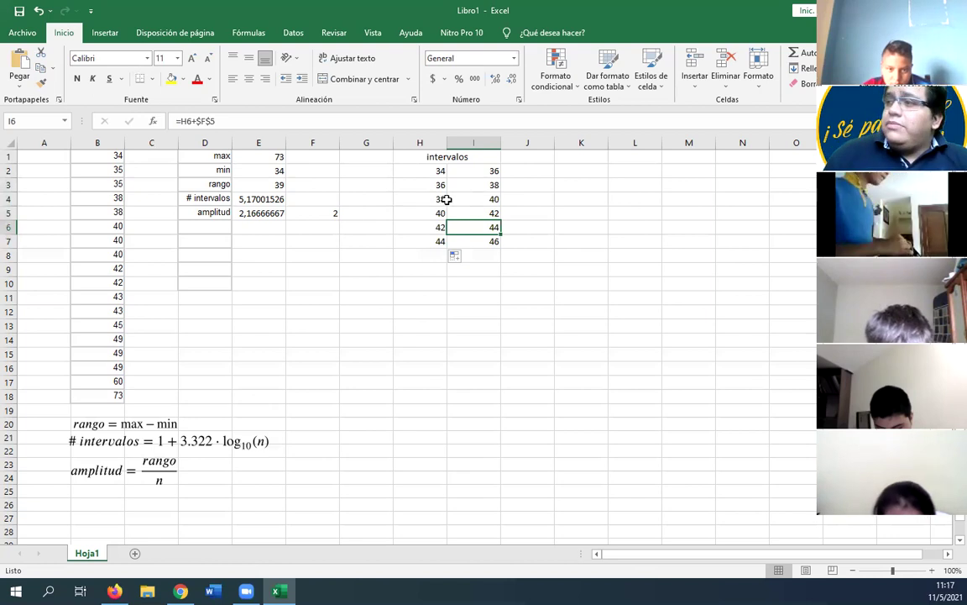
drag(493, 242, 481, 244)
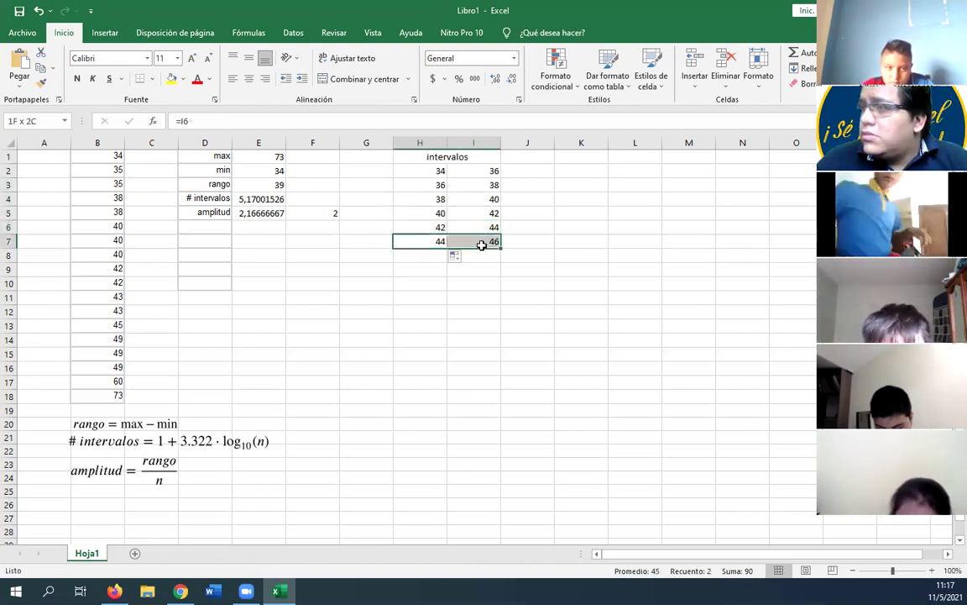
key(Delete)
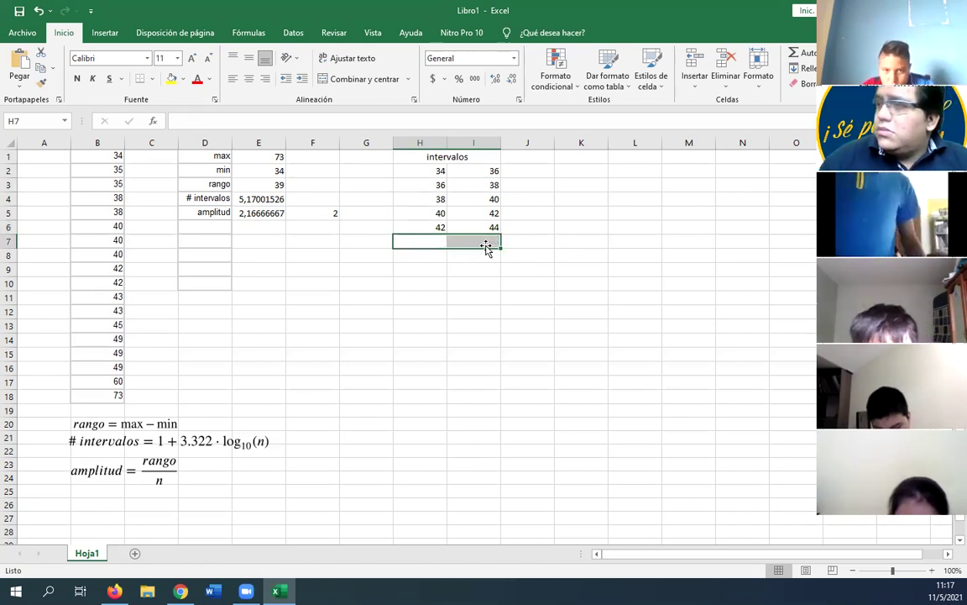
Step: Go through the five lower limits in H2:H6 and replace the last upper limit in I6 with 73
click(442, 171)
click(439, 184)
click(442, 198)
click(442, 212)
click(440, 227)
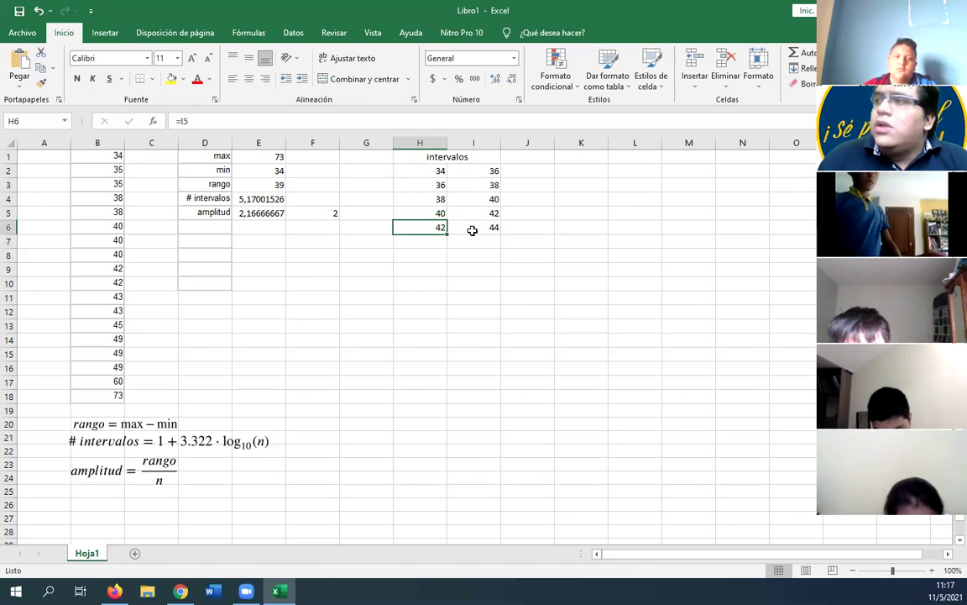
click(473, 230)
key(BackSpace)
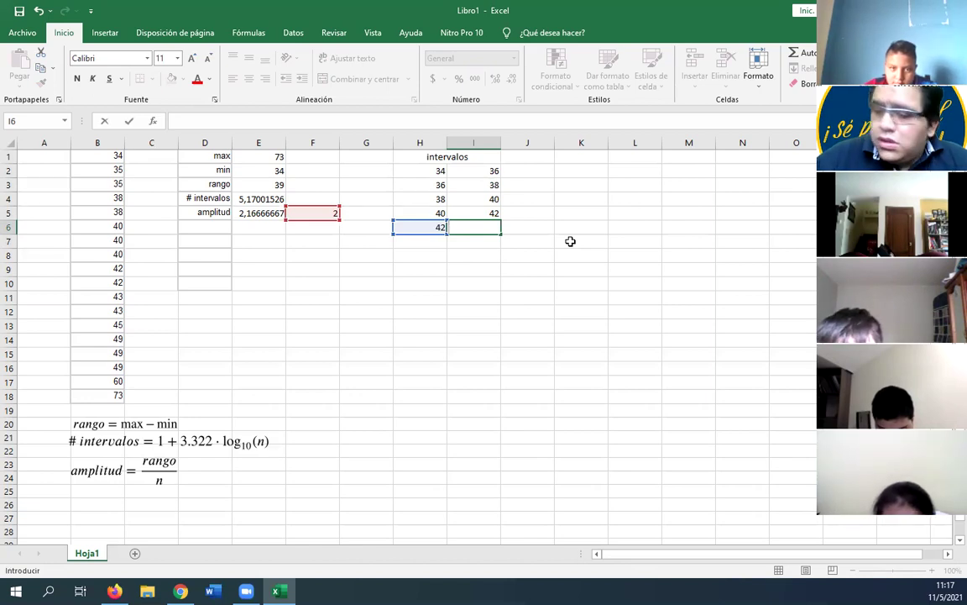
text(73)
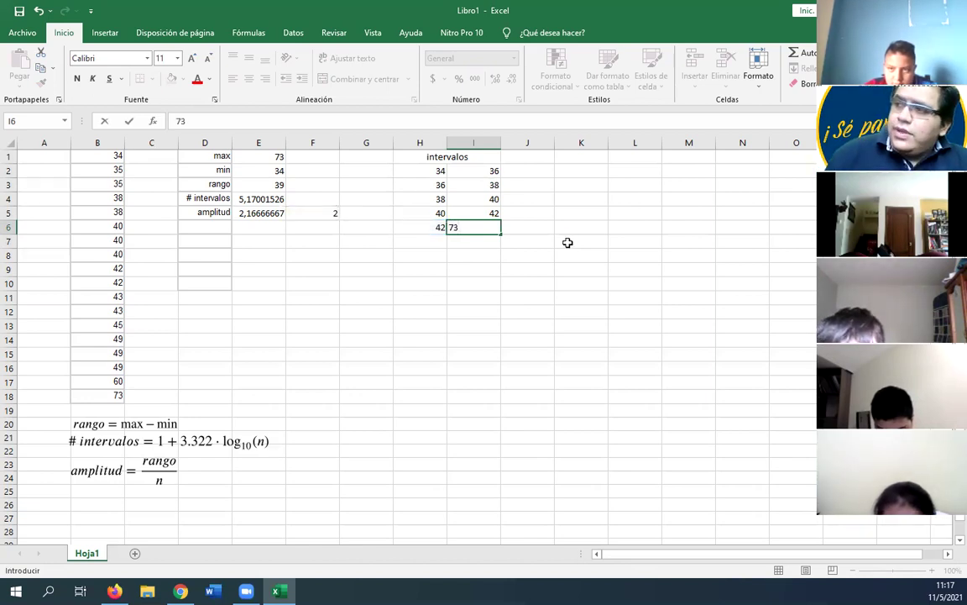
click(568, 243)
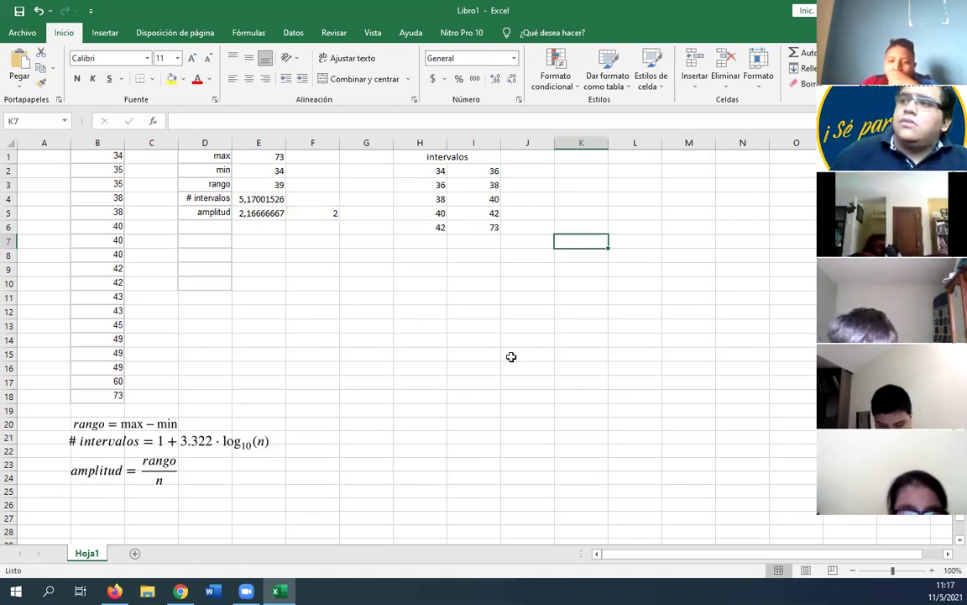
Step: Align the contents of the interval table H1:I6 vertically to the middle
drag(412, 156, 442, 228)
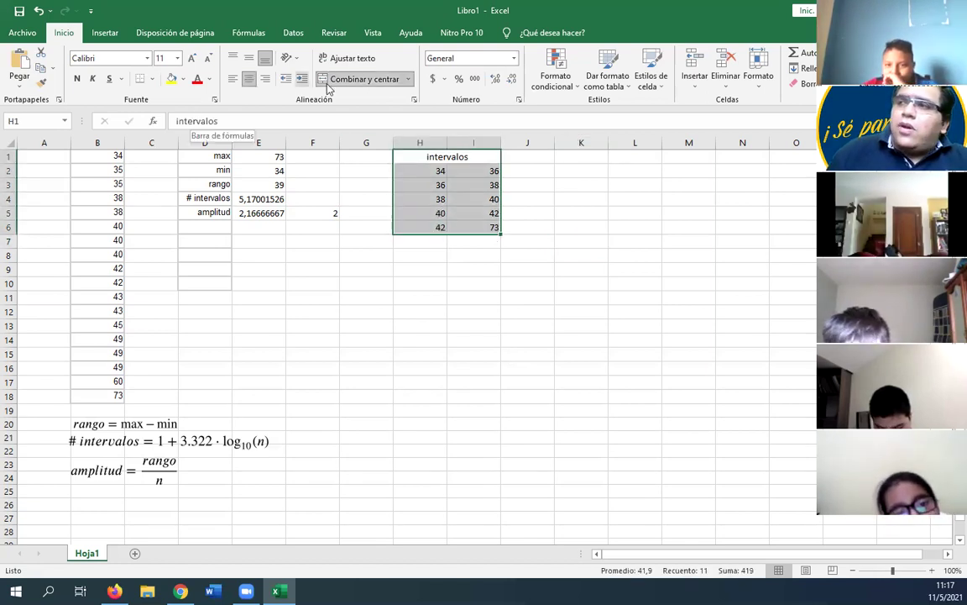
click(249, 58)
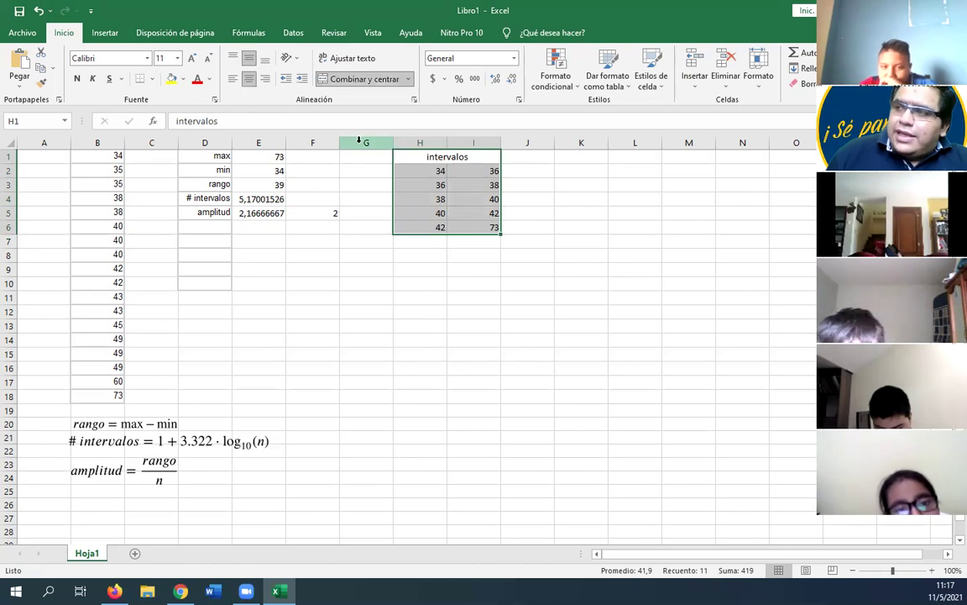
Step: Review the amplitud formula in E5 and the rango formula in E3, and clear all interval limits in H2:I6
click(263, 214)
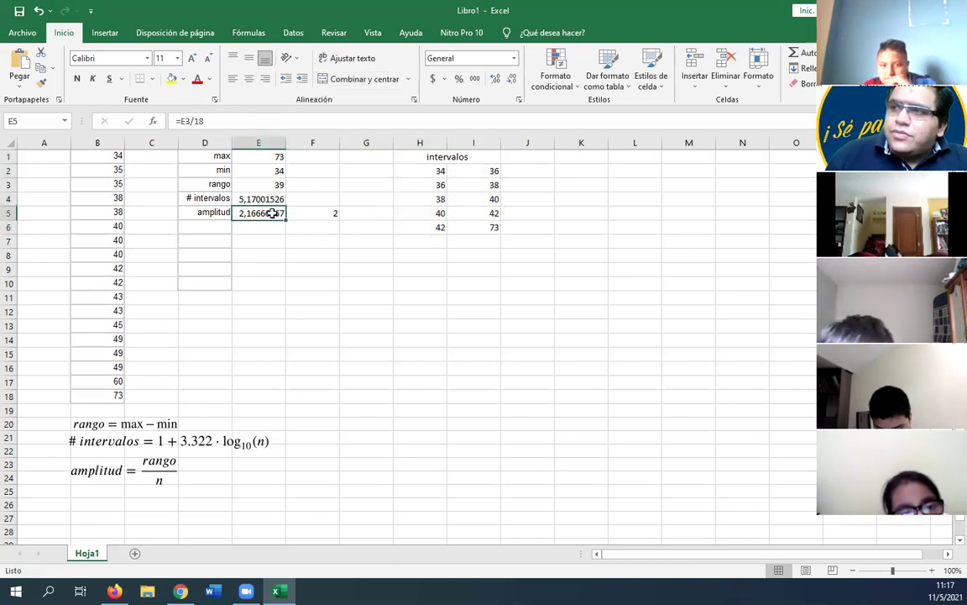
click(277, 184)
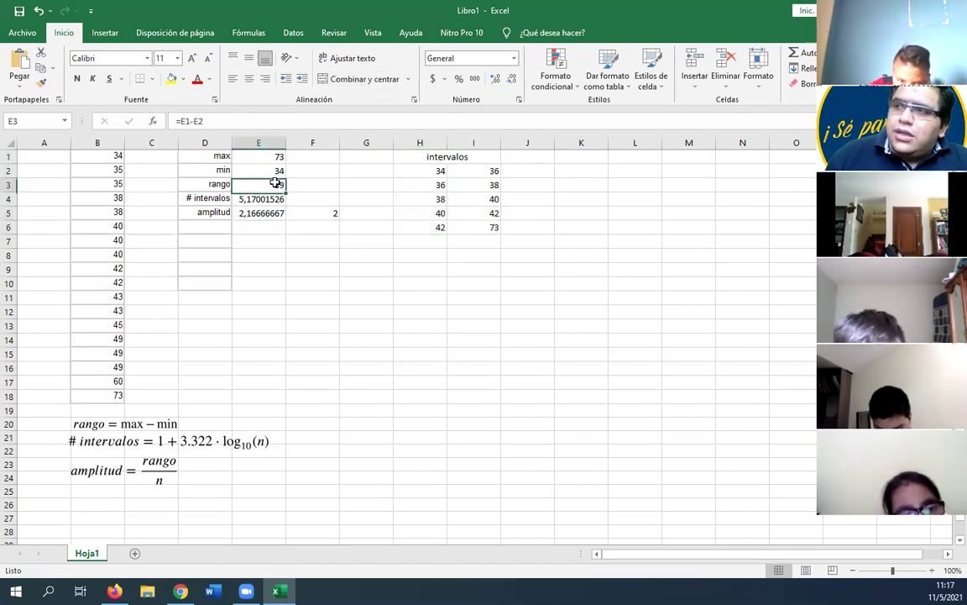
click(262, 212)
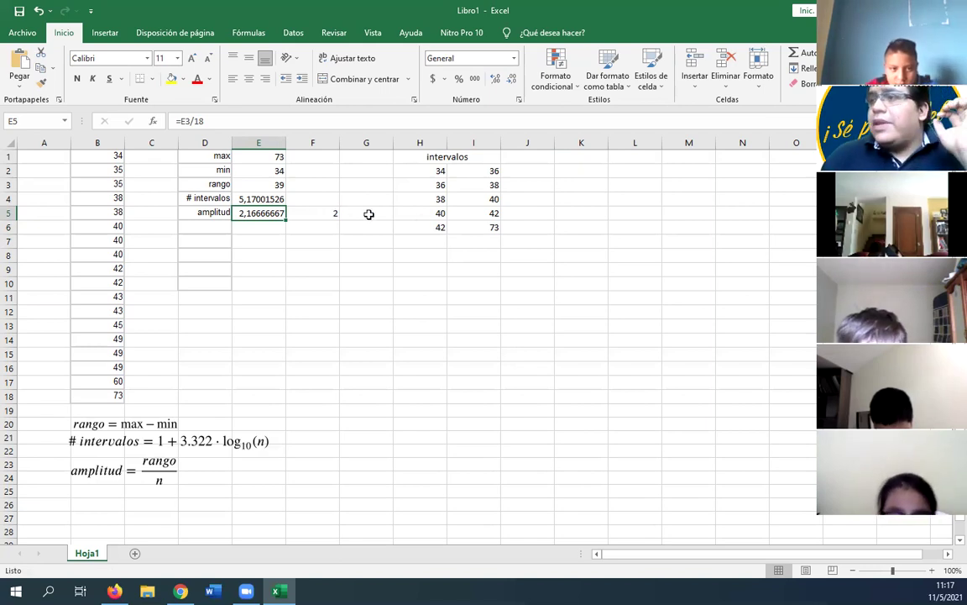
drag(436, 170, 477, 231)
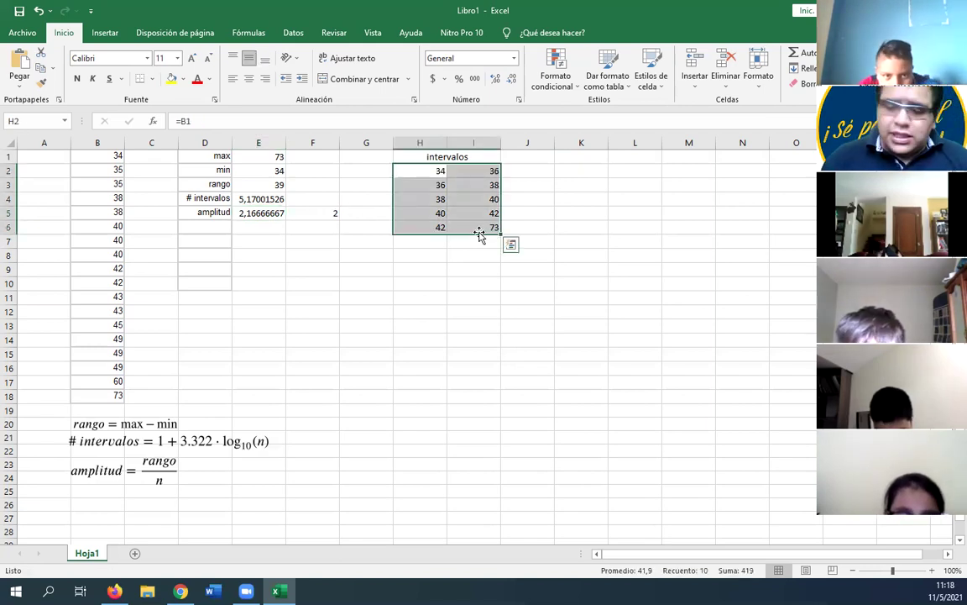
key(Delete)
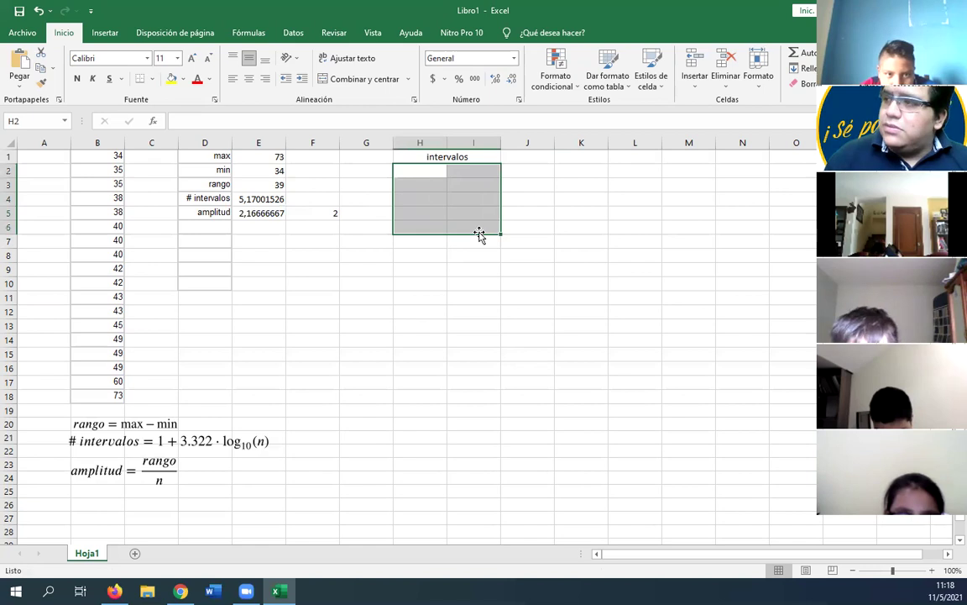
click(259, 213)
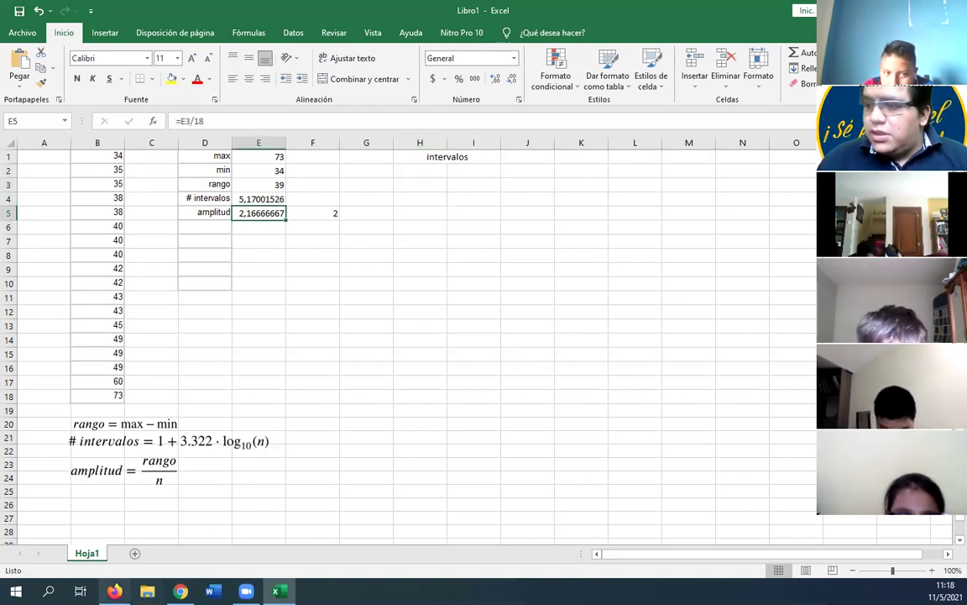
Step: Switch to the Google Docs document in Chrome and change the amplitud equation's denominator to "# intervalos", inserting the updated expression
click(114, 591)
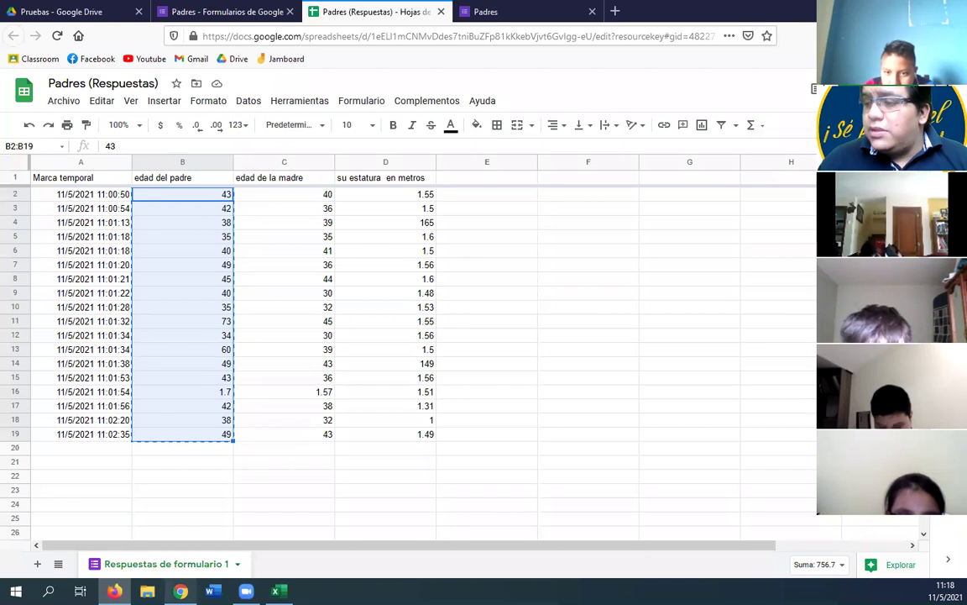
click(181, 592)
click(128, 429)
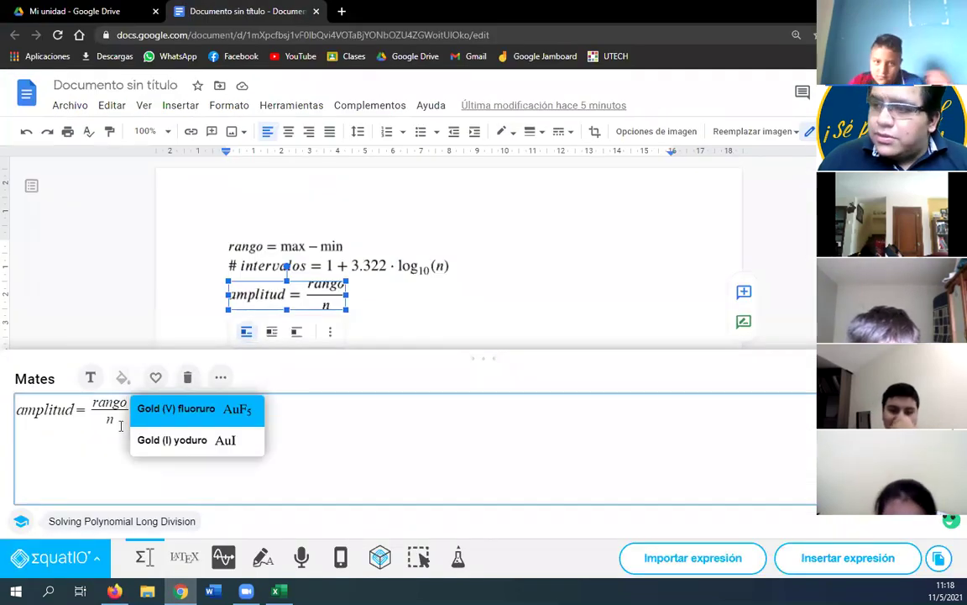
click(137, 429)
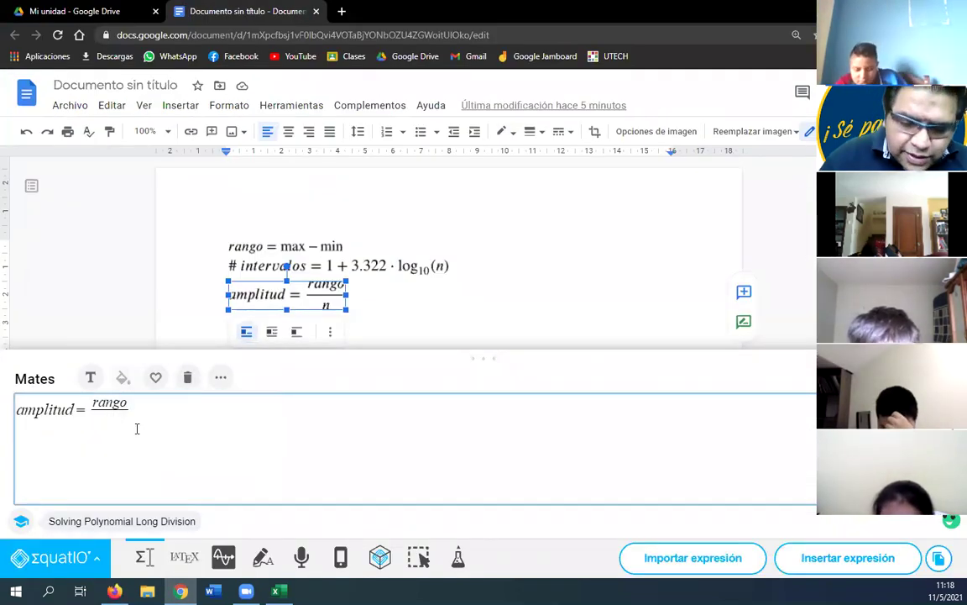
text(#)
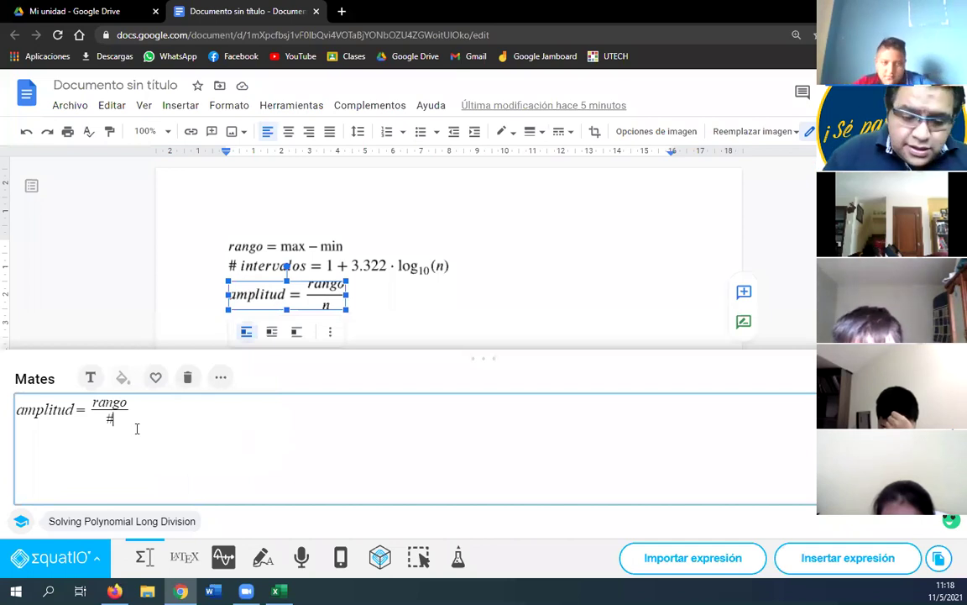
text( interv)
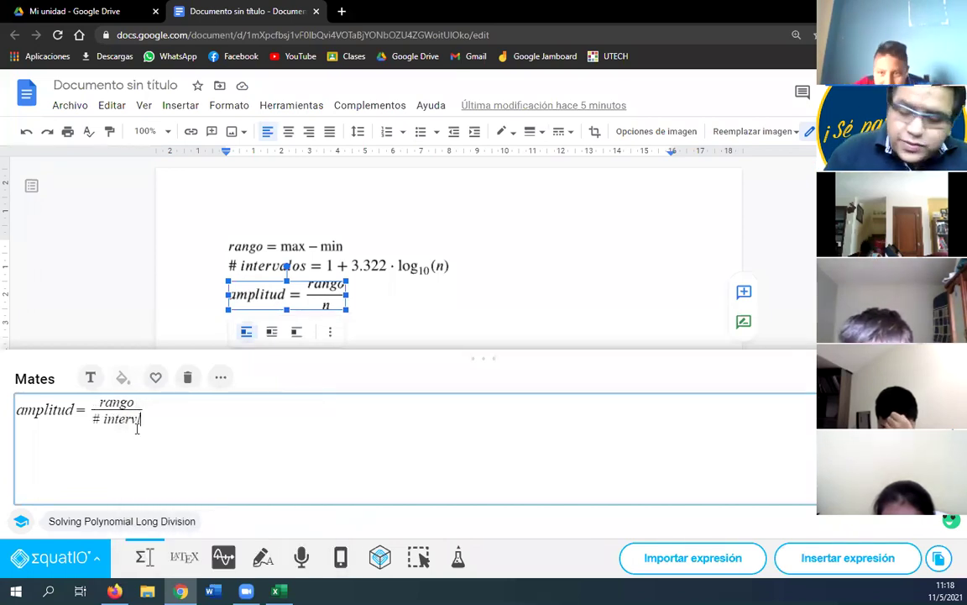
text(lo)
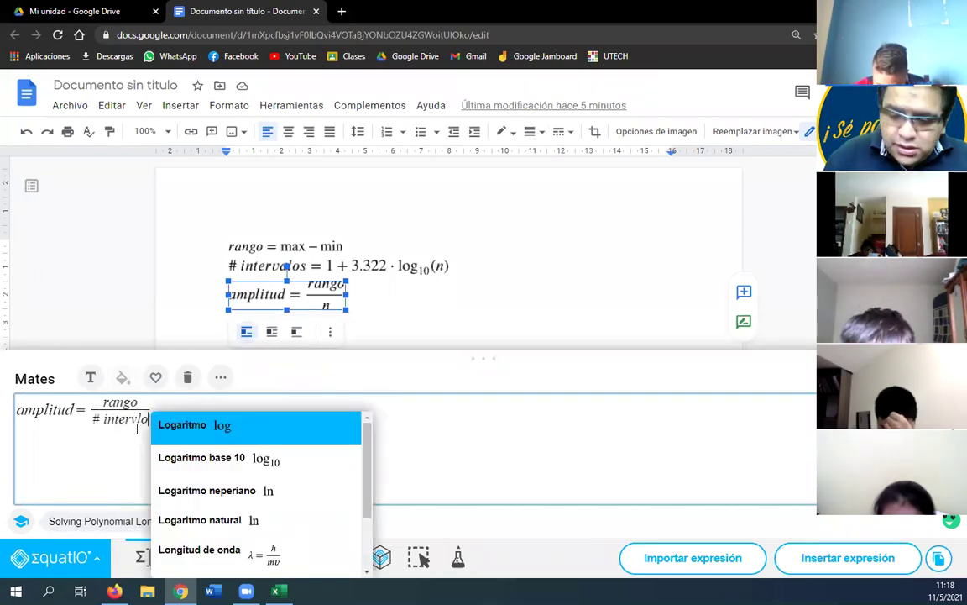
key(BackSpace)
key(BackSpace)
text(alos)
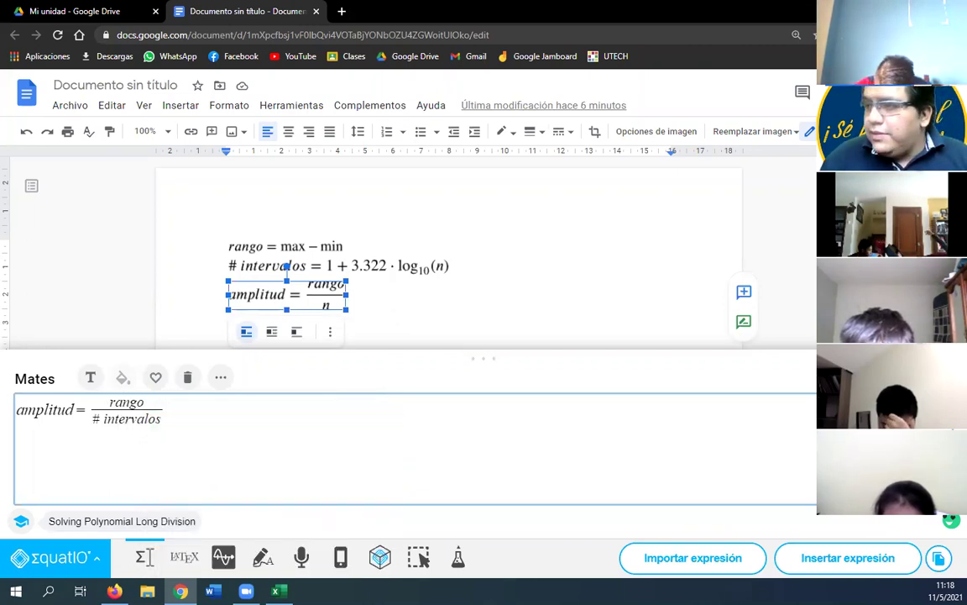
click(848, 557)
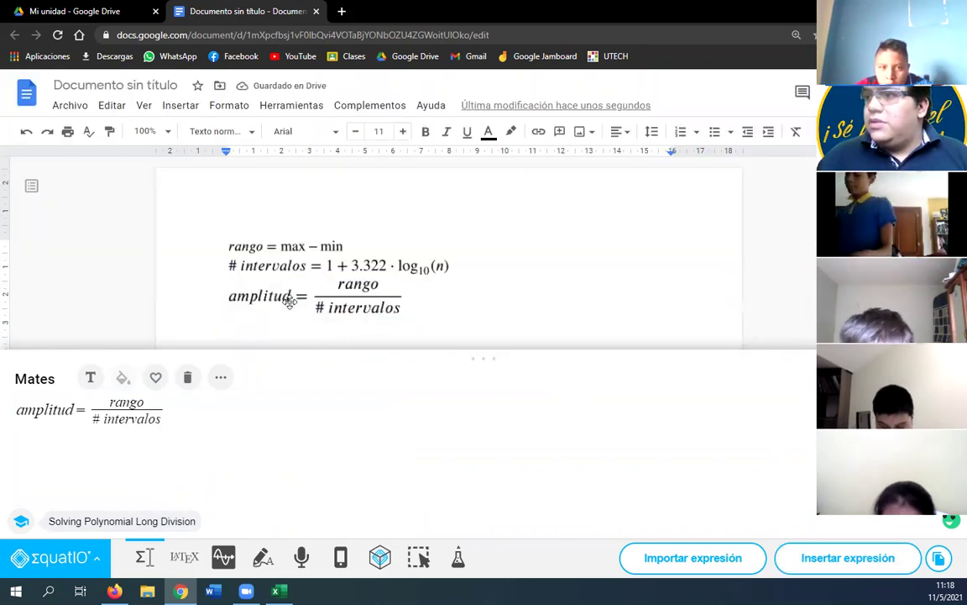
Step: Select the updated amplitud equation in the document, switch to Excel and try to paste it over the old equation image
click(289, 305)
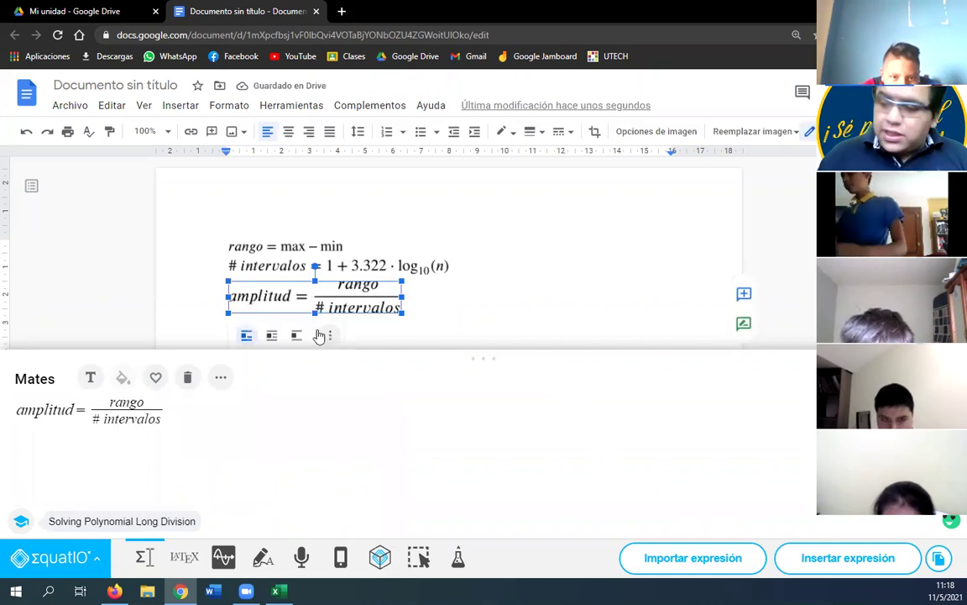
key(alt+Tab)
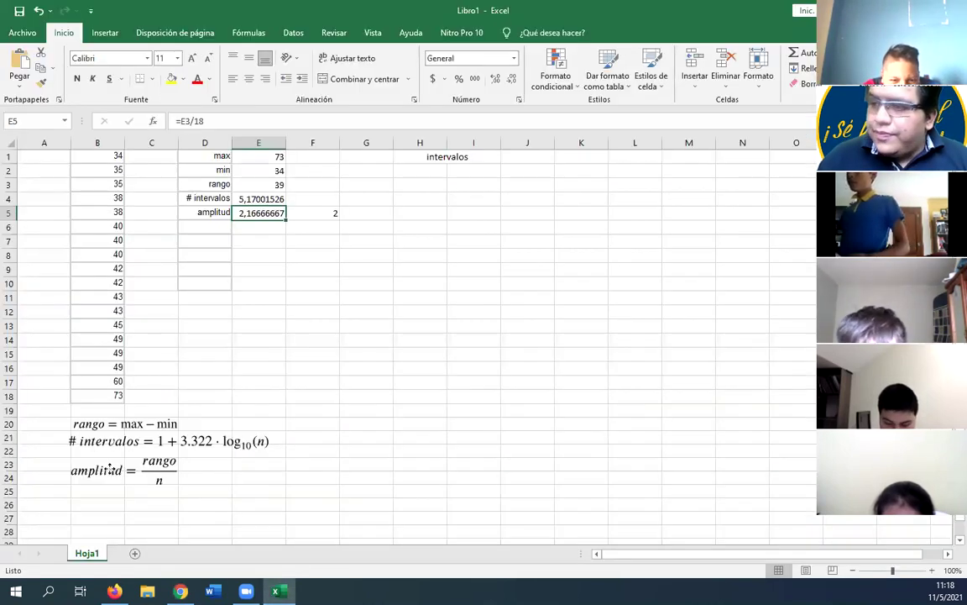
click(110, 470)
key(ctrl+v)
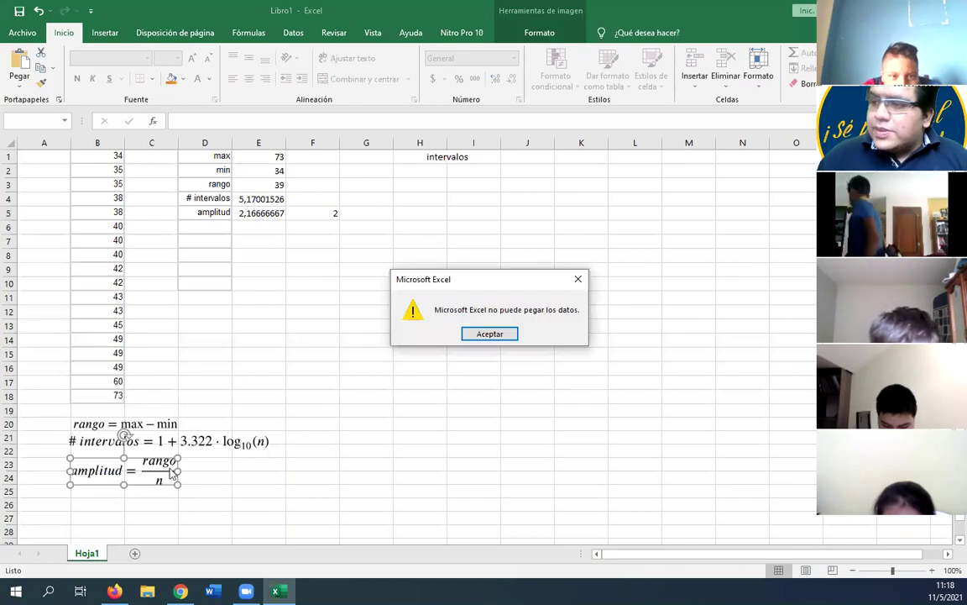
click(477, 334)
Step: Delete the old amplitud equation image below the age data
click(199, 490)
click(137, 478)
key(Delete)
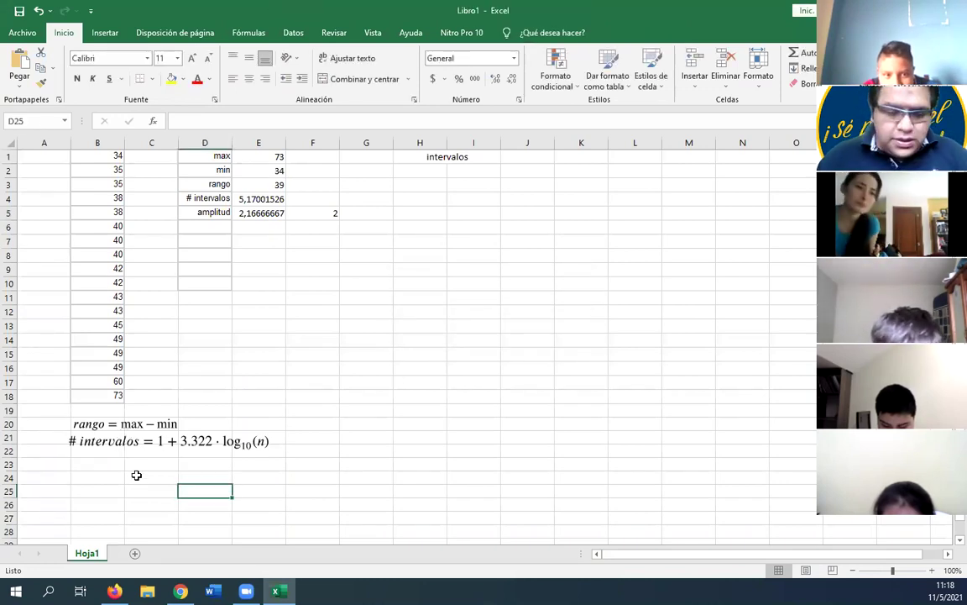
Step: Paste the updated amplitud equation into the sheet and place it directly below the "# intervalos" equation
key(ctrl+v)
drag(275, 497, 161, 470)
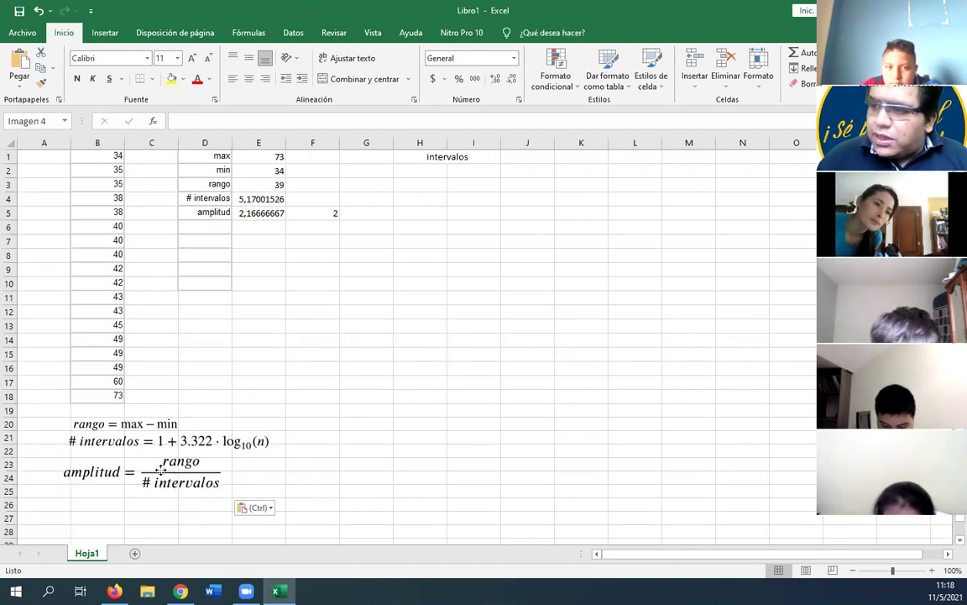
Step: Replace the amplitud formula in E5 with rango divided by 5 intervals, =E3/5
click(261, 220)
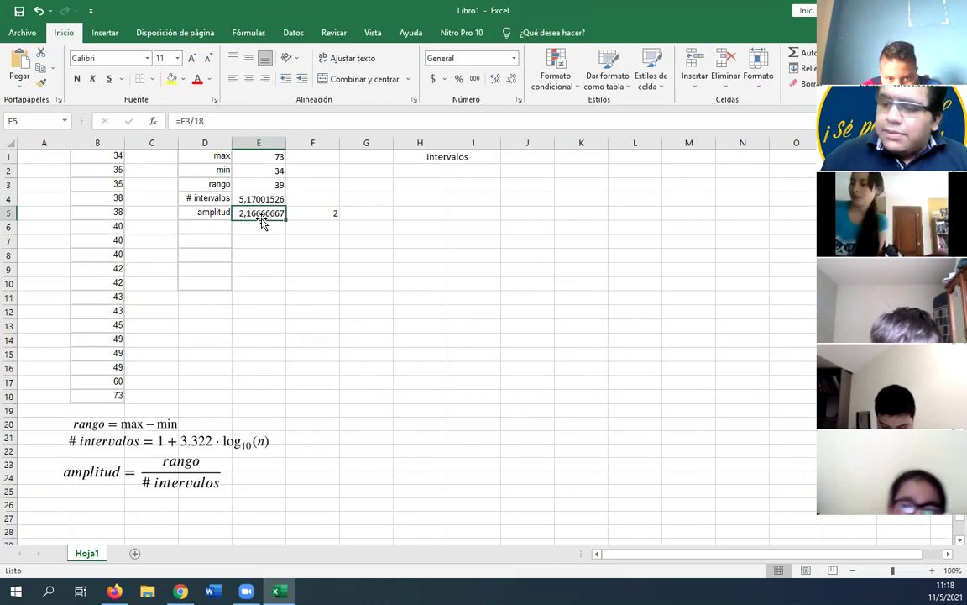
key(Delete)
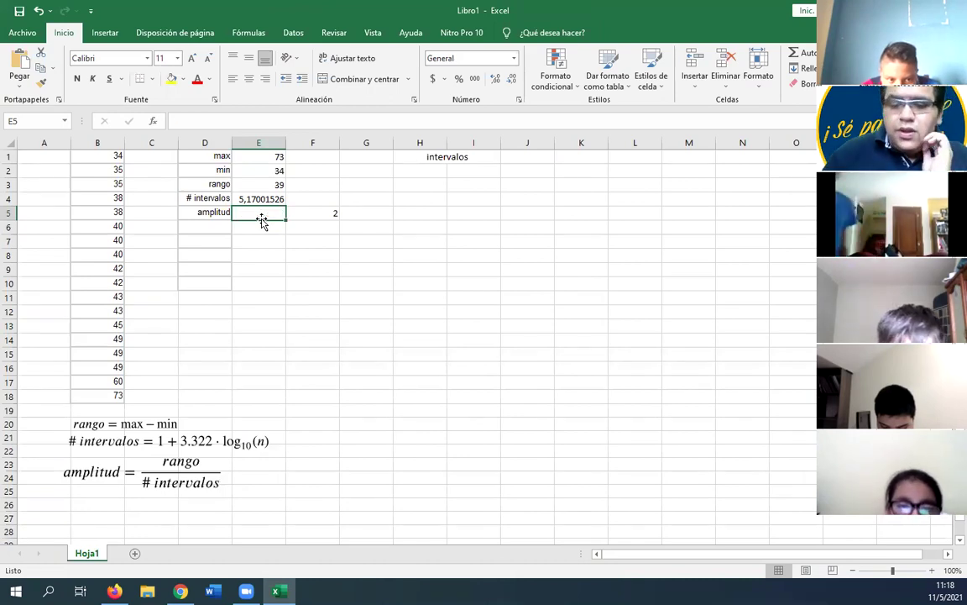
text(=)
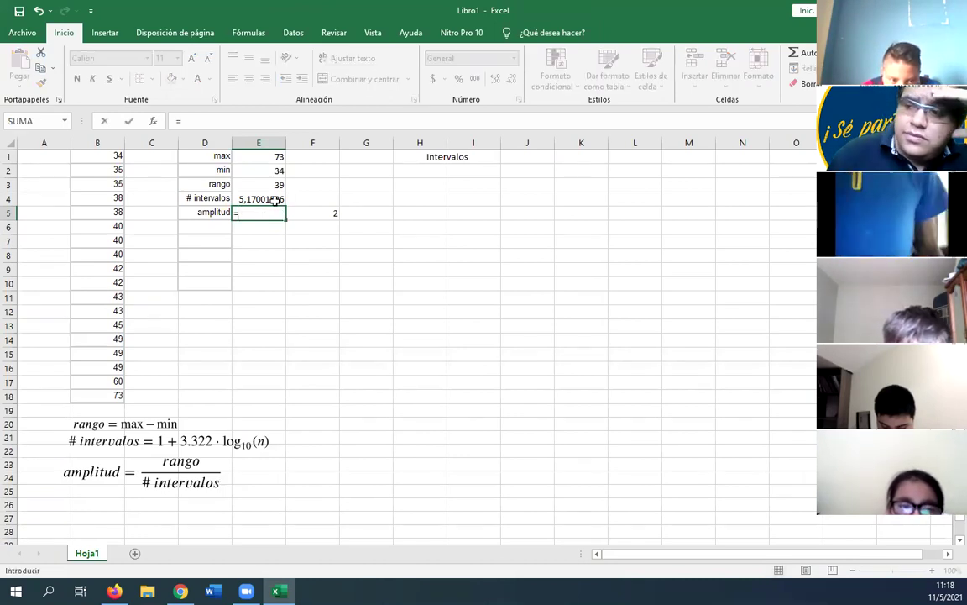
click(275, 186)
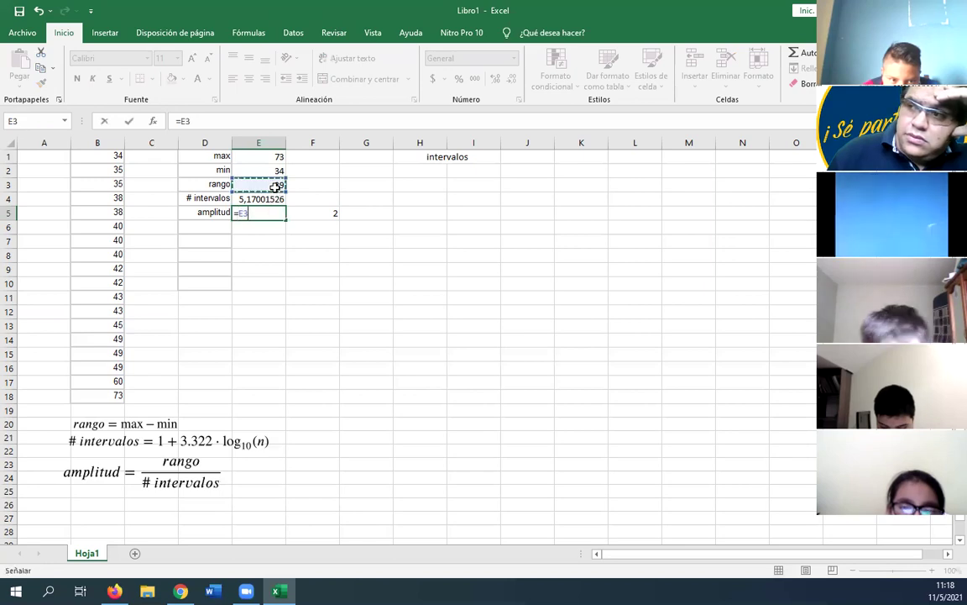
text(/5)
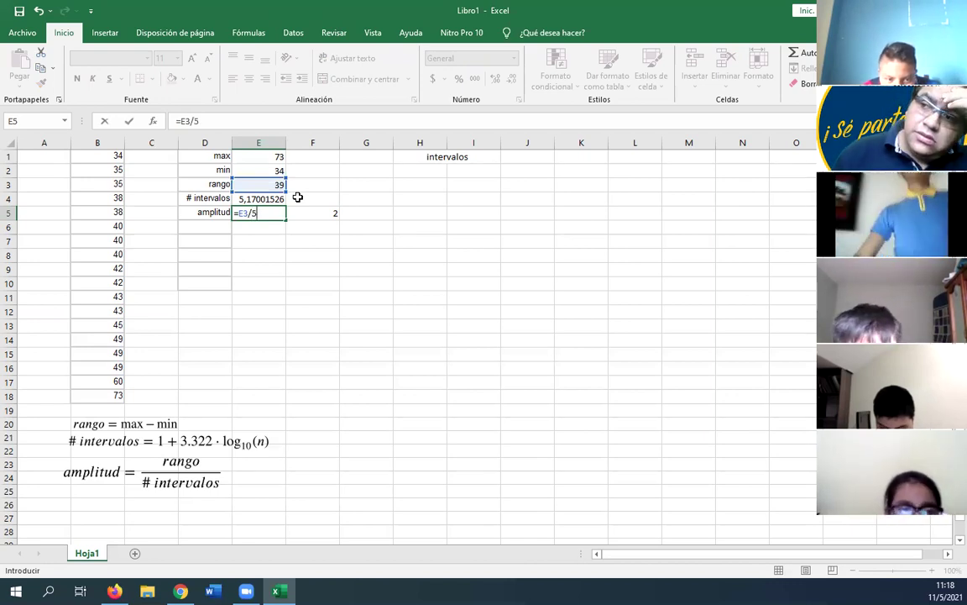
key(Return)
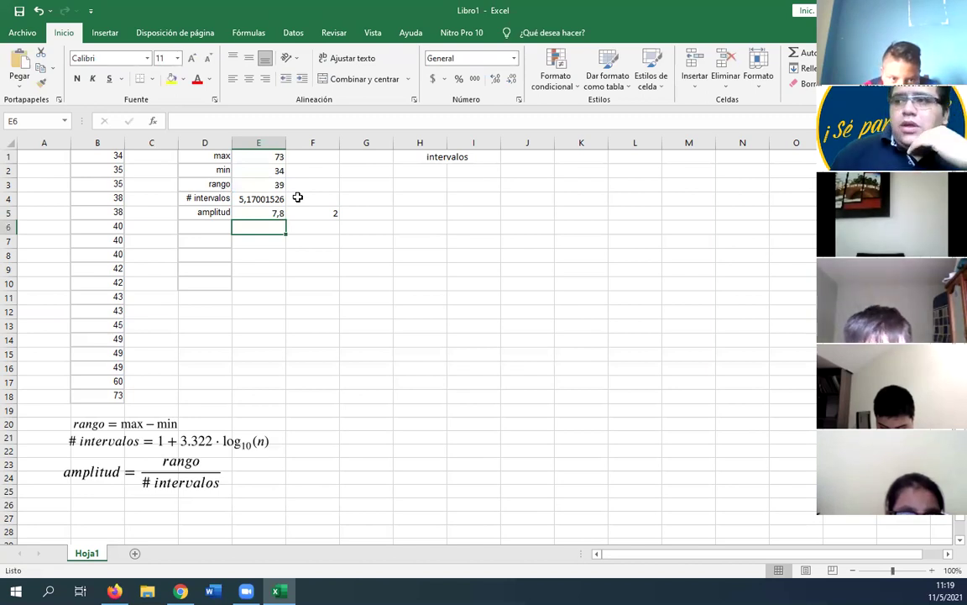
Step: Set the rounded amplitud in F5 to 7, and correct it to 8
click(330, 215)
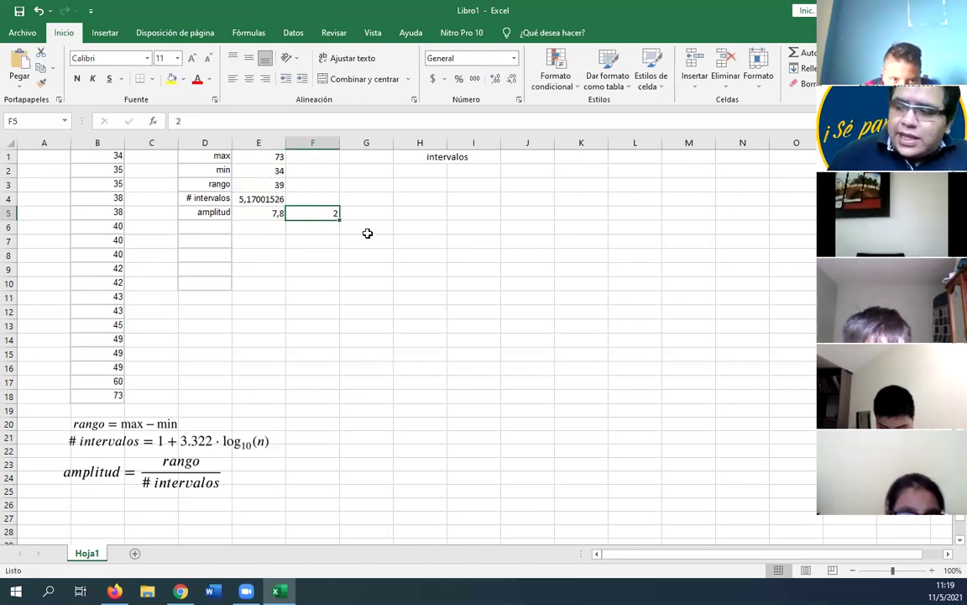
text(7)
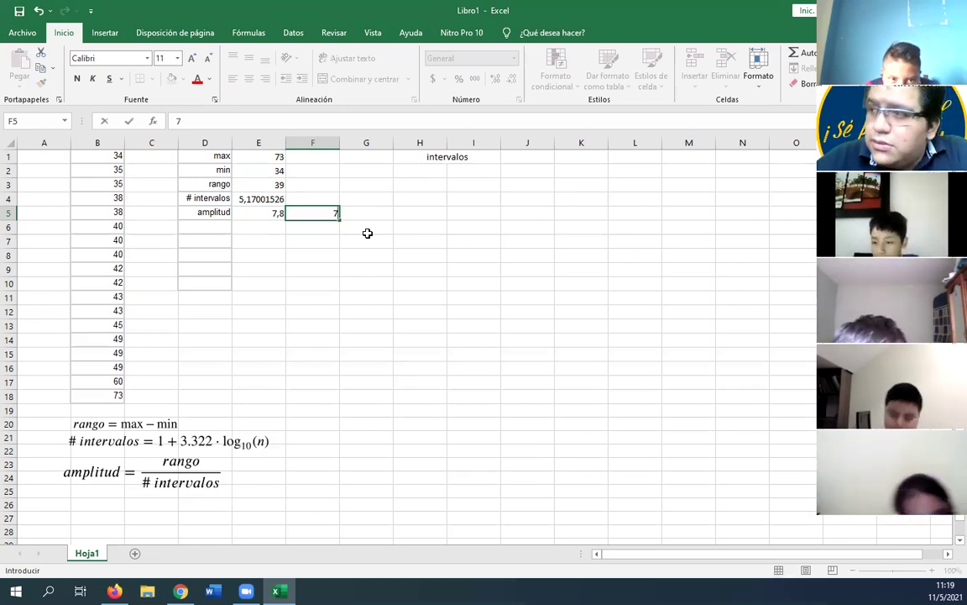
key(Return)
key(Up)
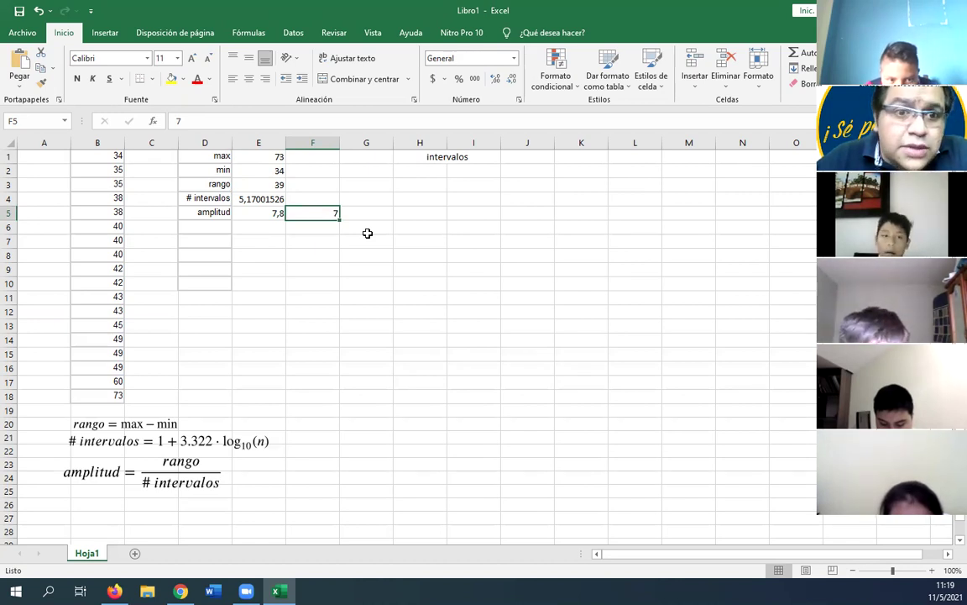
text(8)
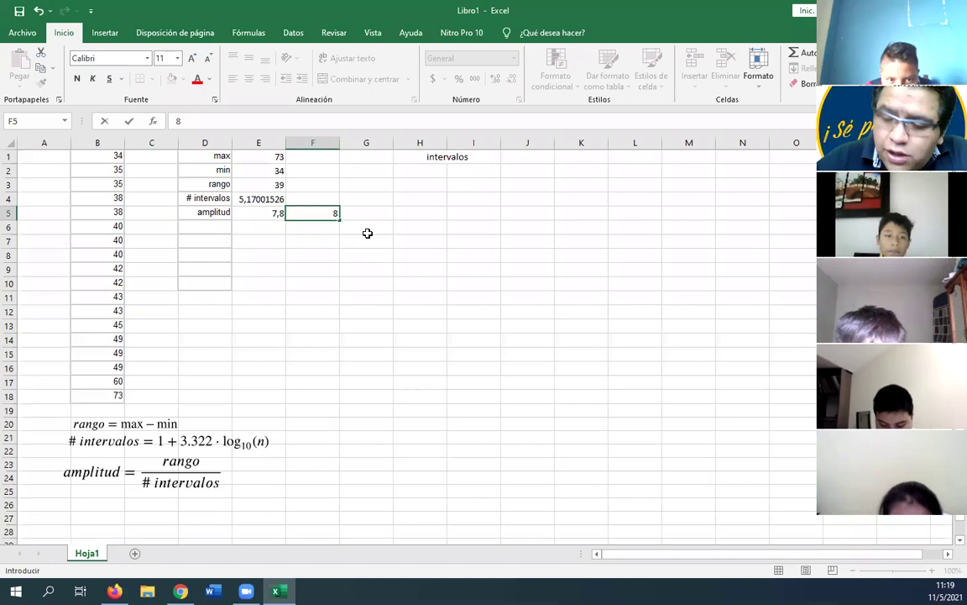
key(Return)
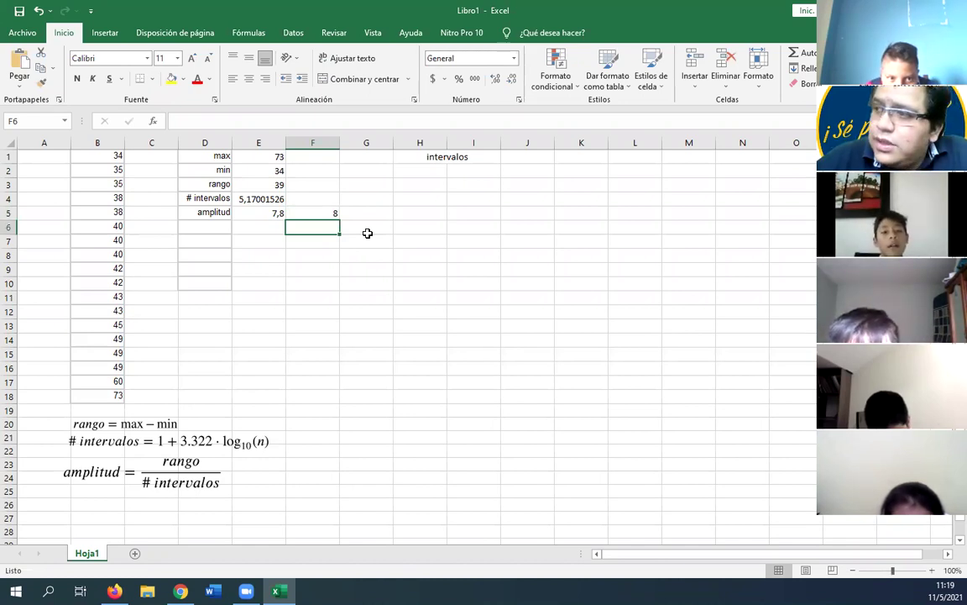
Step: Enter 34 in H2 as the lower limit of the first interval
click(407, 173)
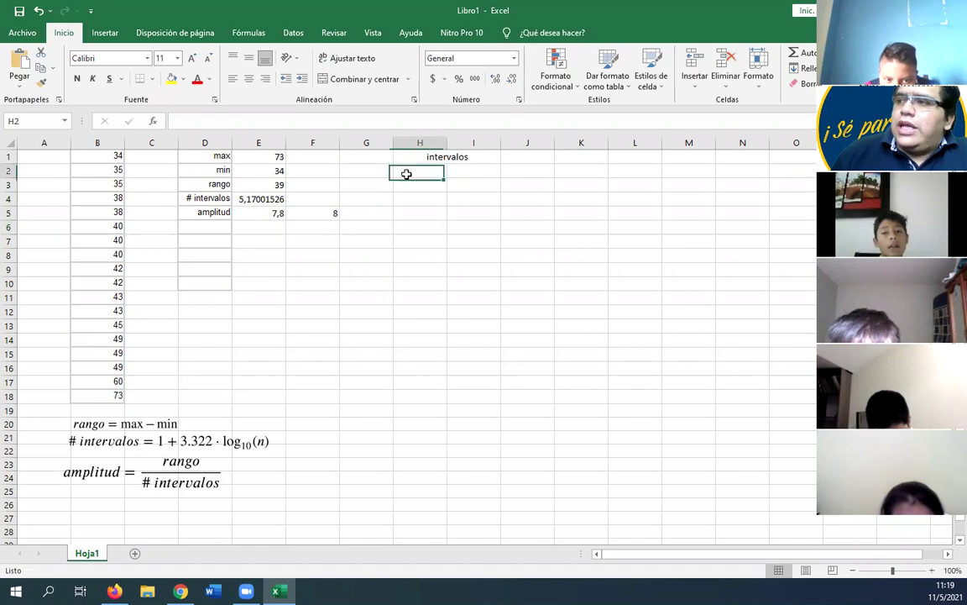
text(34)
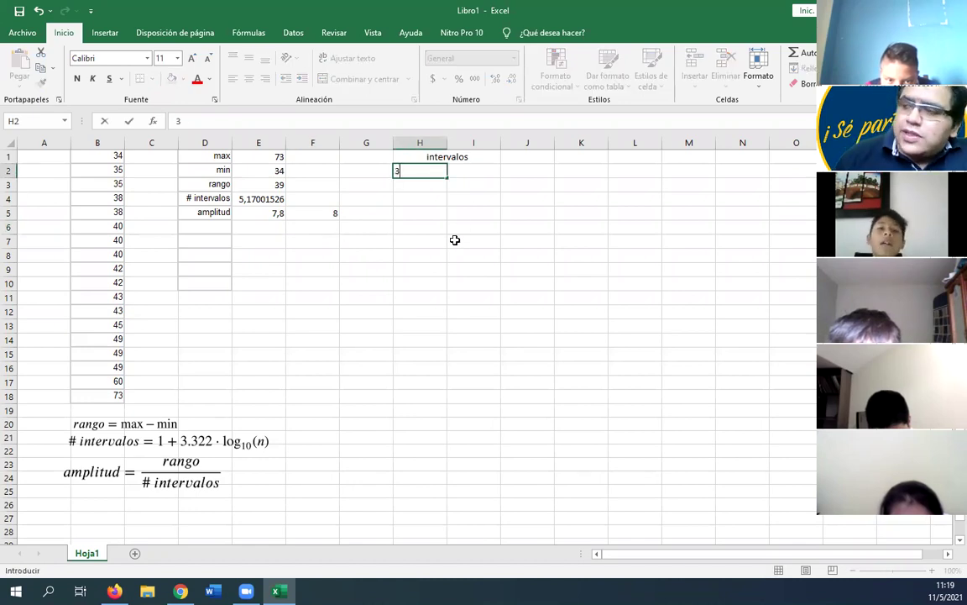
key(Return)
key(Up)
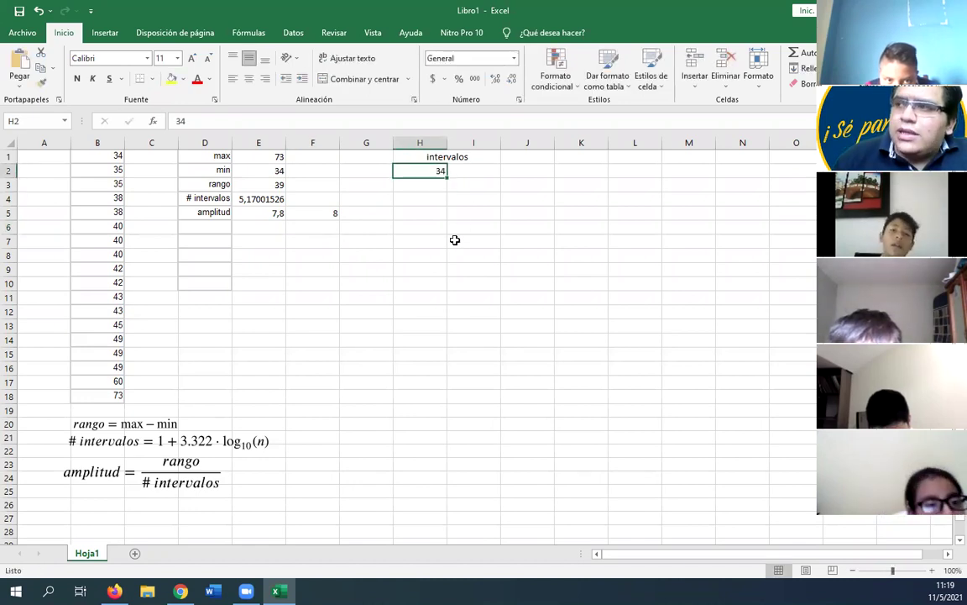
Step: Calculate the first interval's upper limit in I2 with =H2+F5, and review both limits of that row
key(Right)
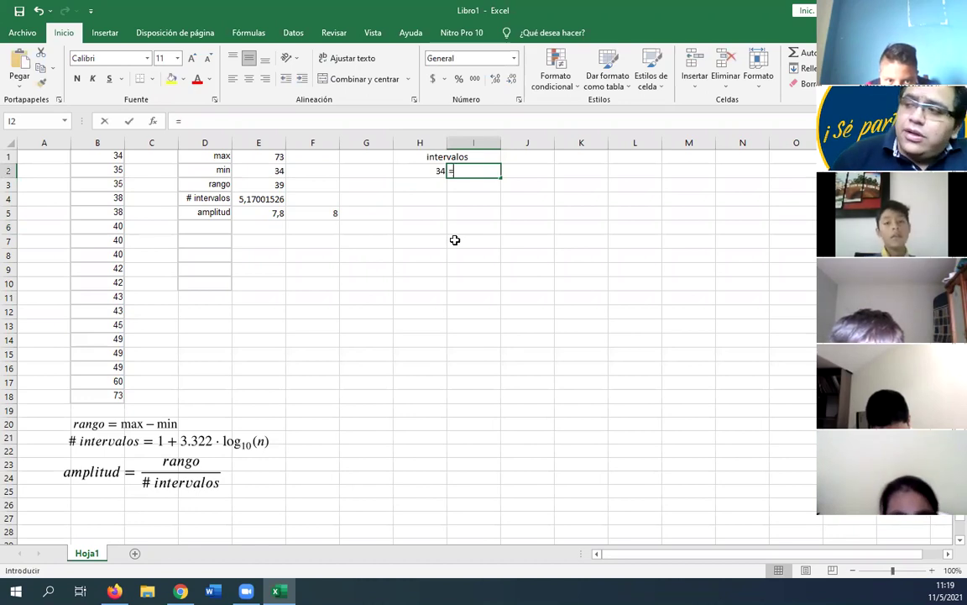
text(=)
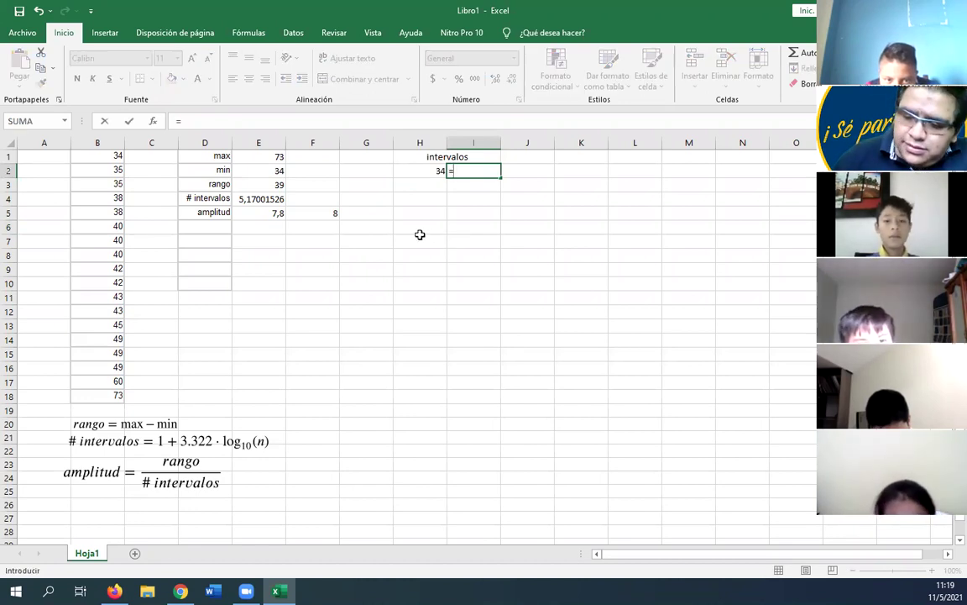
click(413, 173)
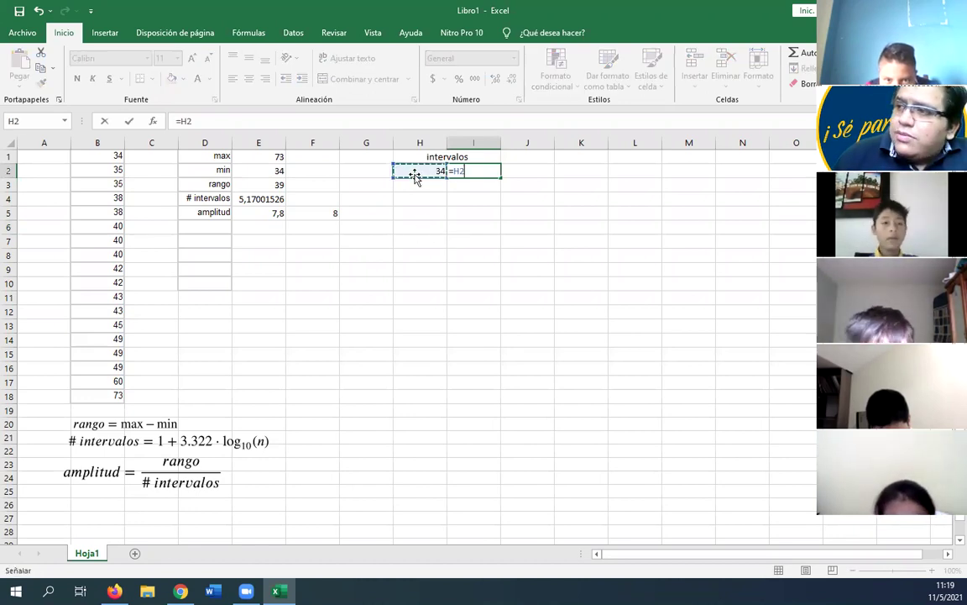
text(+)
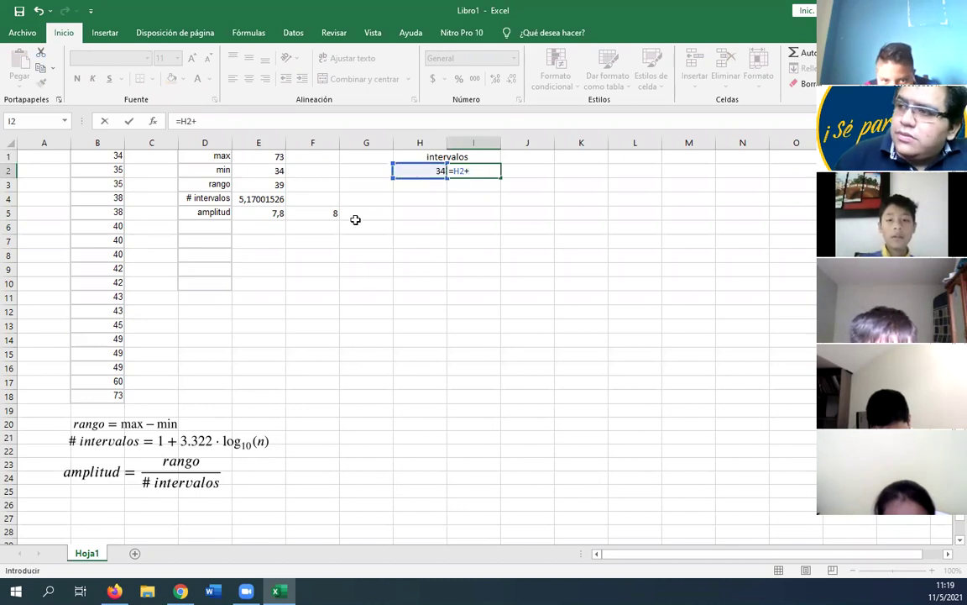
click(330, 211)
key(Return)
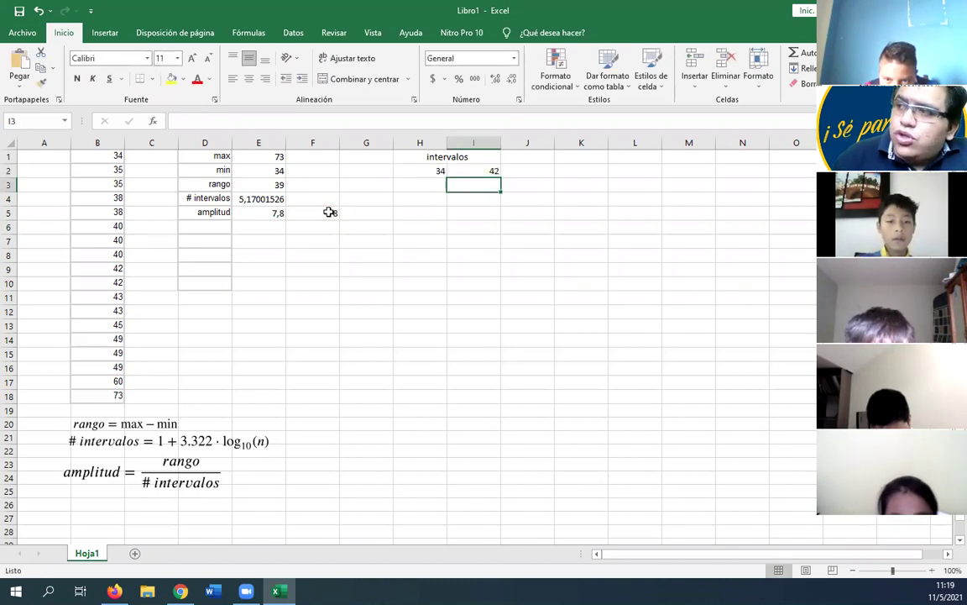
click(424, 171)
click(492, 170)
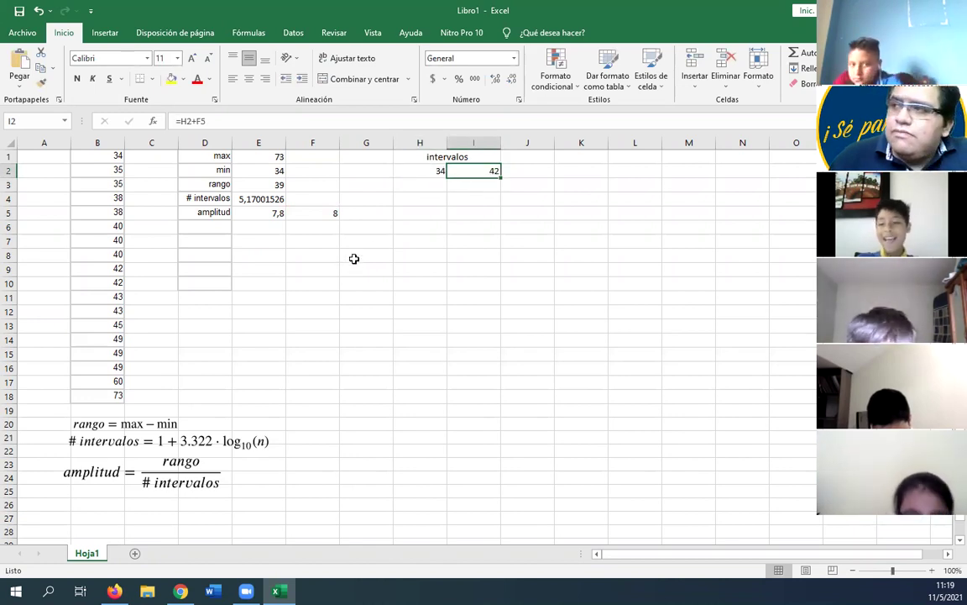
Step: Enter 42 in H3 as the second interval's lower limit and calculate its upper limit in I3 with =H3+8
click(421, 187)
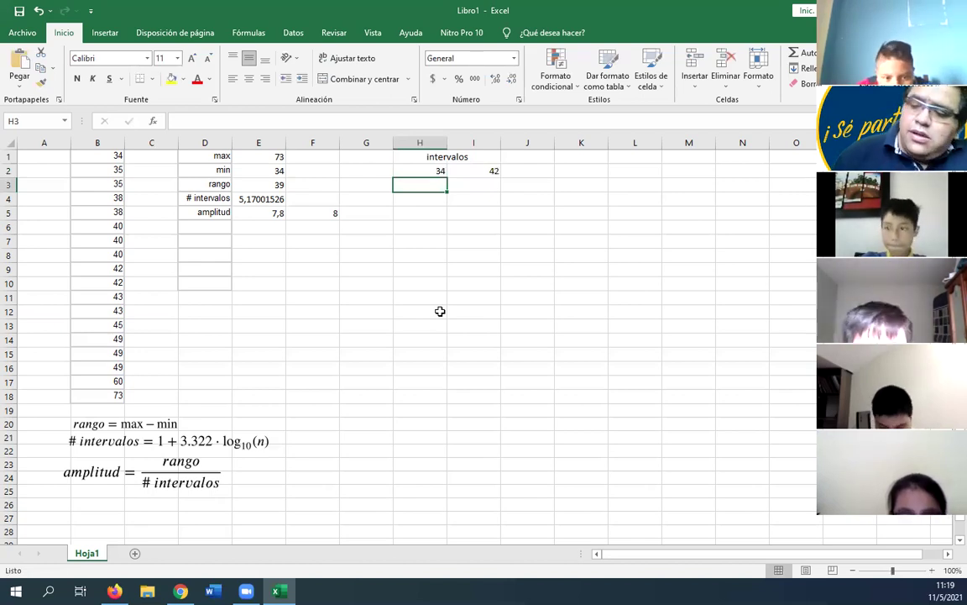
text(42)
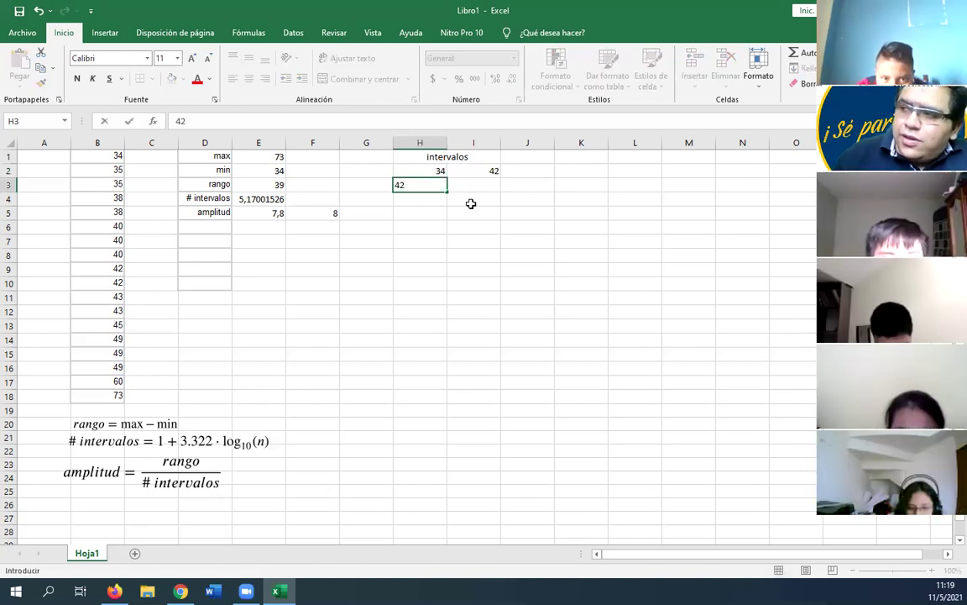
click(474, 188)
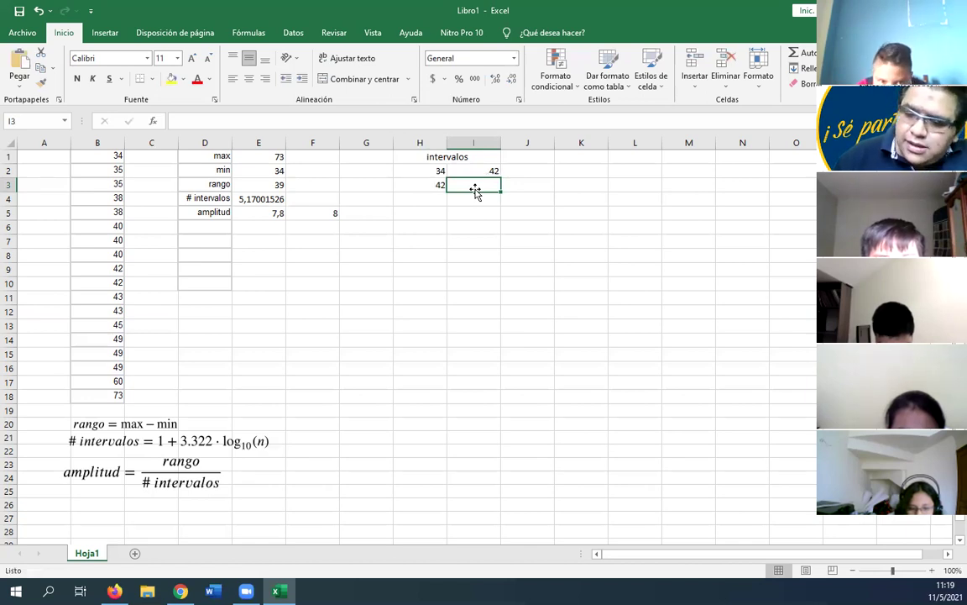
text(=)
click(435, 184)
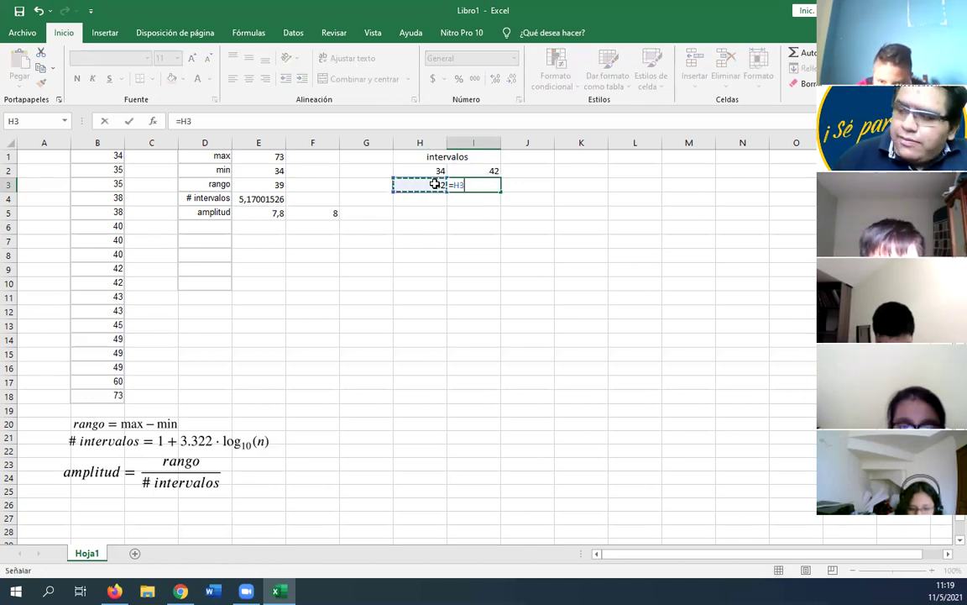
text(+8)
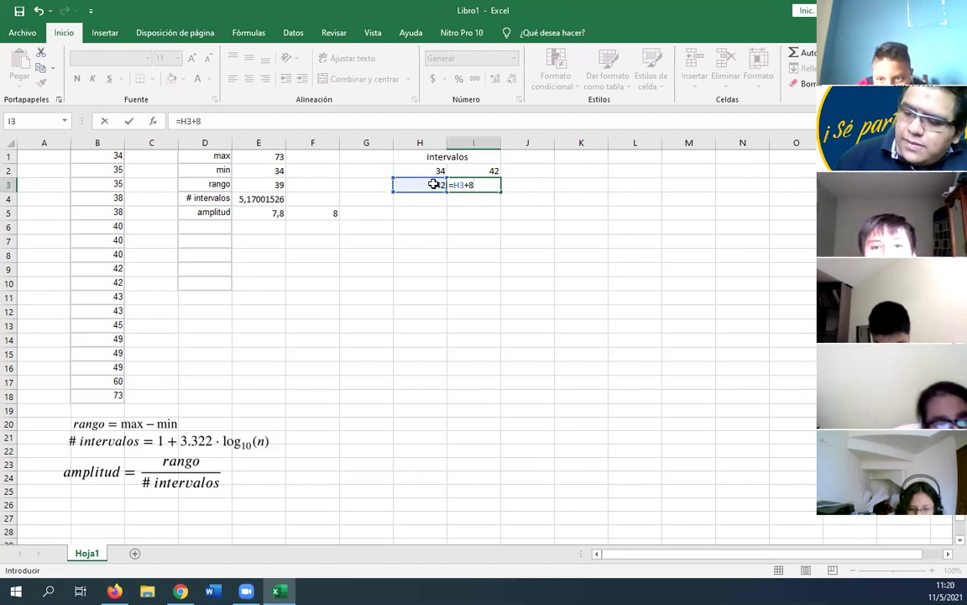
key(Return)
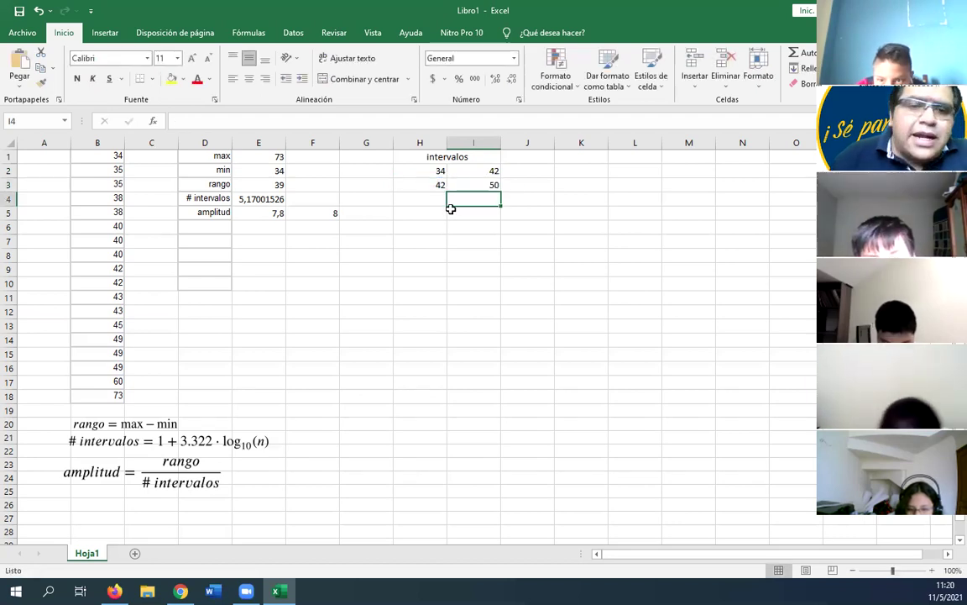
Step: Clear the second interval's limits in H3:I3 and the first interval's upper limit in I2
drag(431, 185, 475, 187)
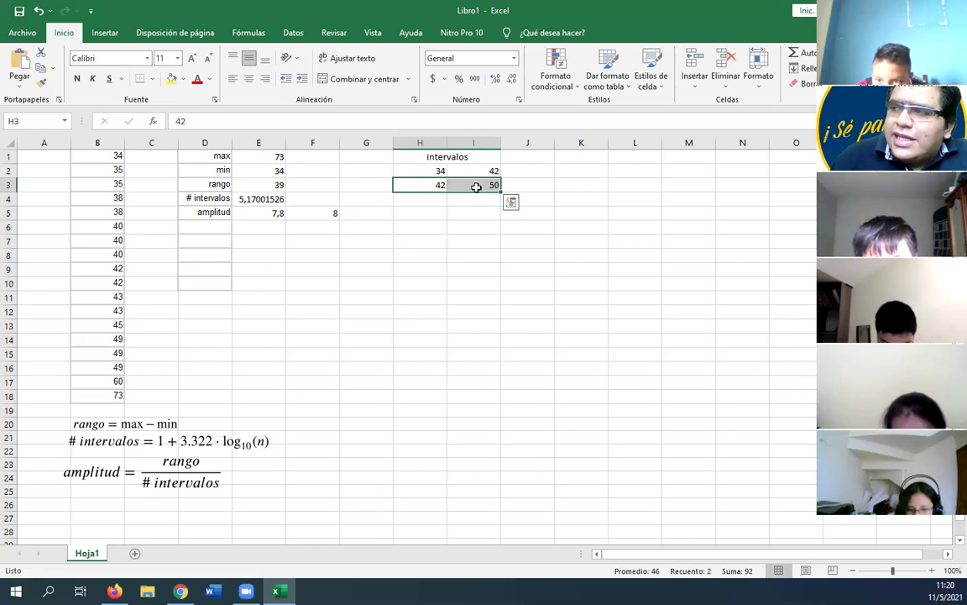
key(Delete)
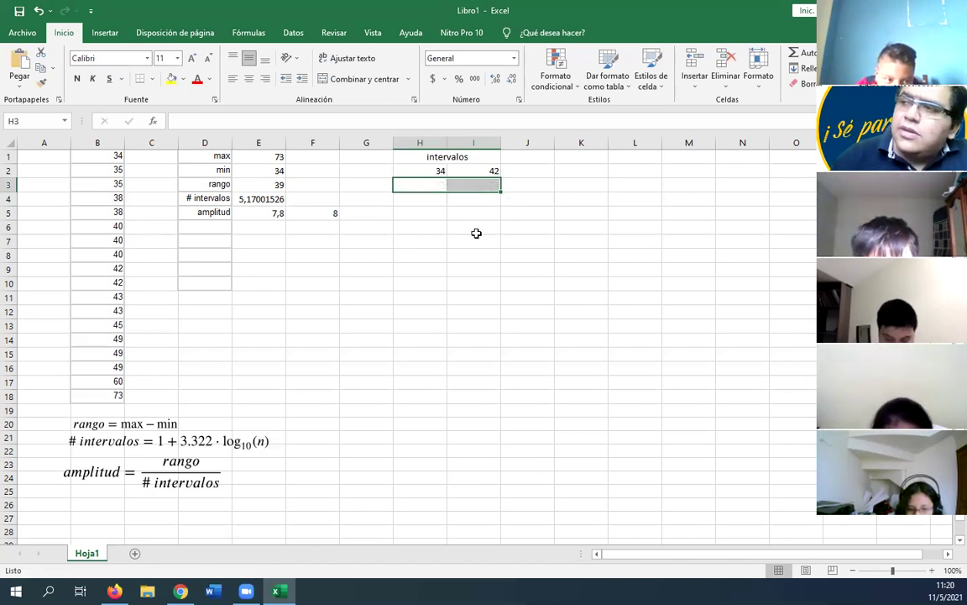
click(481, 171)
key(Delete)
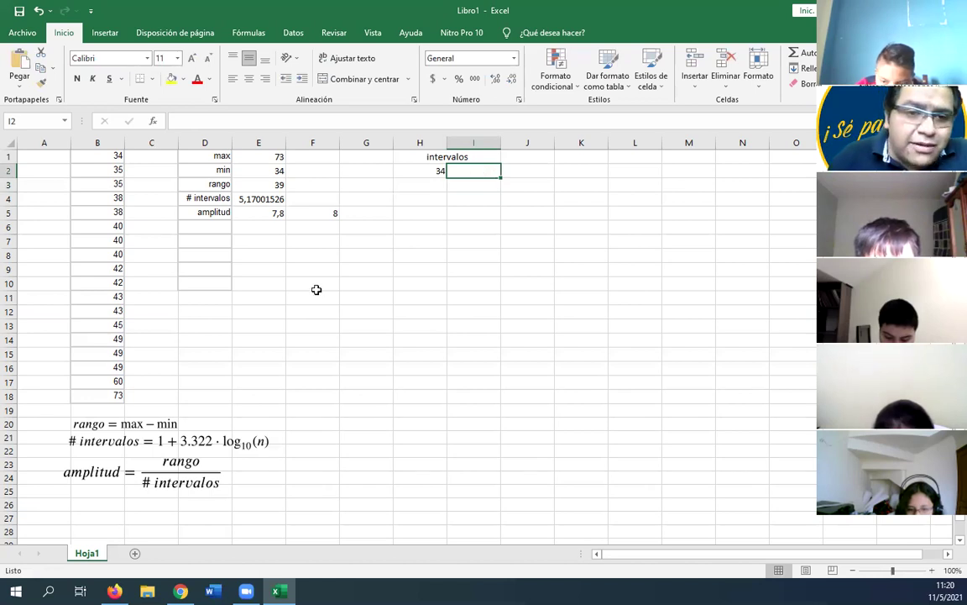
Step: Calculate the first interval's upper limit in I2 with =H2+8, and select that cell to check its formula
click(417, 171)
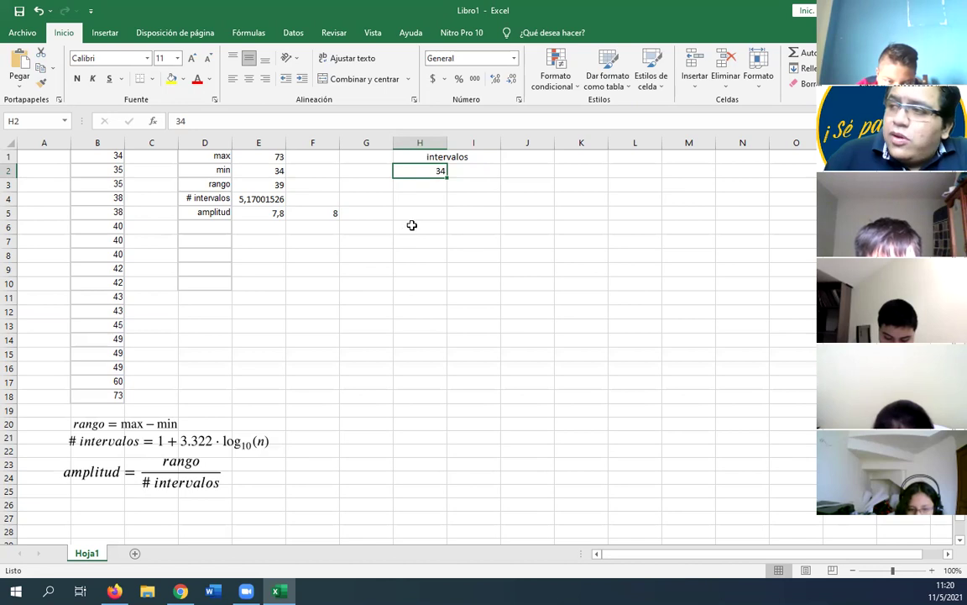
click(472, 172)
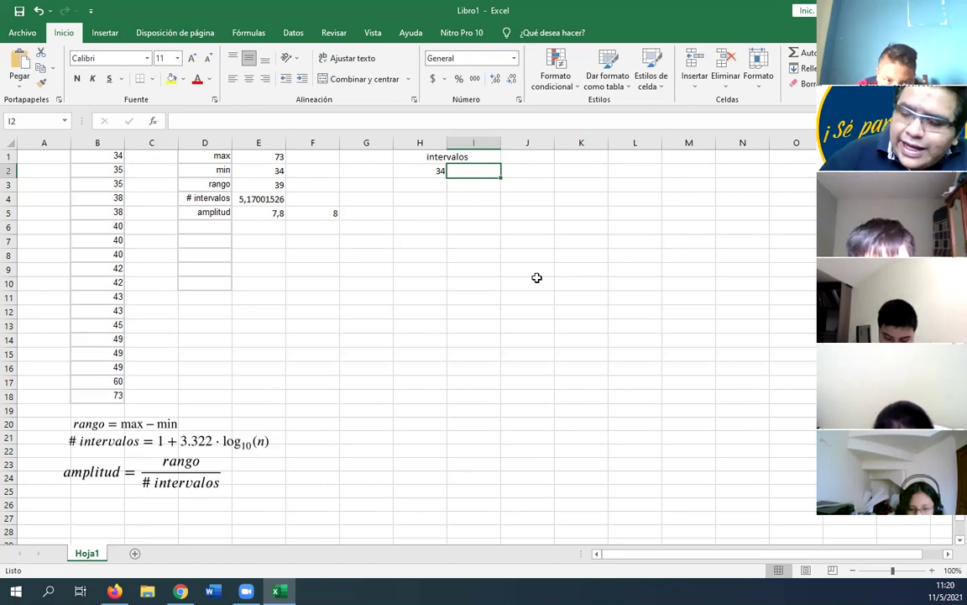
text(=)
click(413, 172)
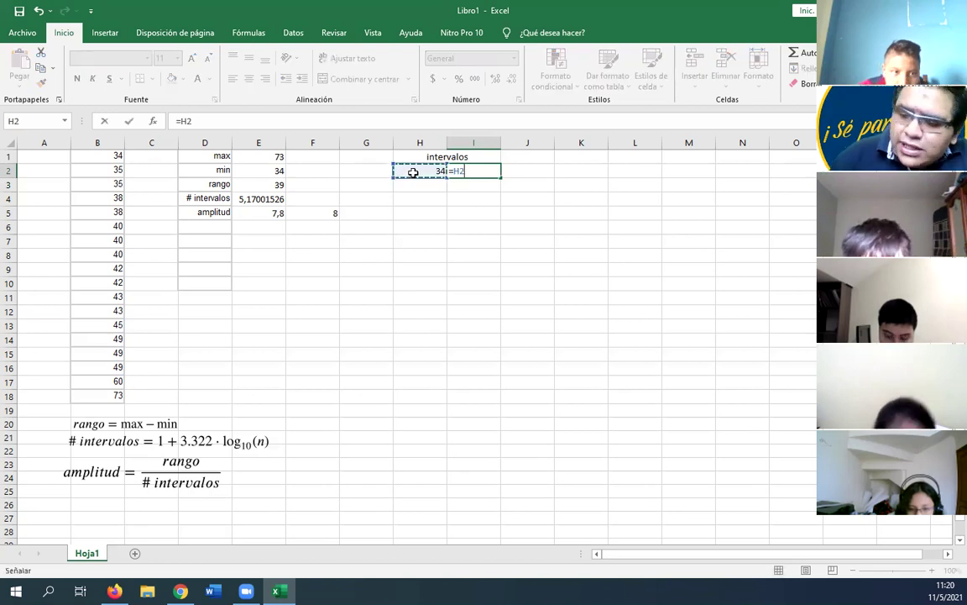
text(+8)
key(Return)
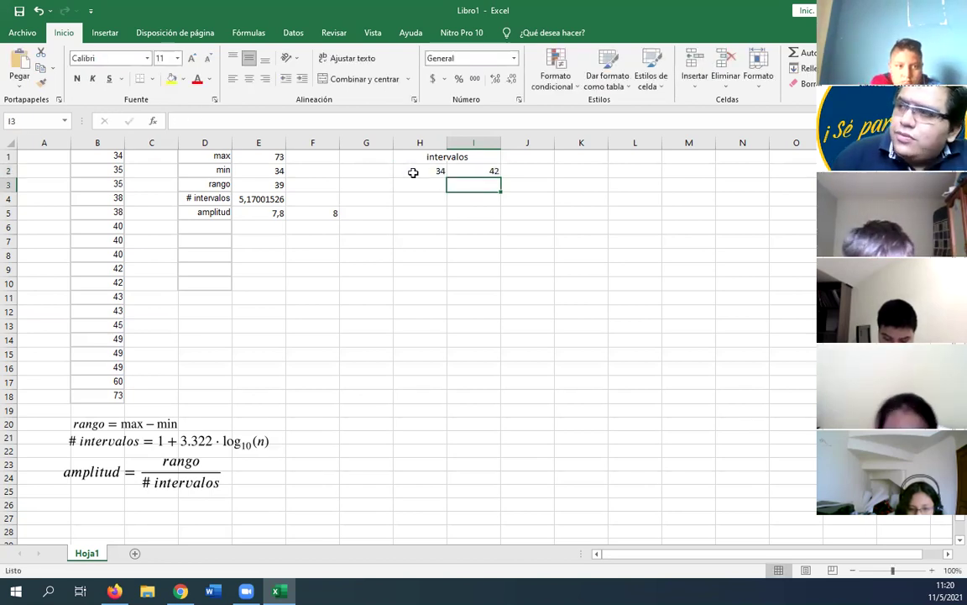
click(450, 171)
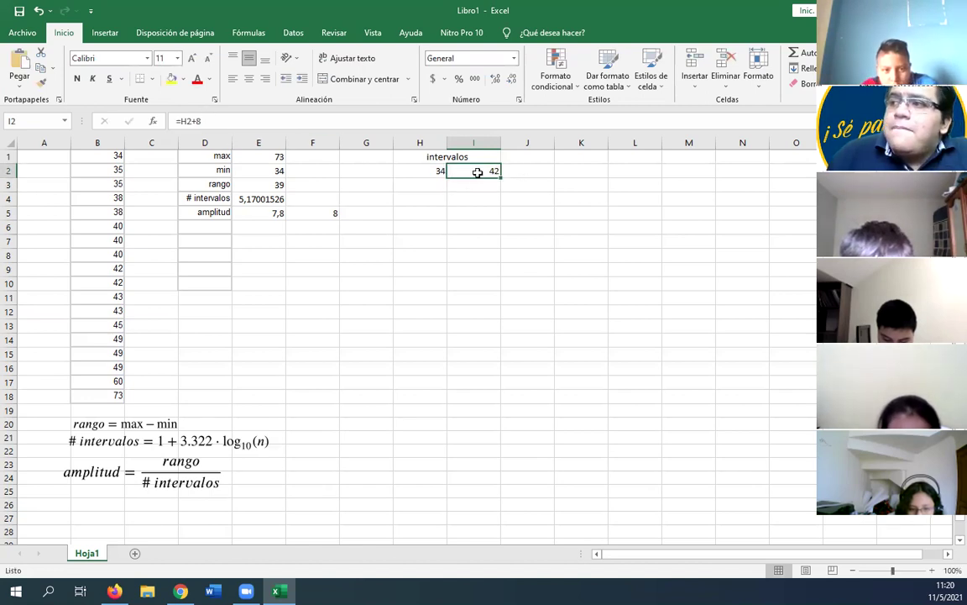
Step: Copy the first interval's upper-limit formula =H2+8 from I2 down through I6
click(440, 175)
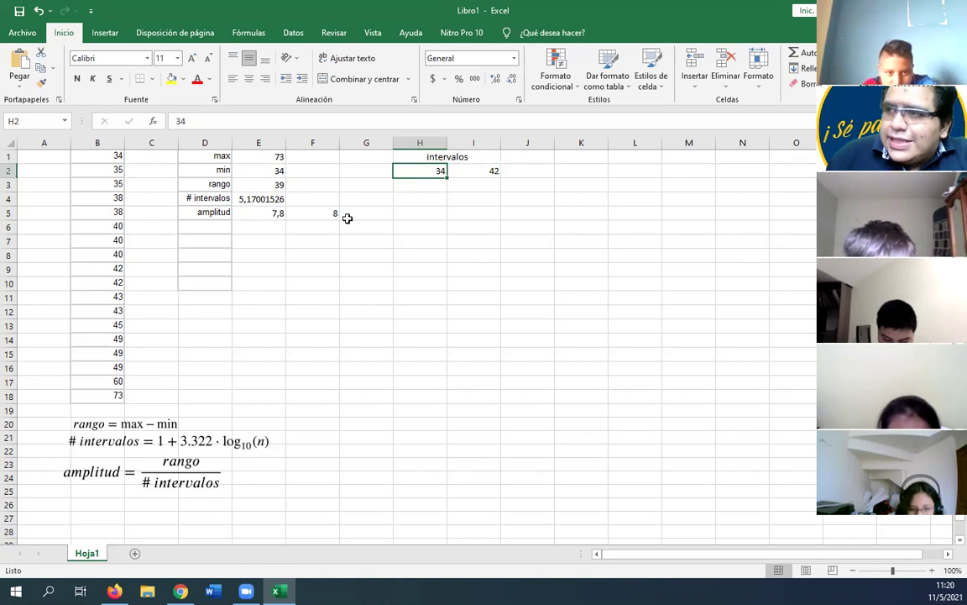
click(438, 184)
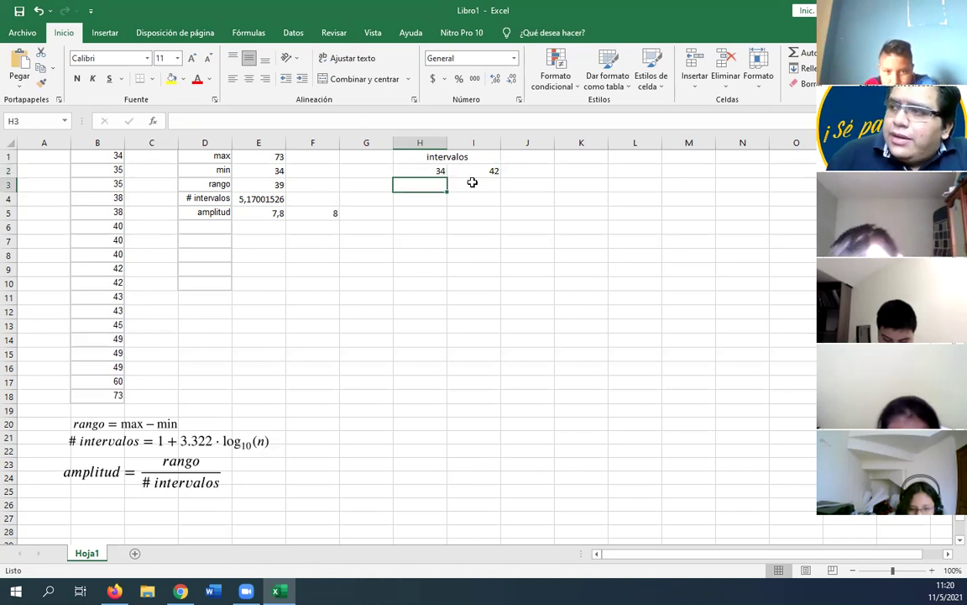
click(493, 171)
drag(500, 178, 497, 231)
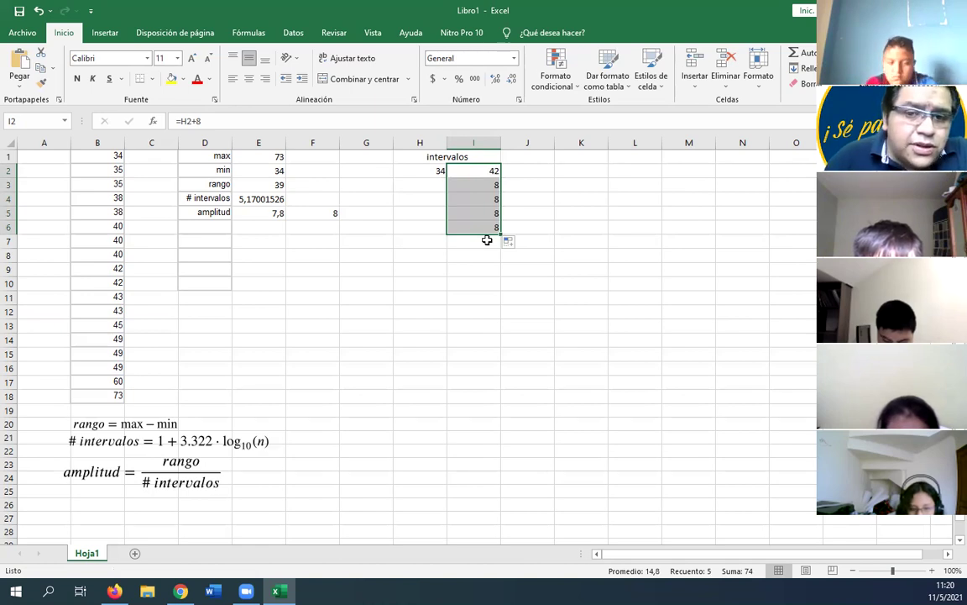
Step: Set the second interval's lower limit in H3 to =I2 and copy that formula down through H6
click(419, 183)
text(=)
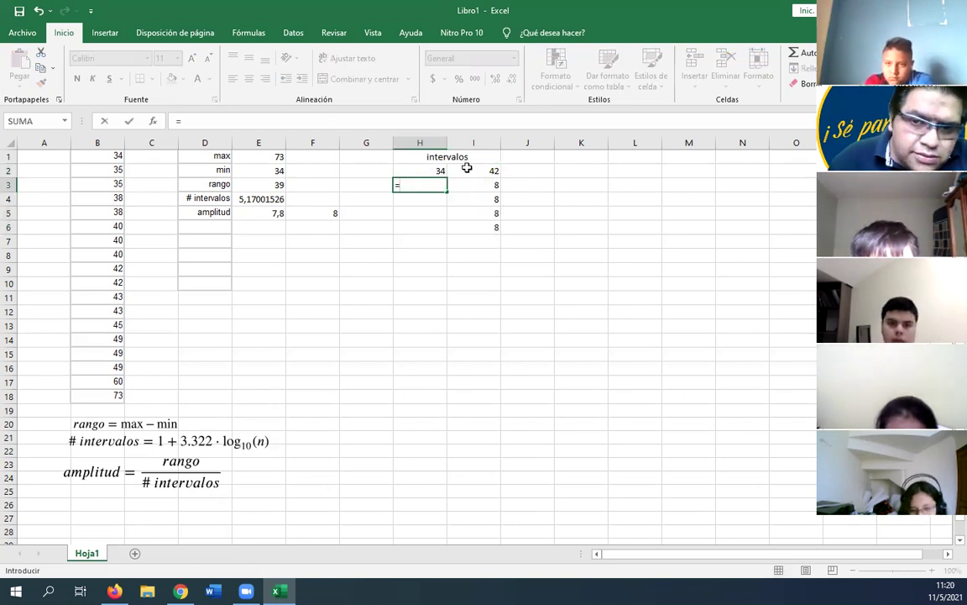
click(467, 169)
key(Return)
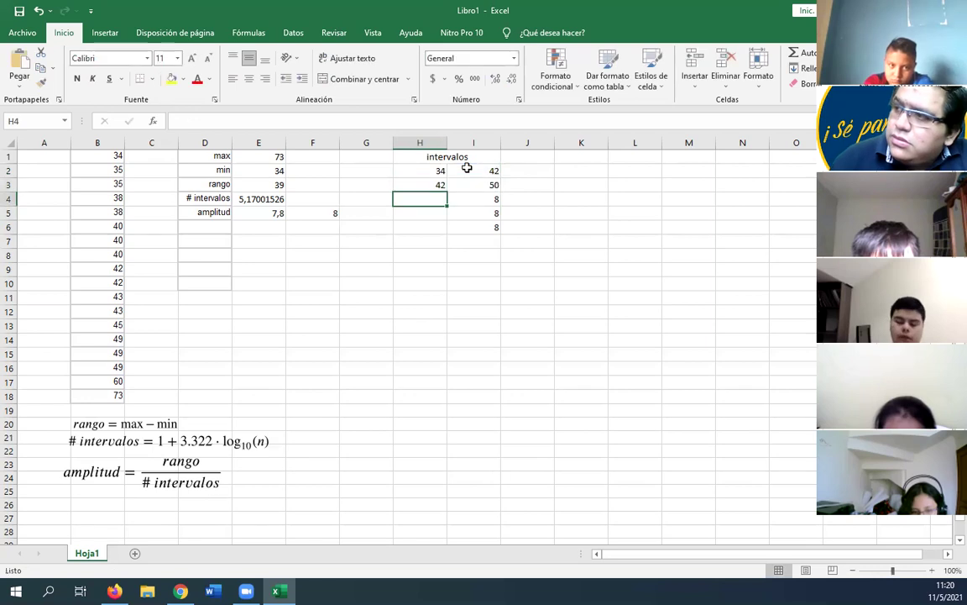
click(428, 185)
drag(449, 193, 443, 230)
click(590, 252)
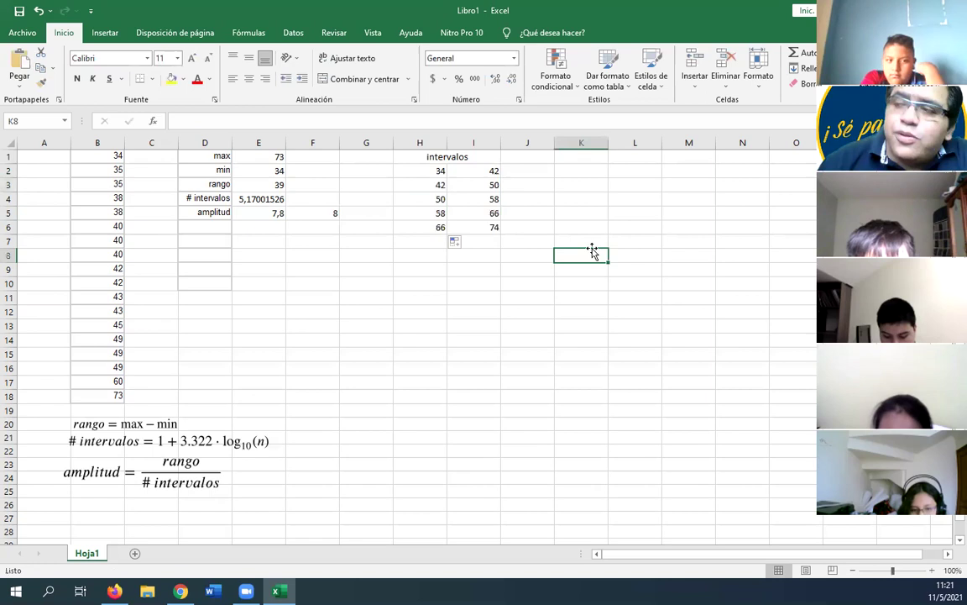
Step: Change the upper-limit formula in I2 to =H2+F5 and copy it down through I6
click(490, 171)
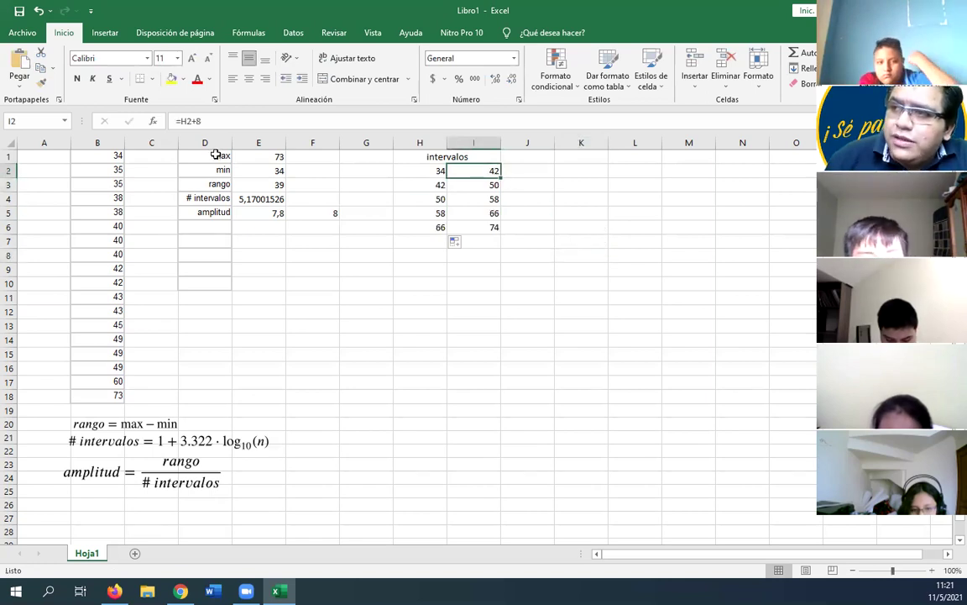
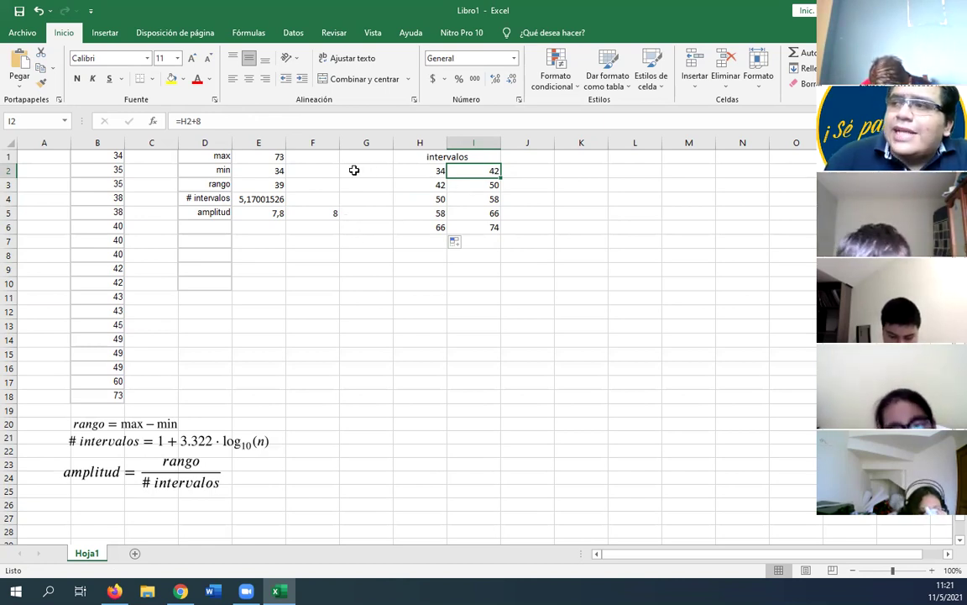
click(252, 121)
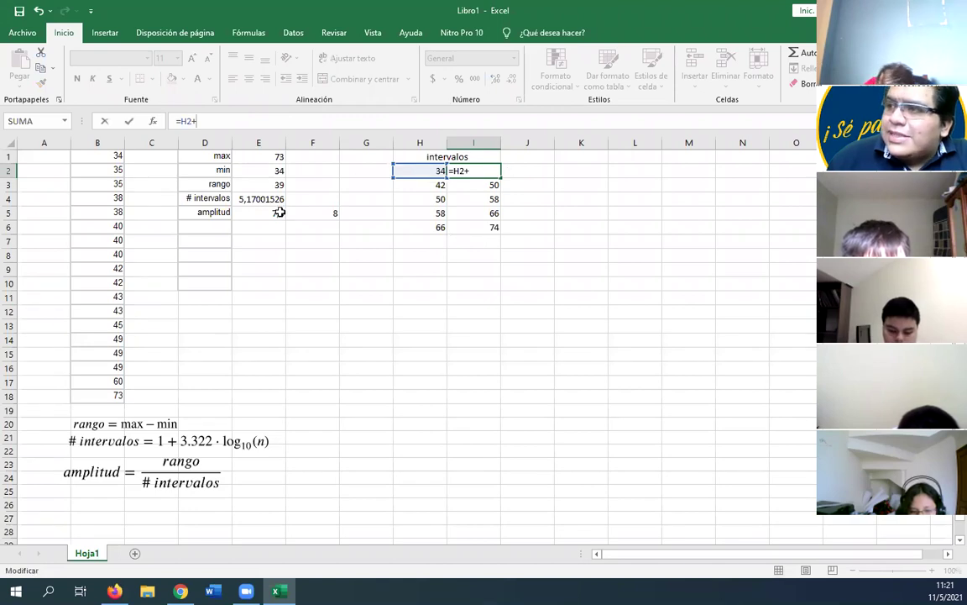
click(328, 212)
key(Return)
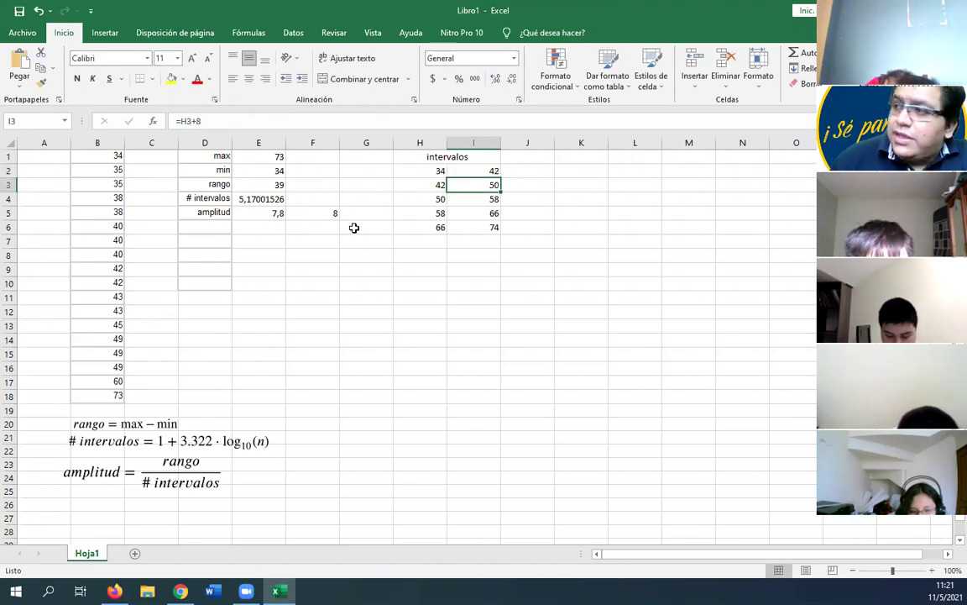
click(501, 173)
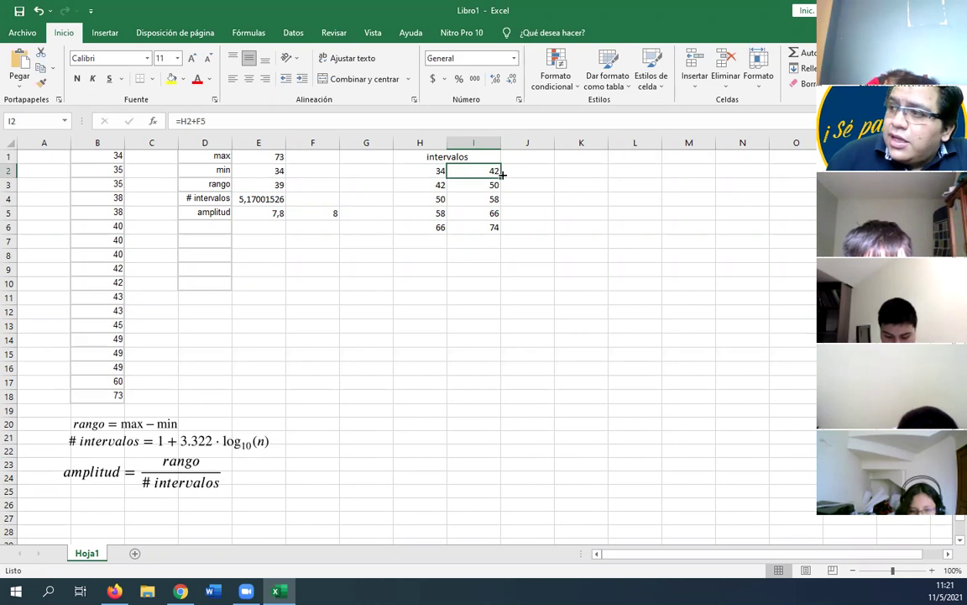
drag(504, 177, 502, 233)
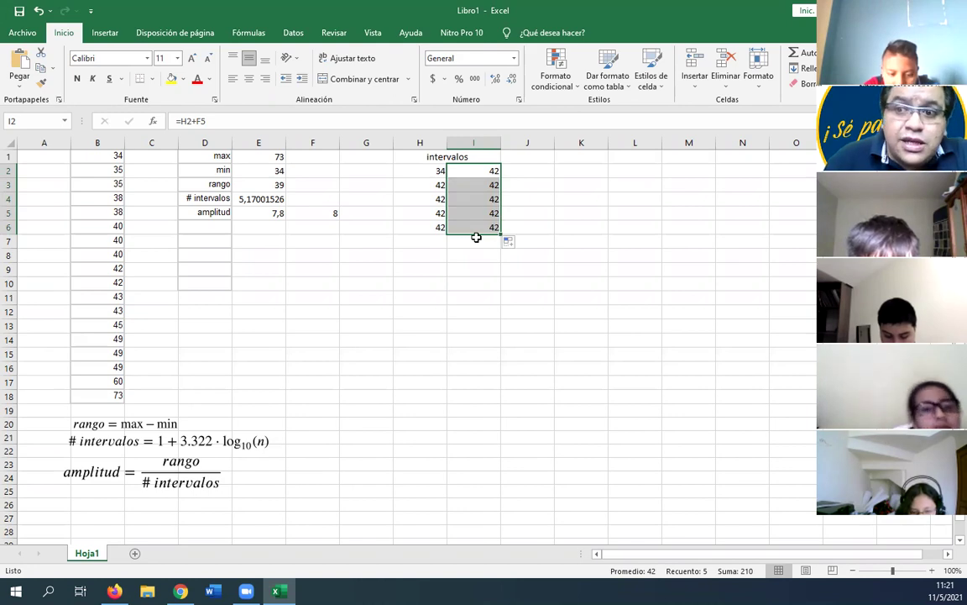
Step: Examine the upper-limit formulas in I2, I3 and I4 to compare which amplitud cell each one references
click(477, 173)
key(F2)
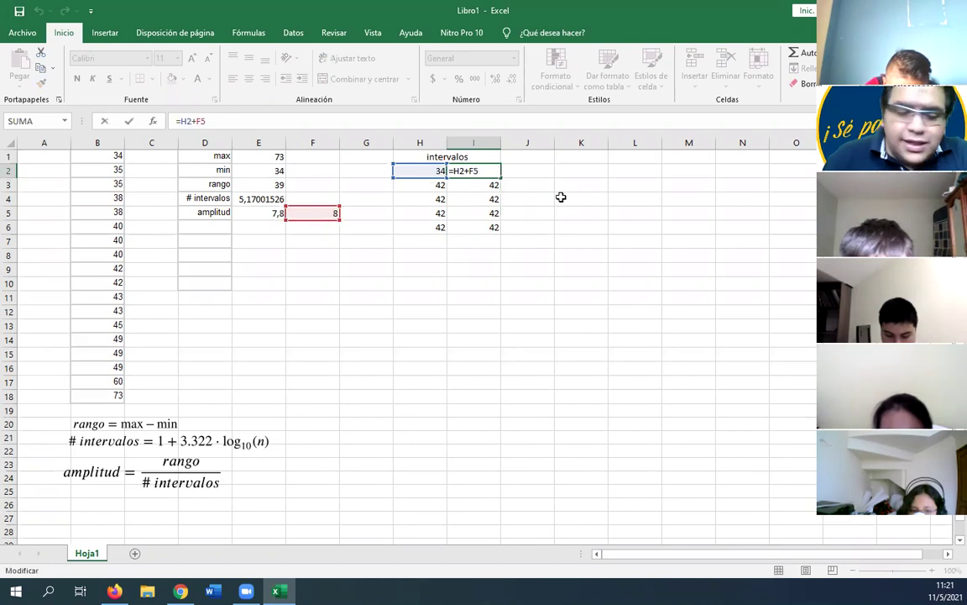
click(485, 188)
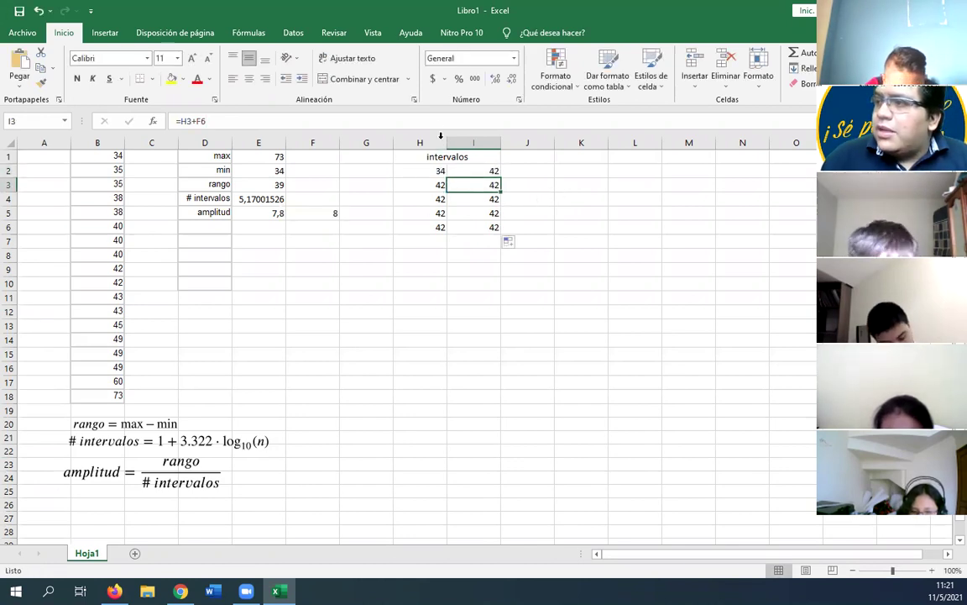
key(F2)
key(Escape)
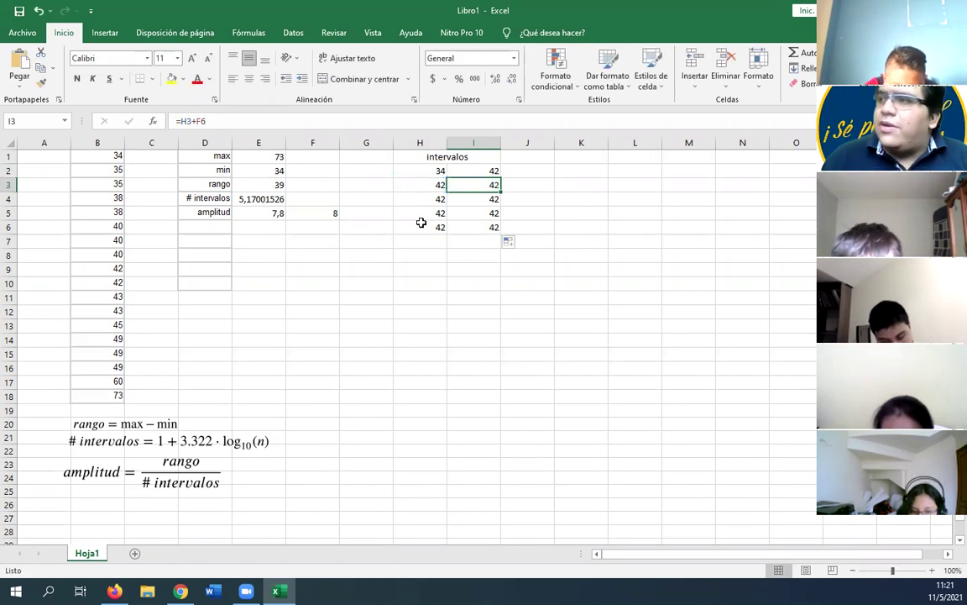
click(465, 198)
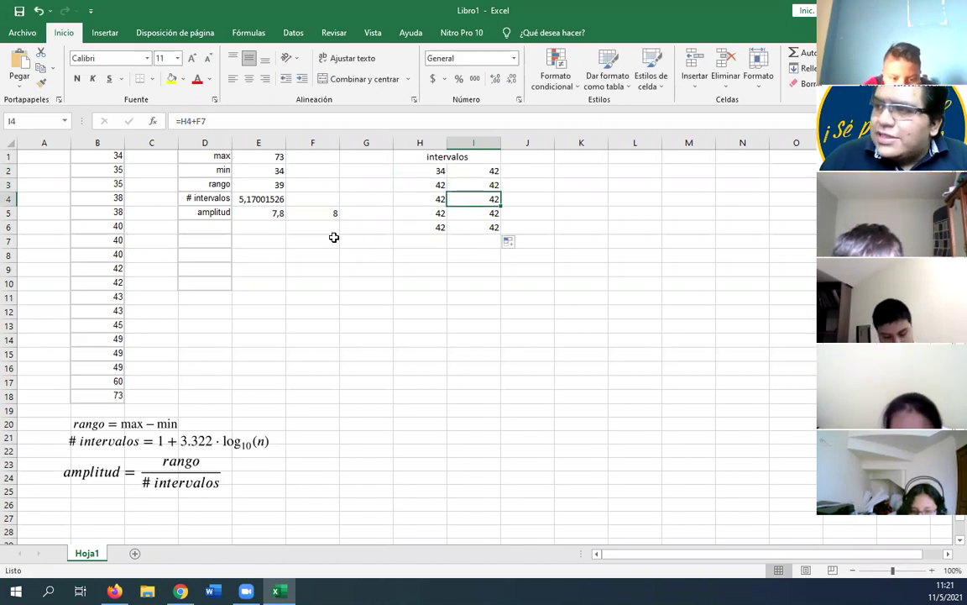
click(401, 123)
key(Escape)
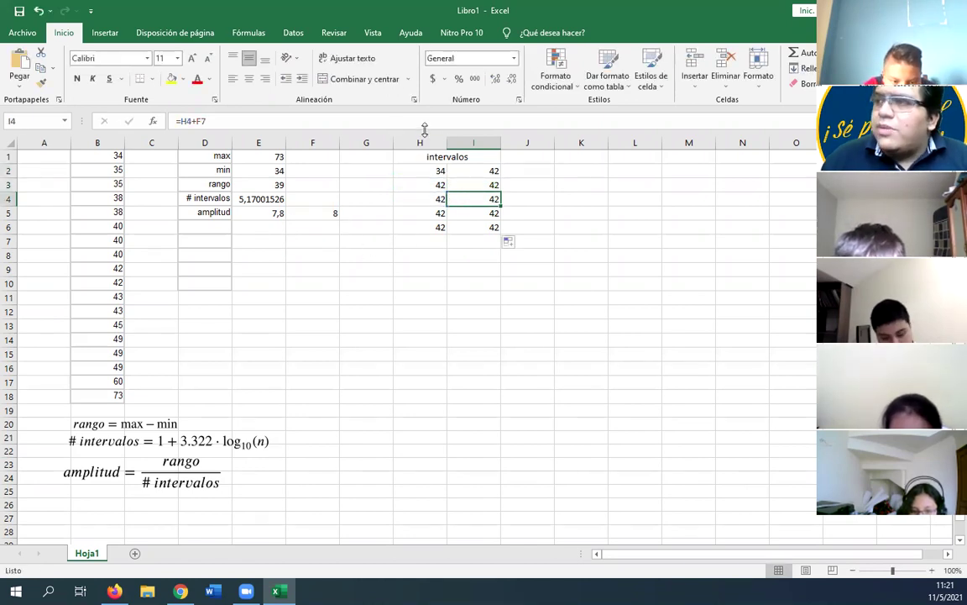
Step: Make the amplitud reference in I2 absolute so that the formula reads =H2+$F$5
click(472, 170)
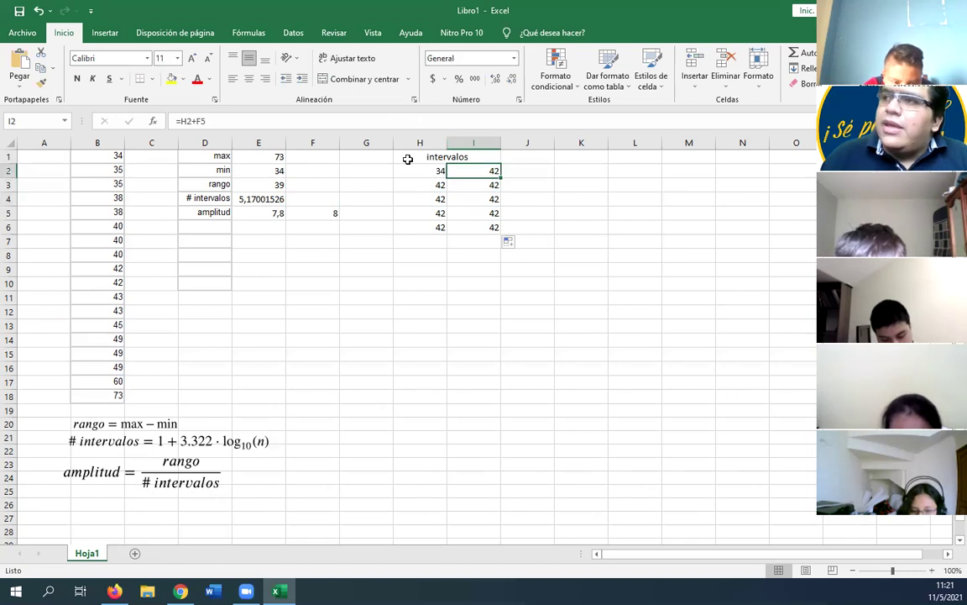
click(191, 122)
text($)
key(Right)
text($)
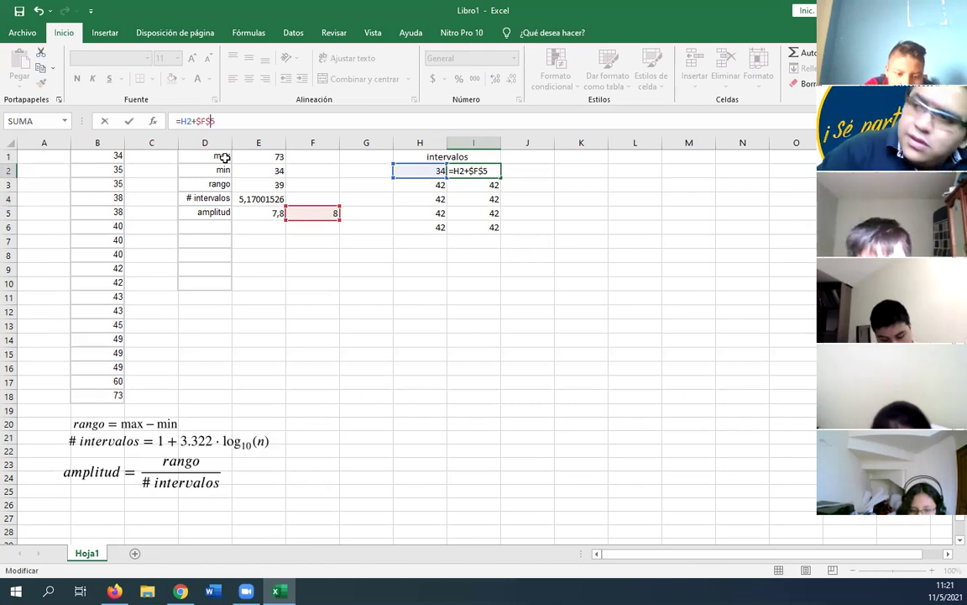
key(Return)
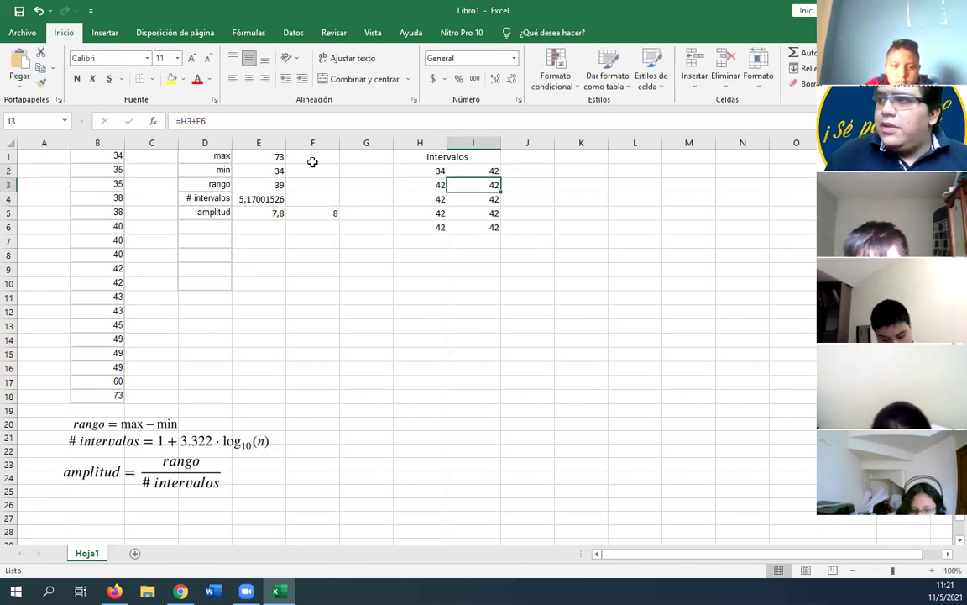
Step: Copy the absolute-reference formula from I2 down through I6 and select the whole intervalos table H1:I6
click(489, 173)
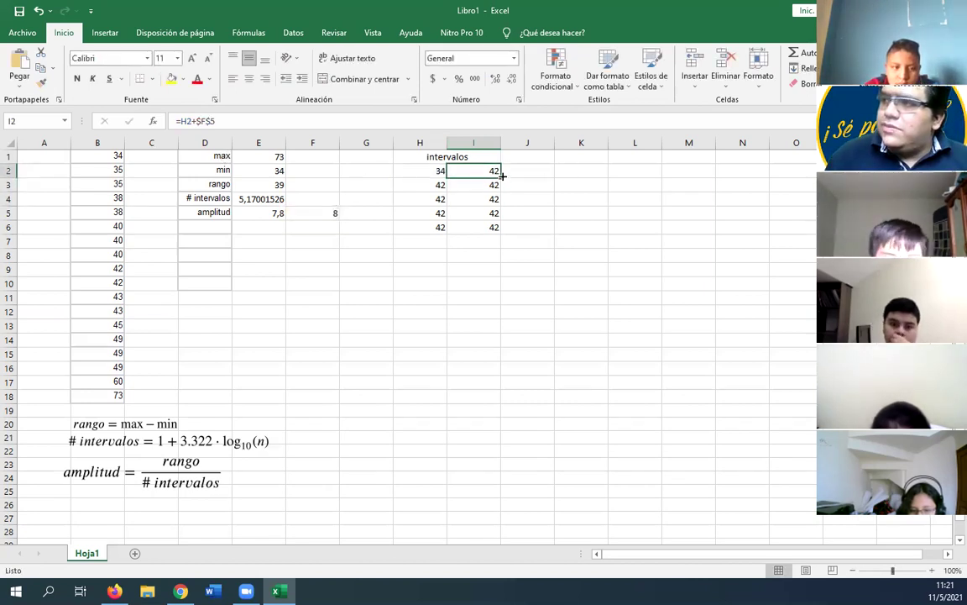
drag(501, 177, 499, 231)
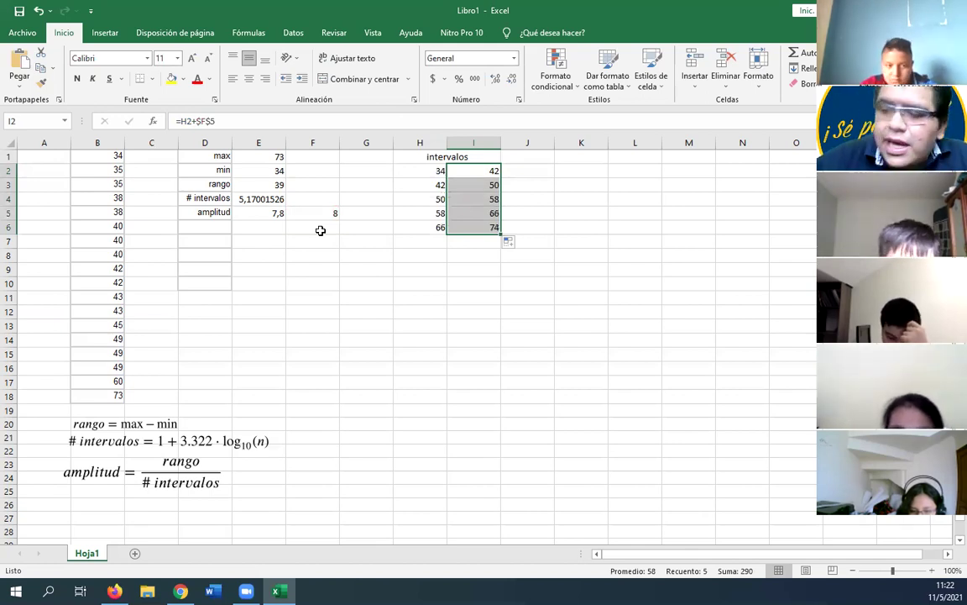
drag(415, 156, 470, 225)
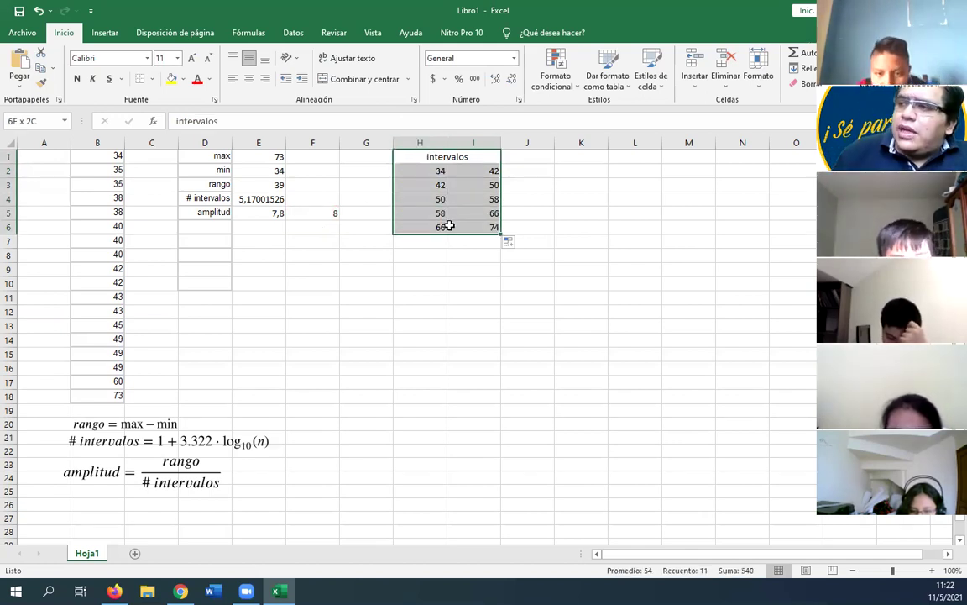
Step: Center the contents of the intervals table in H1:I6 horizontally
click(249, 78)
Step: Examine the lower and upper limits and their formulas in the interval rows from H2:I2 to H5:I5
drag(420, 185, 448, 184)
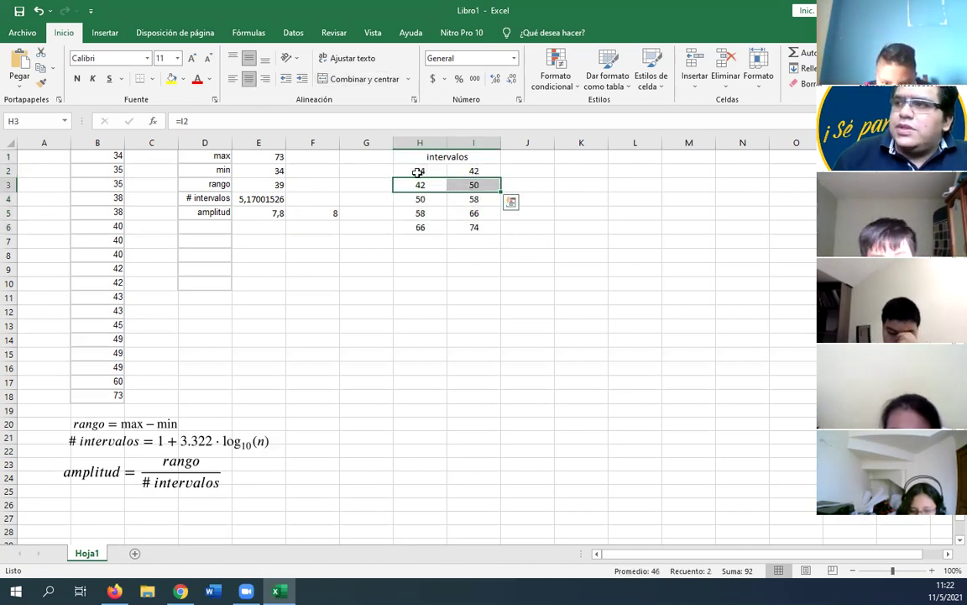
click(418, 173)
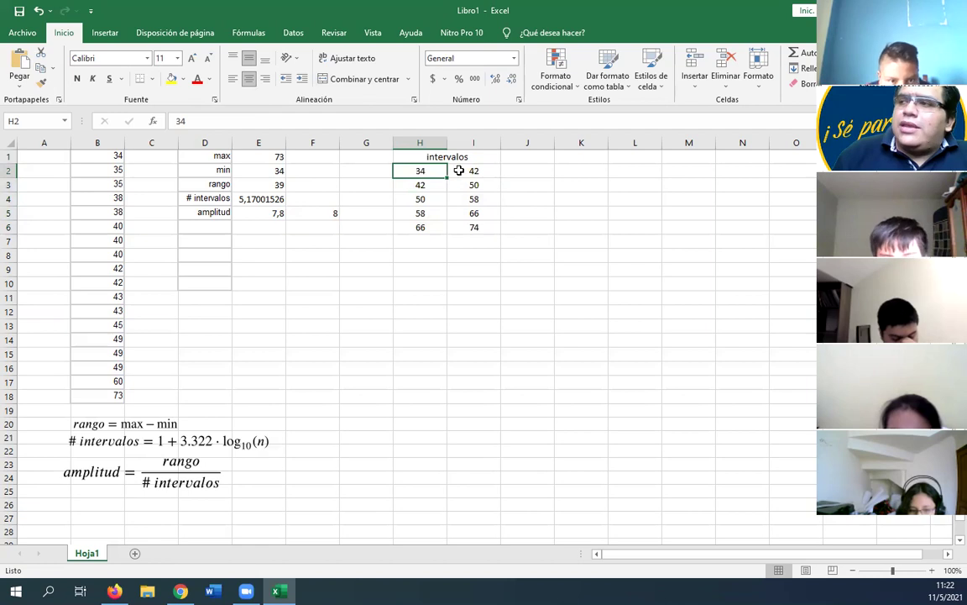
click(467, 172)
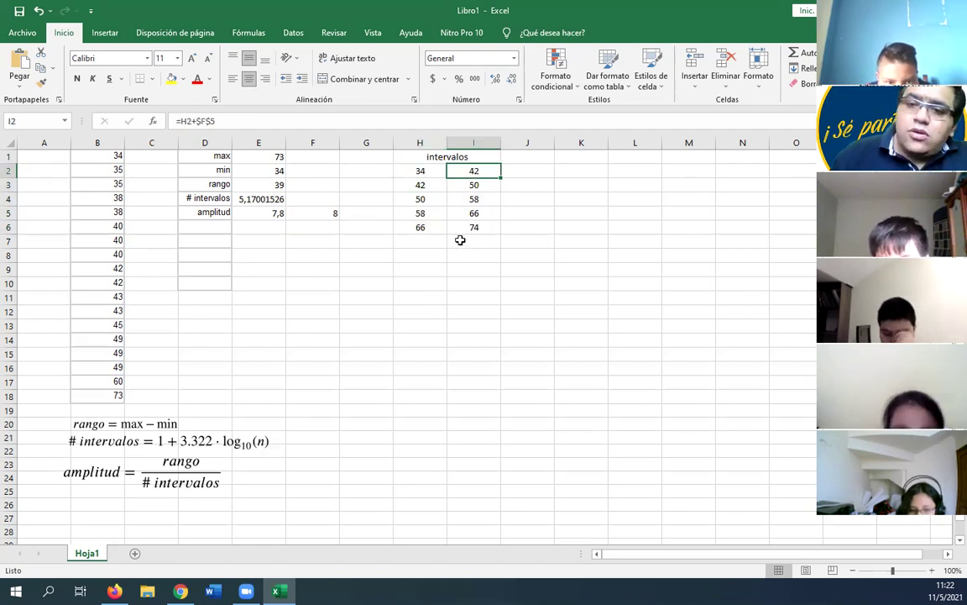
click(443, 183)
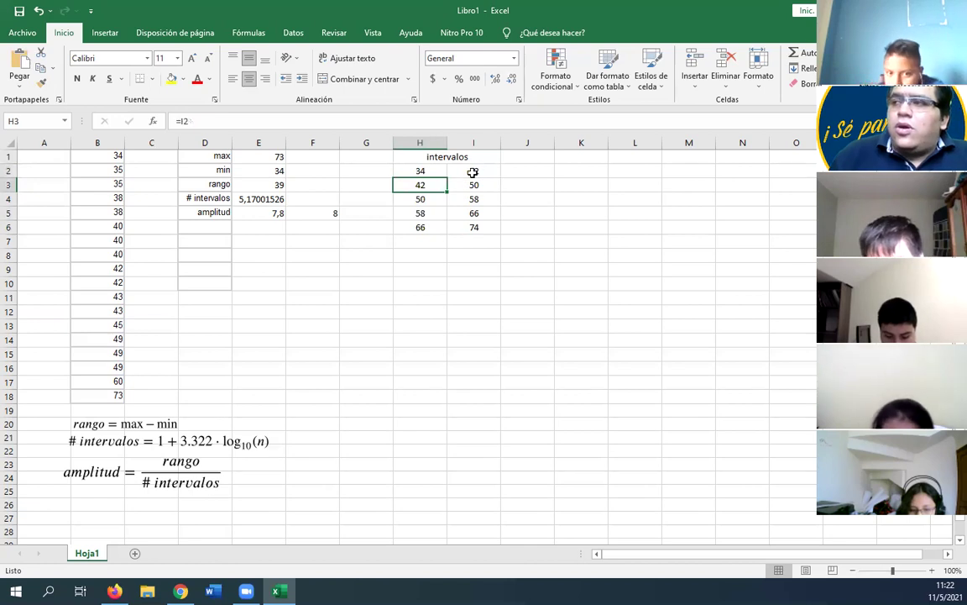
click(473, 172)
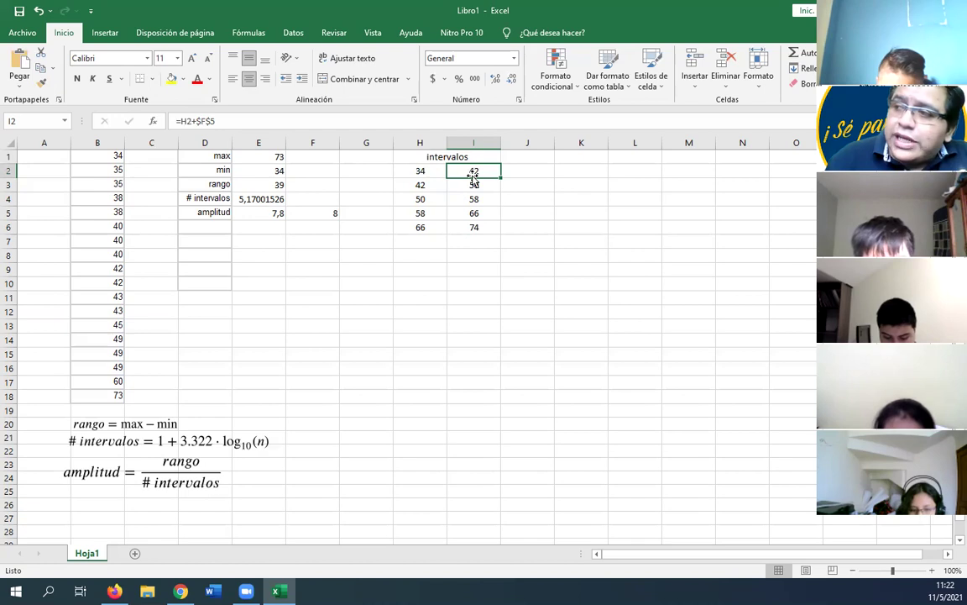
click(443, 184)
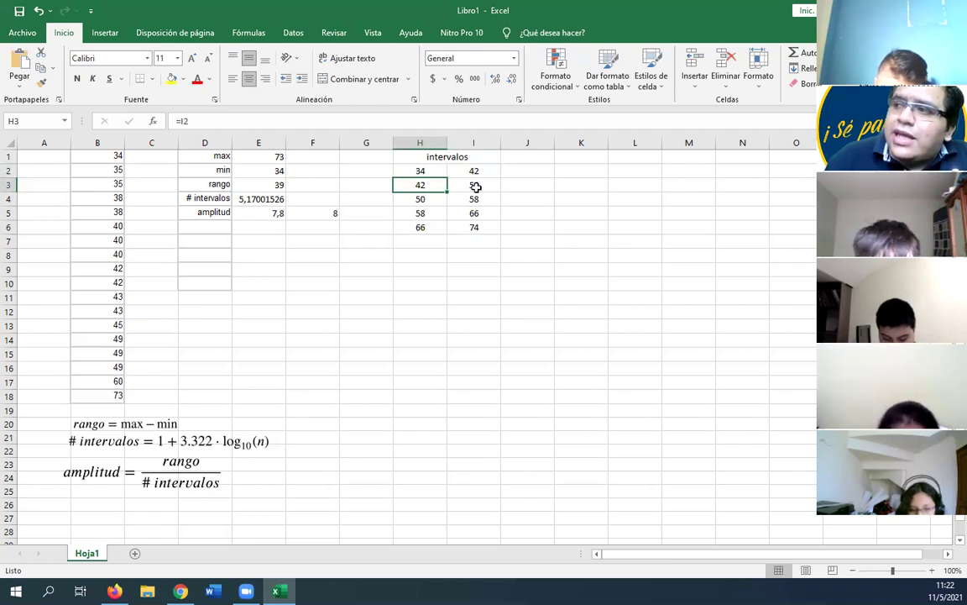
click(475, 186)
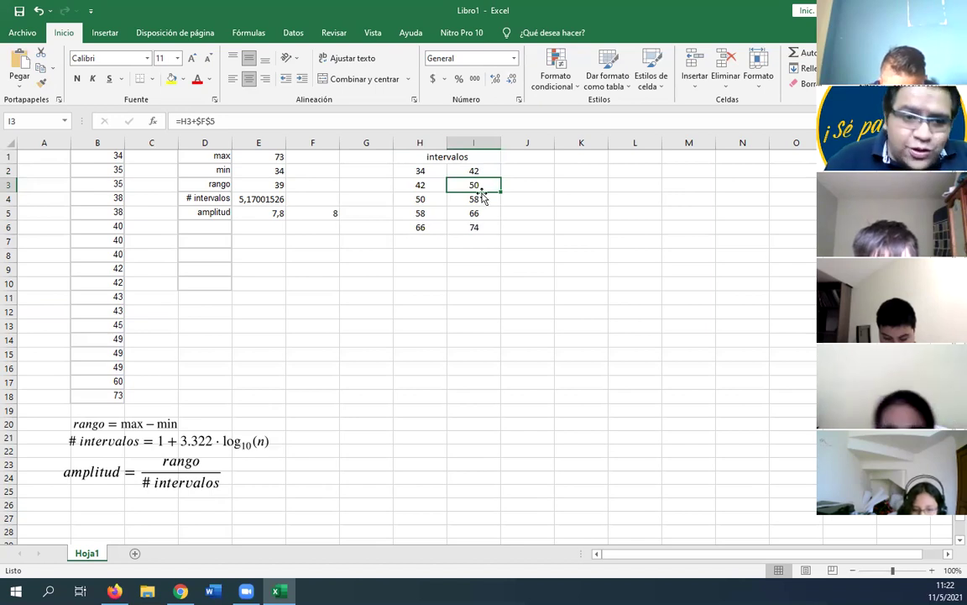
click(432, 199)
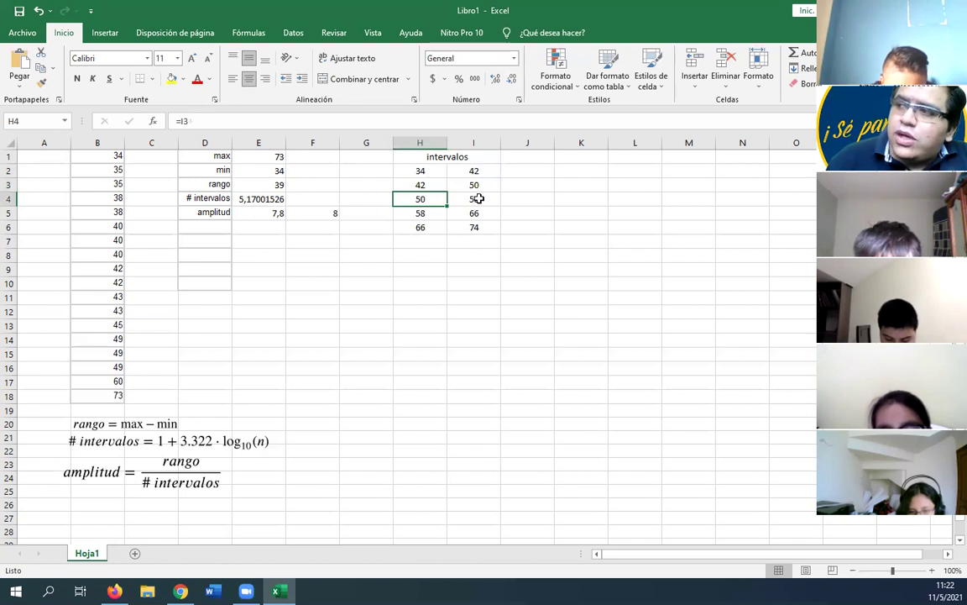
click(475, 199)
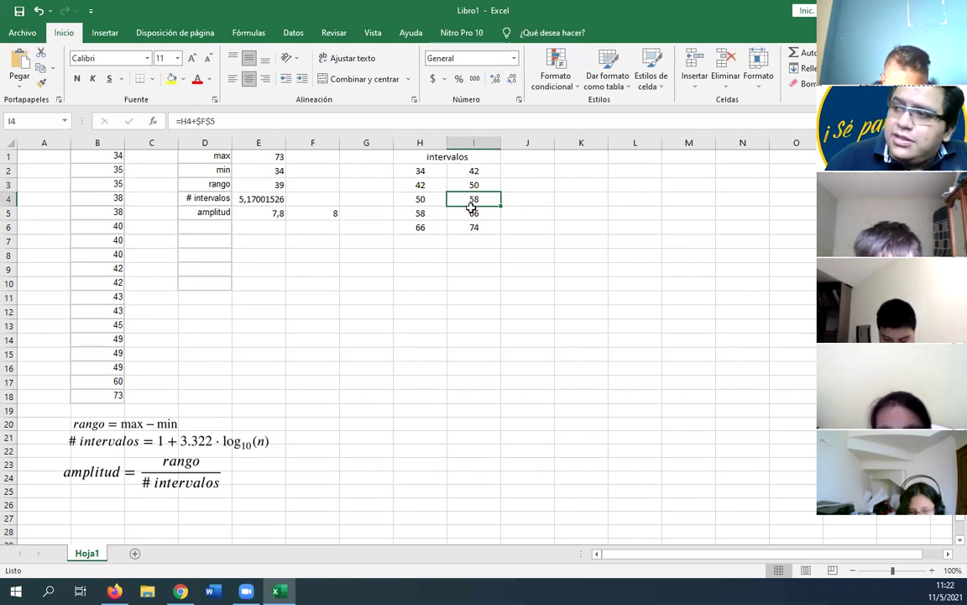
click(416, 214)
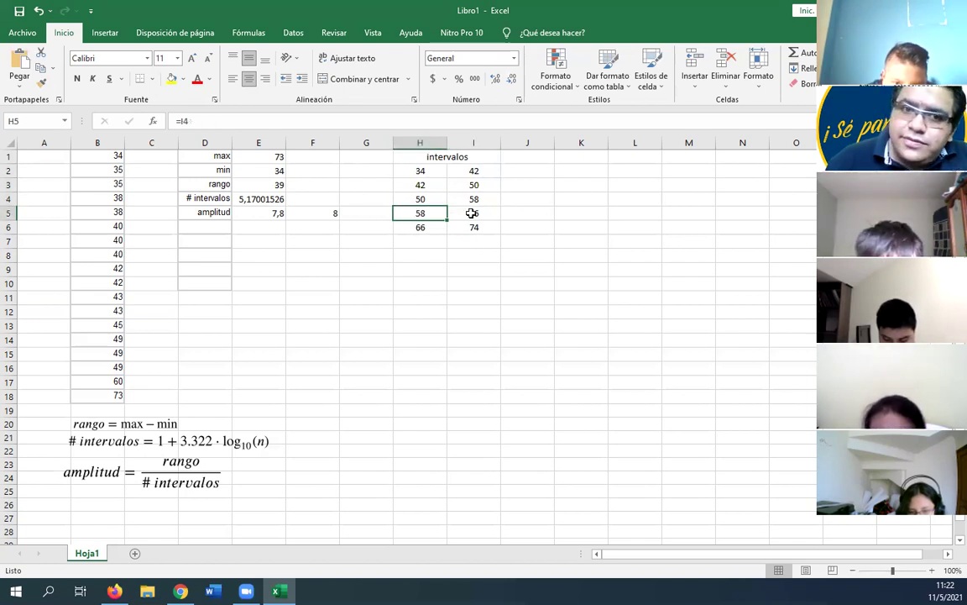
click(476, 212)
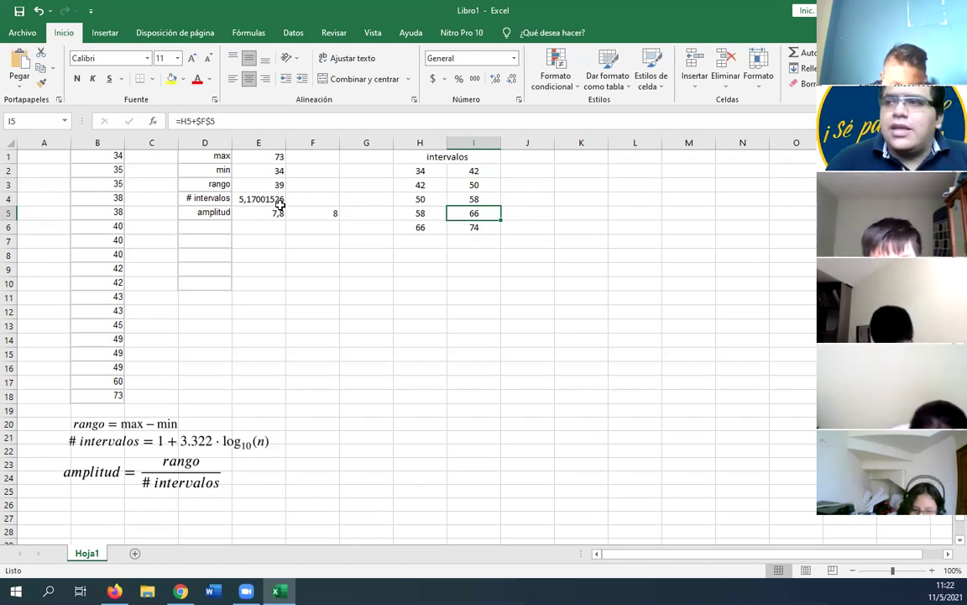
Step: Add the frequency column header "f" in J1 and center the table range H1:J6
click(514, 154)
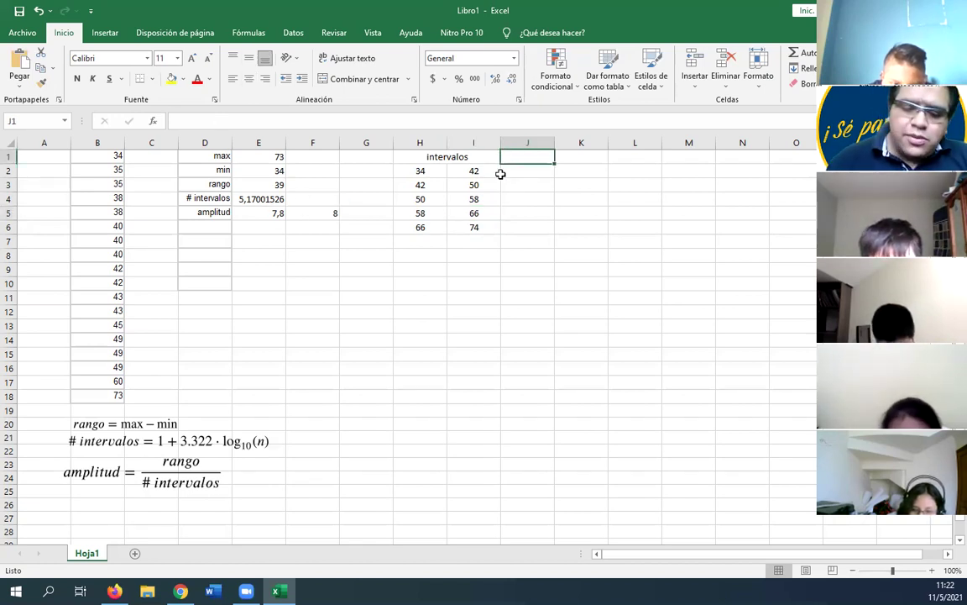
text(f)
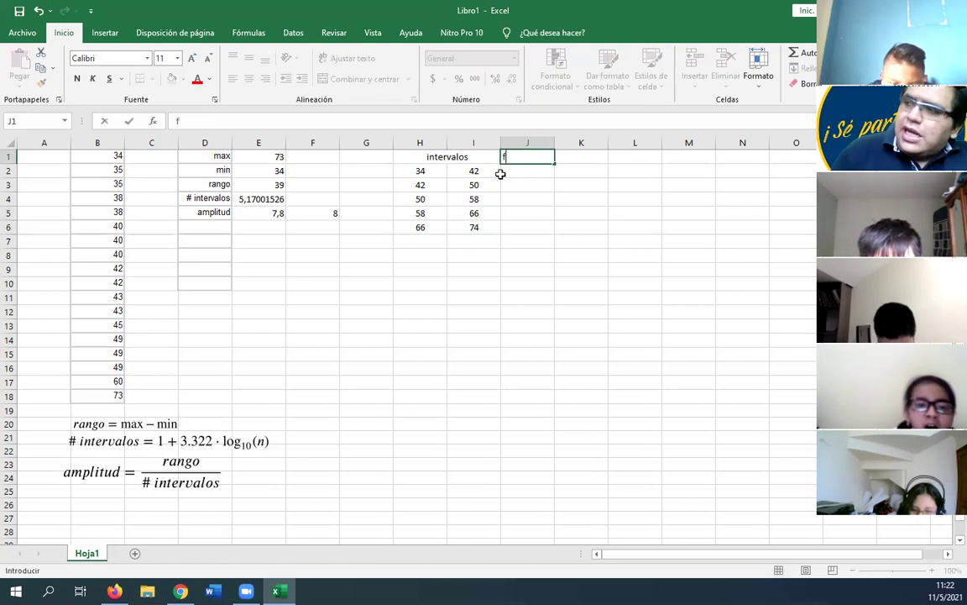
click(522, 227)
drag(430, 154, 518, 227)
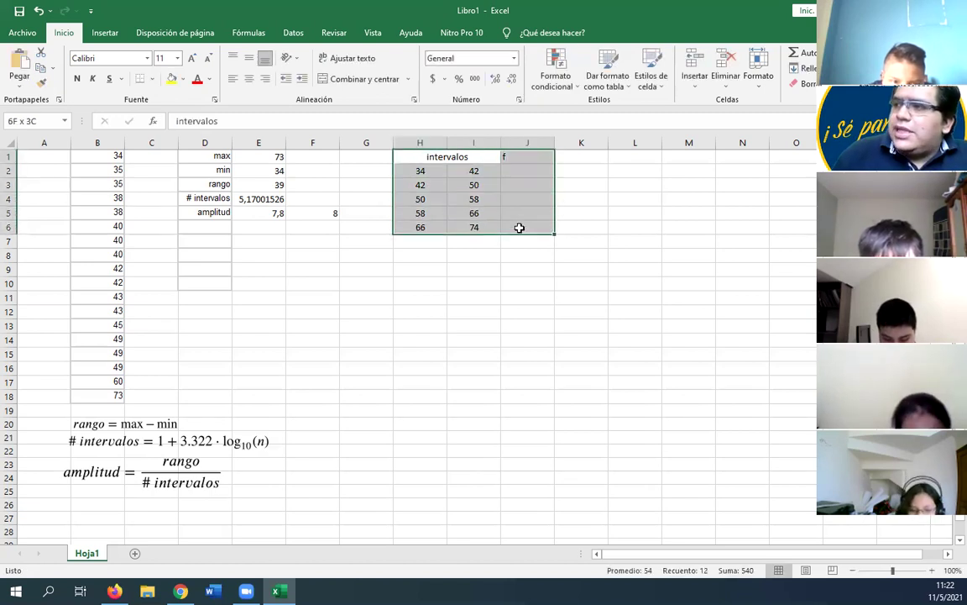
click(250, 78)
click(250, 78)
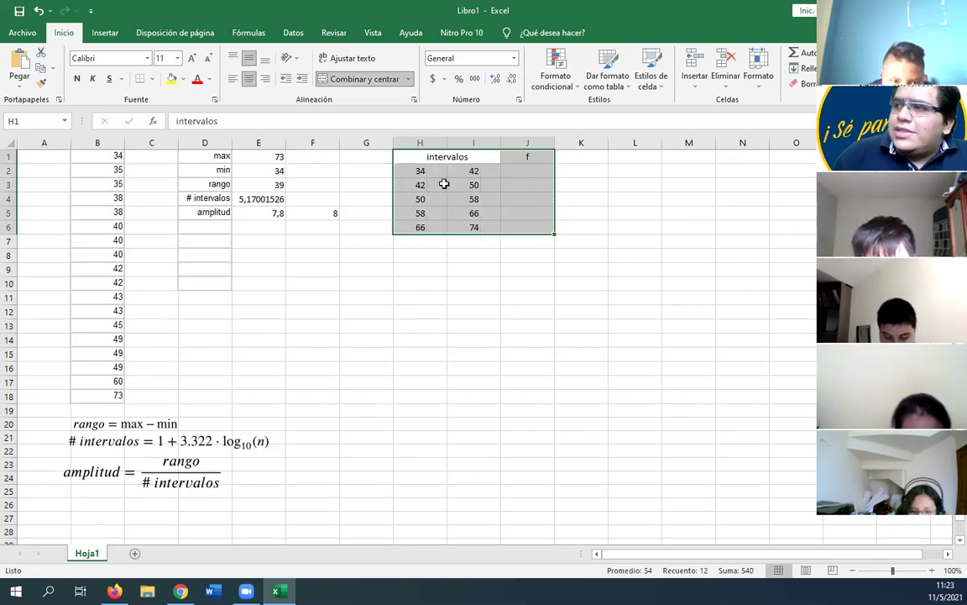
Step: Number the data values below 42 with a helper series from 1 to 8 in C1:C8
click(156, 154)
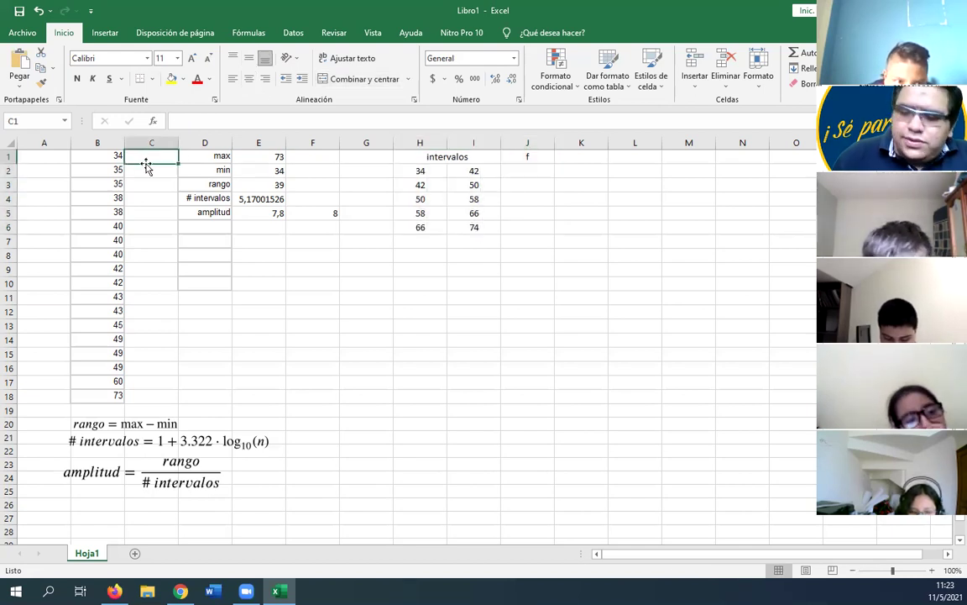
text(1)
key(Return)
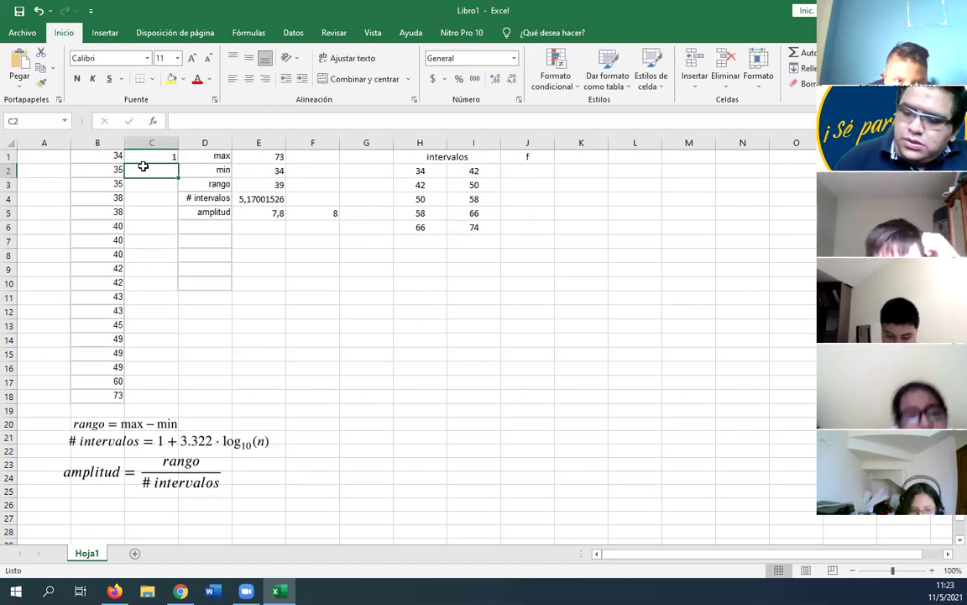
text(2)
click(147, 197)
drag(160, 155, 177, 193)
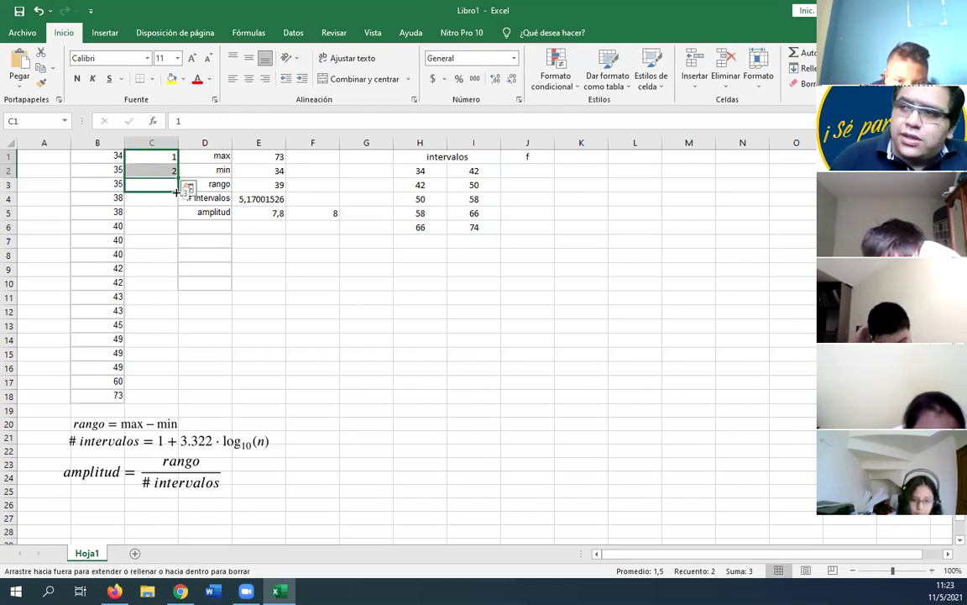
drag(176, 192, 159, 260)
Step: Enter the frequency 8 for the 34–42 interval in J2 and clear the helper numbers in C1:C8
click(123, 270)
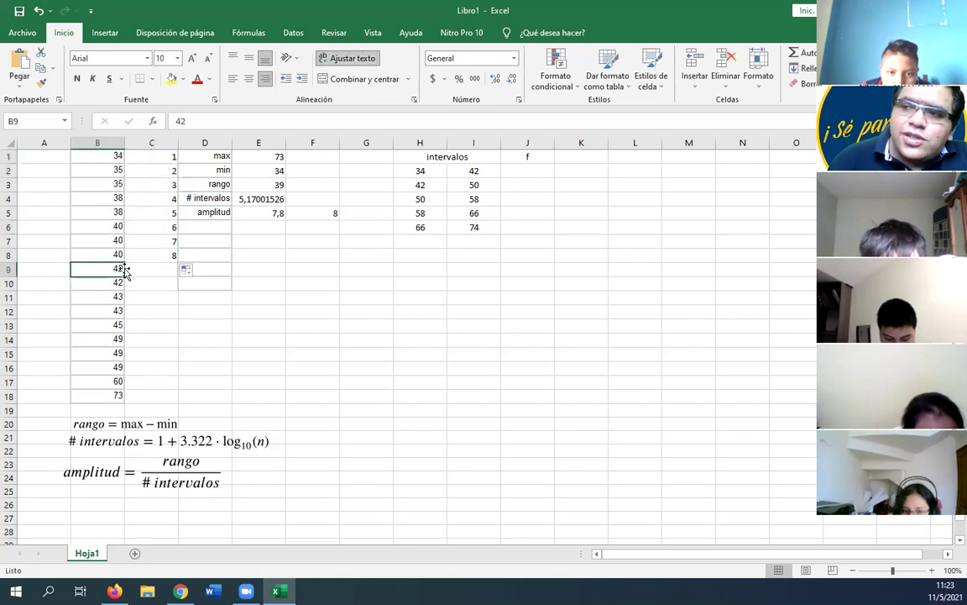
click(420, 186)
click(473, 171)
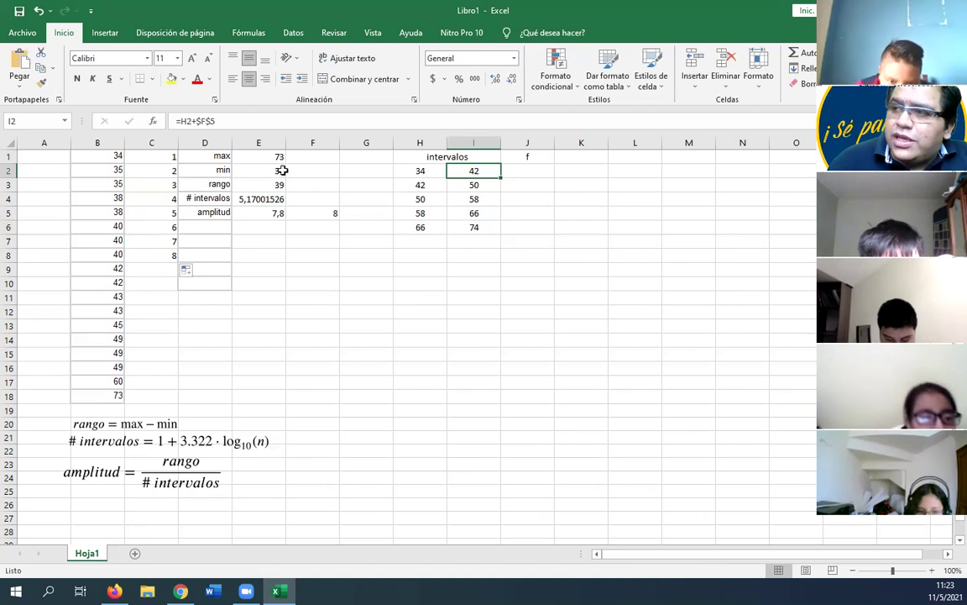
click(161, 154)
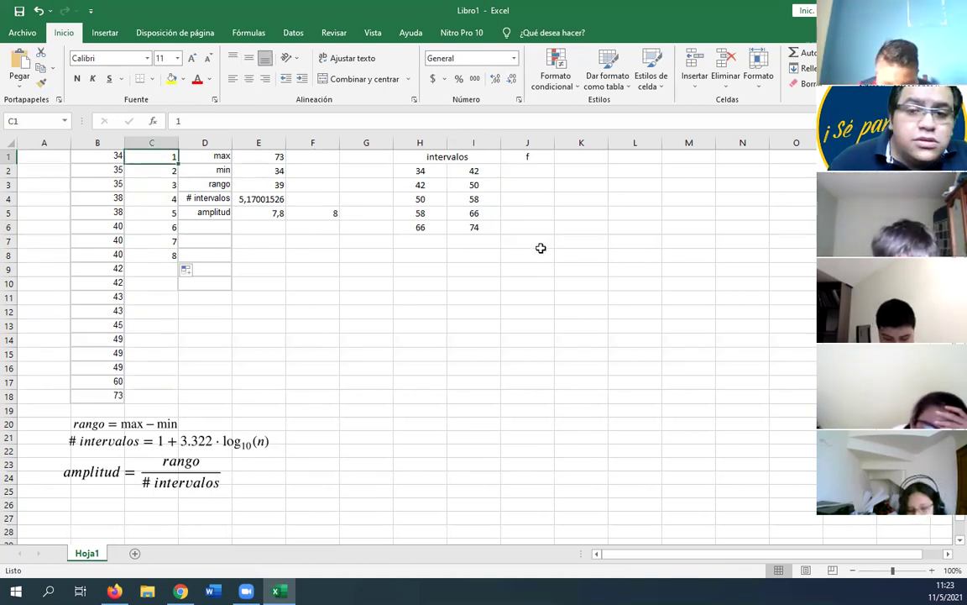
click(522, 169)
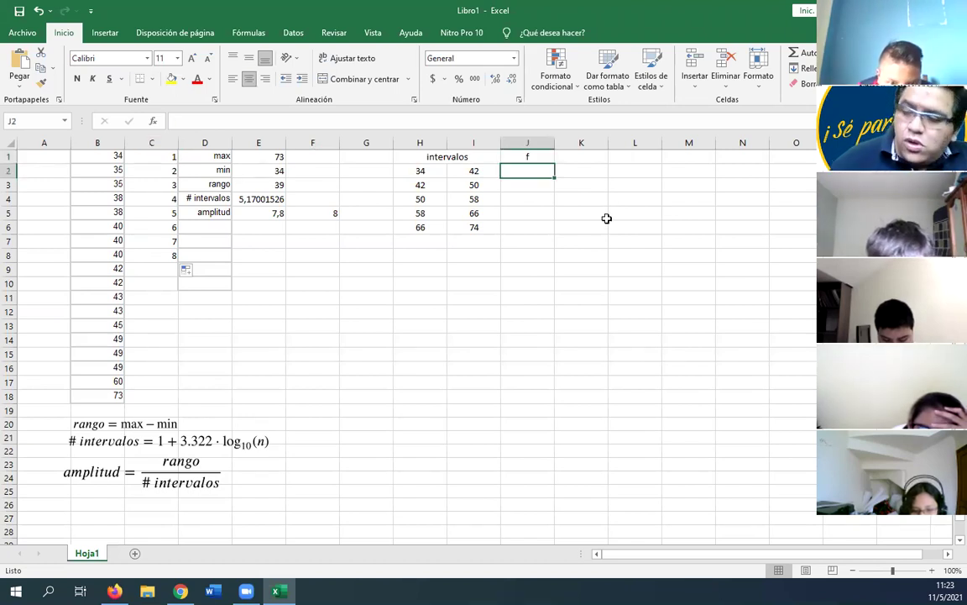
text(8)
key(Return)
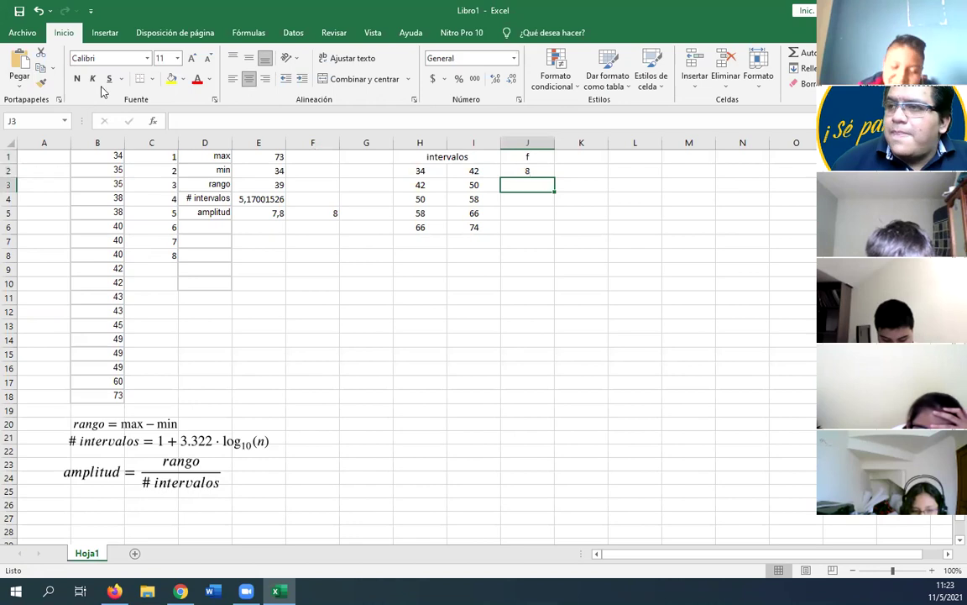
drag(141, 157, 149, 259)
key(Delete)
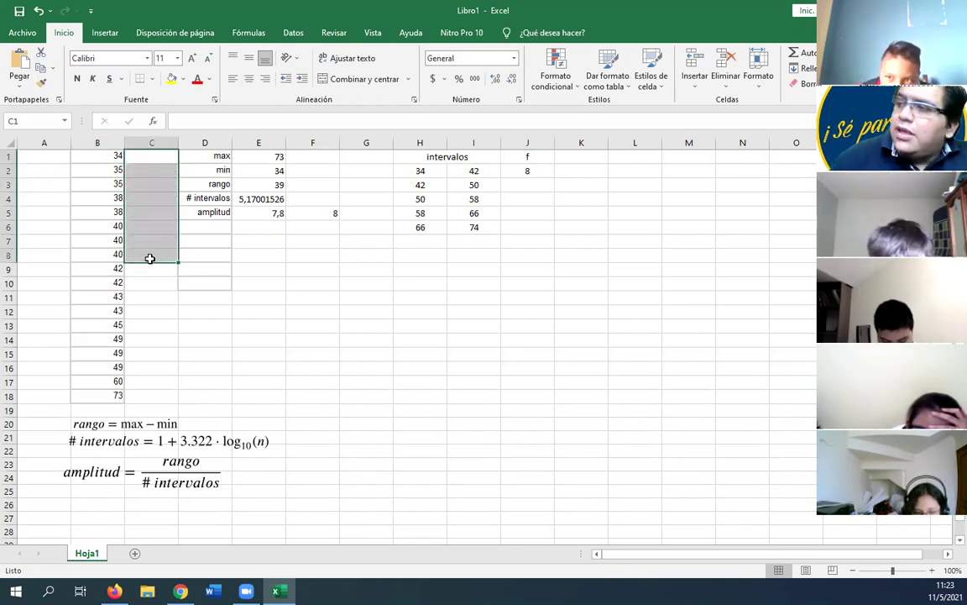
Step: Number the data values from 42 to 49 with a helper series from 1 to 8 in C9:C16
click(138, 269)
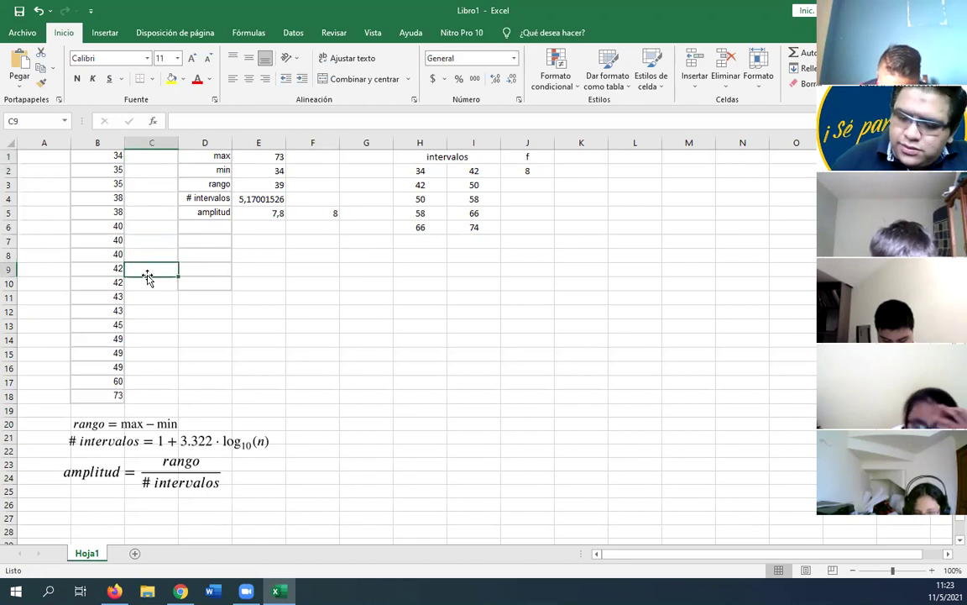
text(1)
key(Return)
text(2)
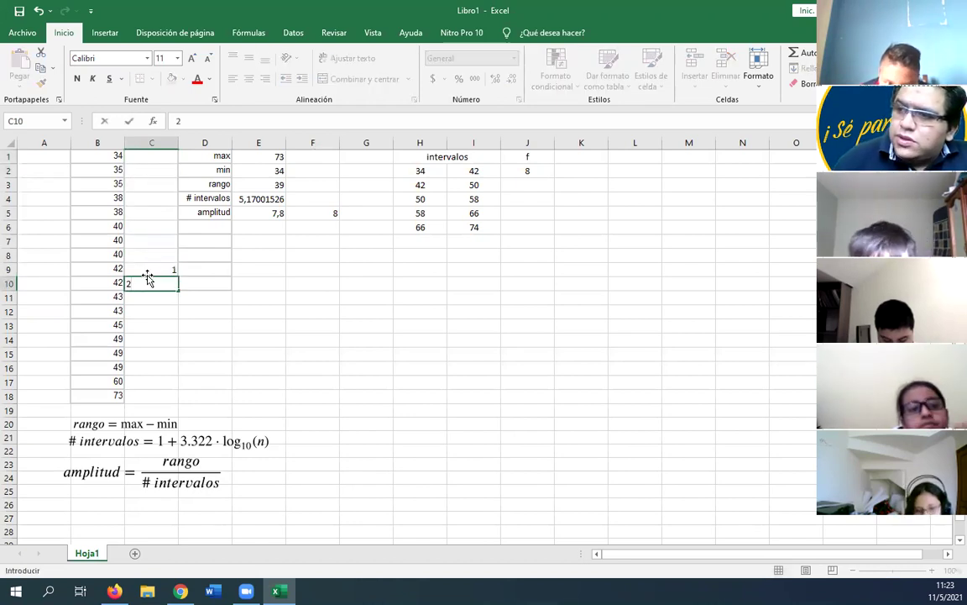
key(Return)
click(164, 269)
drag(165, 268, 164, 372)
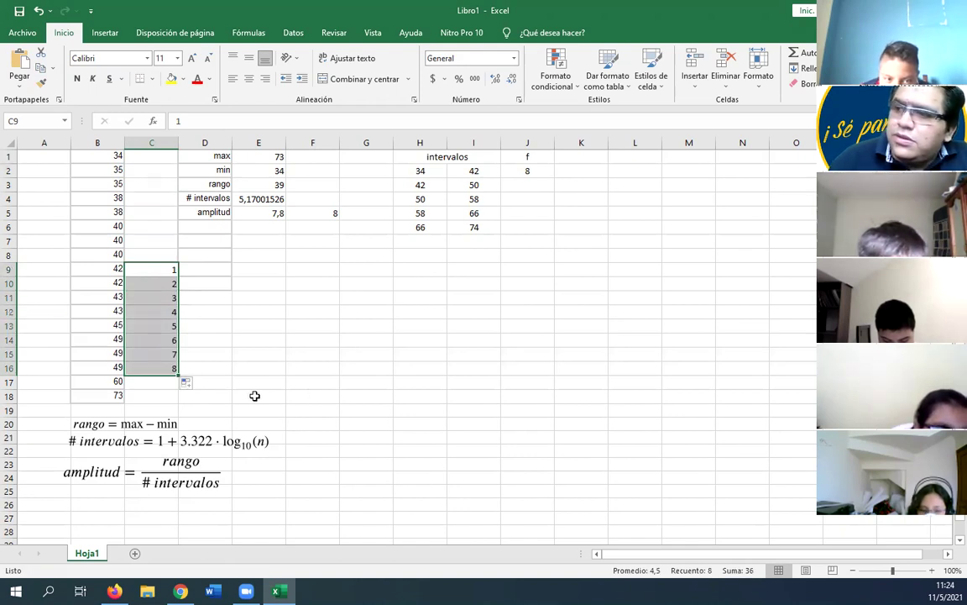
Step: Enter the frequency 8 for the 42–50 interval in J3 and clear the helper numbers in C9:C16
click(512, 185)
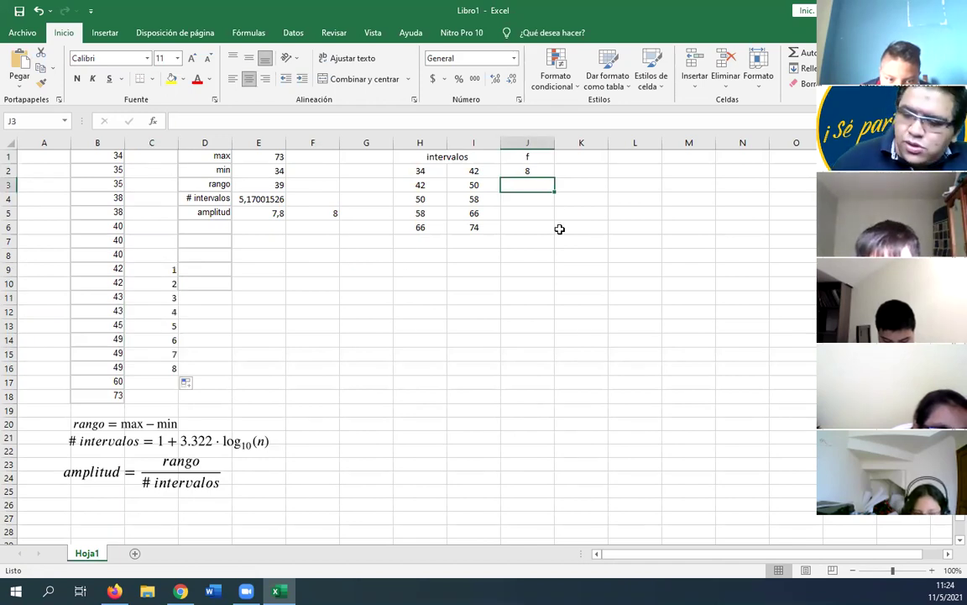
text(8)
key(Return)
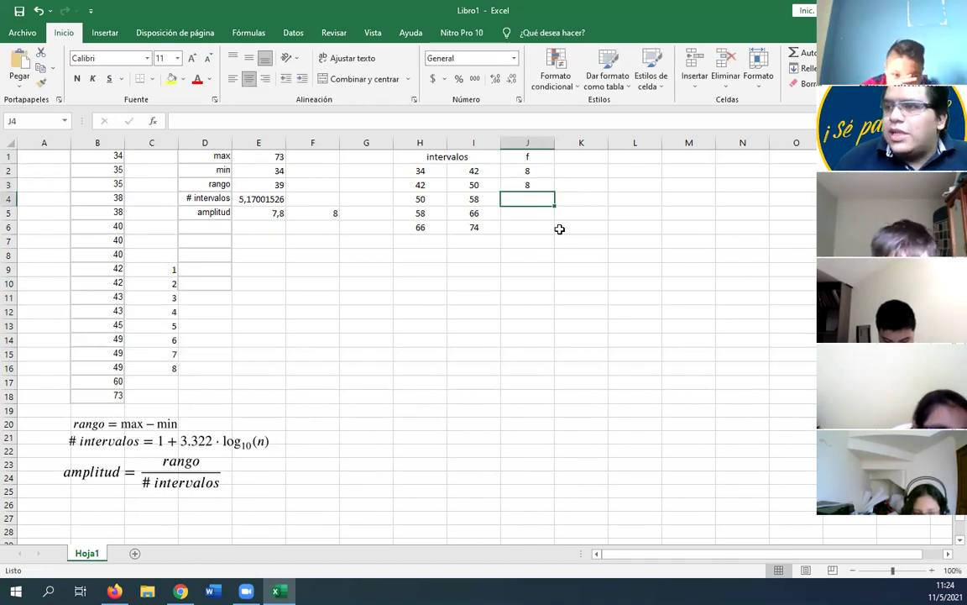
drag(162, 268, 173, 371)
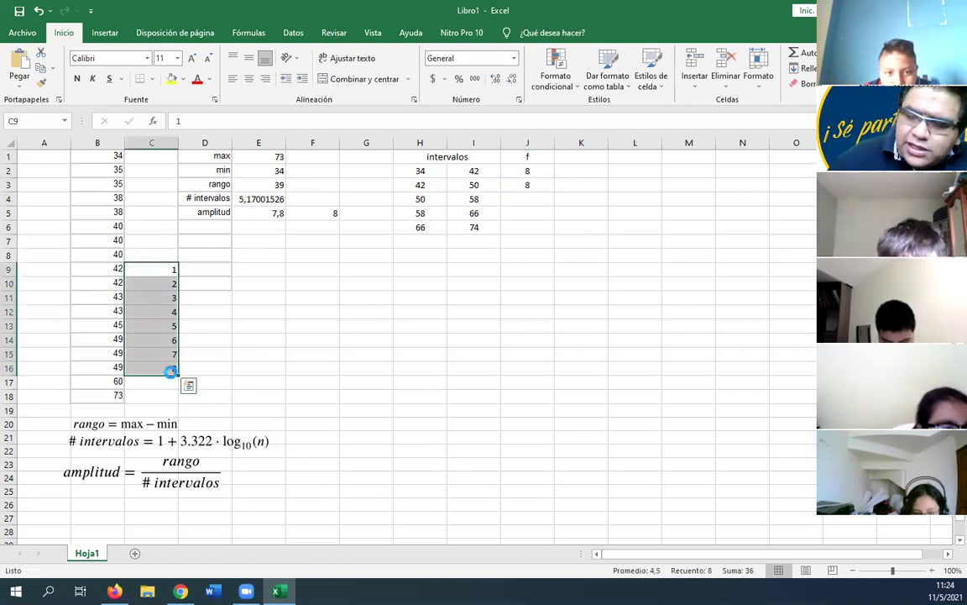
key(Delete)
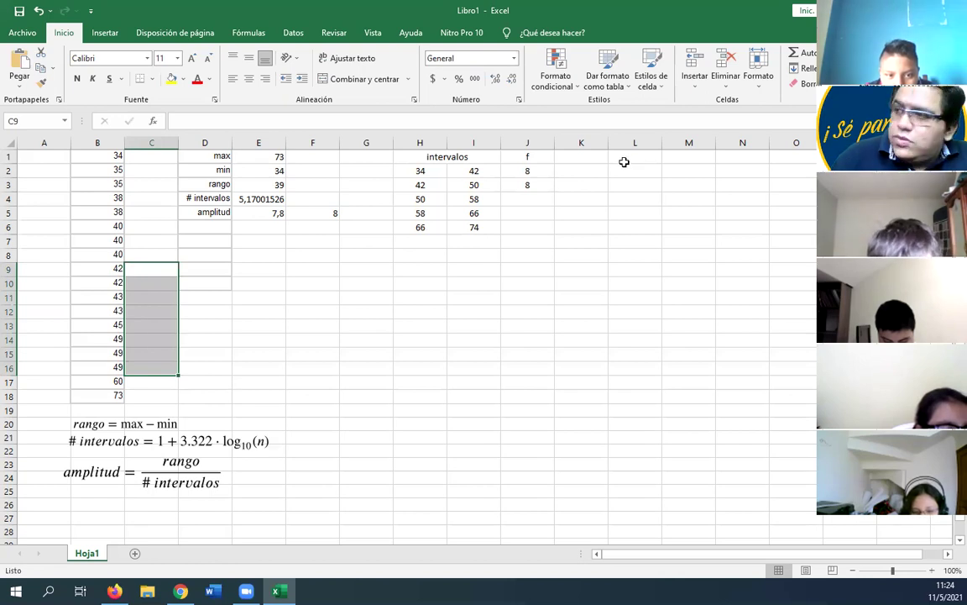
Step: Enter the frequencies 0 for the 50–58 interval in J4 and 1 for the 58–66 interval in J5
click(529, 199)
text(0)
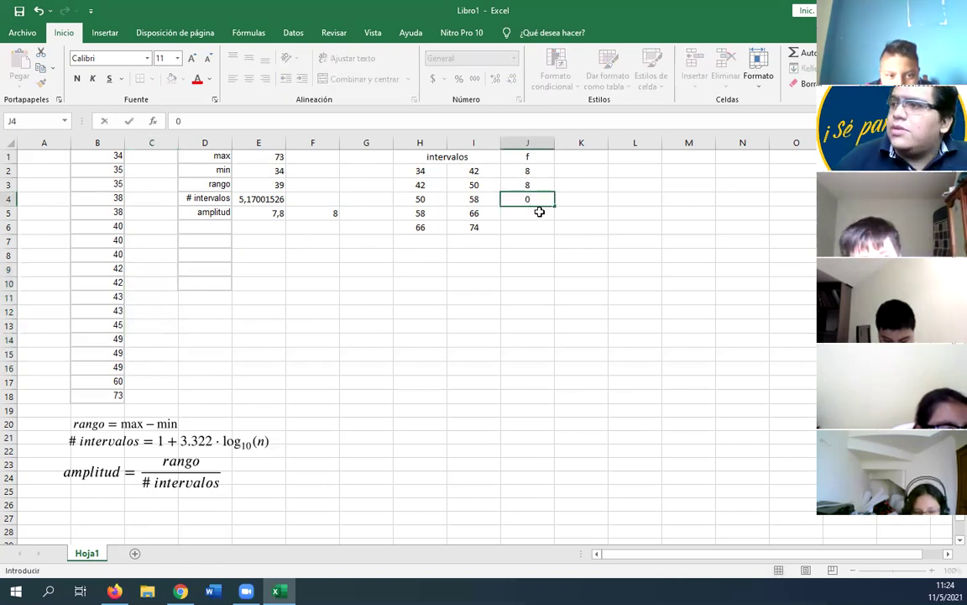
key(Return)
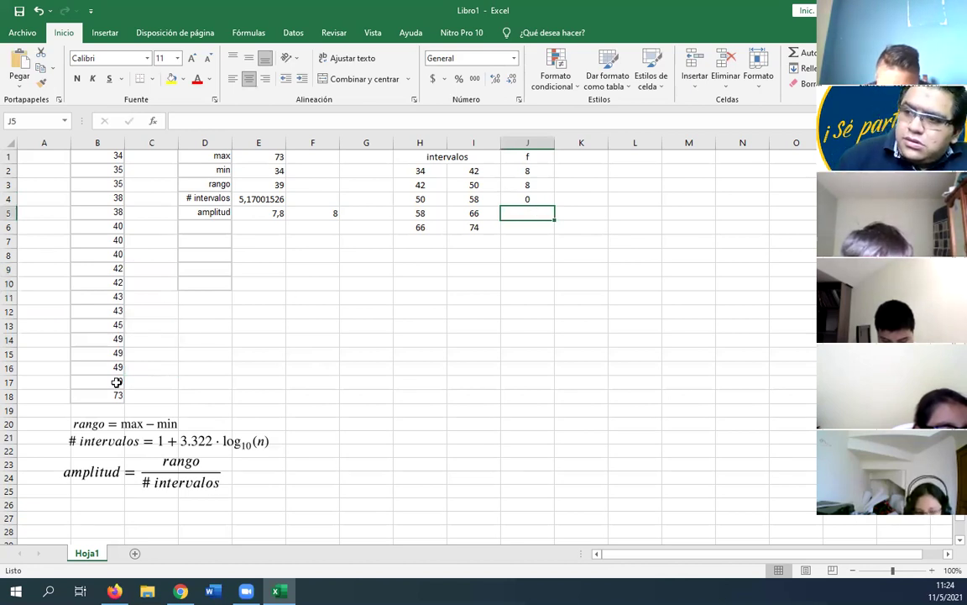
text(1)
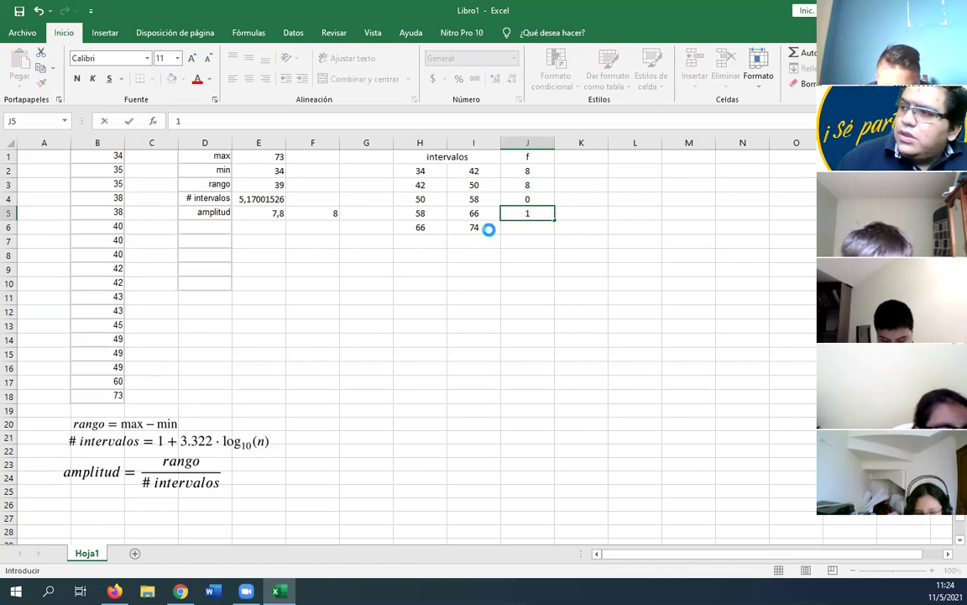
key(Return)
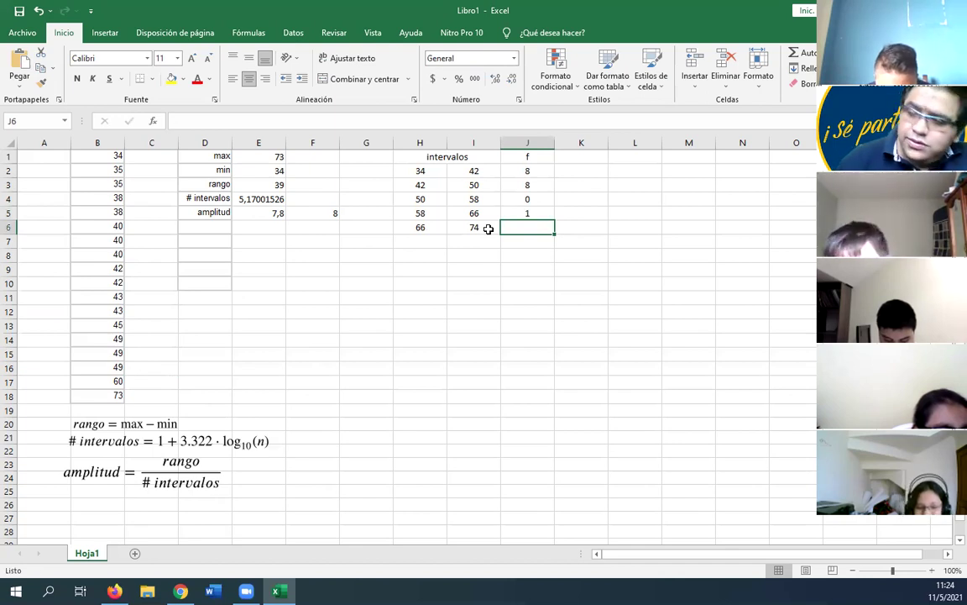
Step: Enter the frequency 1 for the 66–74 interval in J6 and nudge the # intervalos equation slightly down and to the left
text(1)
key(Tab)
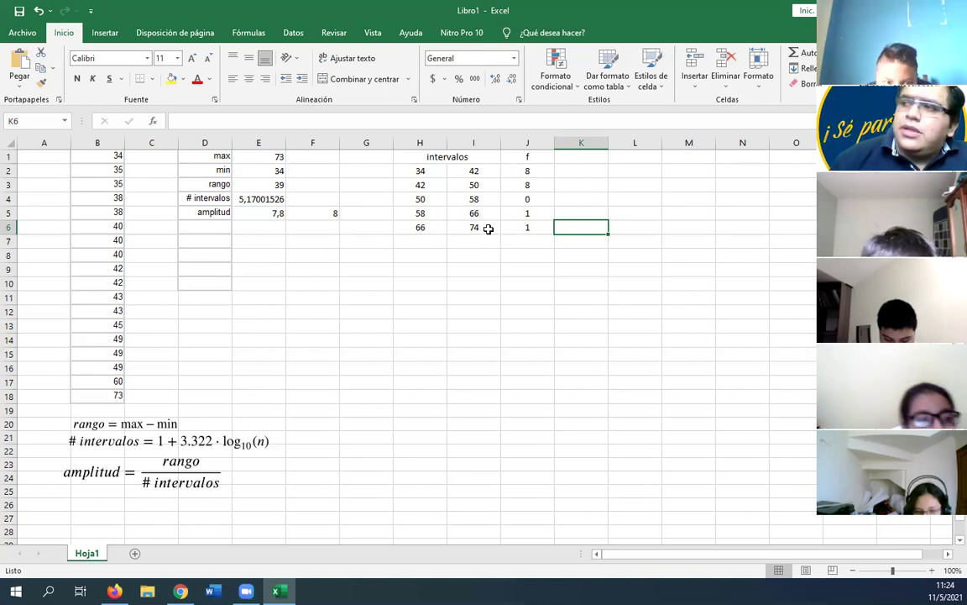
click(111, 442)
drag(111, 442, 107, 446)
Step: Head column K with "F" in K1 and start the cumulative frequency in K2 with =J2
click(565, 160)
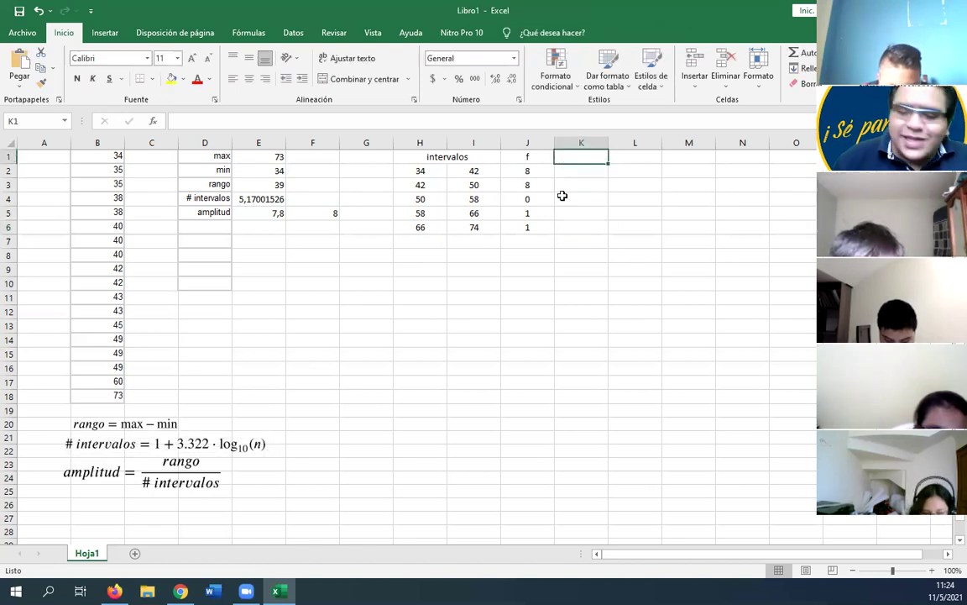
text(F)
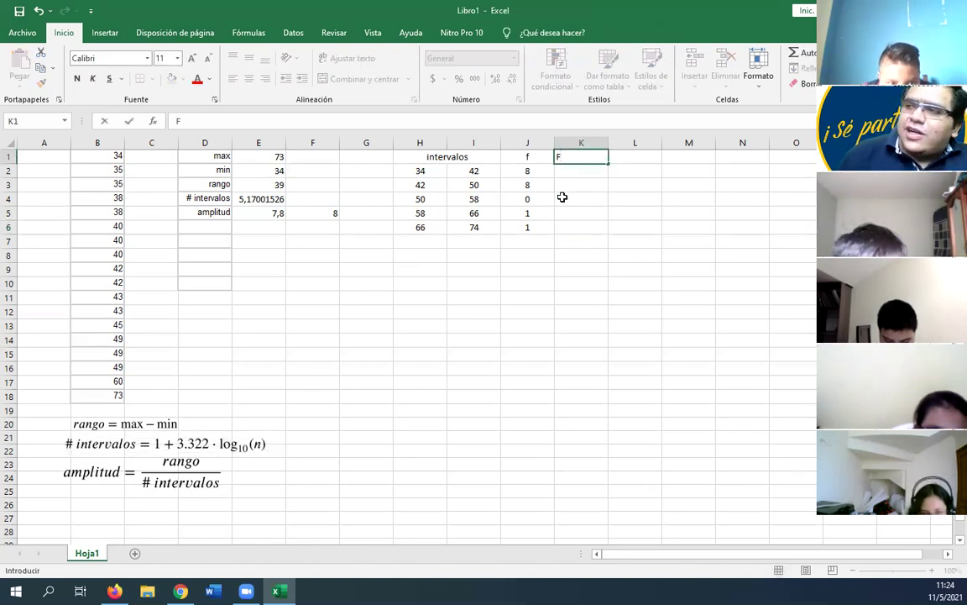
click(578, 173)
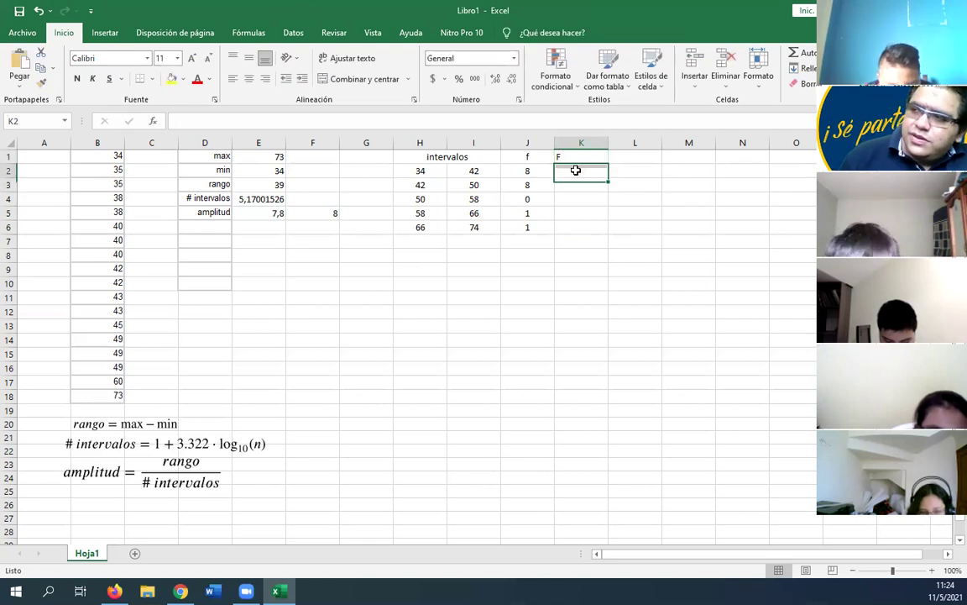
text(=)
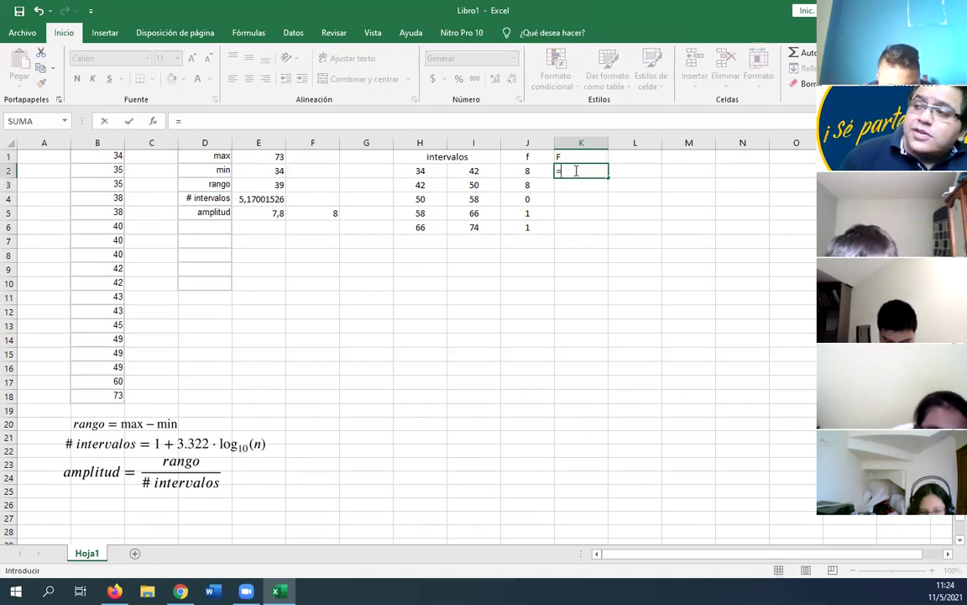
click(524, 174)
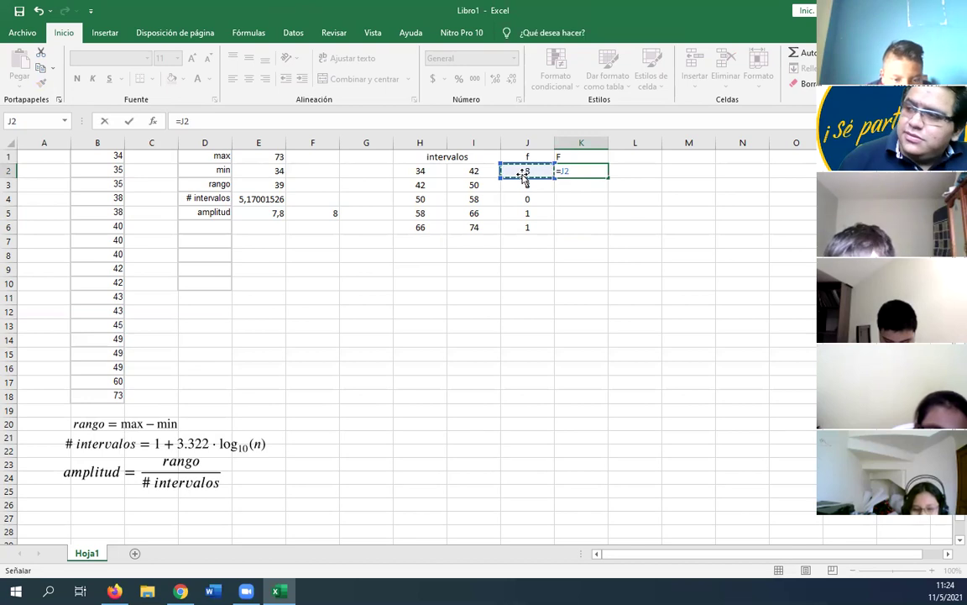
key(Return)
Step: Enter =K2+J3 in K3 and fill the cumulative frequency formula down to K6
text(=)
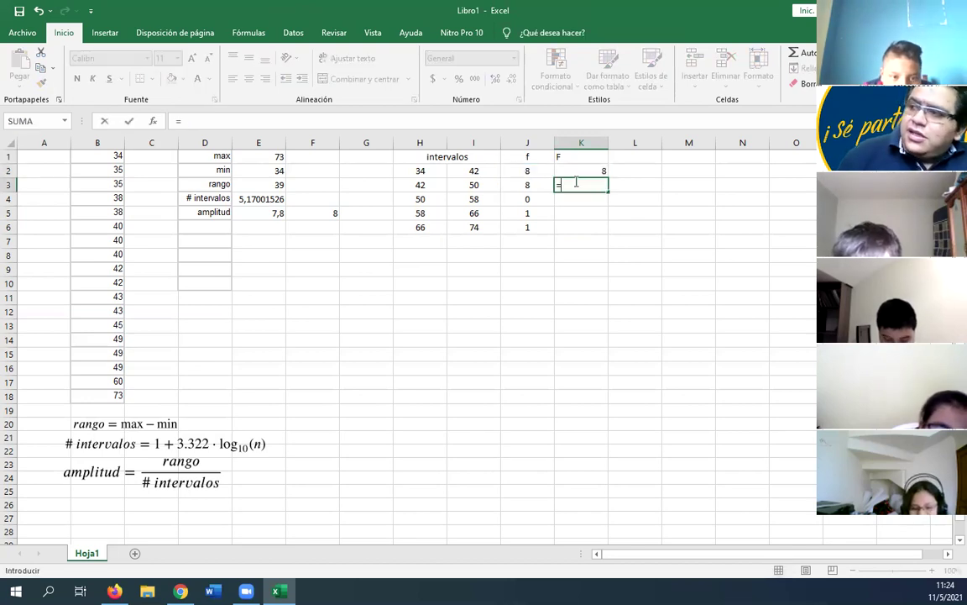
click(583, 173)
text(+)
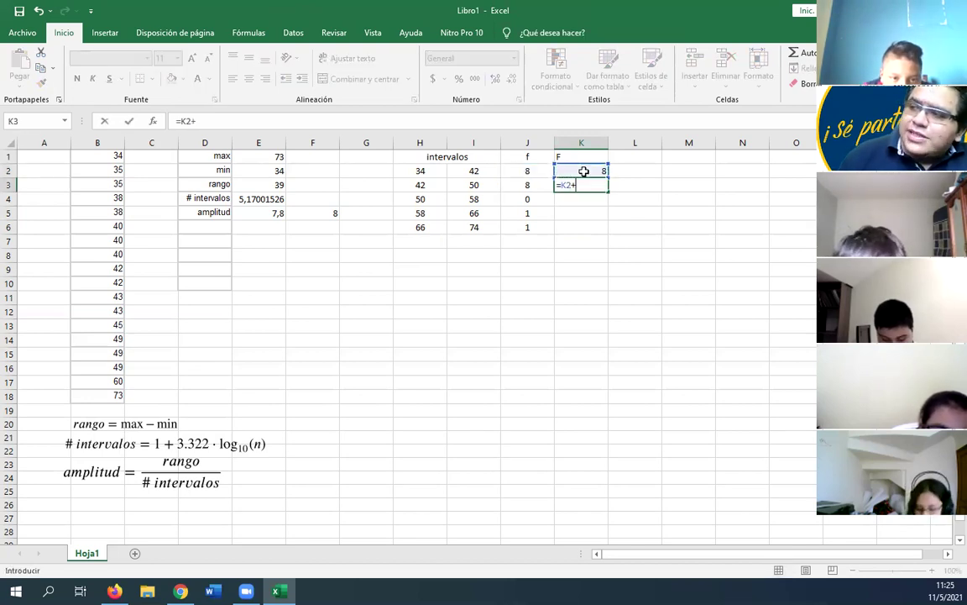
click(537, 186)
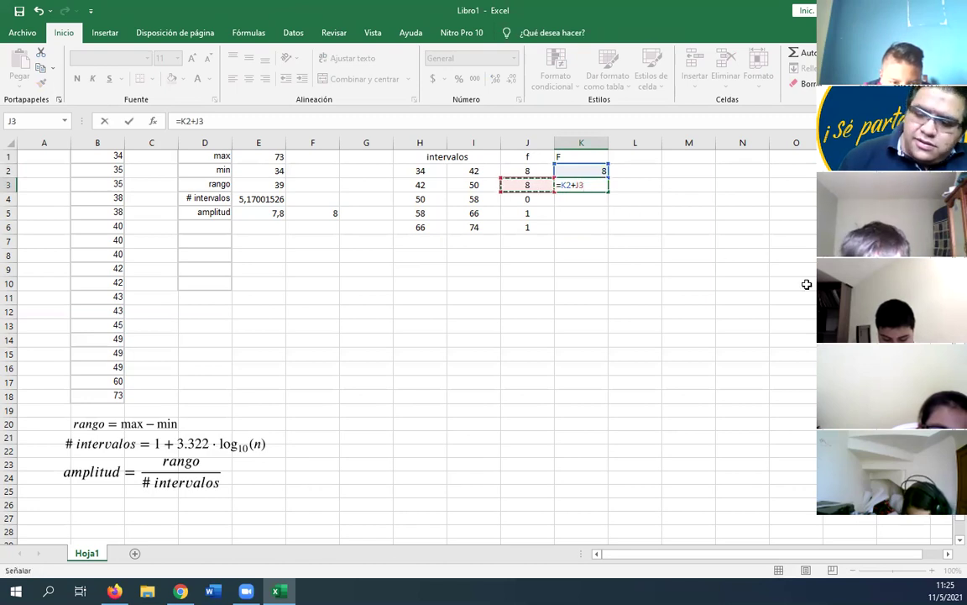
key(Return)
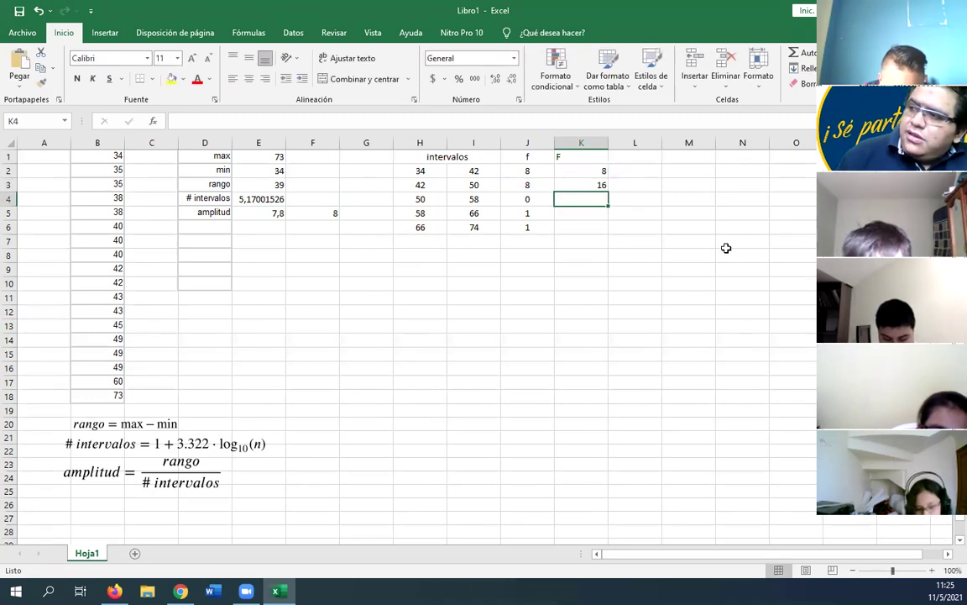
click(601, 188)
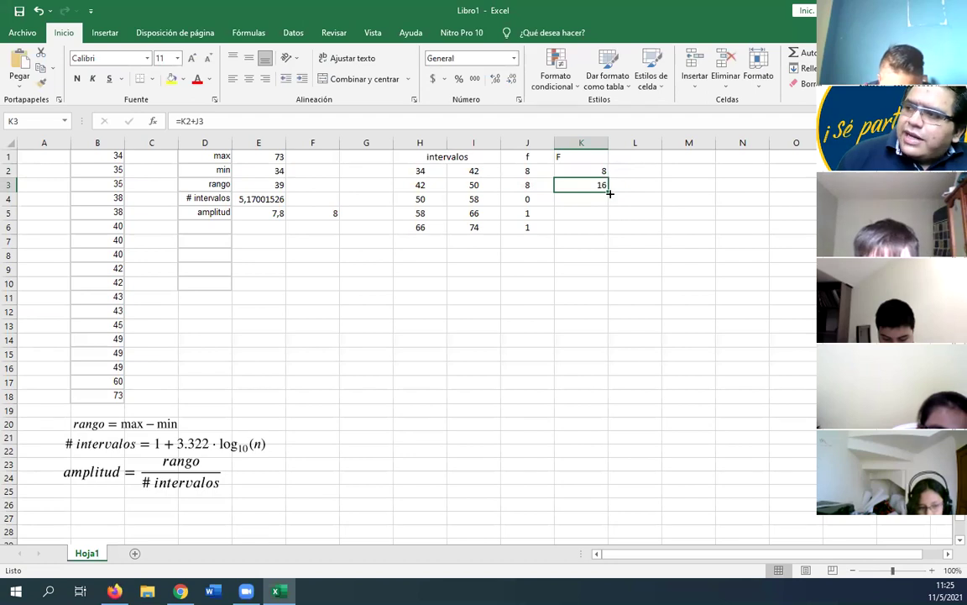
drag(611, 193, 611, 229)
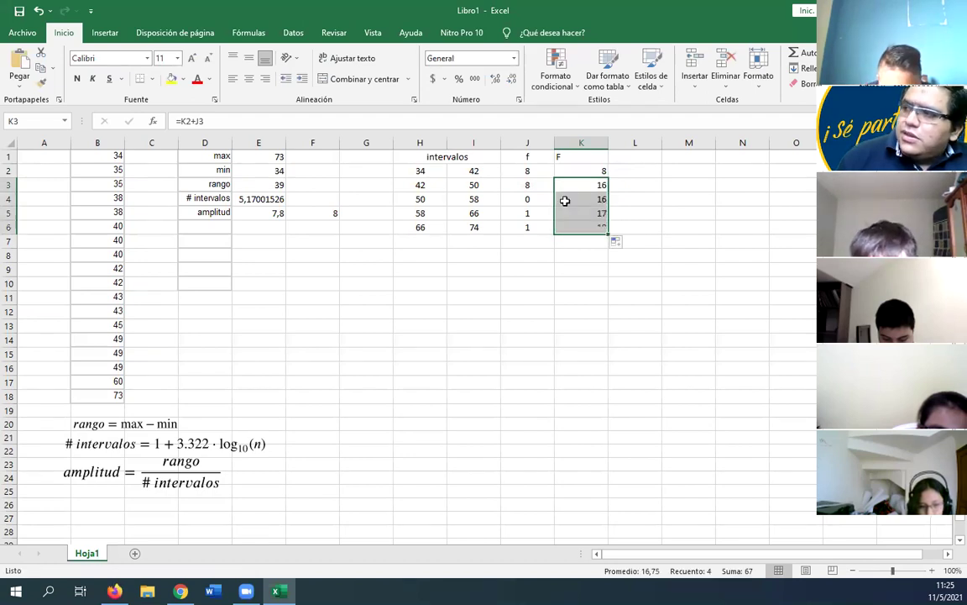
Step: Add an AutoSum total of the frequencies J2:J6 in J7 and centre J2:J7 horizontally and vertically
drag(536, 173, 532, 224)
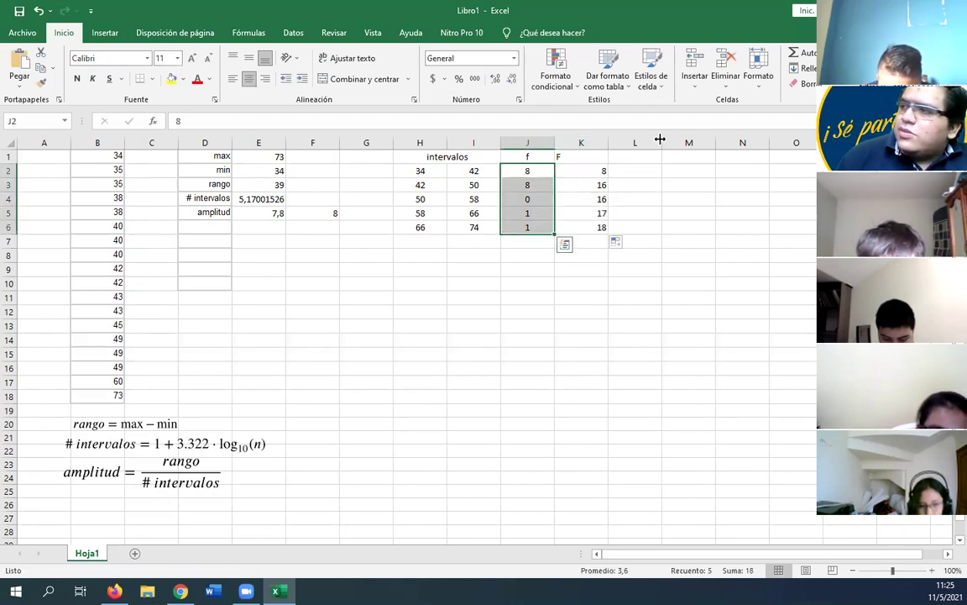
click(794, 52)
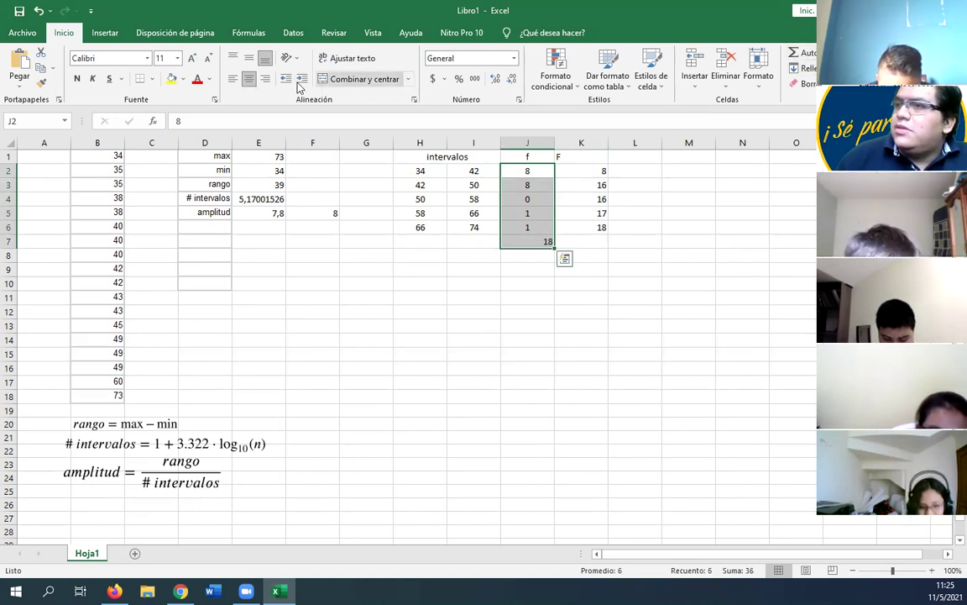
click(249, 60)
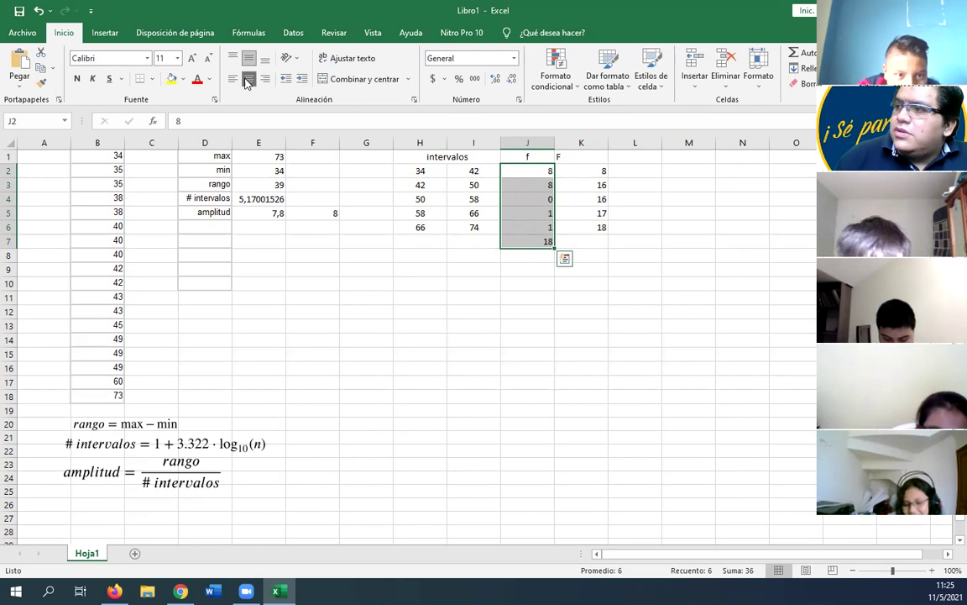
click(248, 80)
Step: Centre the cumulative frequency column K1:K6 horizontally and vertically
drag(581, 157, 583, 227)
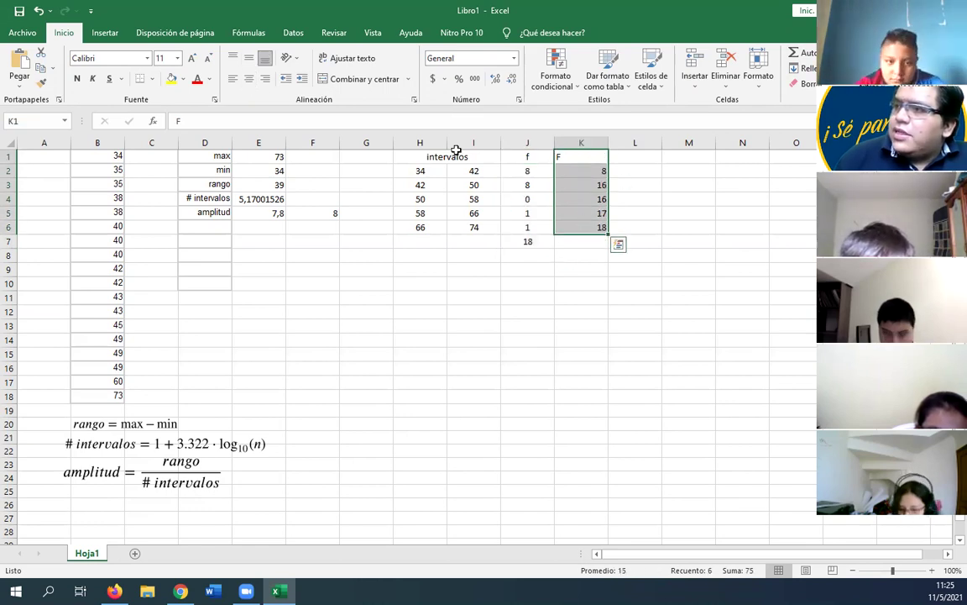
click(247, 79)
click(250, 59)
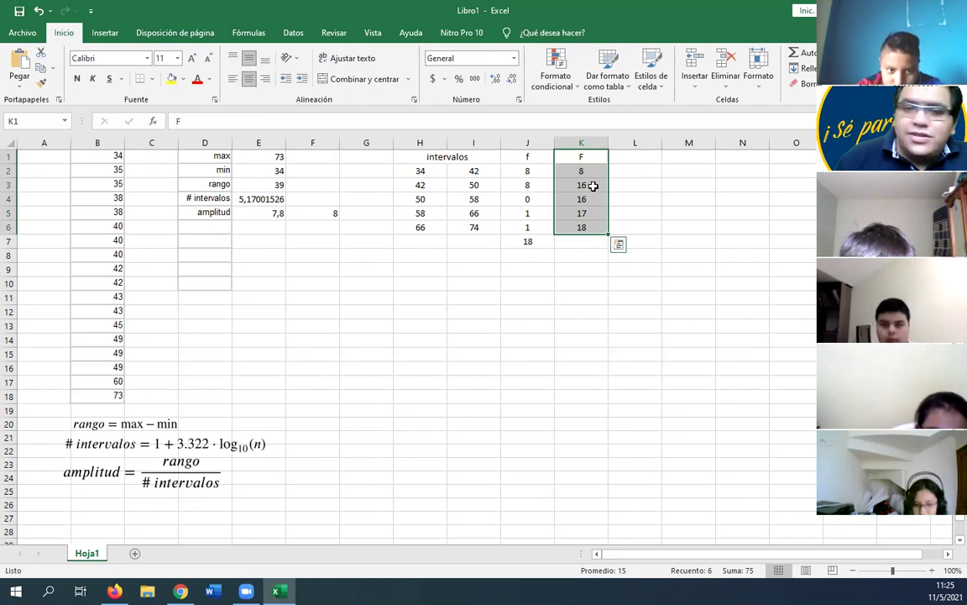
click(699, 239)
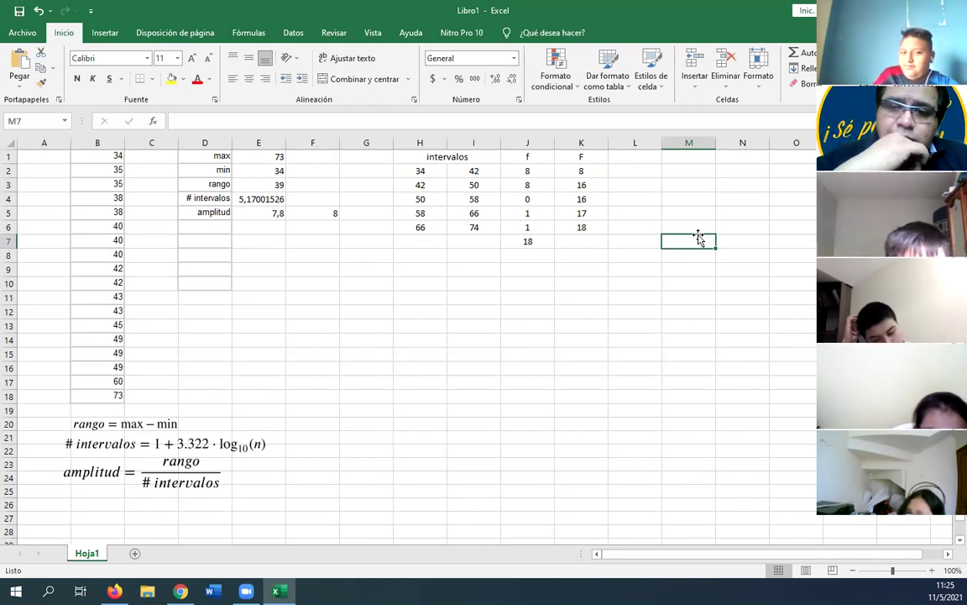
Step: Head column L with "m" in L1 and enter the relative frequency formula =J2/18 in L2
click(623, 161)
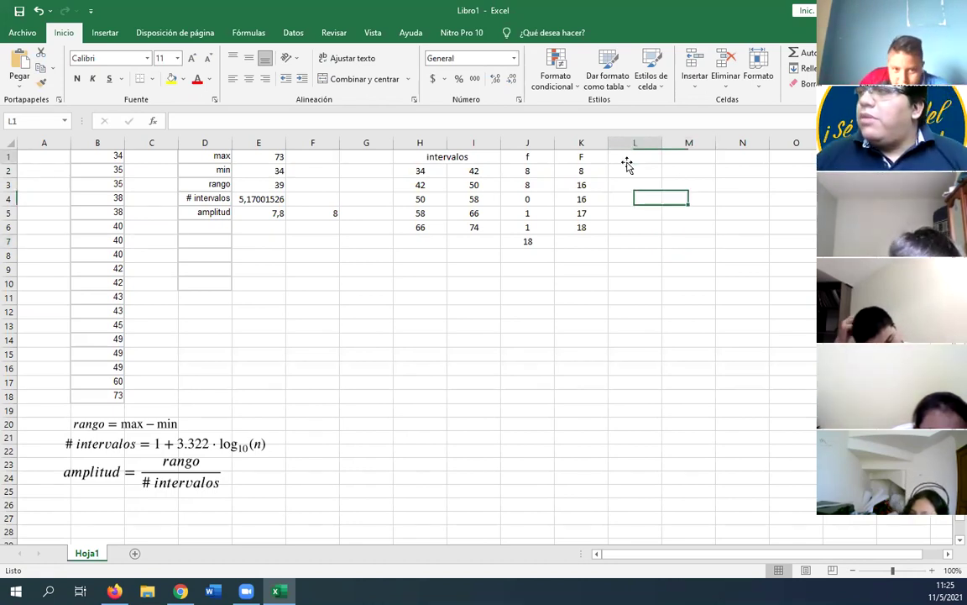
text(m)
key(Return)
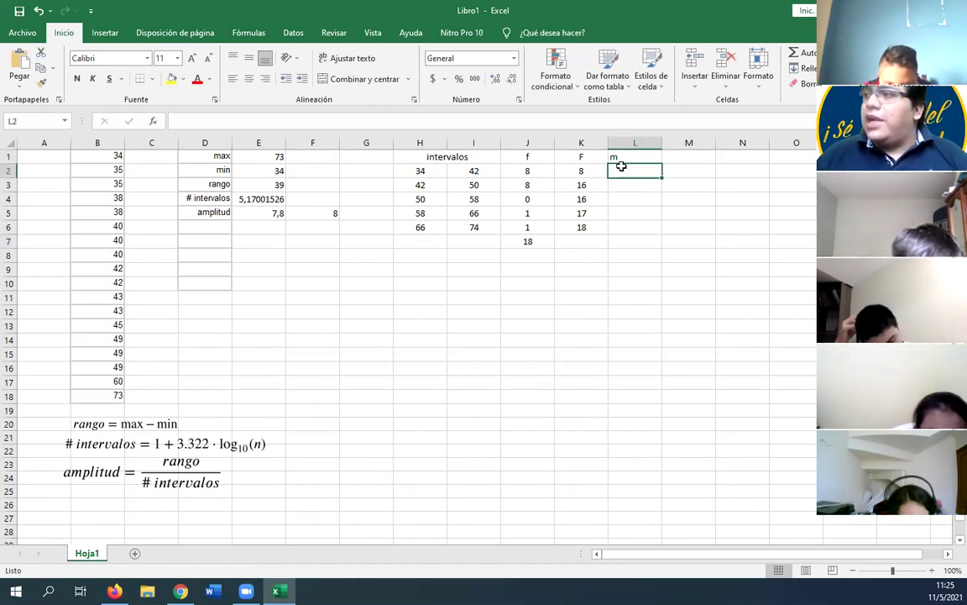
text(=)
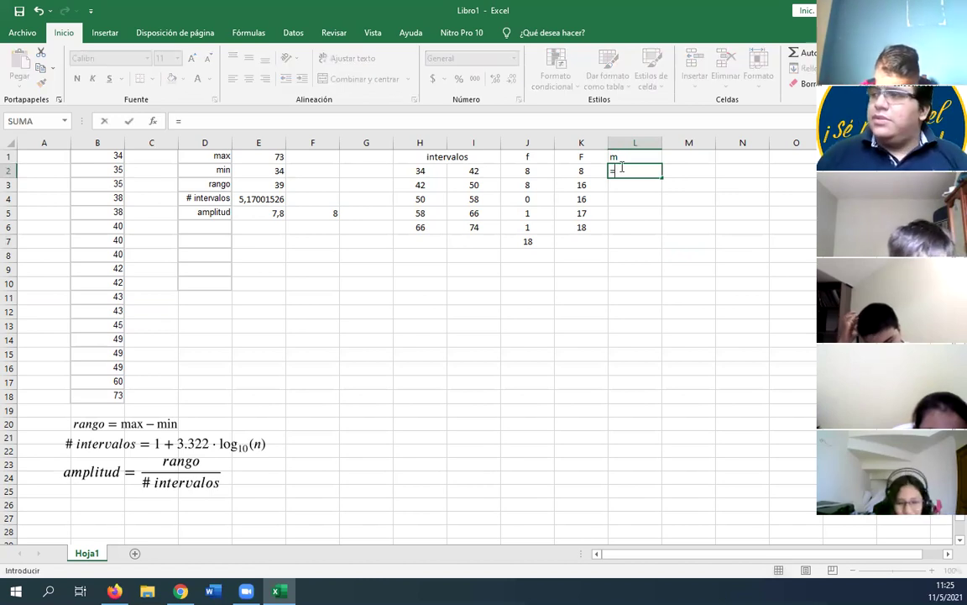
click(533, 173)
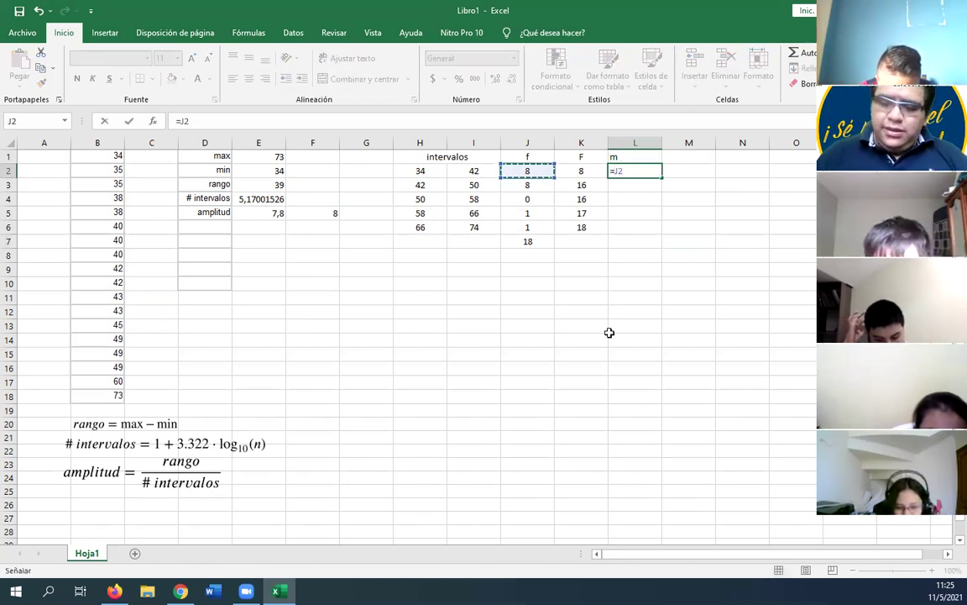
text(/18)
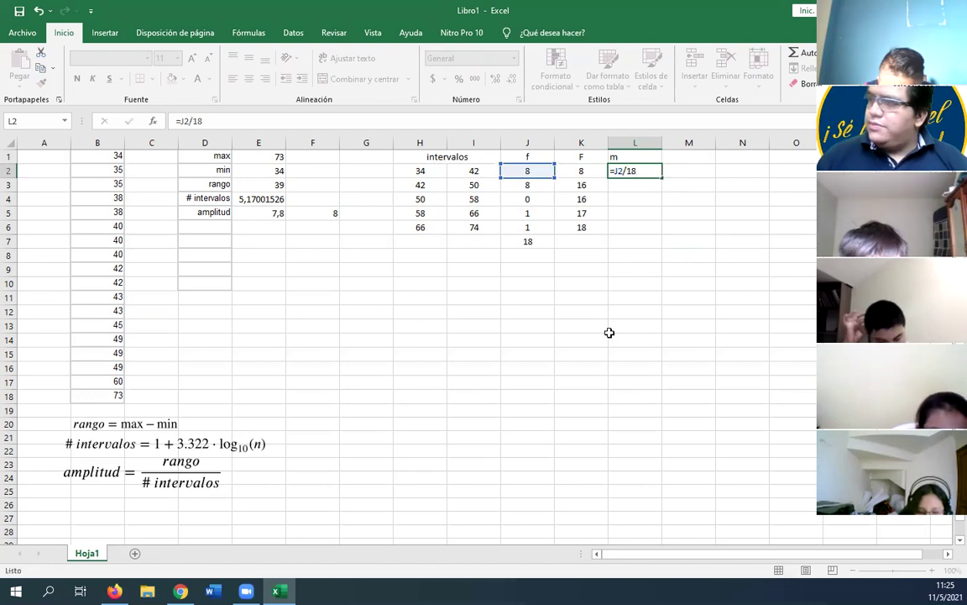
key(Return)
Step: Round the relative frequency in L2 to two decimals by changing its formula to =REDONDEAR(J2/18;2)
click(617, 171)
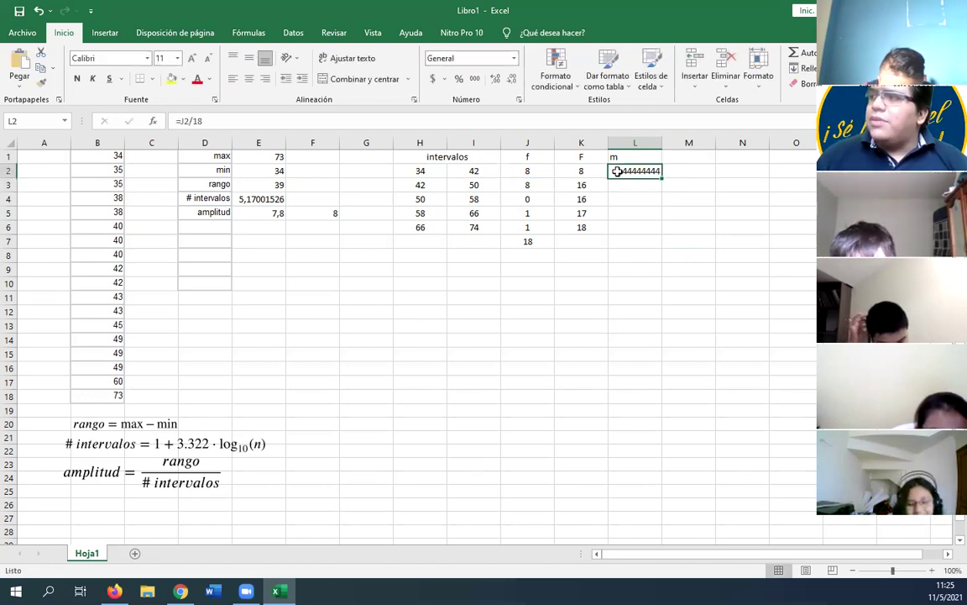
click(181, 121)
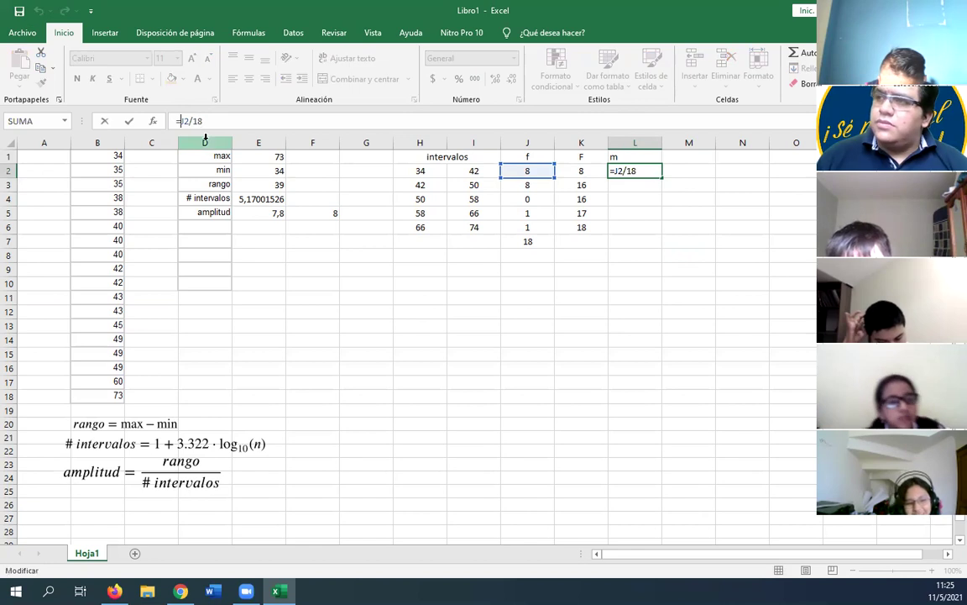
text(rdondea)
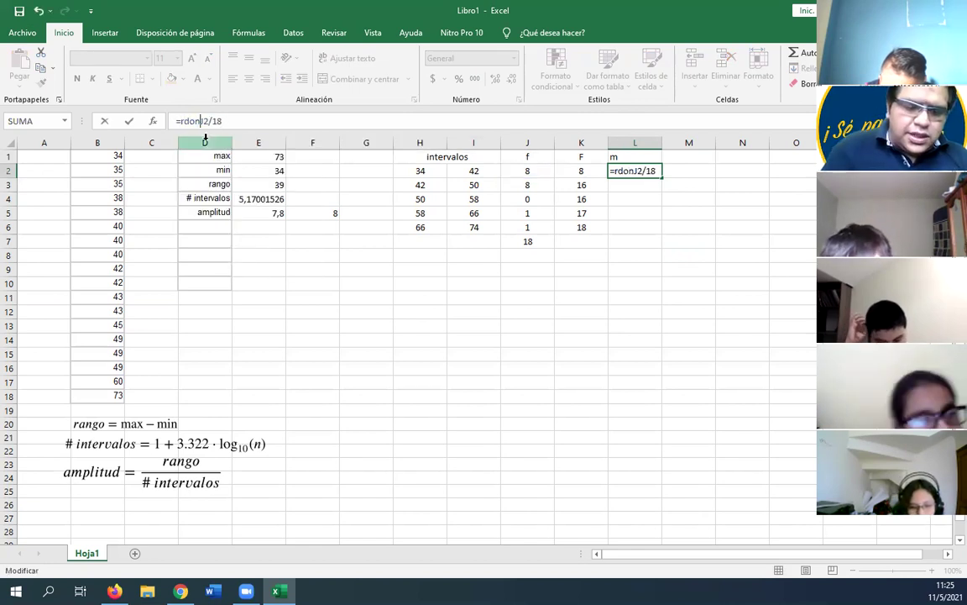
text(r)
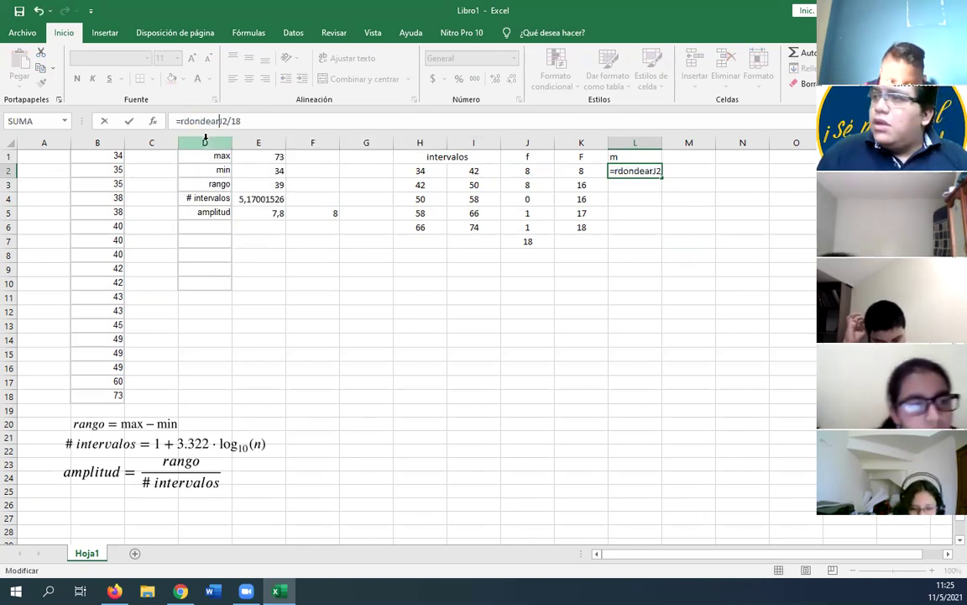
text(==)
key(BackSpace)
key(BackSpace)
key(BackSpace)
key(BackSpace)
key(BackSpace)
key(BackSpace)
key(BackSpace)
key(BackSpace)
key(BackSpace)
key(BackSpace)
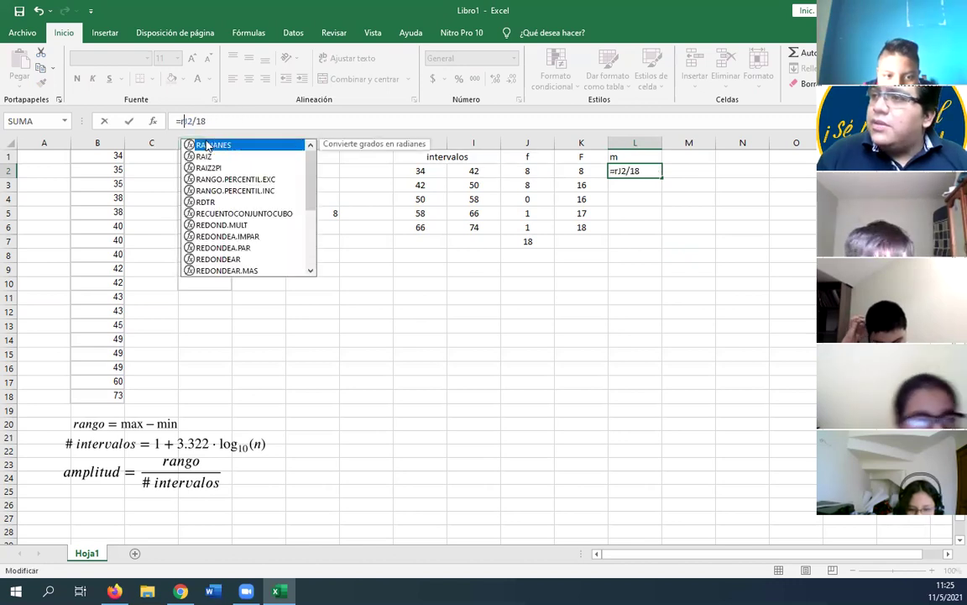
text(re)
key(Down)
key(Down)
key(Down)
key(Down)
key(Tab)
key(Right)
key(Right)
text(;)
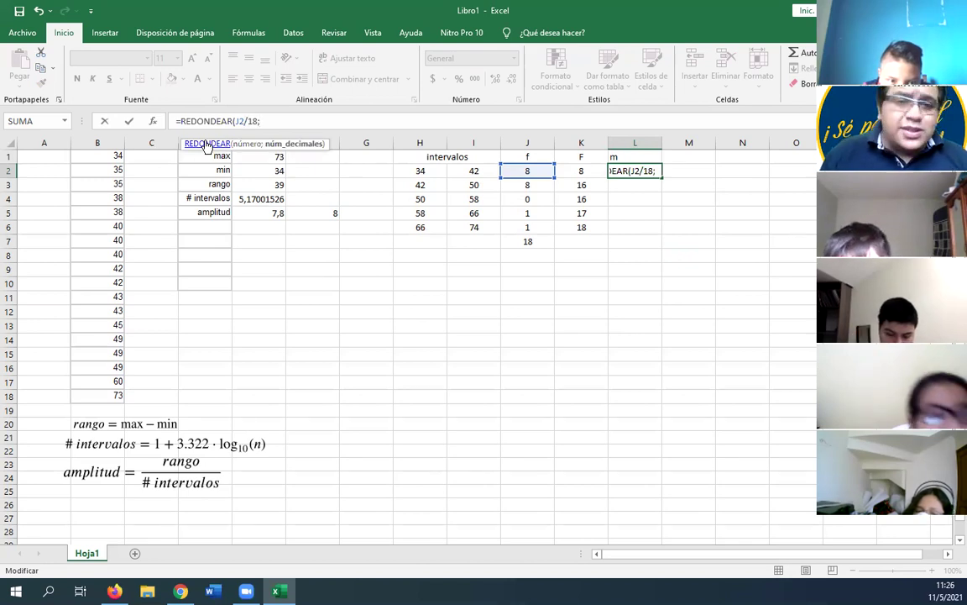
text(2)
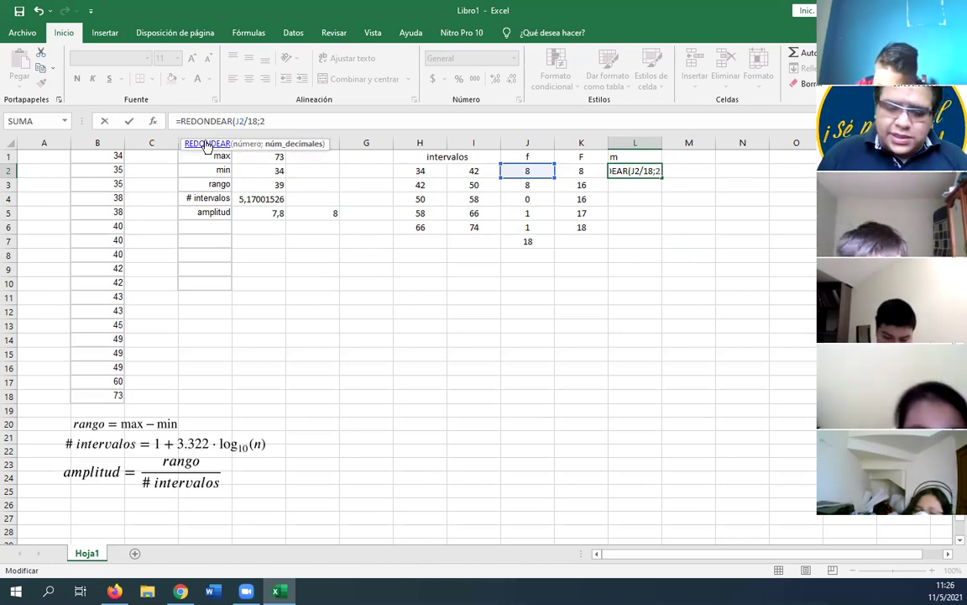
text())
key(Return)
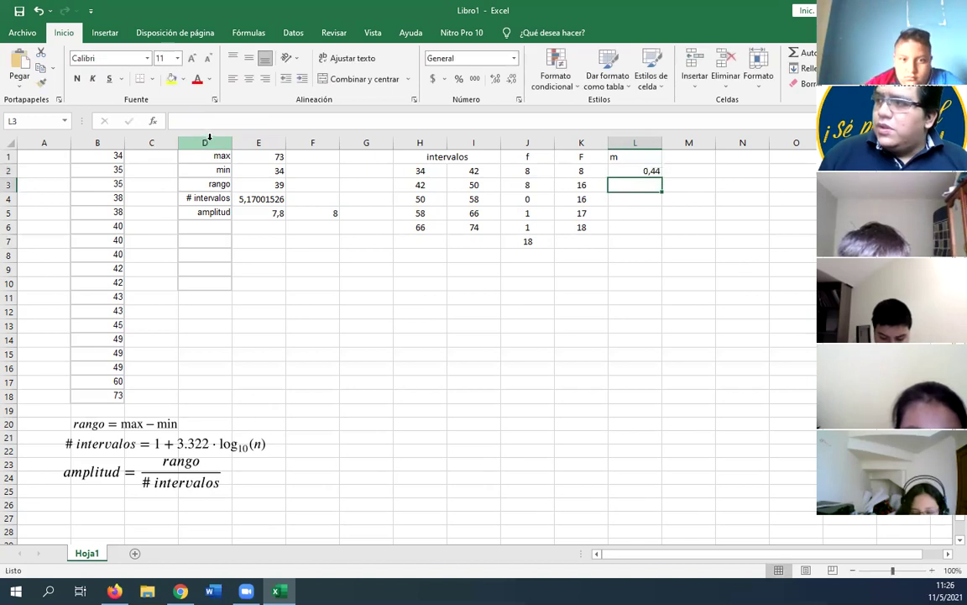
Step: Fill the rounded relative frequency formula from L2 down to L7 and centre L2:L7 horizontally and vertically
click(628, 174)
drag(662, 178, 655, 243)
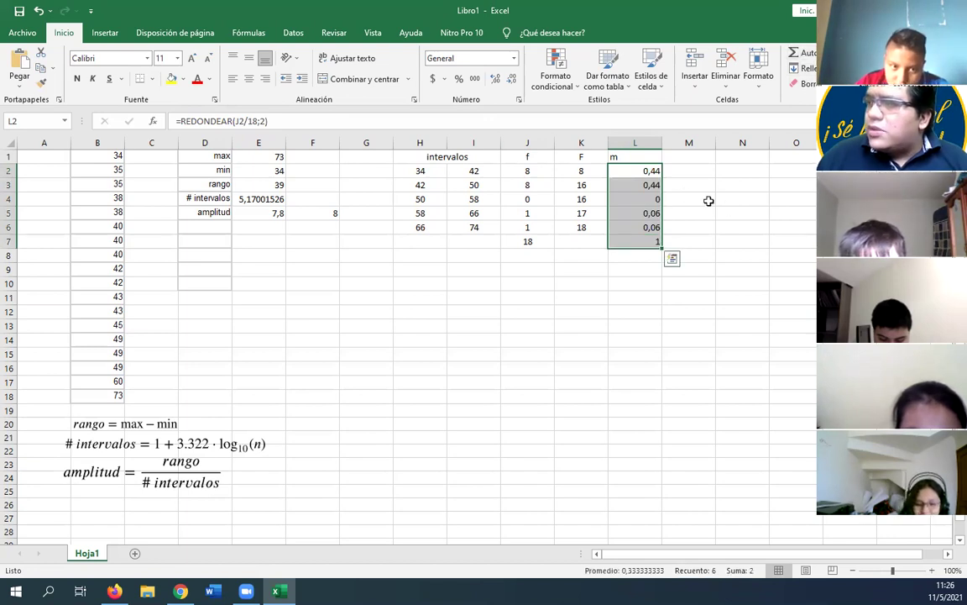
click(249, 58)
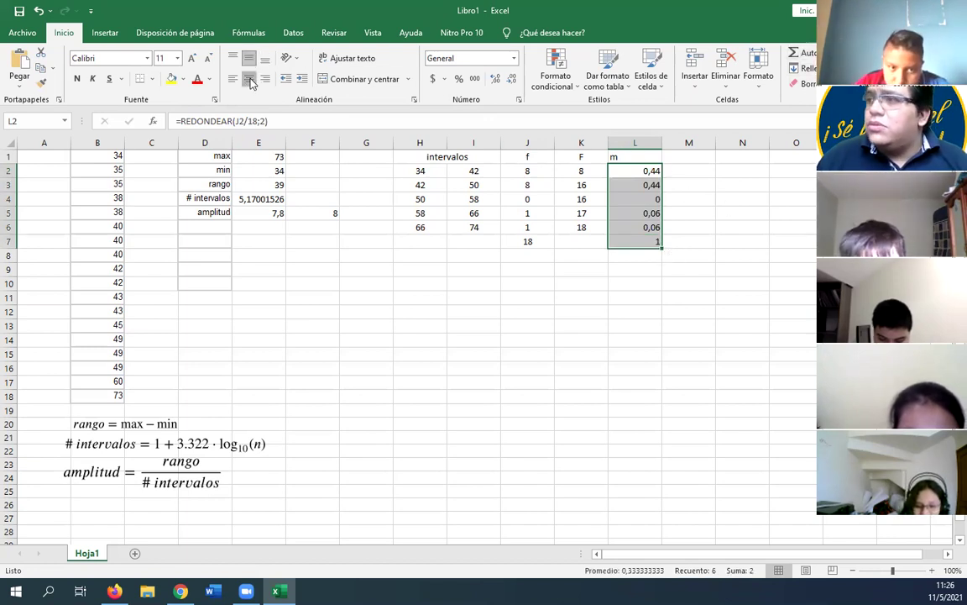
click(248, 78)
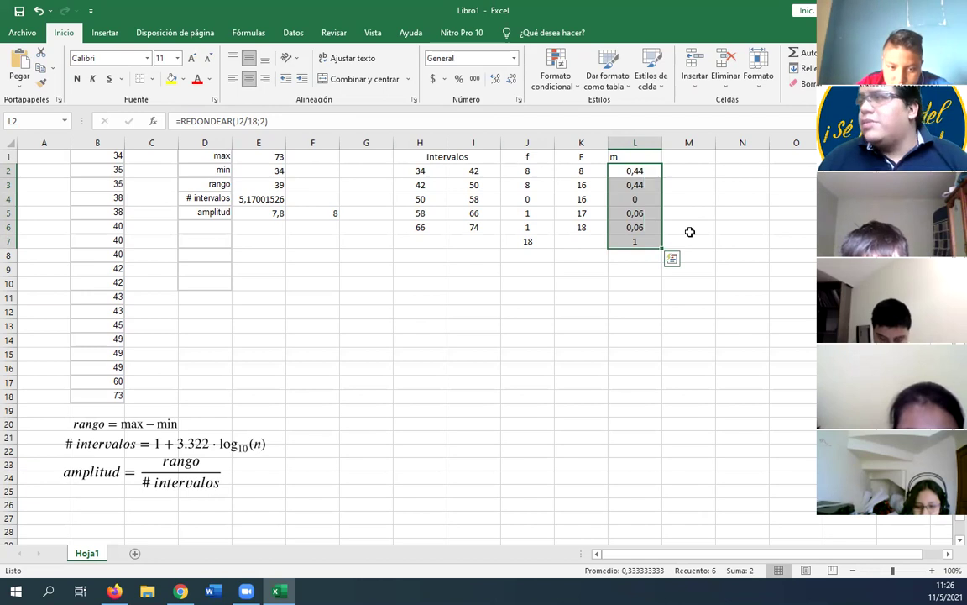
Step: Head column M with "M" in M1 and enter the formula =L2 in M2 as the first cumulative relative frequency
click(678, 156)
text(M)
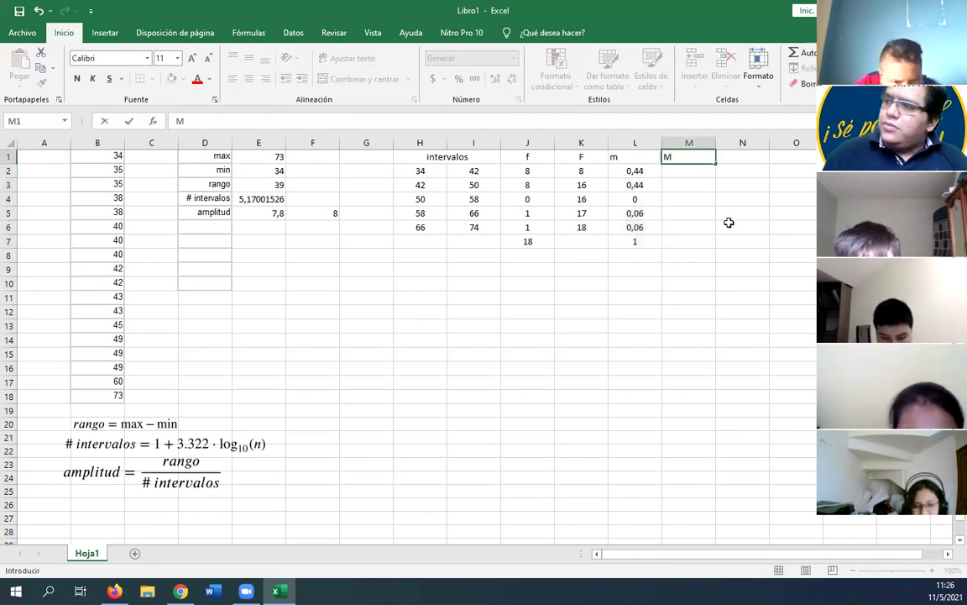
click(717, 229)
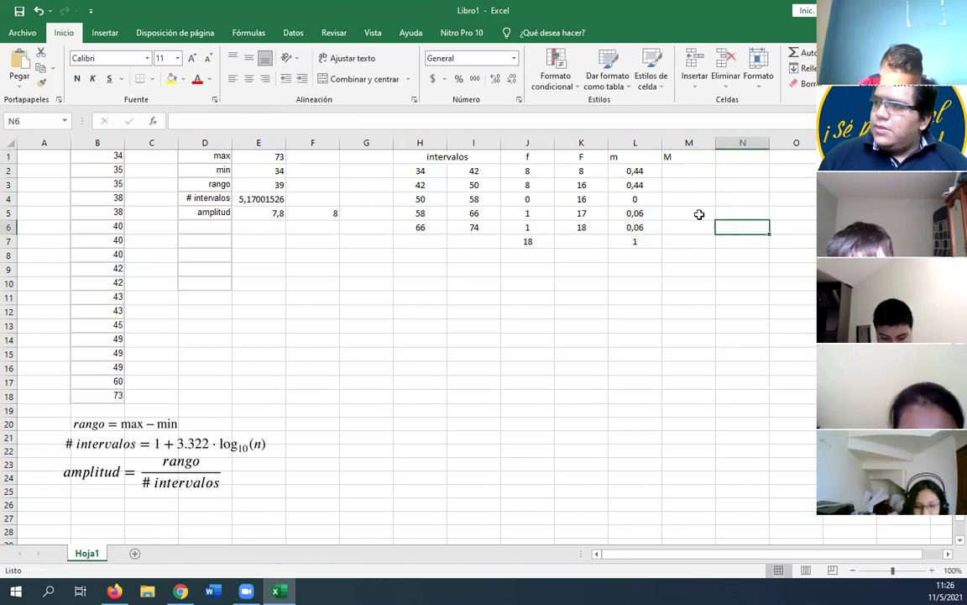
click(678, 173)
text(=)
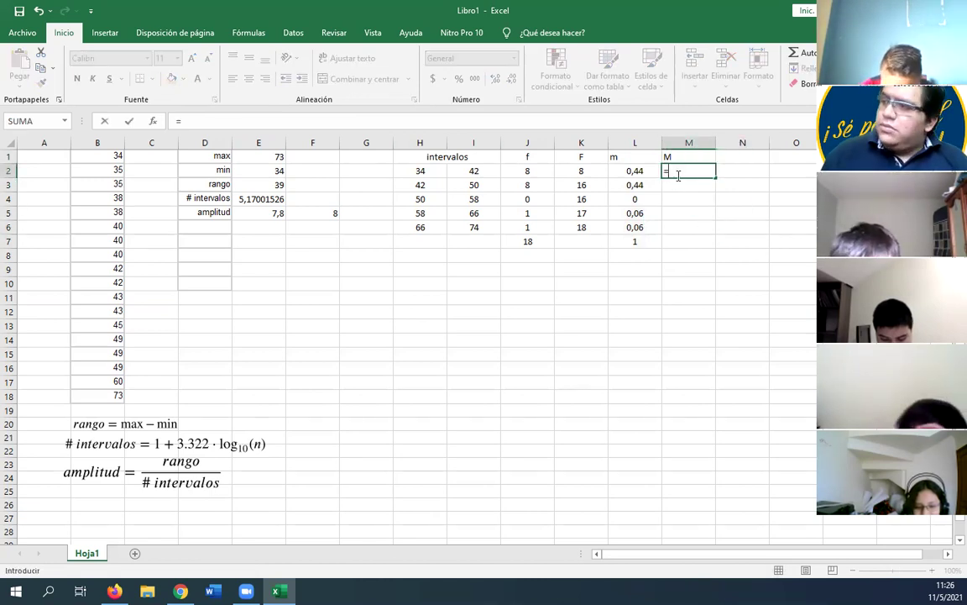
click(638, 172)
key(Return)
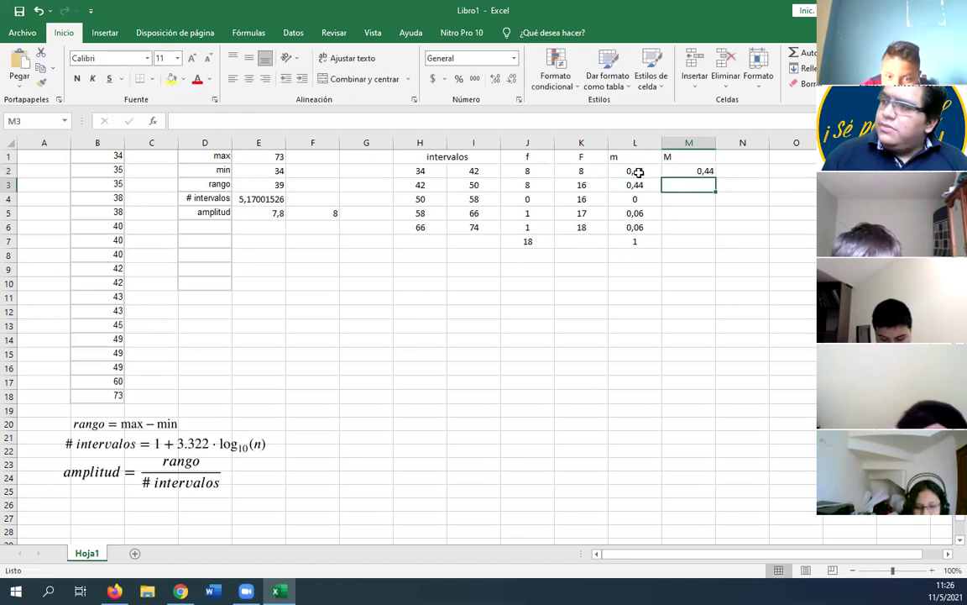
Step: Enter the cumulative relative frequency formula =M2+L3 in M3 and fill it down to M6
text(=)
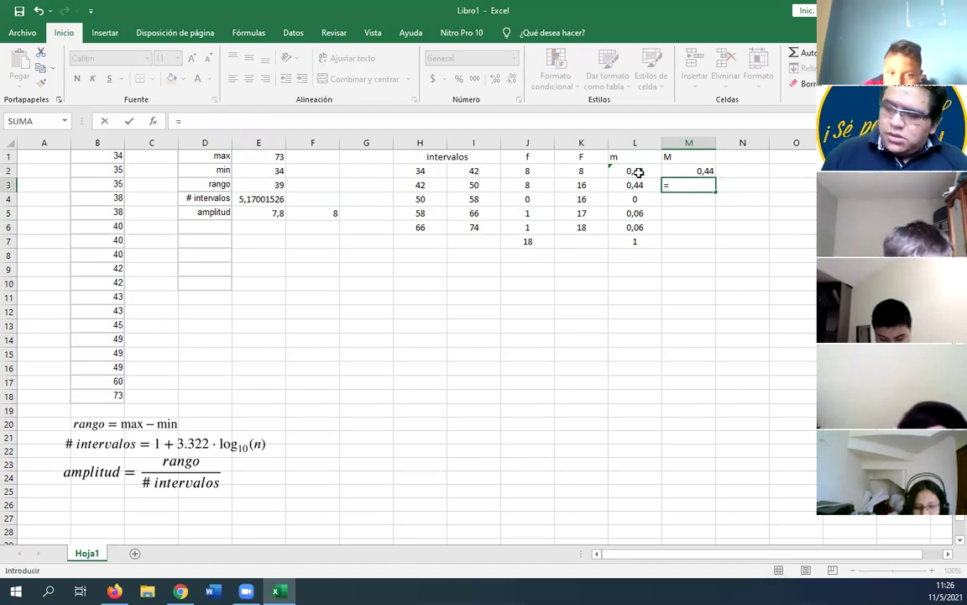
click(674, 172)
text(+)
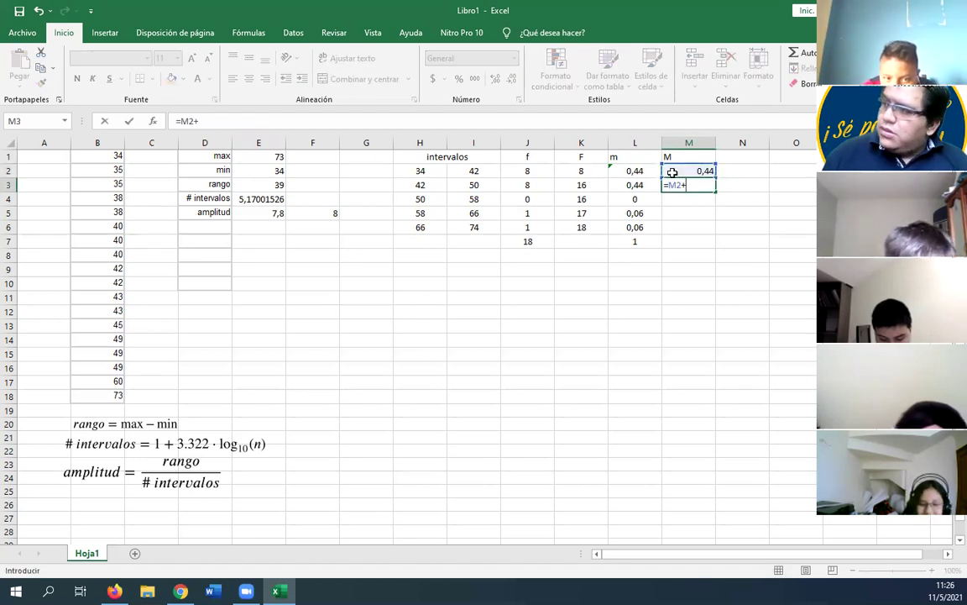
click(626, 183)
key(Return)
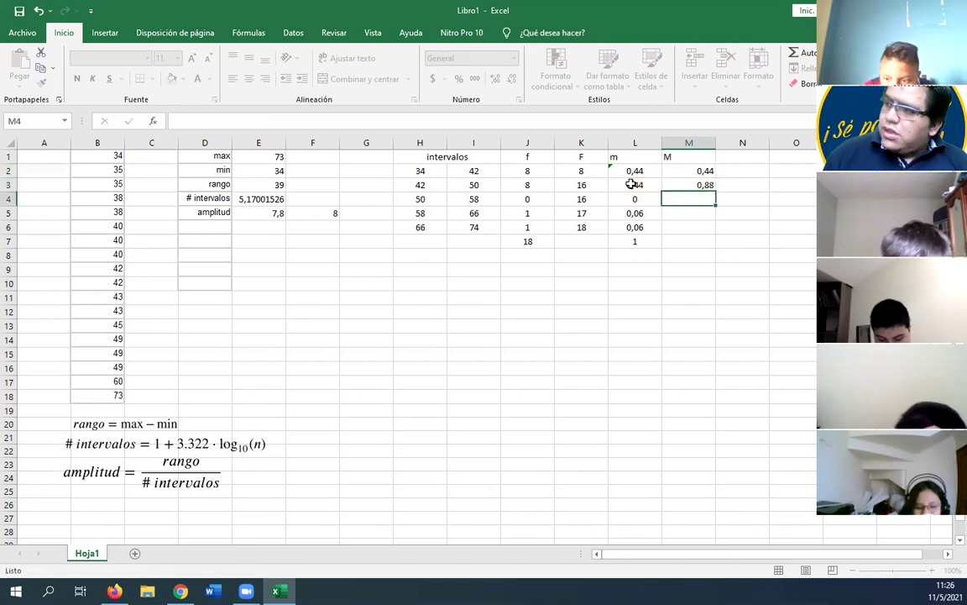
click(680, 183)
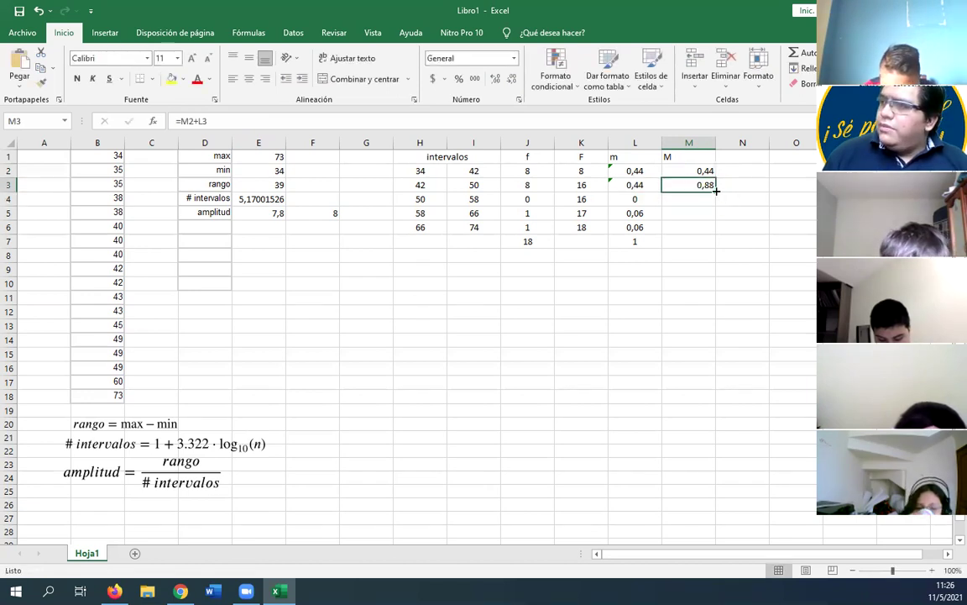
drag(715, 192, 713, 229)
drag(640, 341, 615, 315)
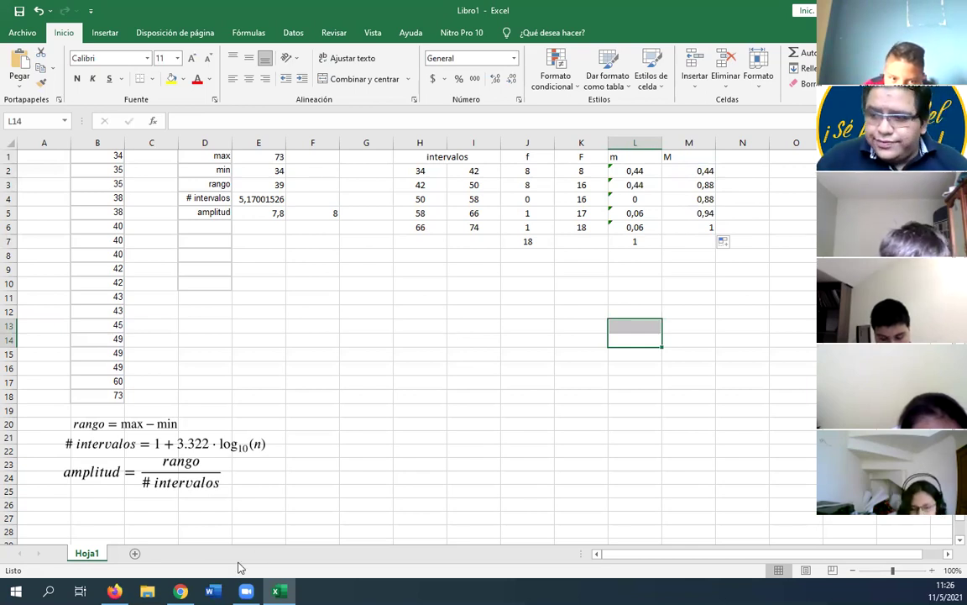
Step: Switch to the Padres (Respuestas) Google Sheet in Firefox and copy the height values in D2:D19
click(114, 591)
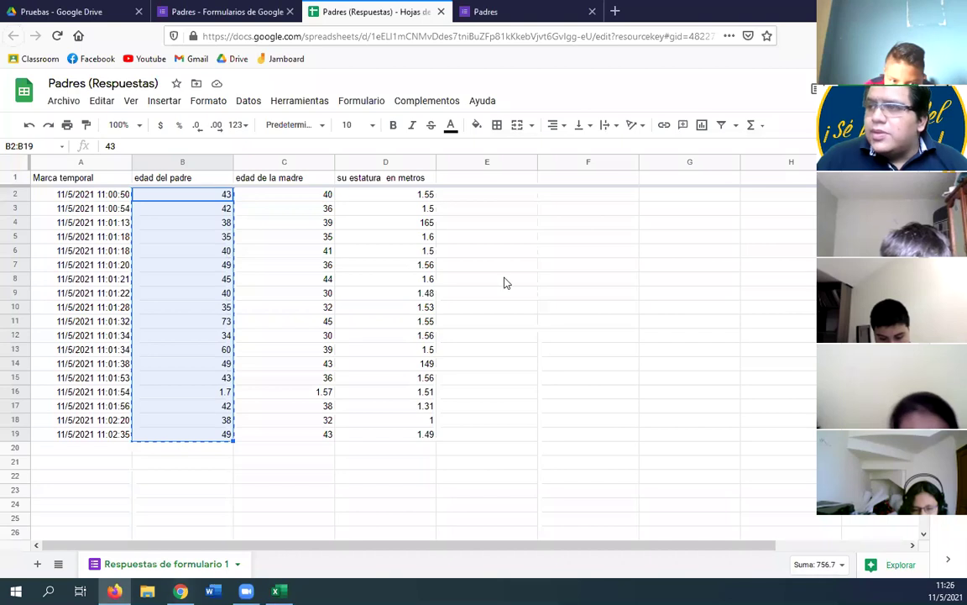
click(394, 196)
click(460, 353)
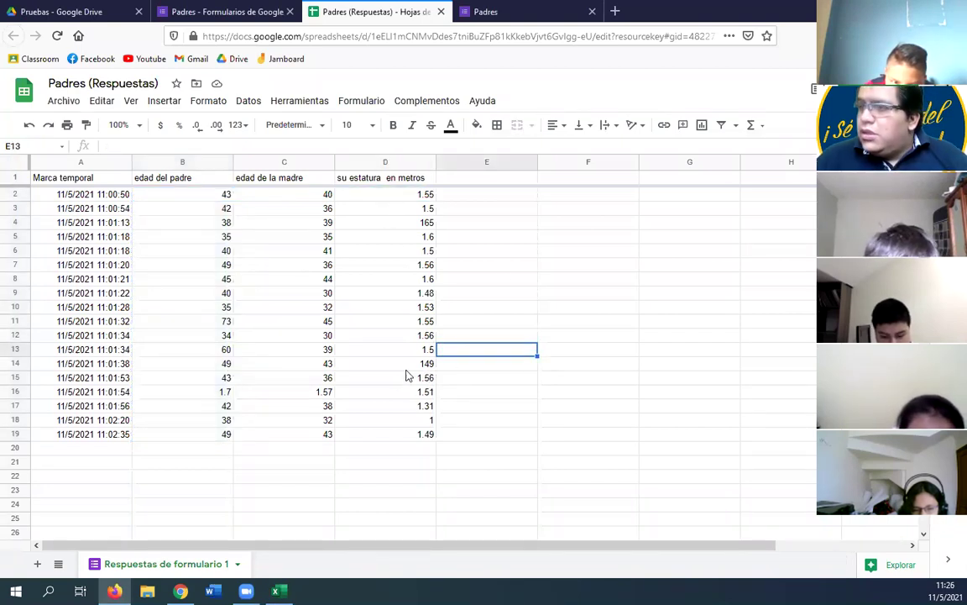
click(411, 250)
drag(402, 200, 404, 435)
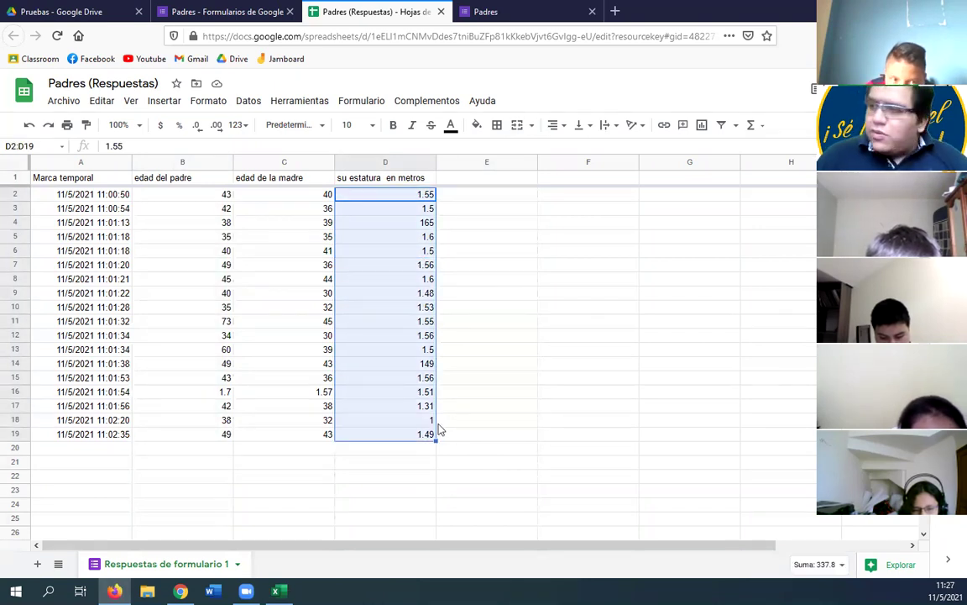
key(ctrl+c)
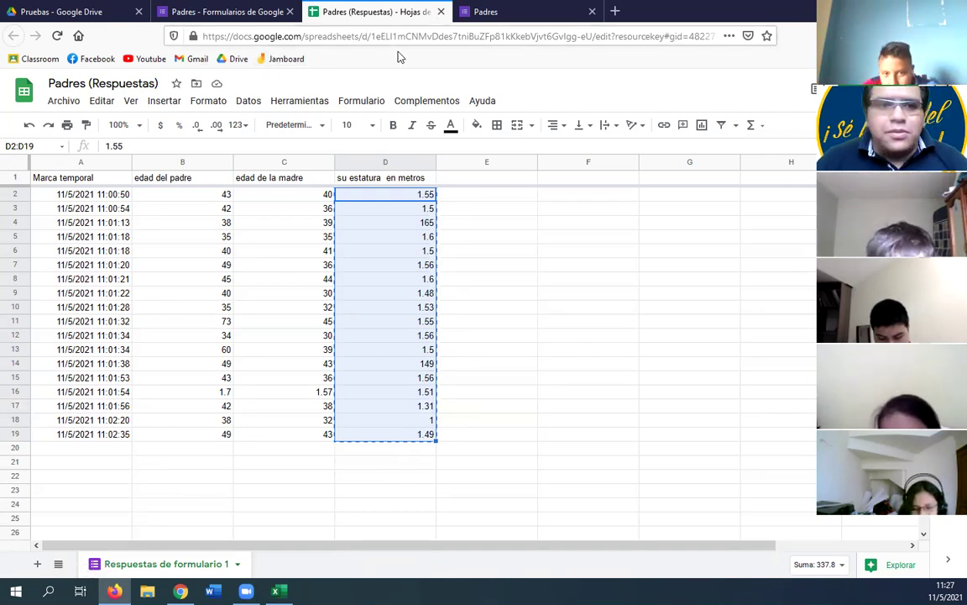
click(492, 17)
click(270, 16)
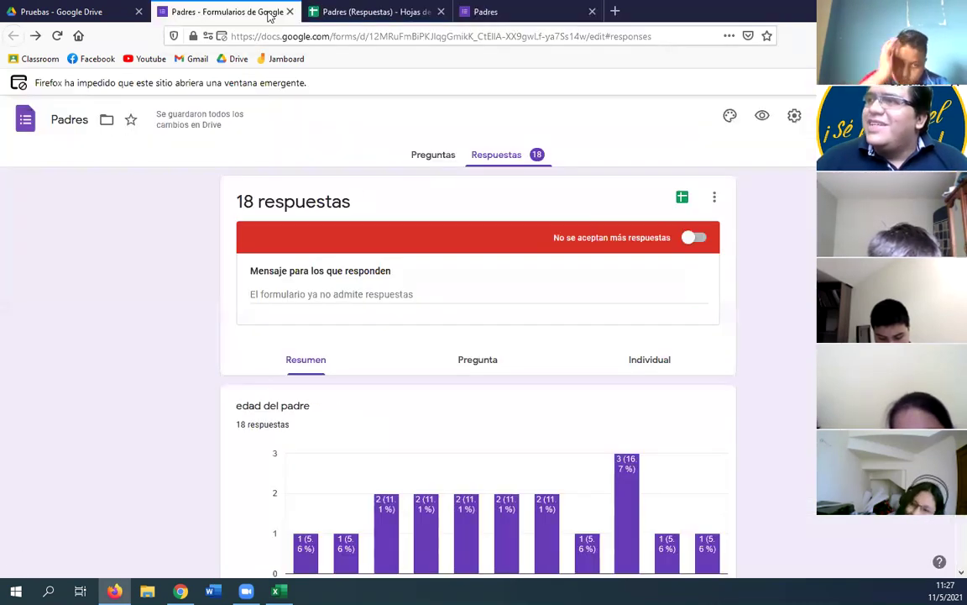
click(369, 12)
Step: Switch back to the Excel workbook, add a new sheet and paste the copied heights starting in B1
click(275, 591)
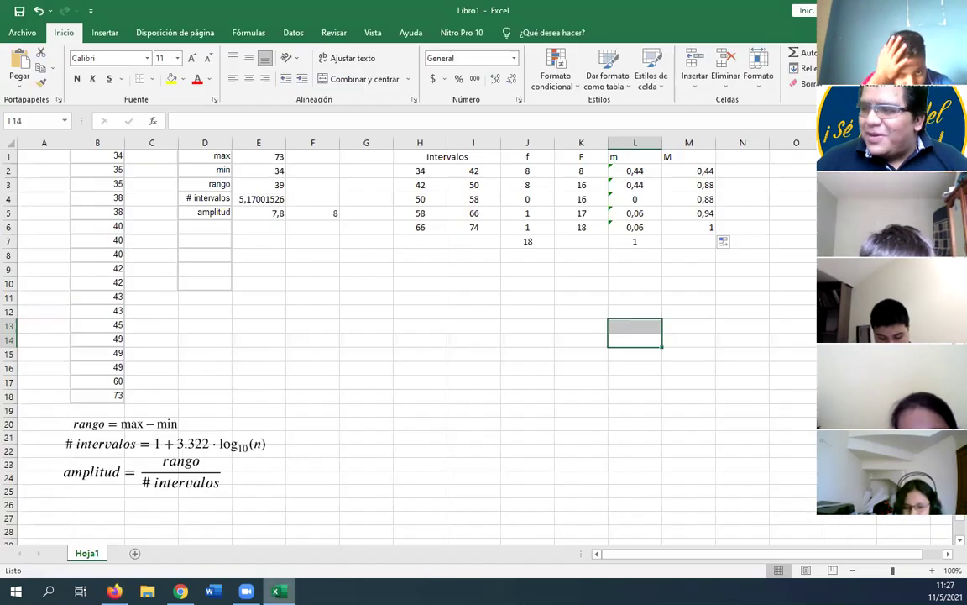
click(135, 554)
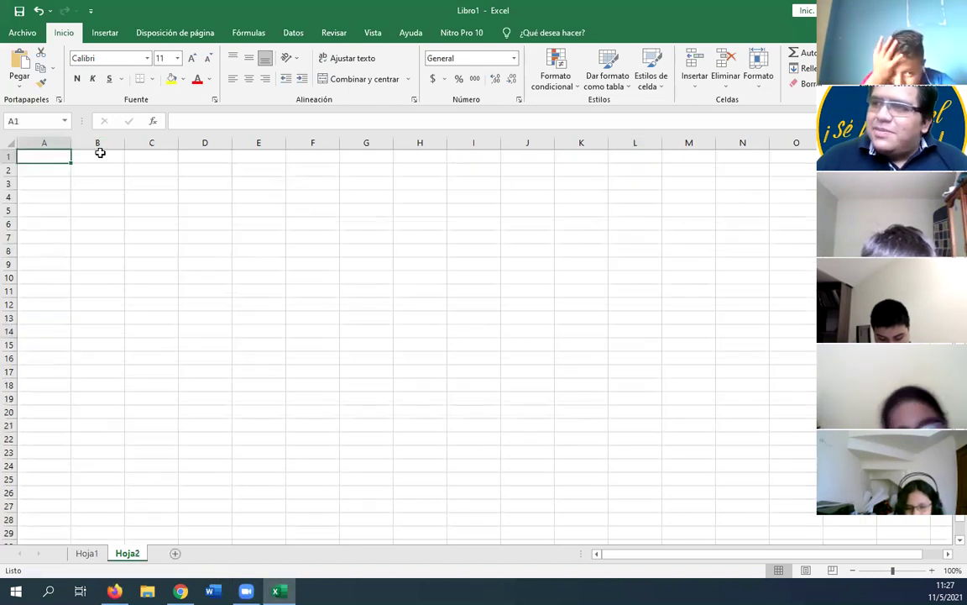
click(96, 157)
key(ctrl+v)
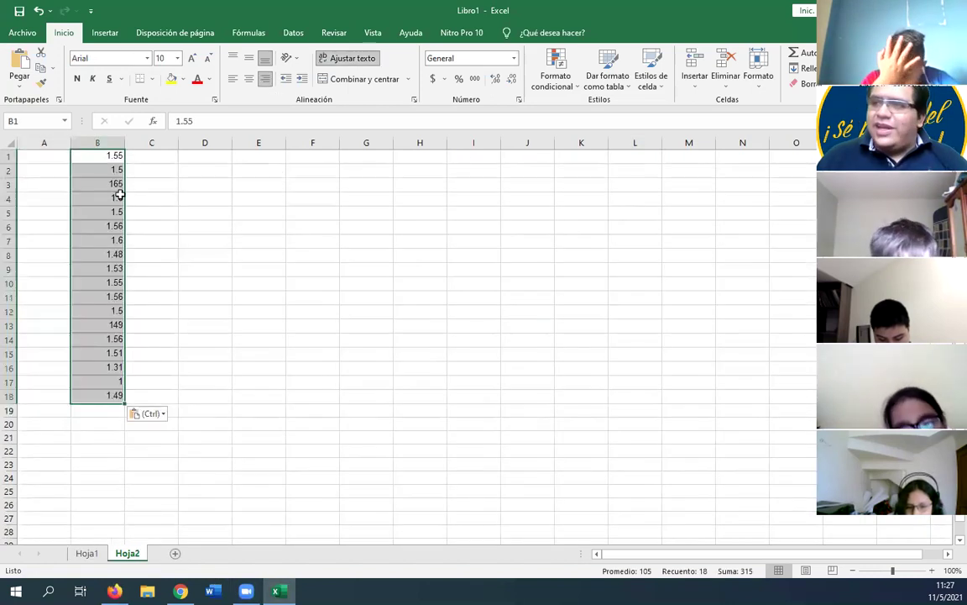
Step: Change the height in B17 of the new sheet to 1,4
click(107, 379)
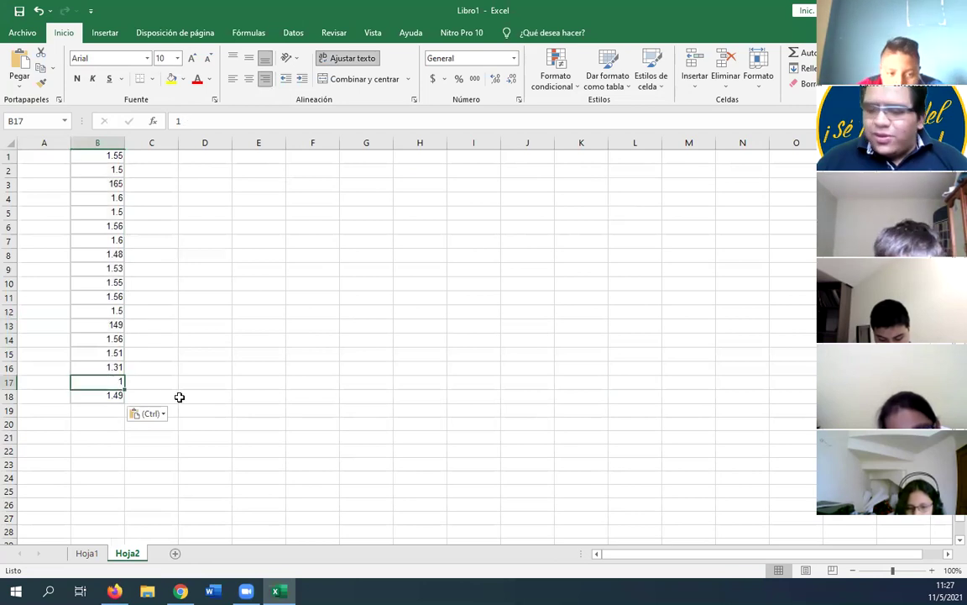
text(1,)
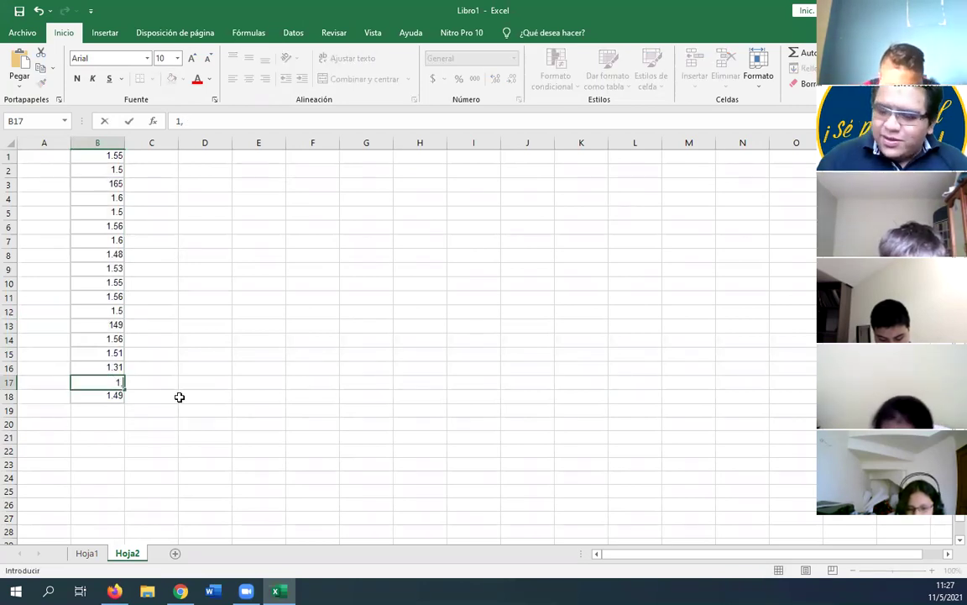
text(4)
click(183, 393)
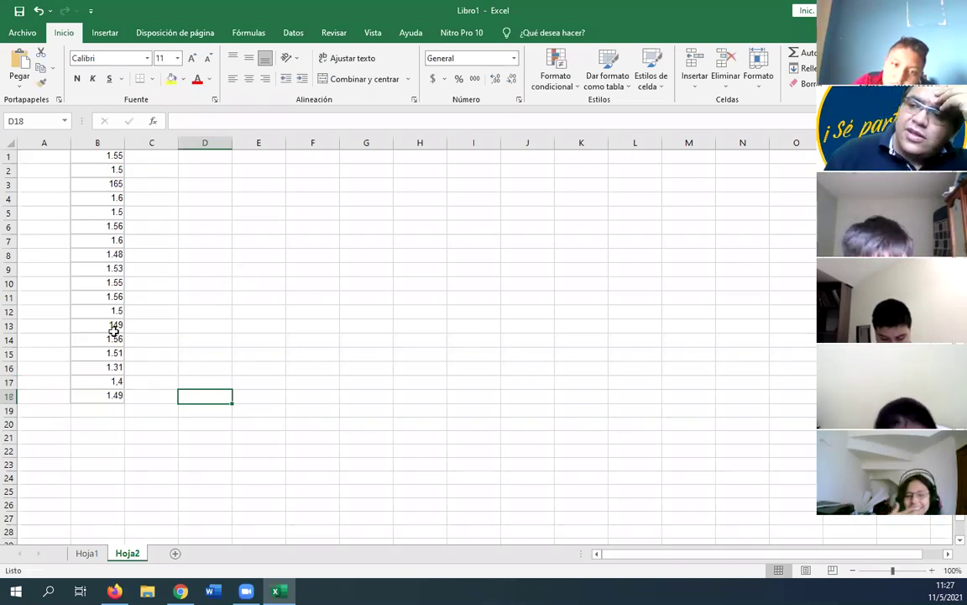
drag(104, 155, 98, 400)
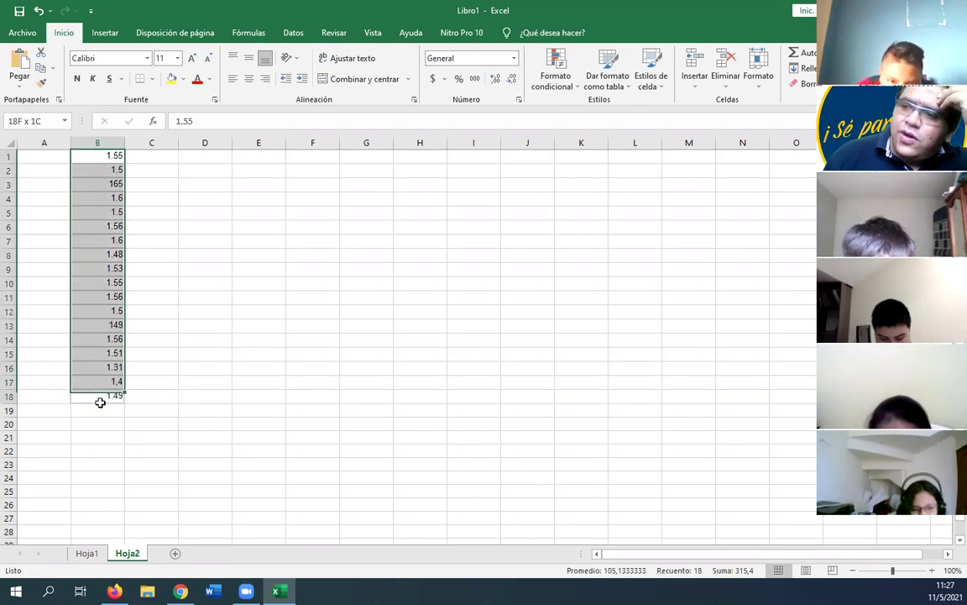
click(145, 383)
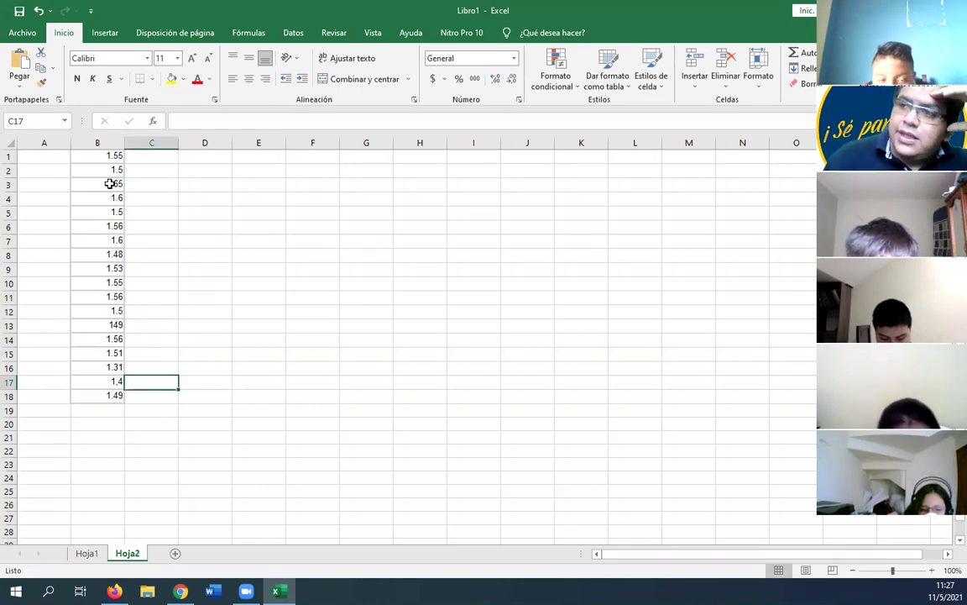
Step: Replace every "." with "," in the heights B1:B18 using Find and Replace
drag(103, 159, 92, 397)
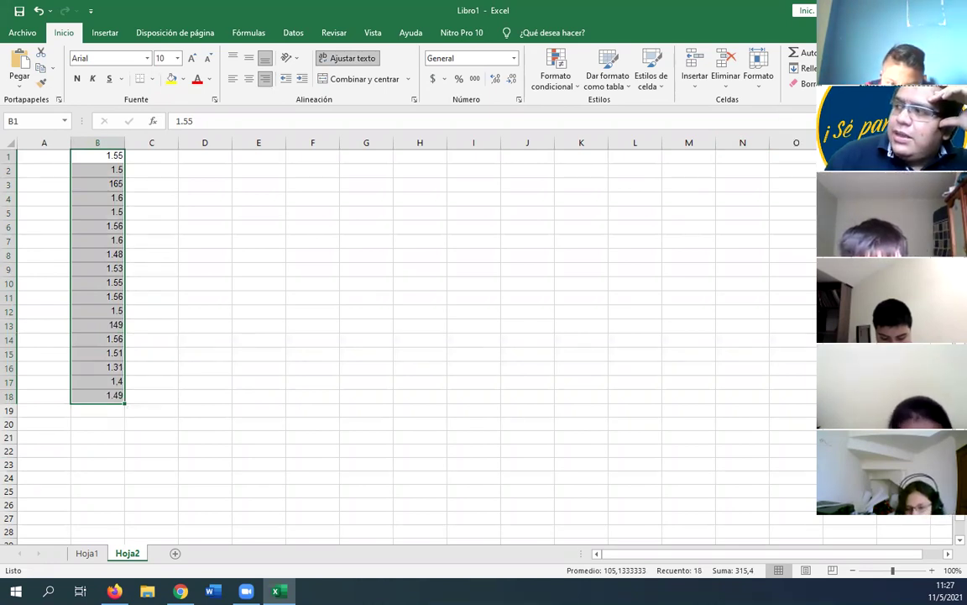
click(848, 101)
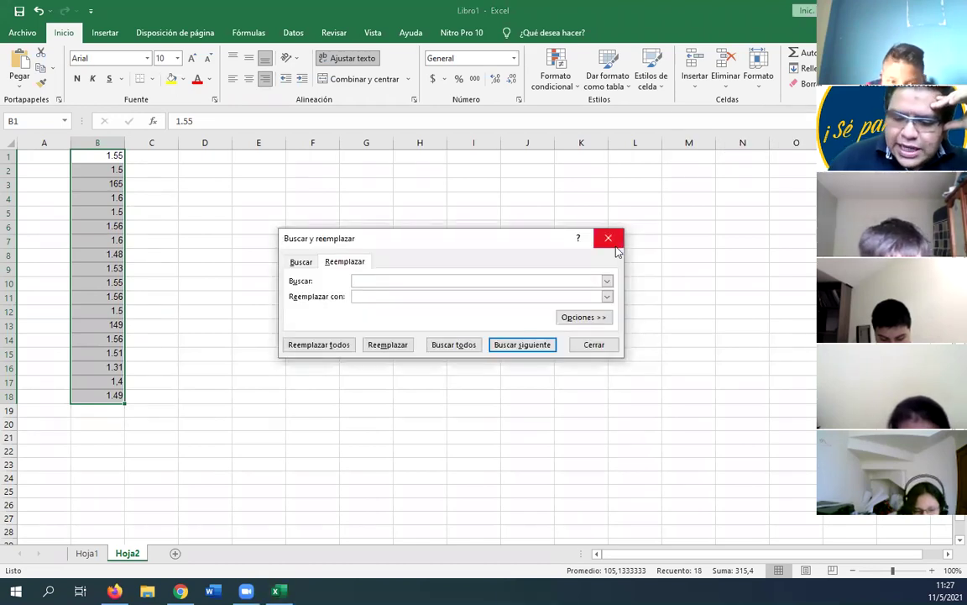
click(445, 296)
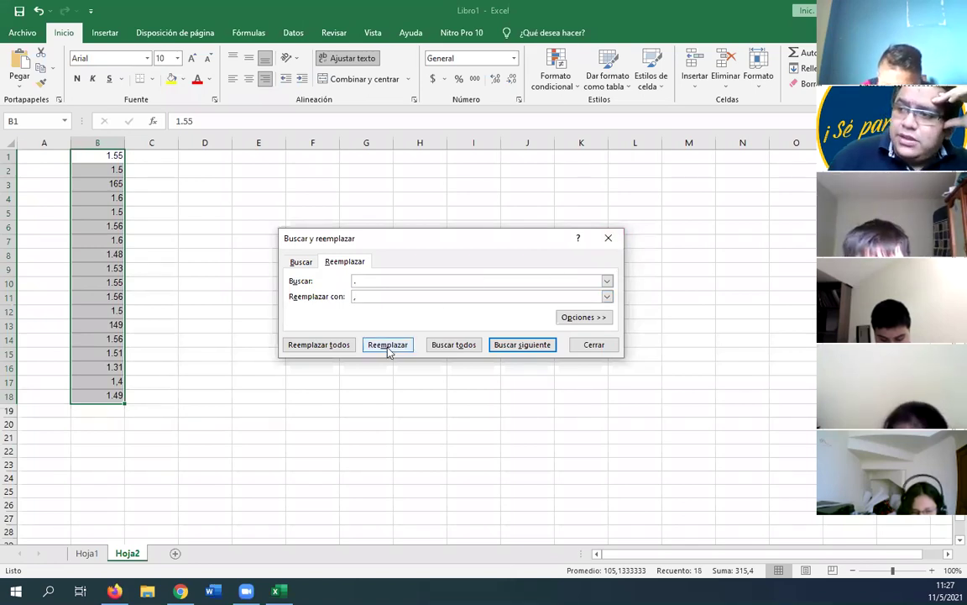
click(339, 346)
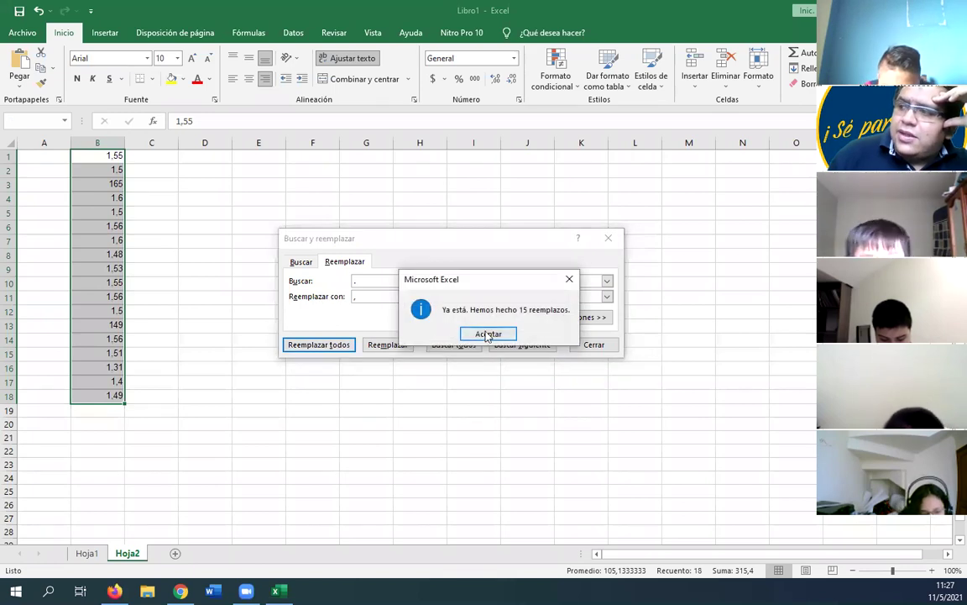
click(492, 332)
click(579, 345)
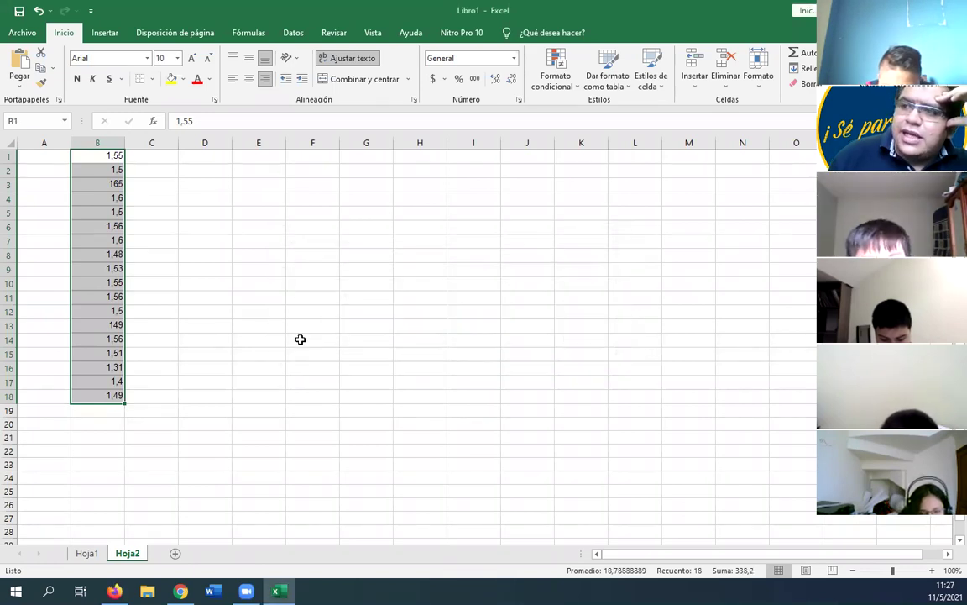
Step: Sort the heights in B1:B18 in ascending order
click(205, 255)
drag(101, 158, 99, 395)
click(167, 382)
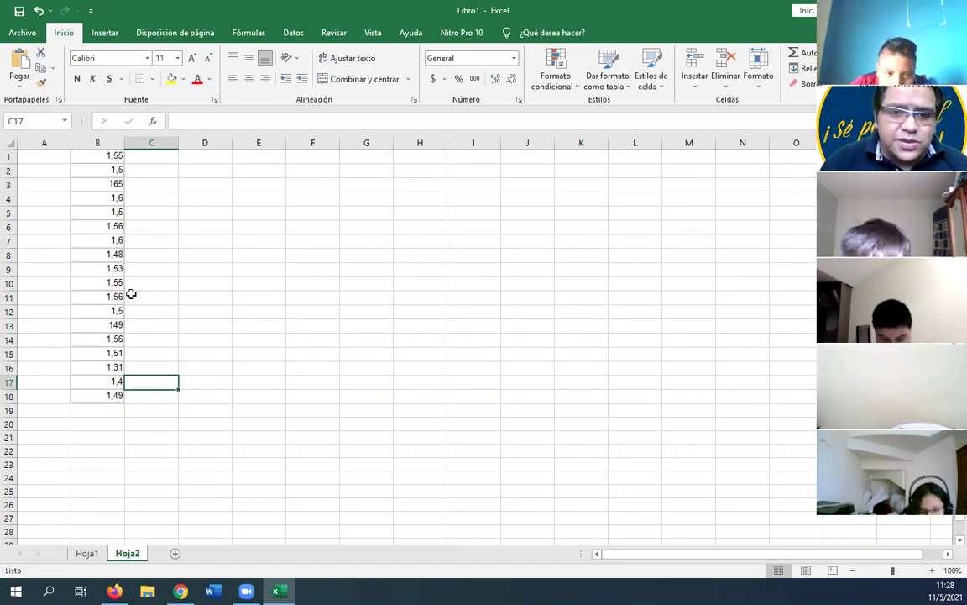
click(101, 159)
drag(100, 159, 108, 395)
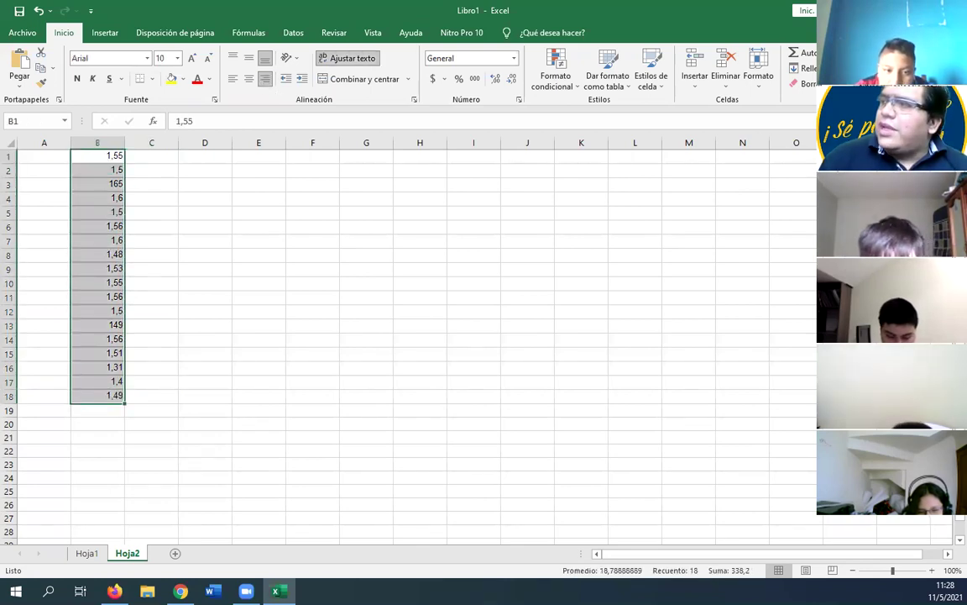
key(alt+h)
key(s)
key(s)
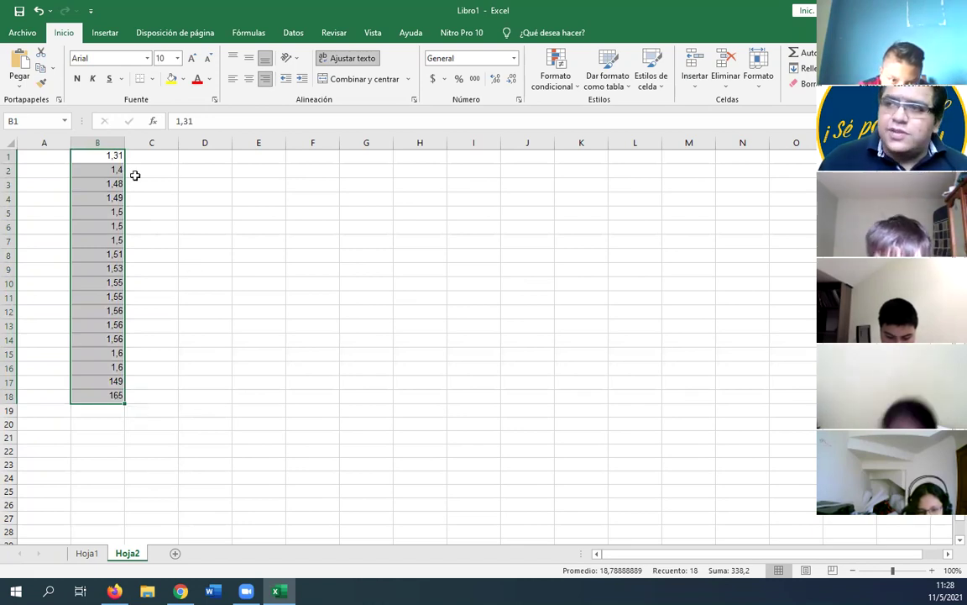
click(190, 272)
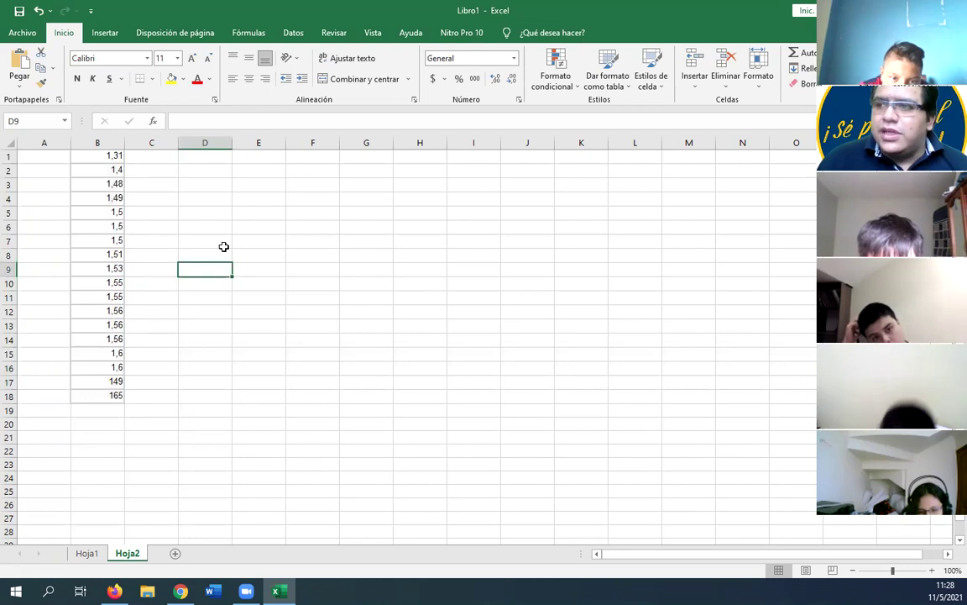
Step: Correct the heights missing a decimal comma, setting B17 to 1,49 and B18 to 1,65
click(115, 395)
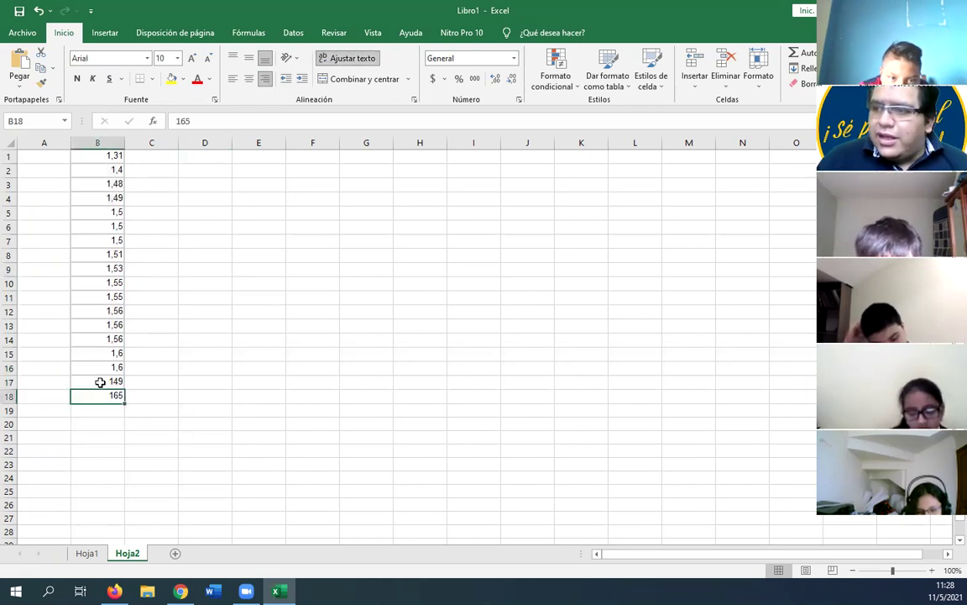
click(101, 382)
double_click(116, 383)
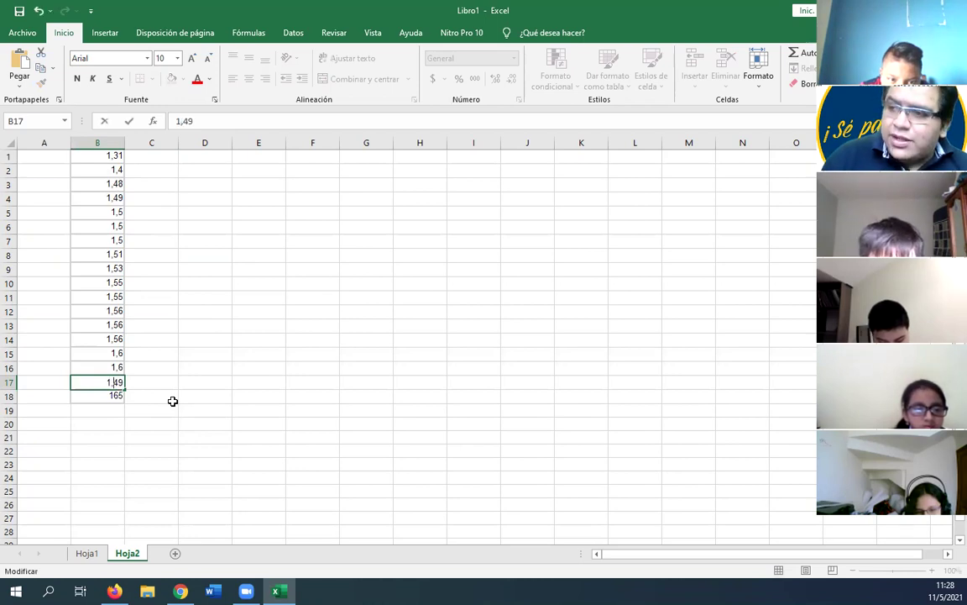
click(106, 409)
double_click(117, 395)
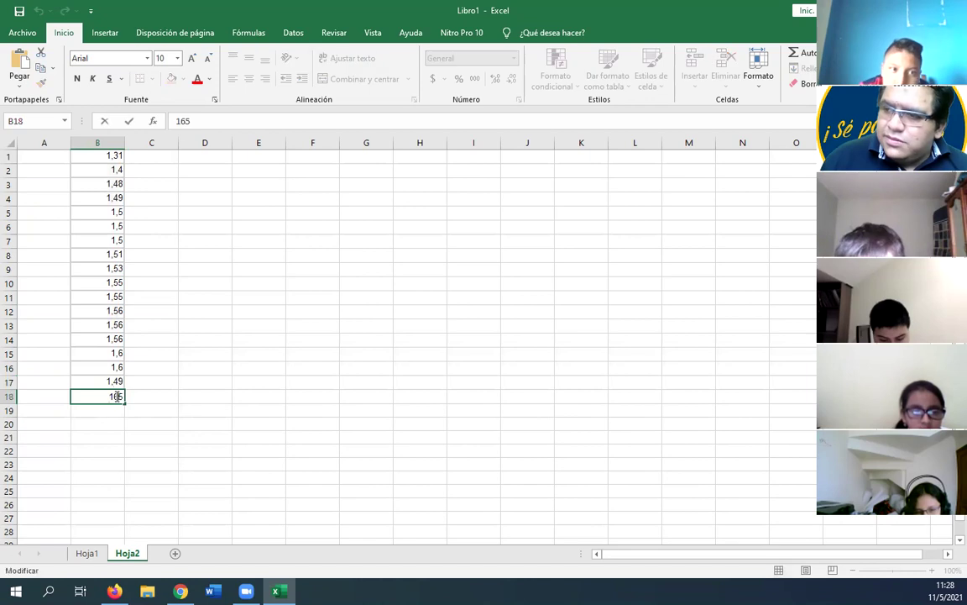
text(,)
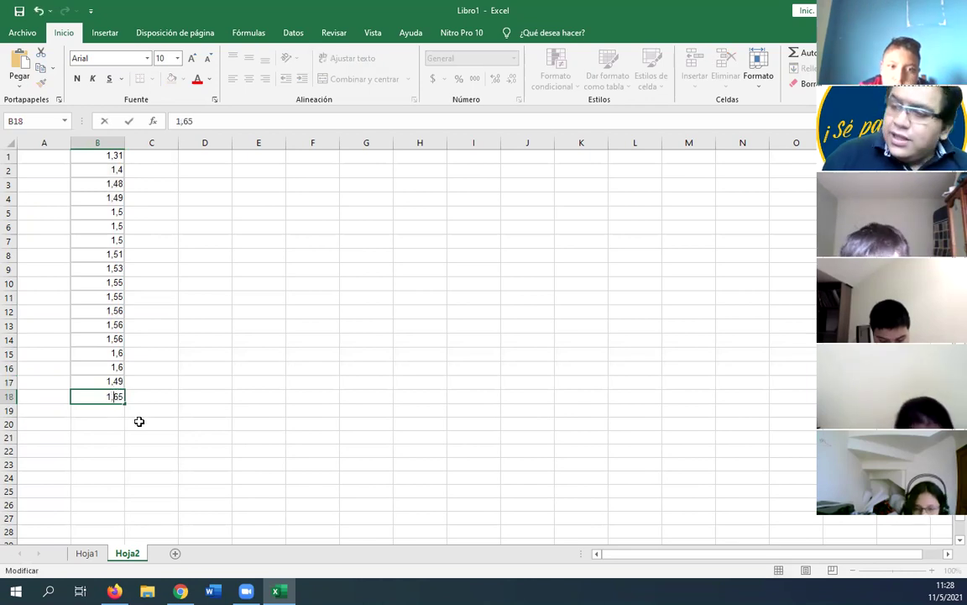
click(188, 324)
Step: Sort the corrected heights in B1:B18 in ascending order again
drag(87, 155, 104, 396)
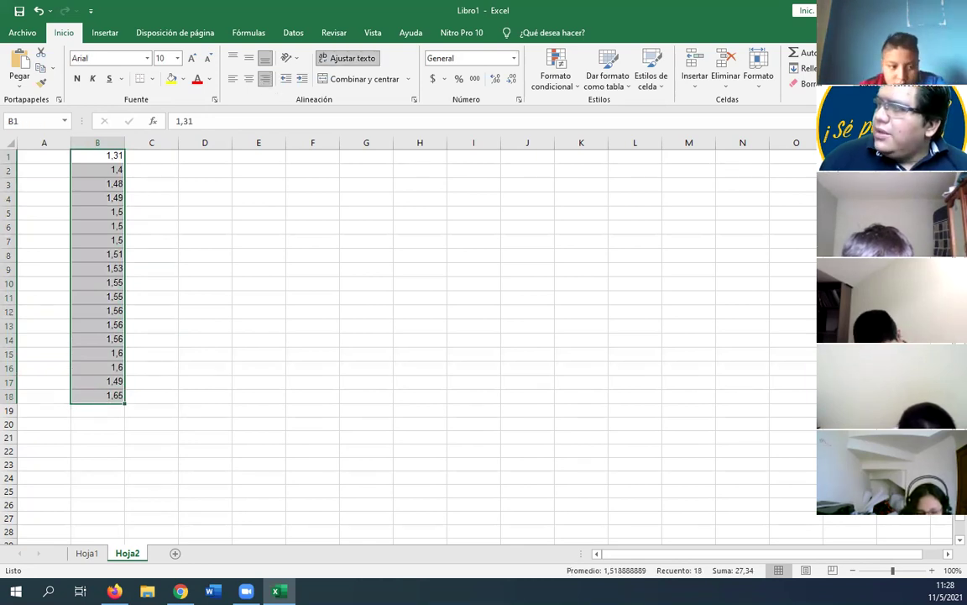
click(873, 114)
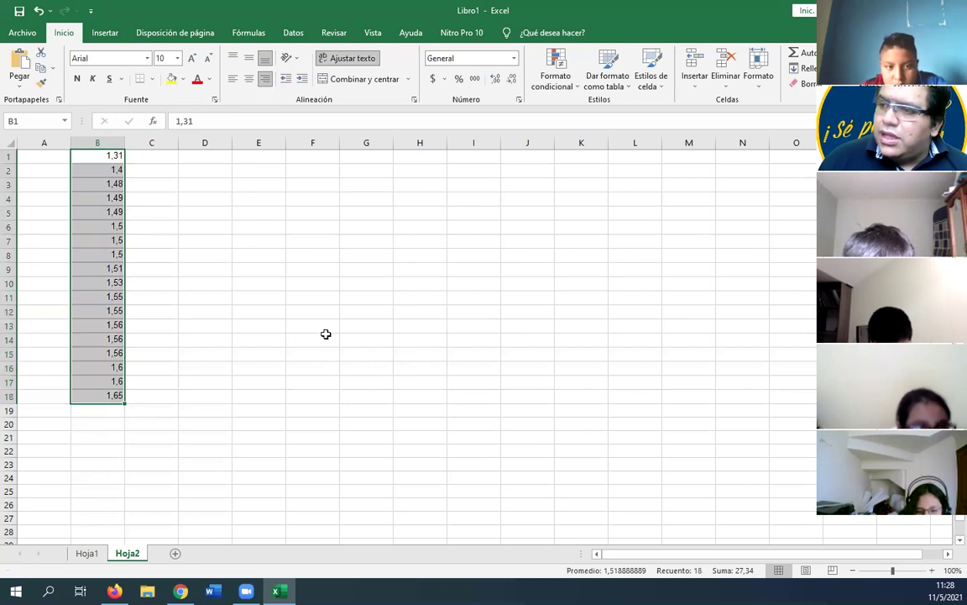
click(190, 326)
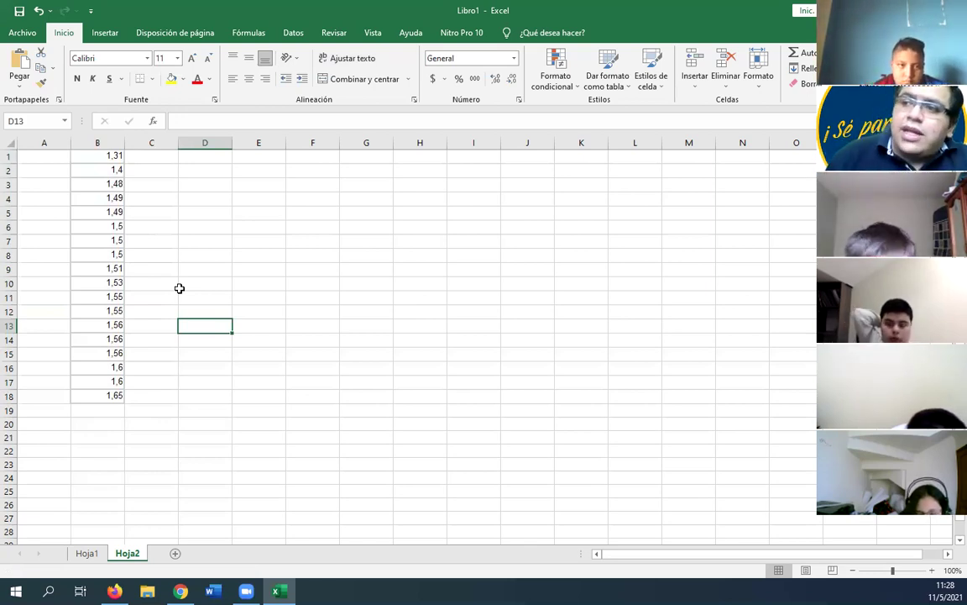
Step: Copy the sorted heights in B1:B18 and paste them starting in D1
drag(109, 156, 106, 394)
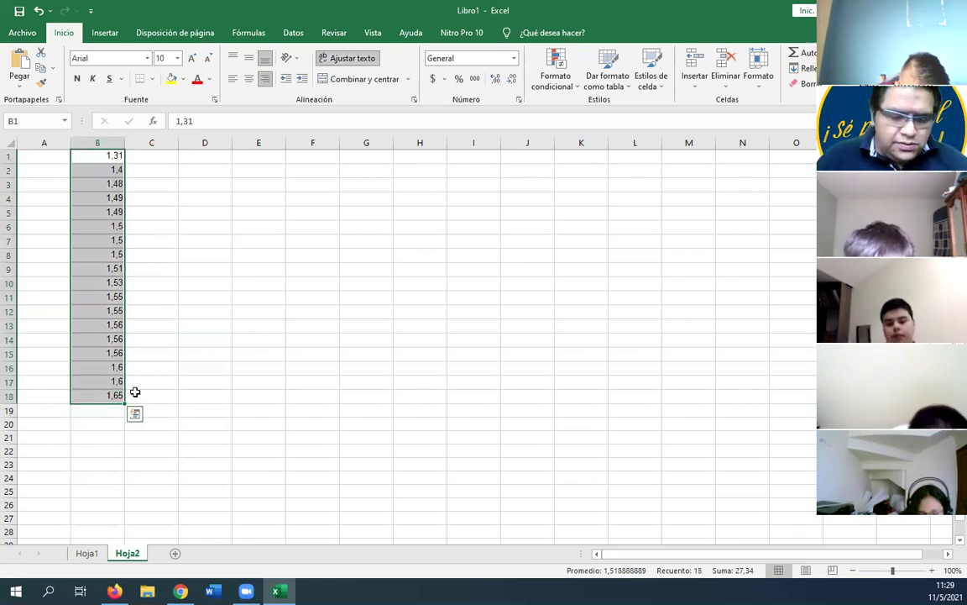
key(ctrl+c)
click(195, 157)
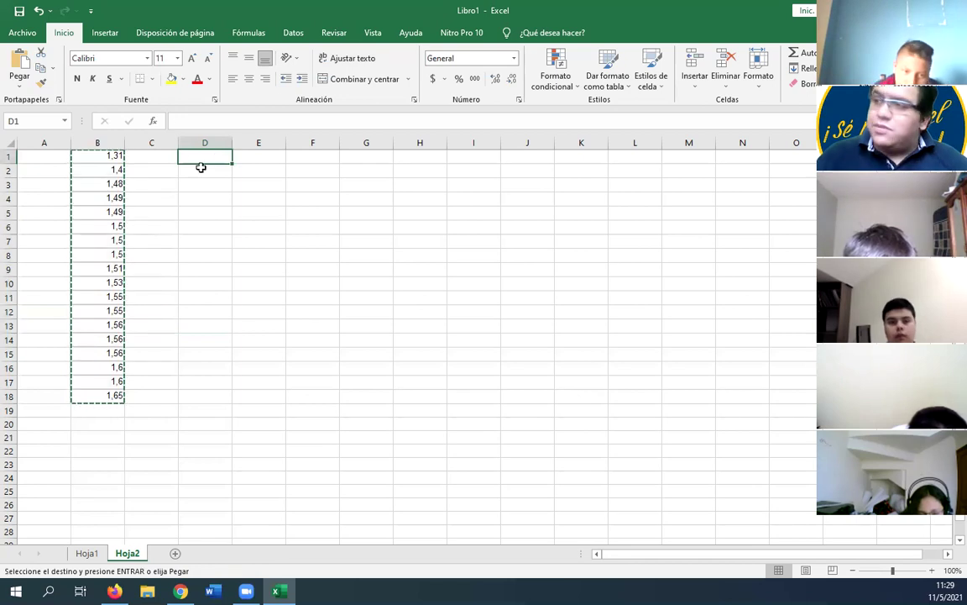
key(ctrl+v)
Step: Remove the duplicate values from the copied heights in D1:D18
drag(201, 158, 211, 394)
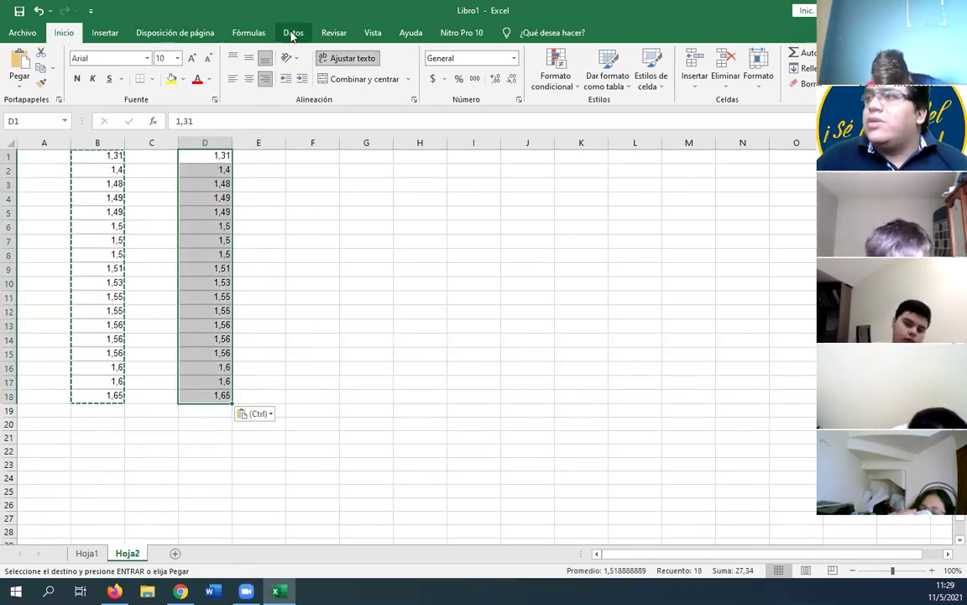
click(293, 34)
click(554, 68)
click(512, 356)
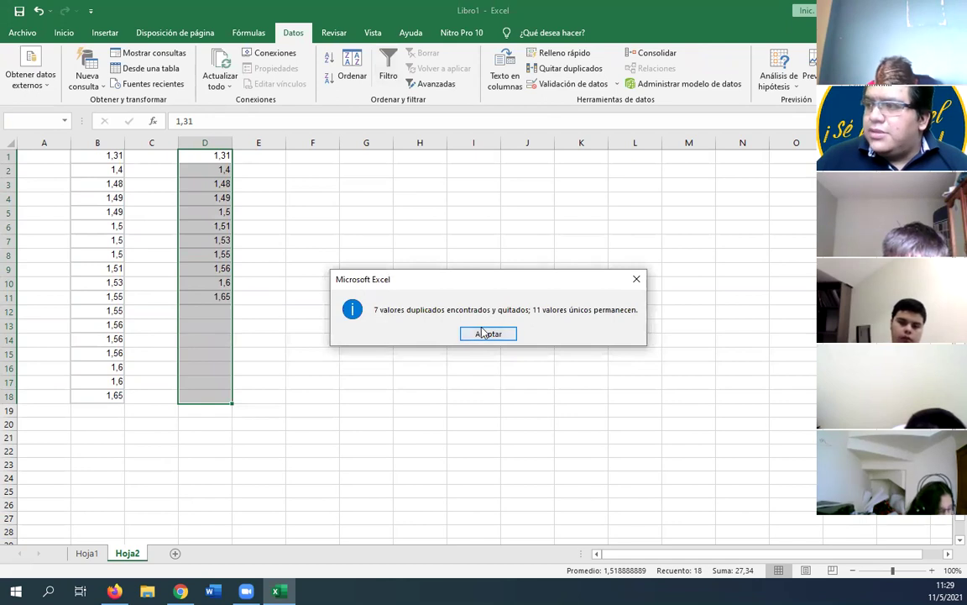
click(487, 333)
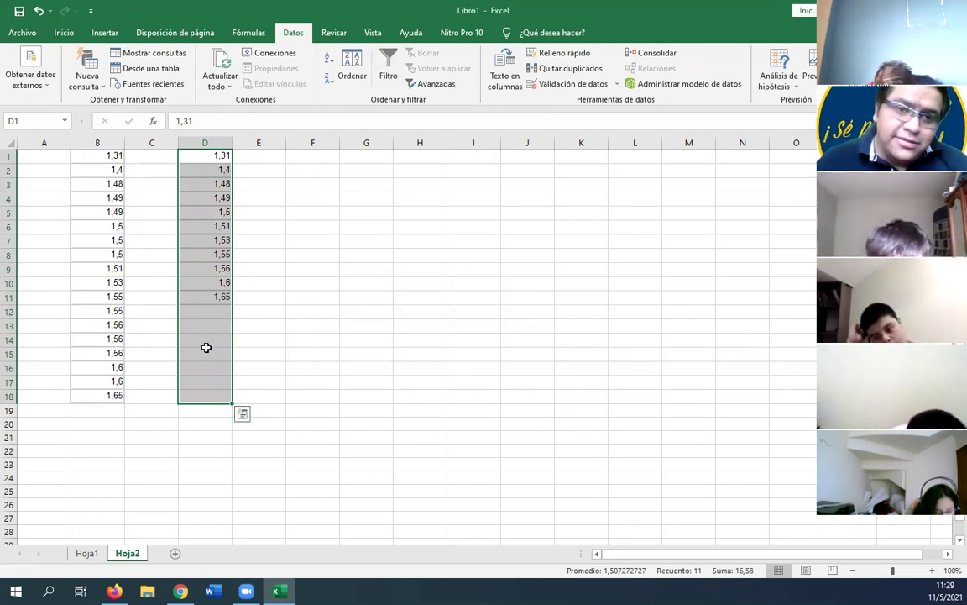
click(206, 347)
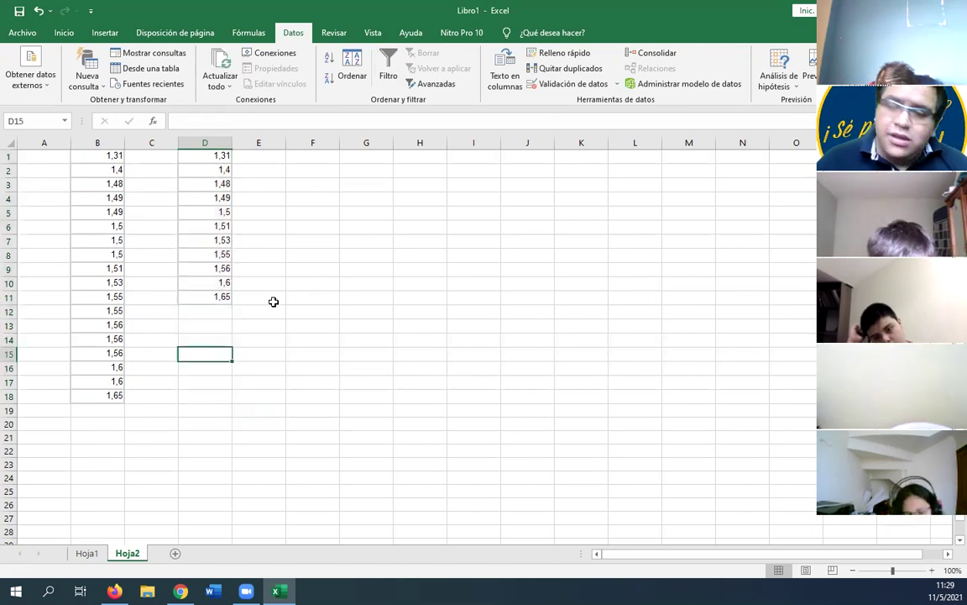
Step: Clear the list of unique heights from D1:D11
drag(212, 152, 214, 296)
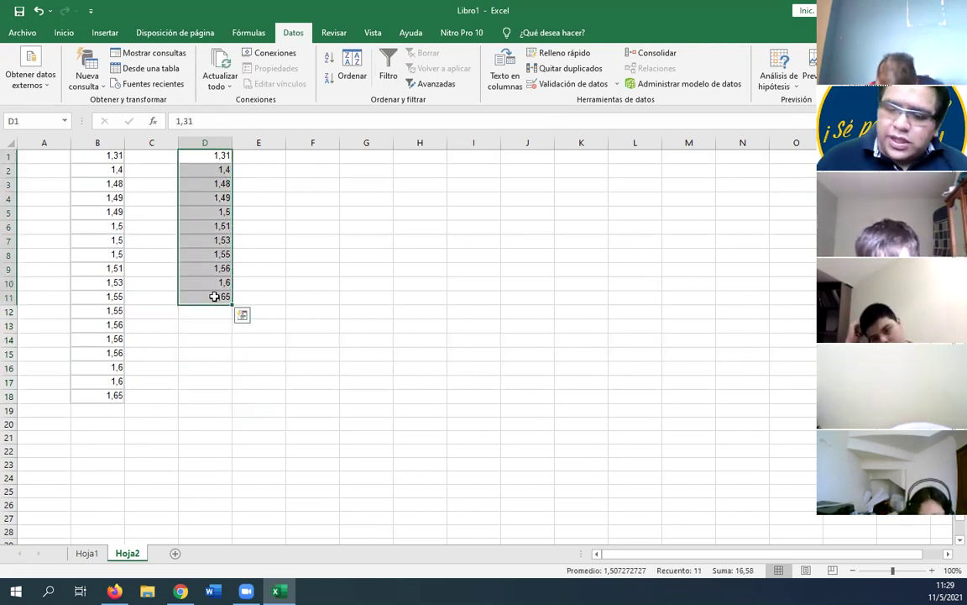
key(Delete)
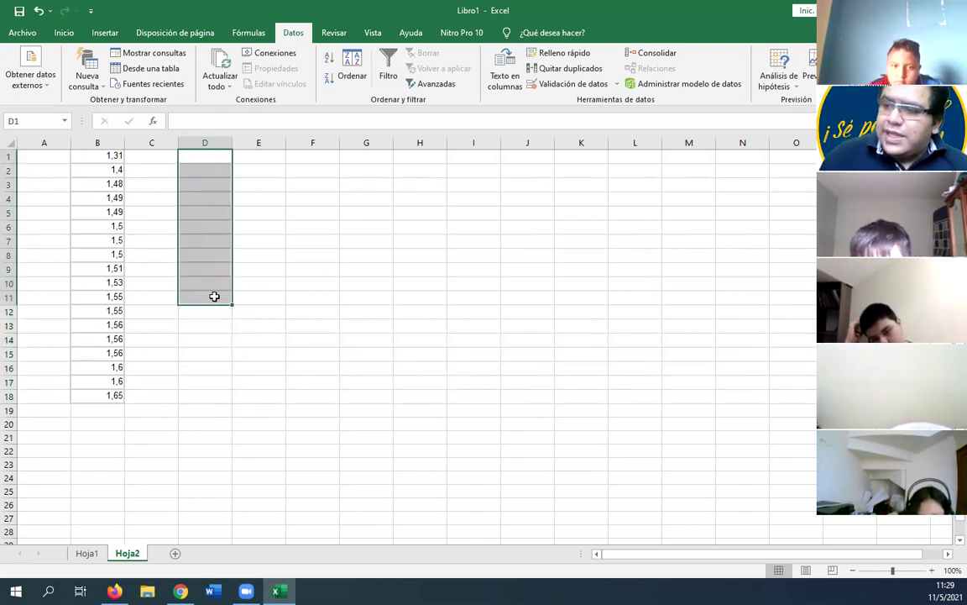
Step: Copy the rango, # intervalos and amplitud formula images from Hoja1 to Hoja2 and place them just below the heights, around row 20
click(87, 552)
click(130, 467)
click(60, 420)
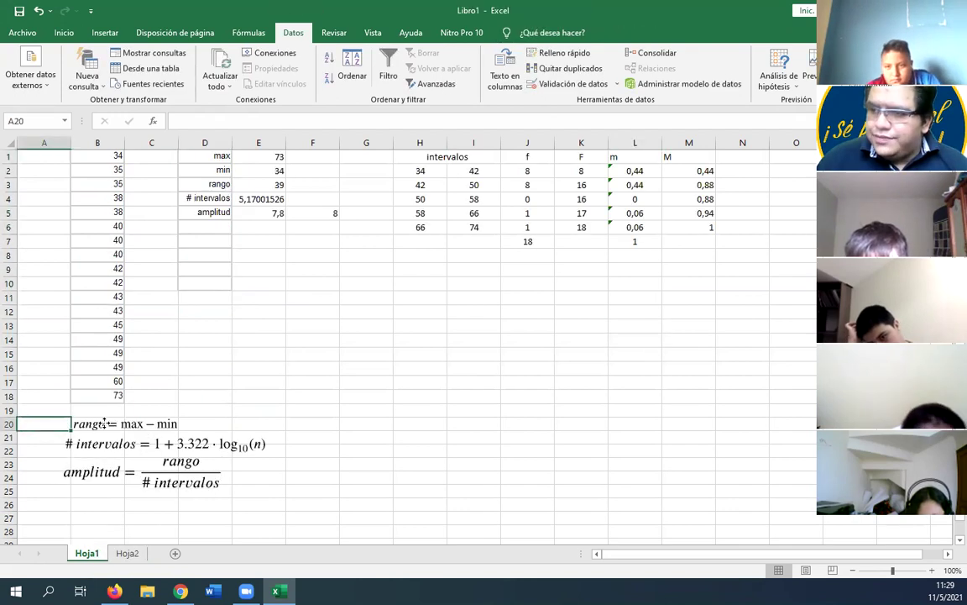
click(93, 424)
shift+click(129, 446)
shift+click(100, 472)
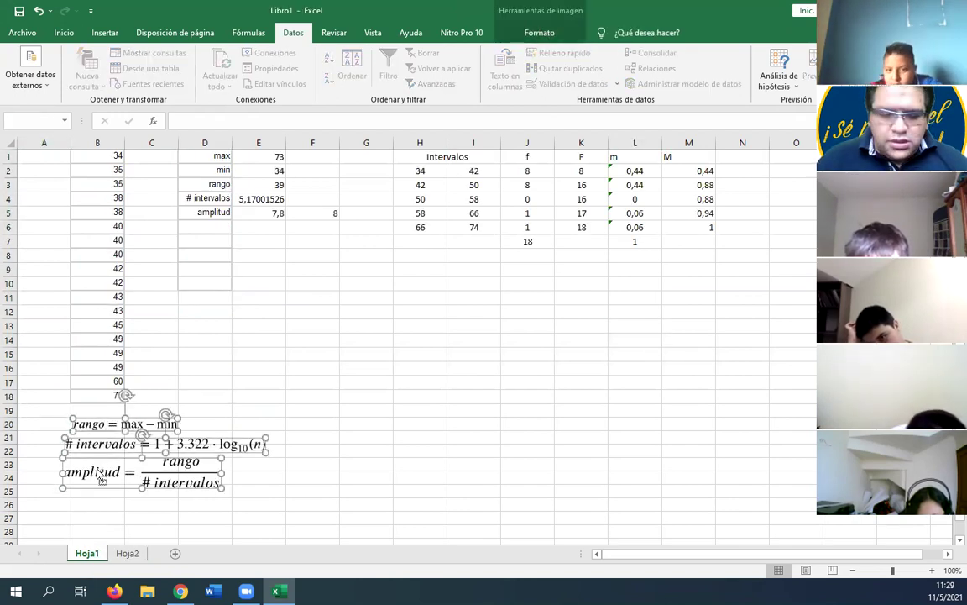
click(127, 553)
click(122, 468)
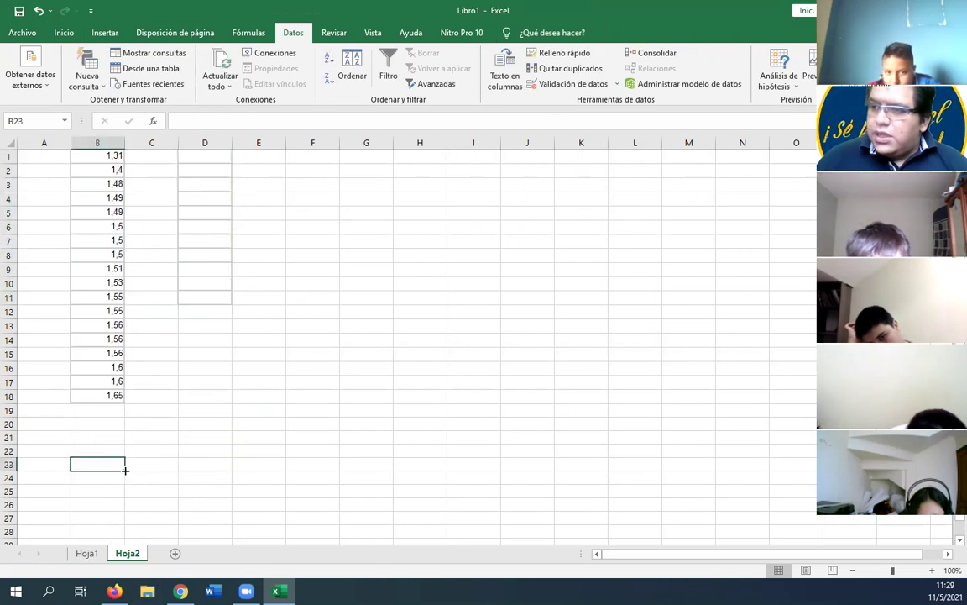
key(ctrl+v)
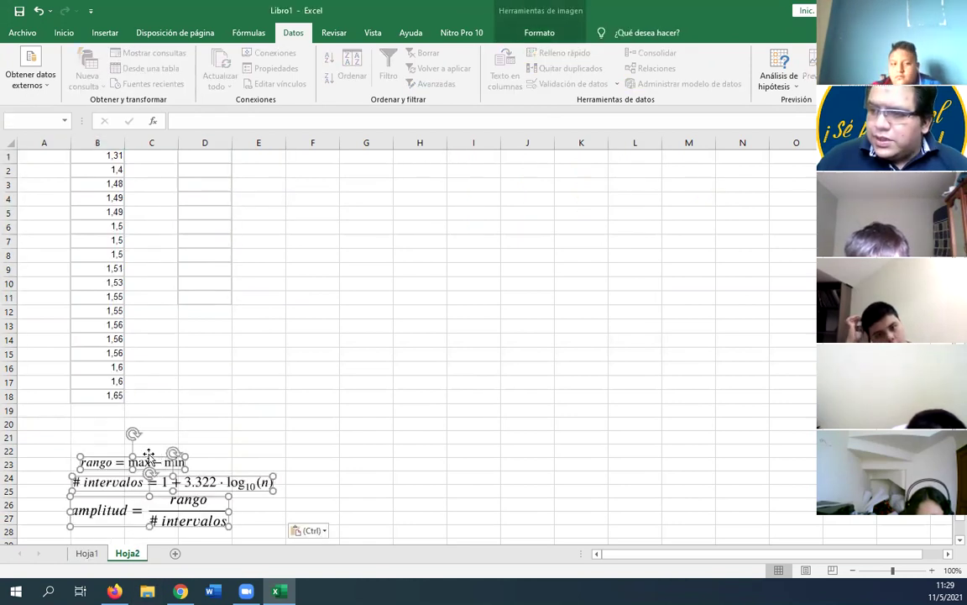
drag(148, 454, 144, 421)
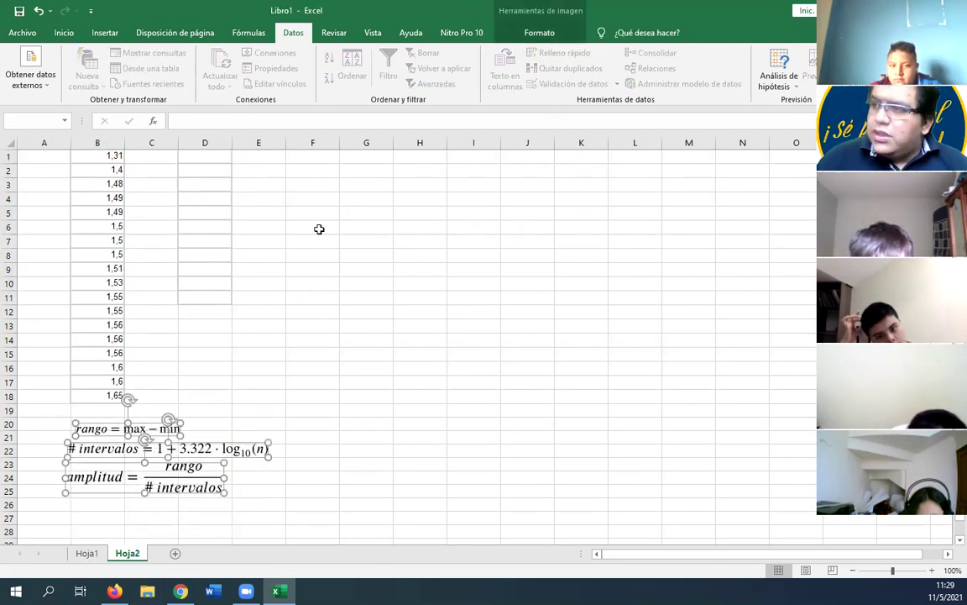
Step: Enter the label "max" in D1 and the maximum height 1,65 in E1
click(209, 161)
text(mac)
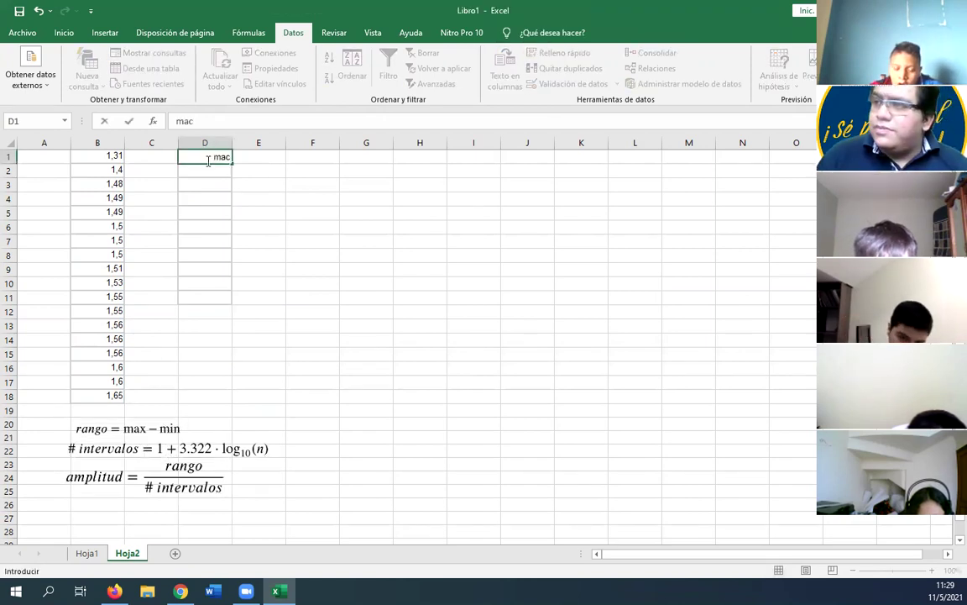
key(BackSpace)
text(x)
key(Tab)
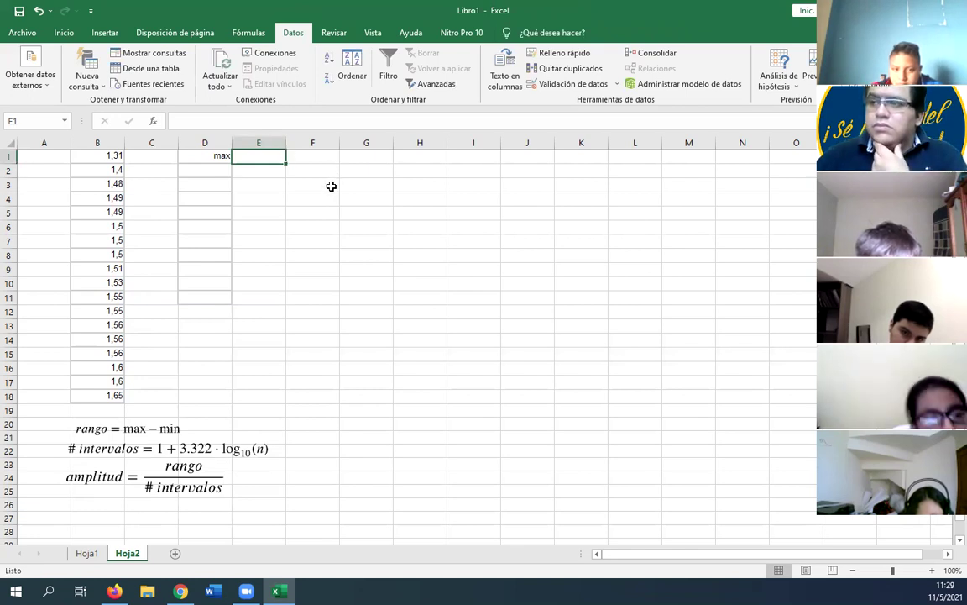
text(1,65)
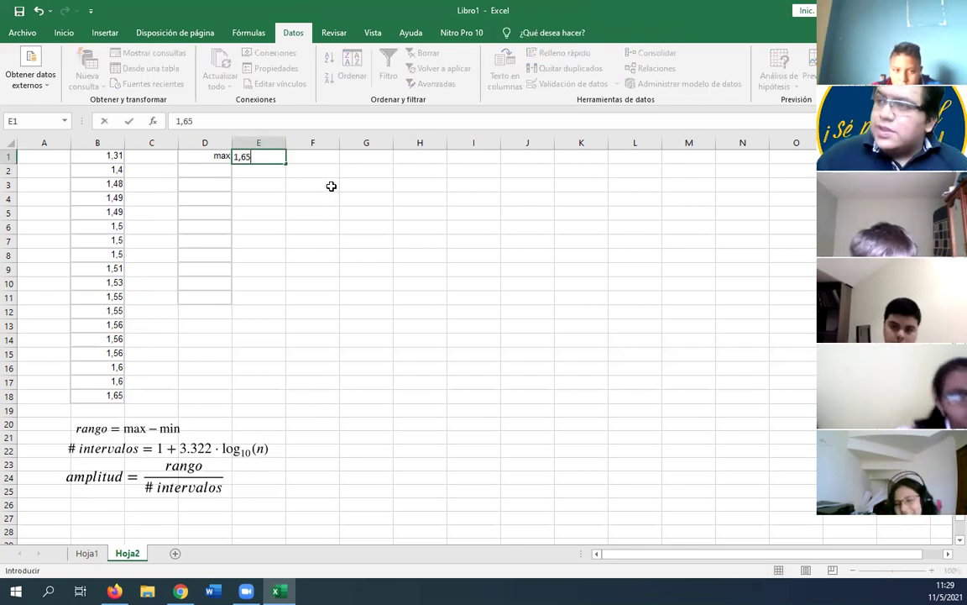
key(Return)
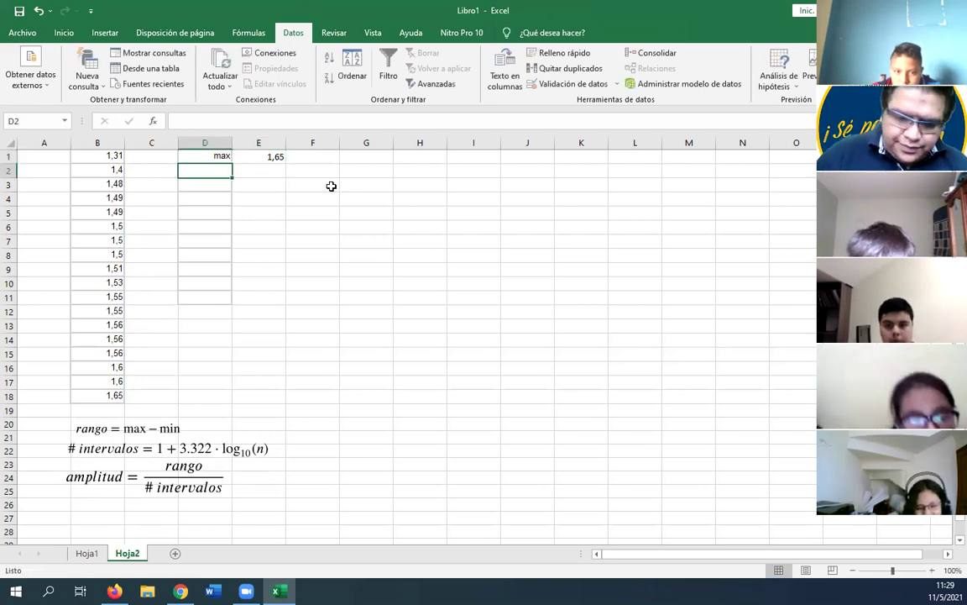
Step: Enter the label "min" in D2 and the minimum height 1,31 in E2
text(min)
key(Return)
key(Right)
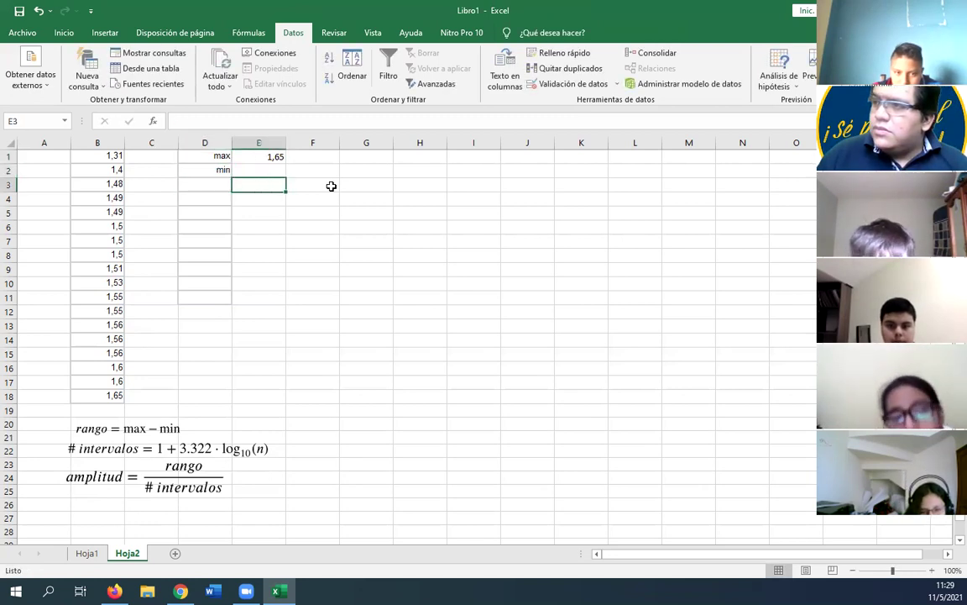
key(Up)
text(1,)
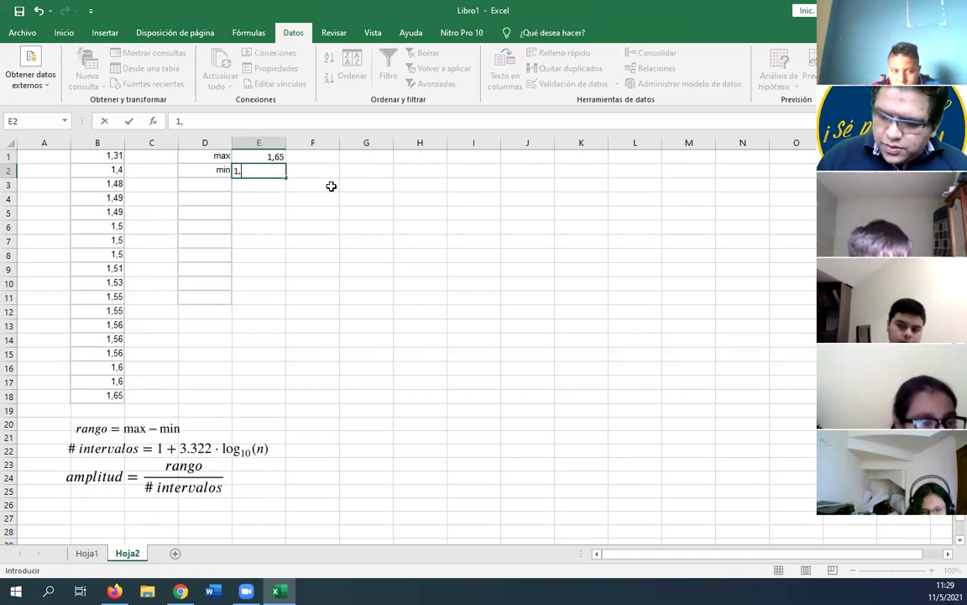
key(Return)
Step: Label D3 "rango" and calculate the range in E3 with the formula =E1-E2
key(Left)
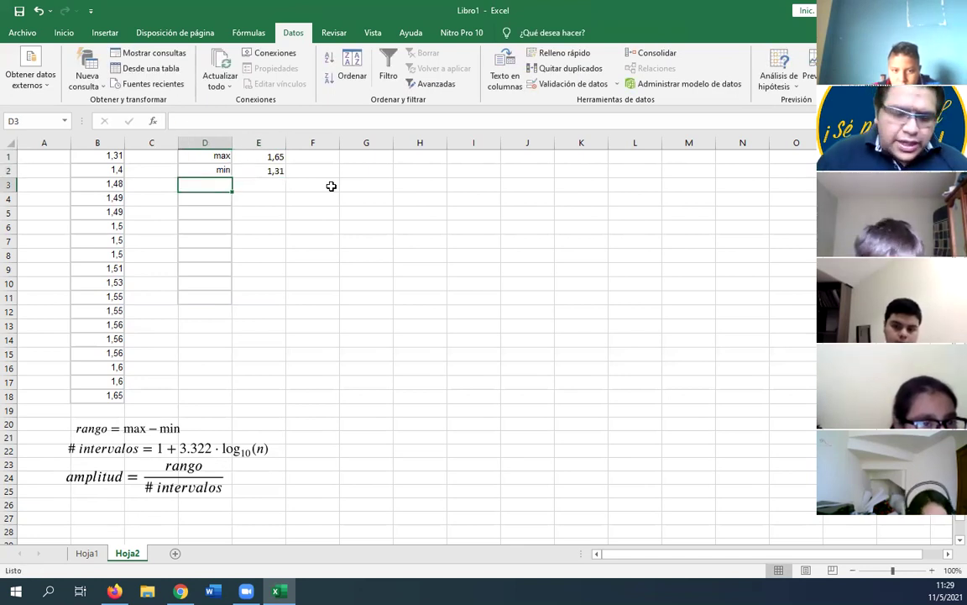
text(r)
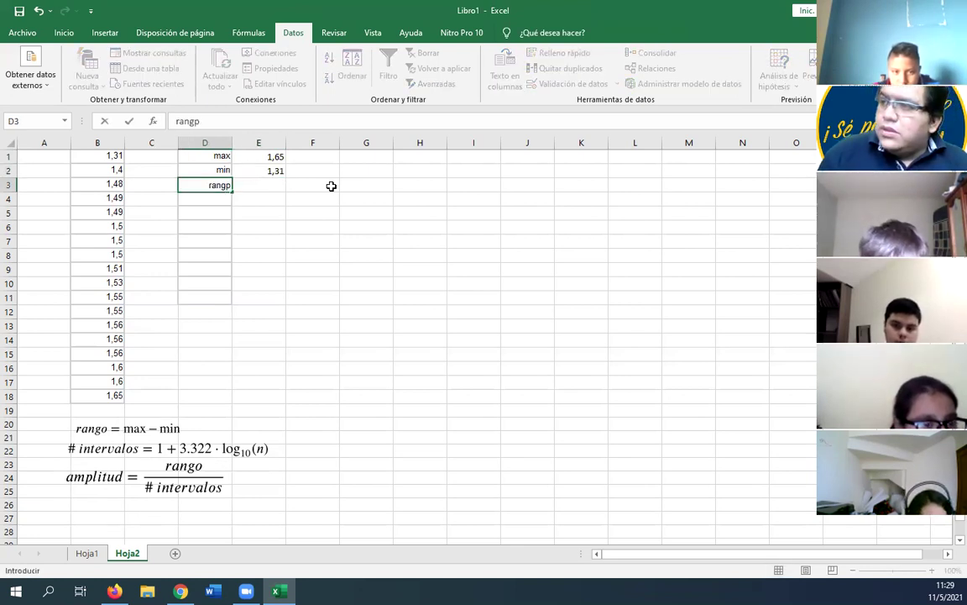
text(ango)
key(Tab)
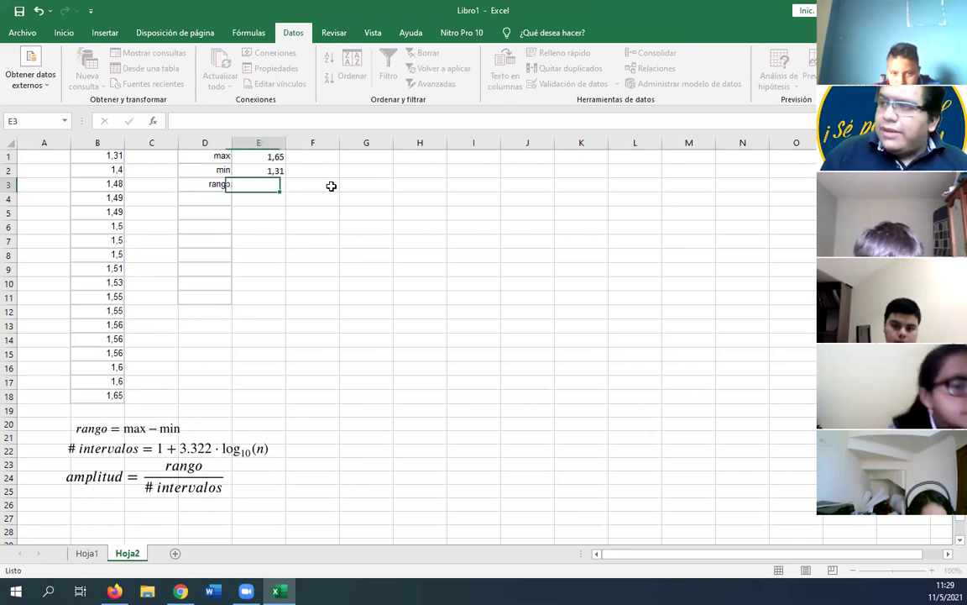
text(=)
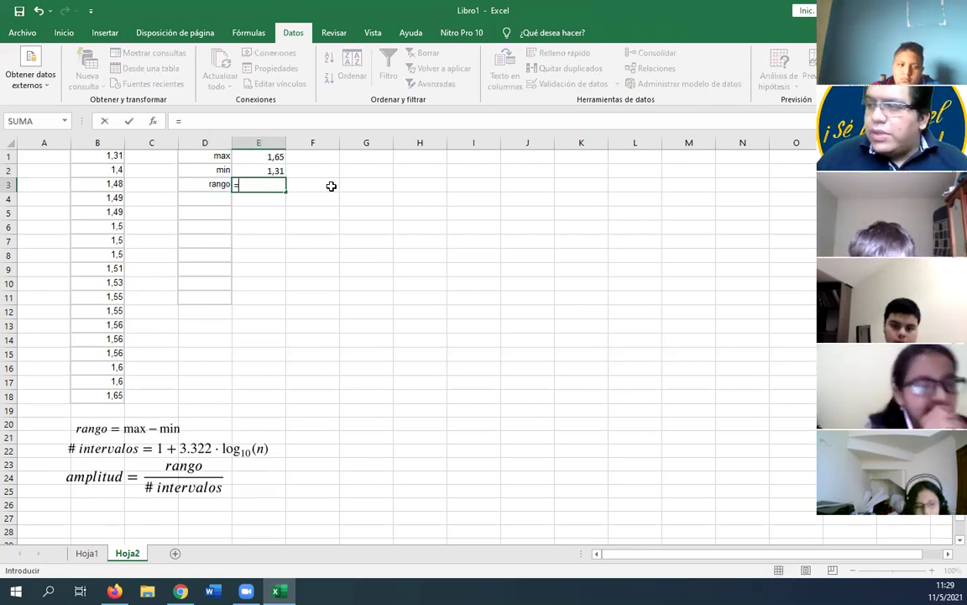
click(277, 157)
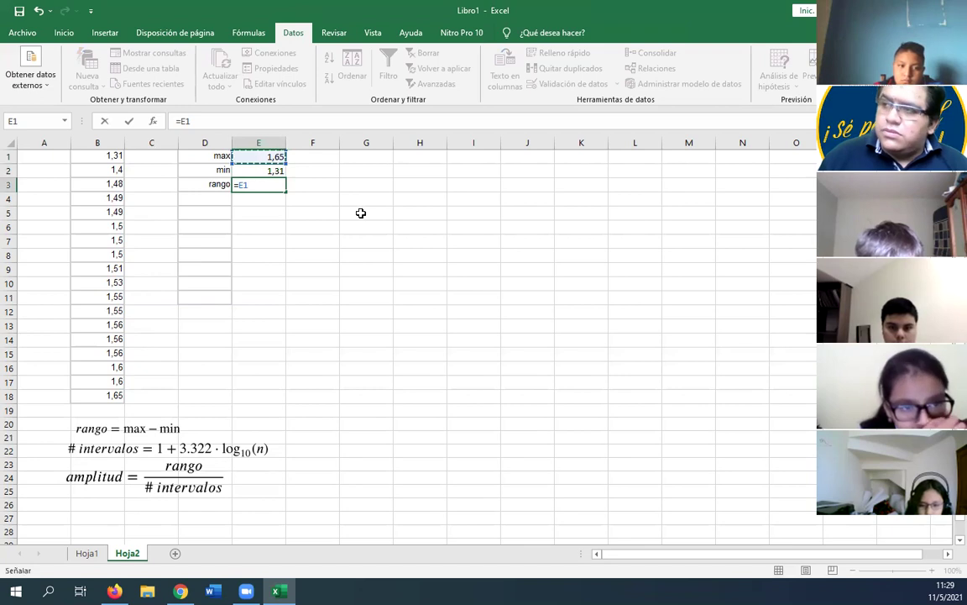
text(-)
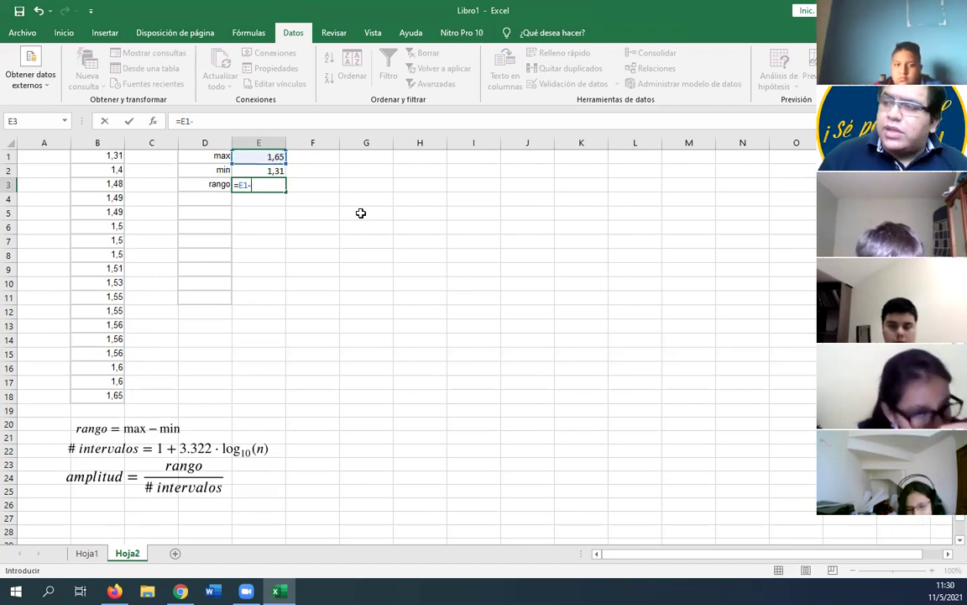
click(262, 171)
key(Return)
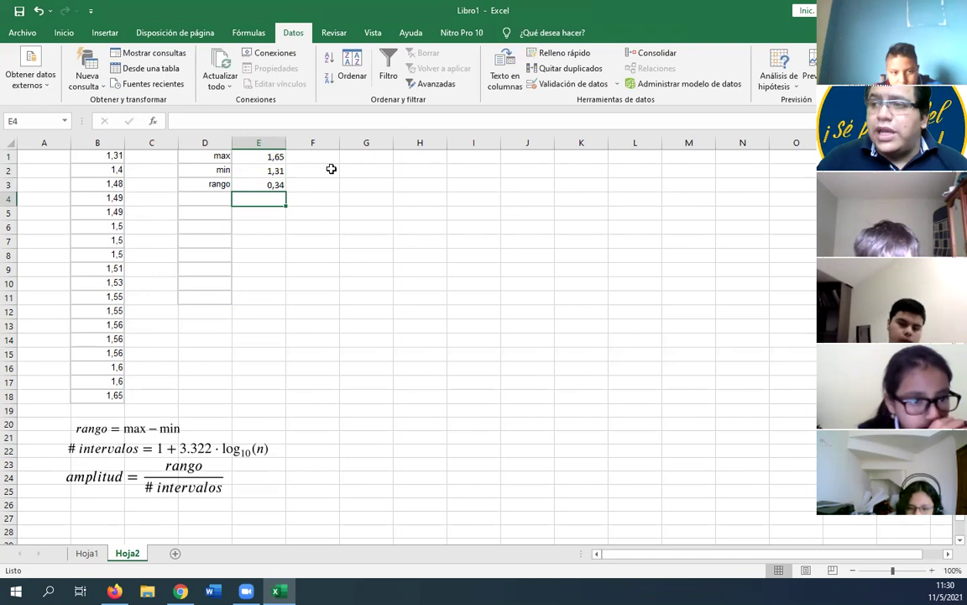
Step: Enter the label "#intervalos" in D4, below the rango label
click(228, 198)
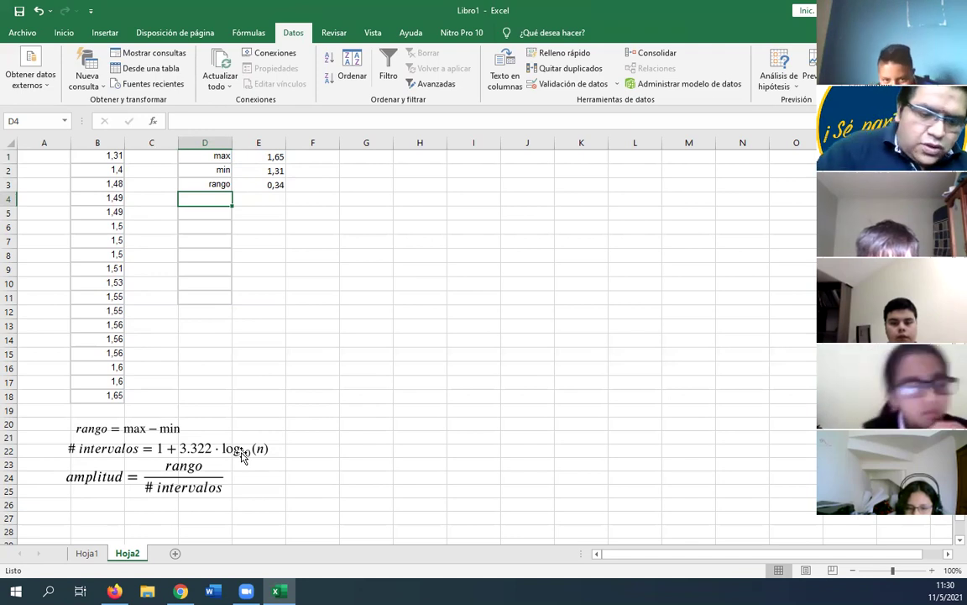
text(#inte)
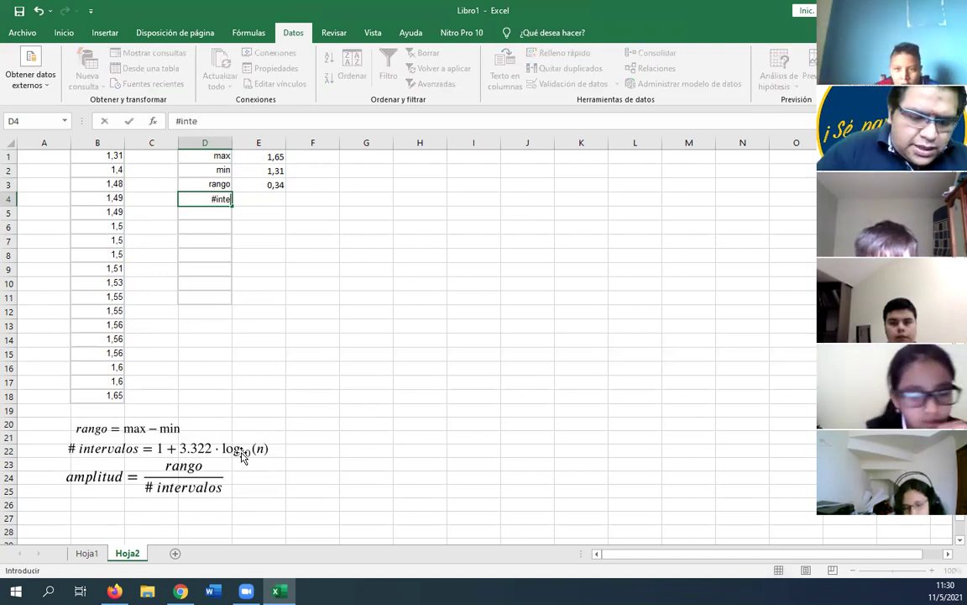
text(rvalos=)
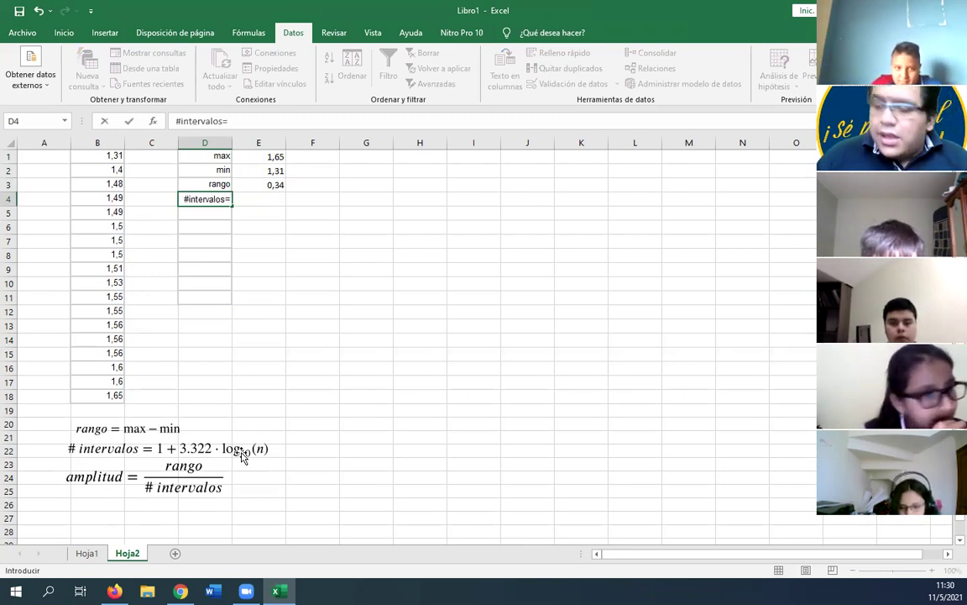
text(1)
key(BackSpace)
key(BackSpace)
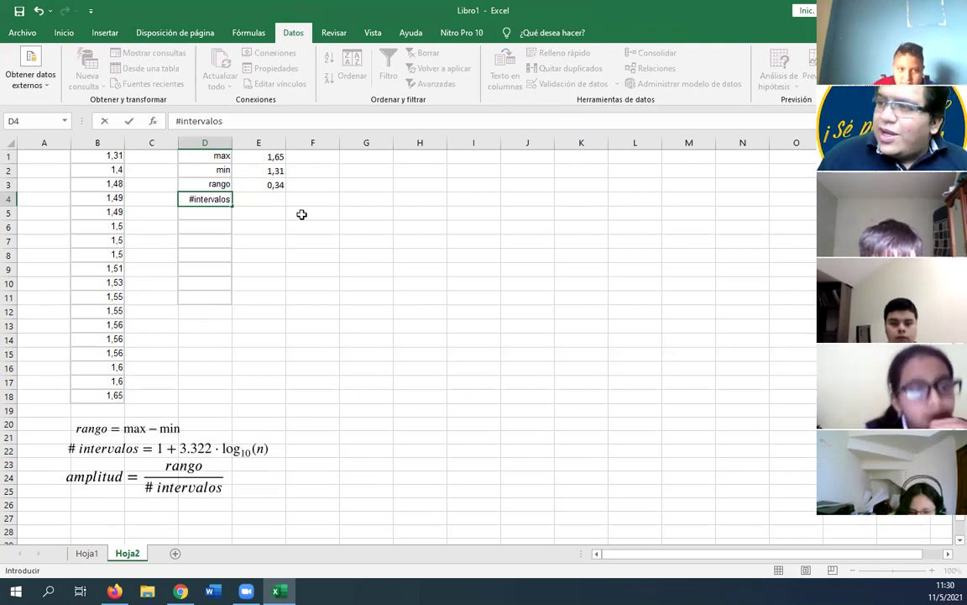
Step: Calculate the number of intervals in E4 with the formula =1+3,322*LOG10(18)
click(272, 198)
text(=1+3,3)
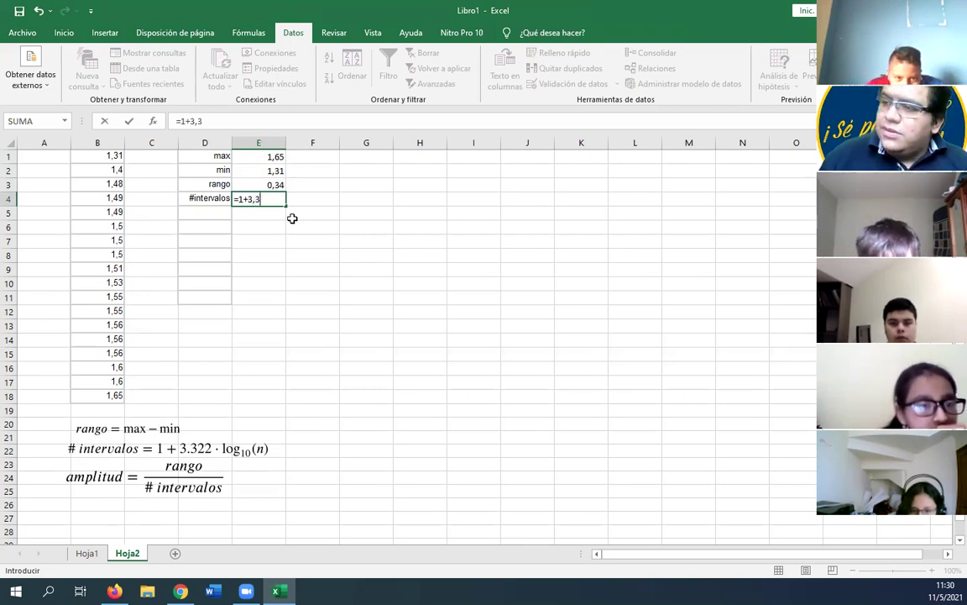
text(22*)
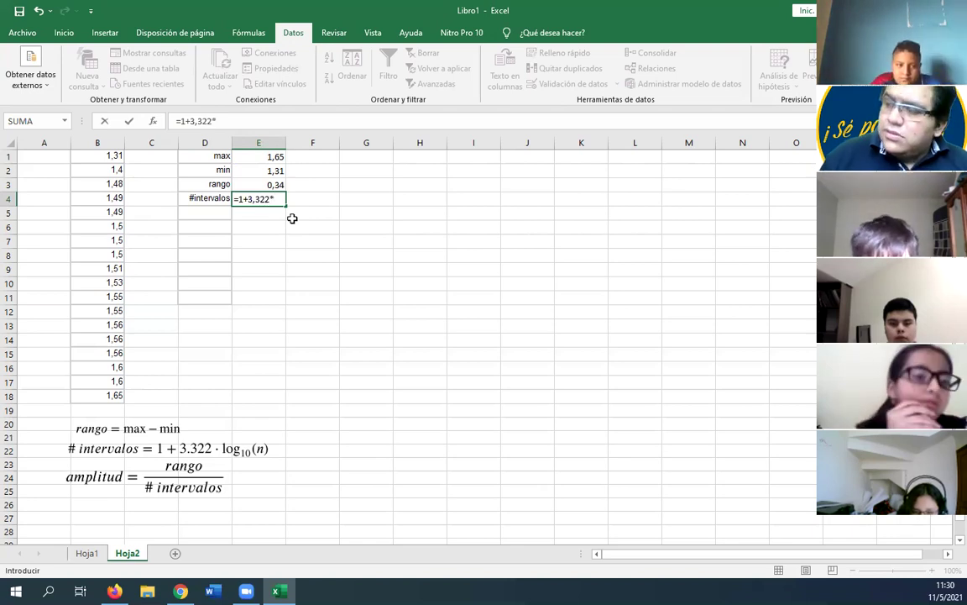
text(log)
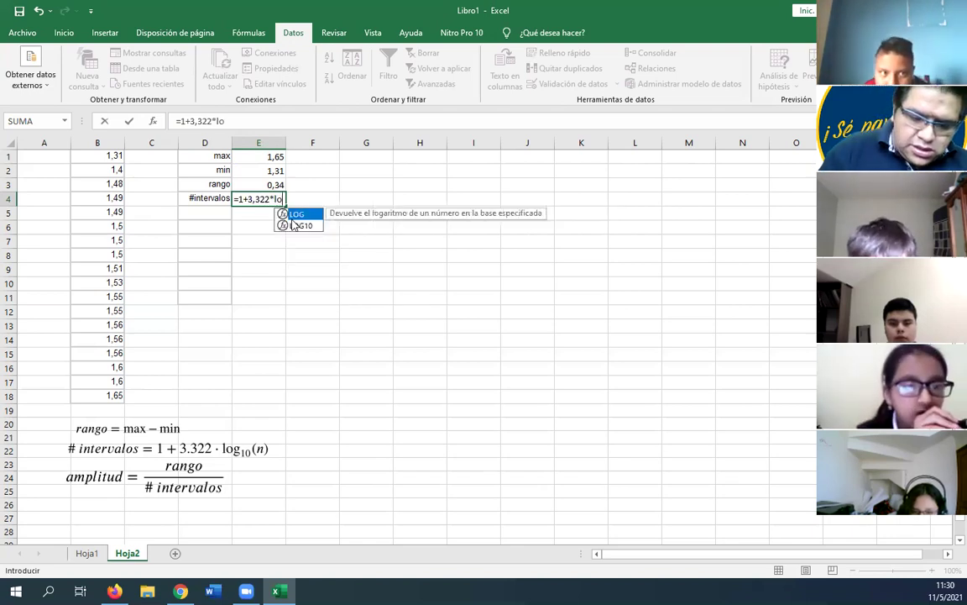
click(296, 225)
double_click(294, 225)
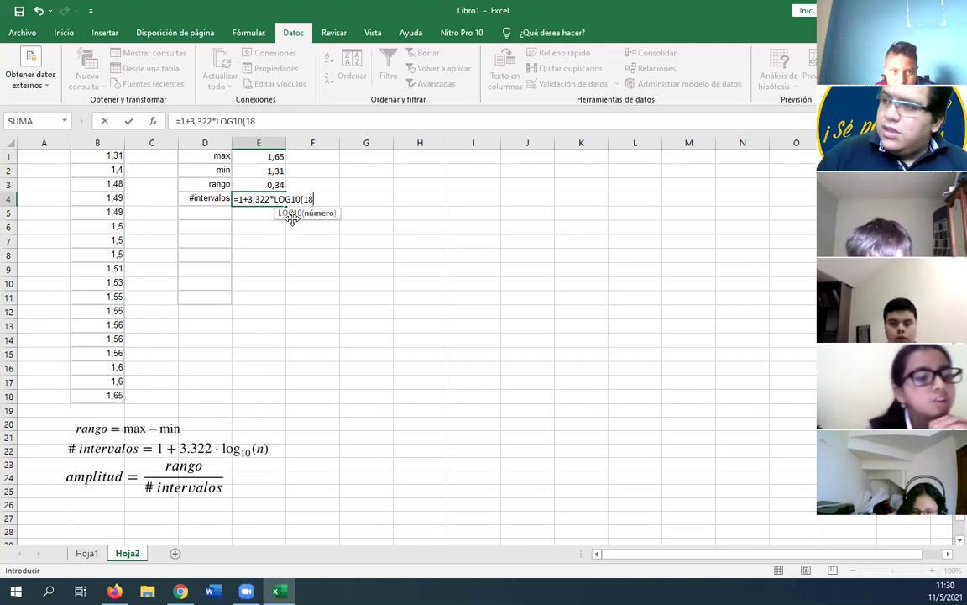
text(18))
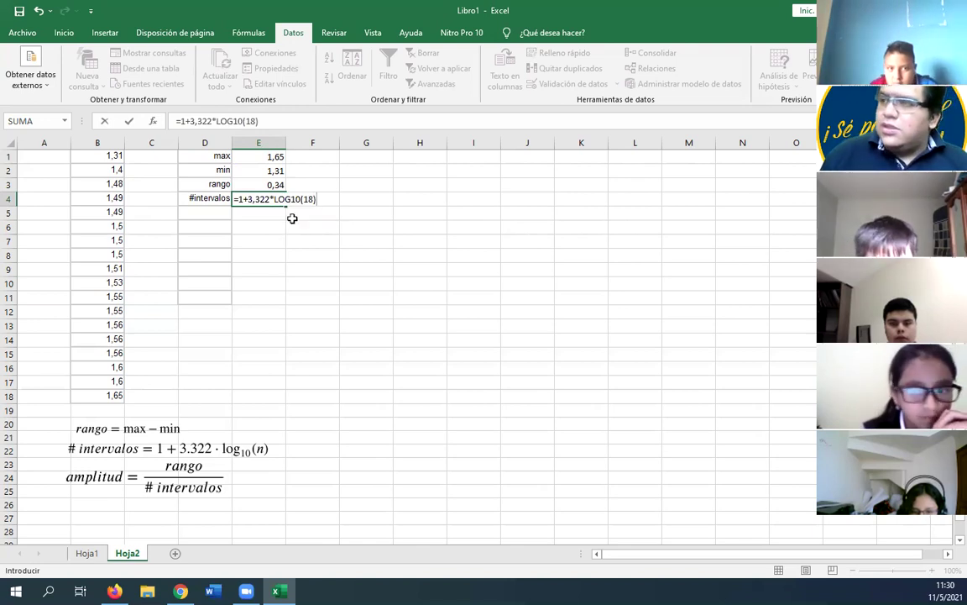
key(Return)
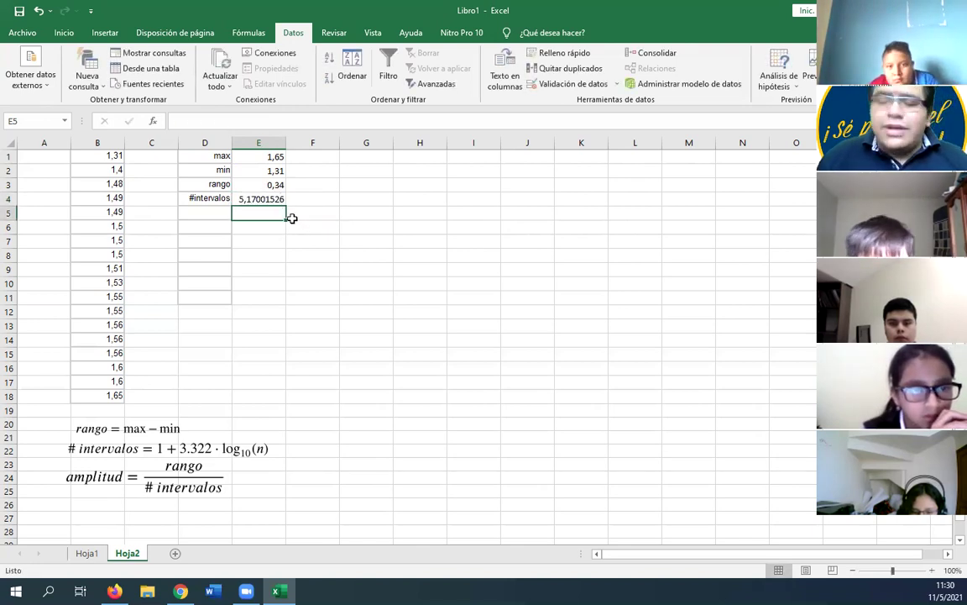
Step: Label D5 "amplitud" and calculate the interval width in E5 with the formula =E3/5
click(217, 207)
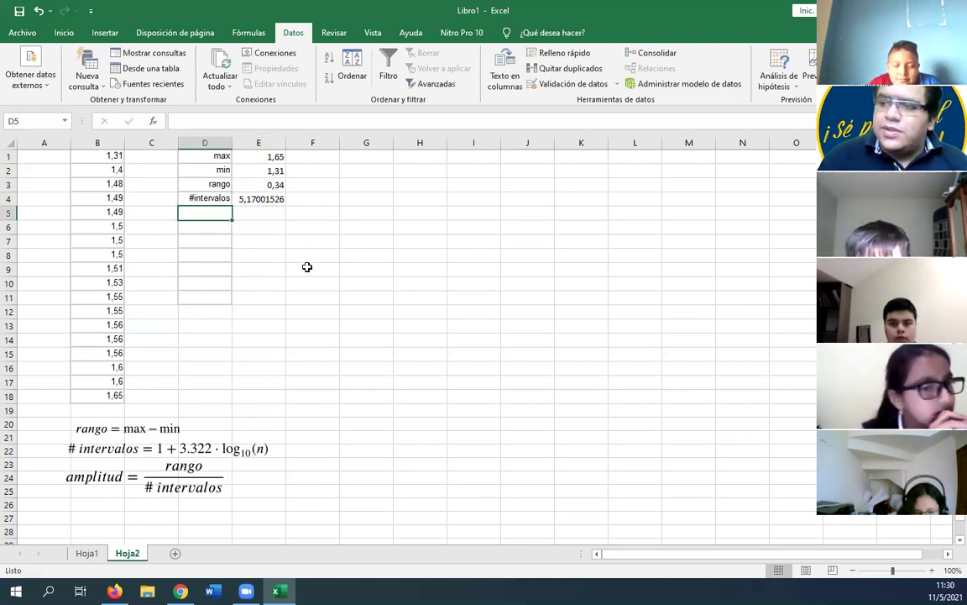
text(am)
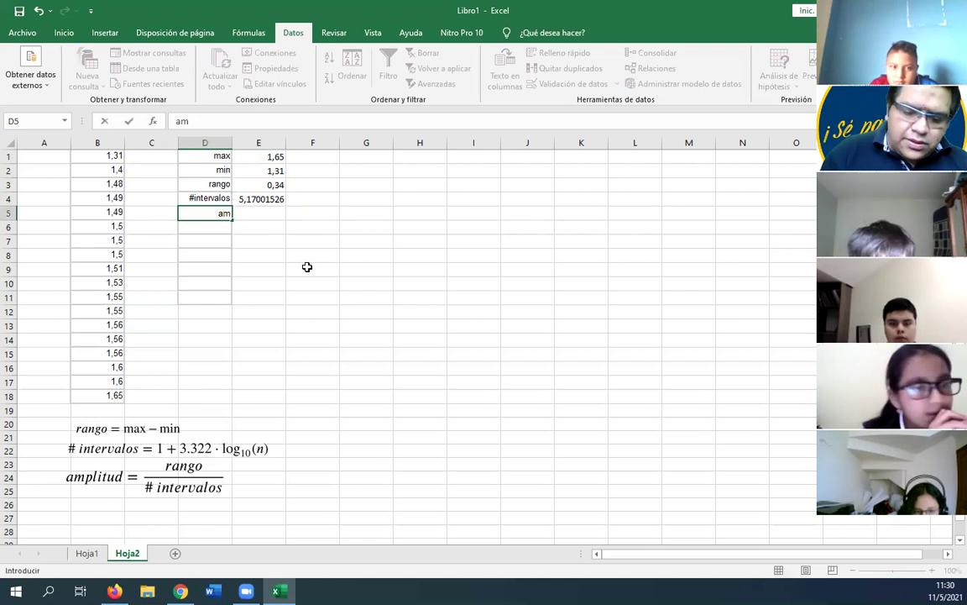
text(plitud)
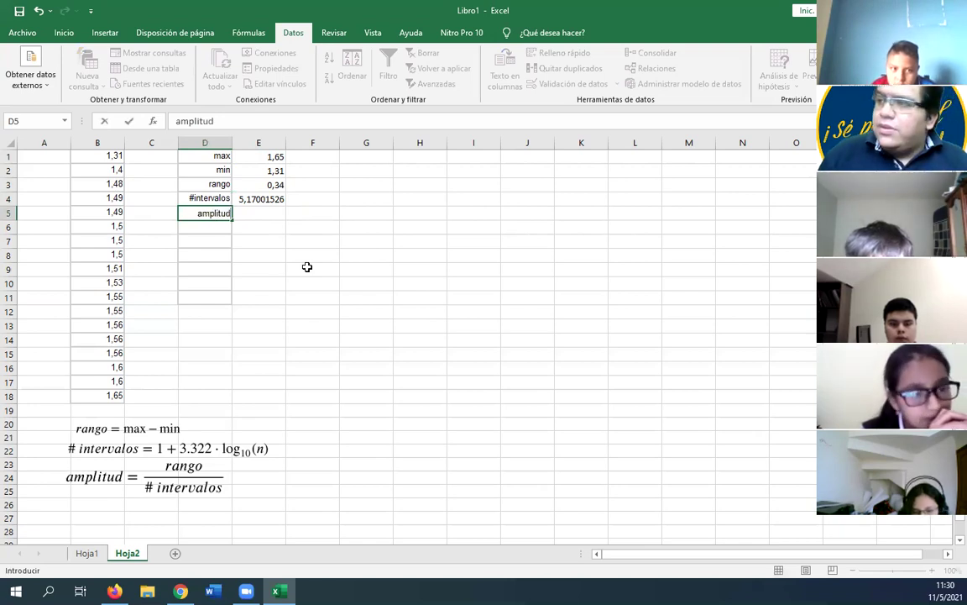
key(Tab)
text(=)
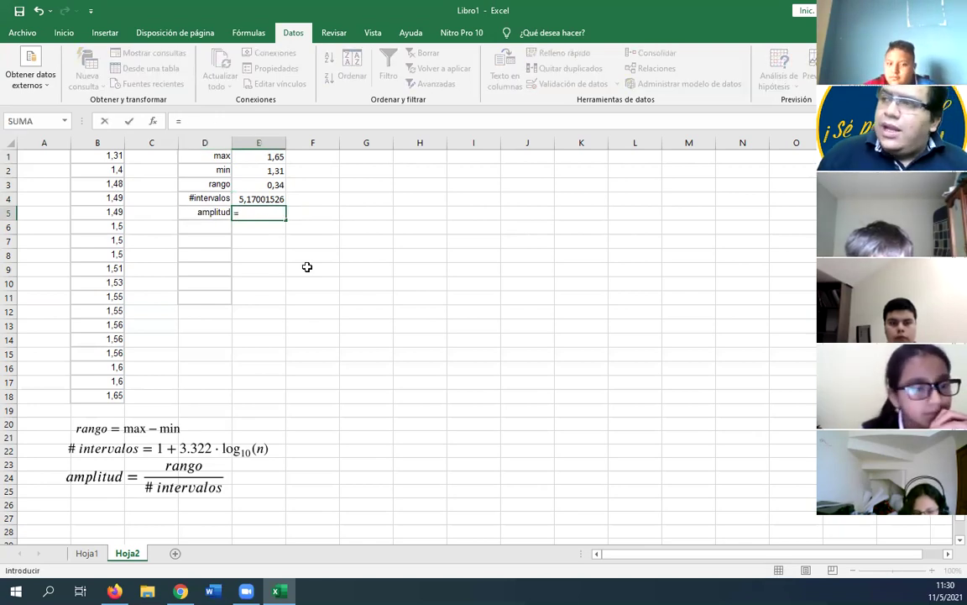
click(270, 187)
text(/)
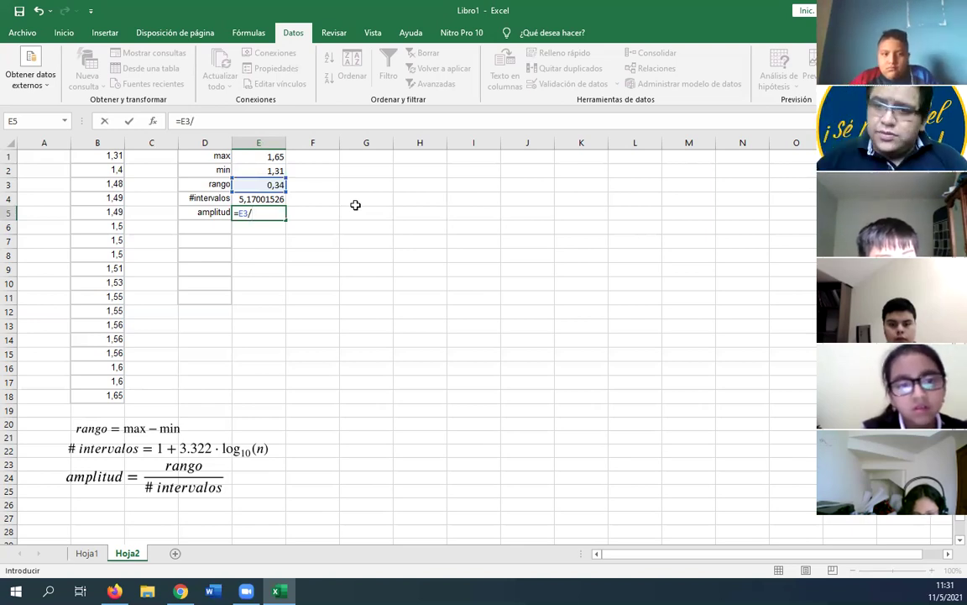
text(E4)
key(Return)
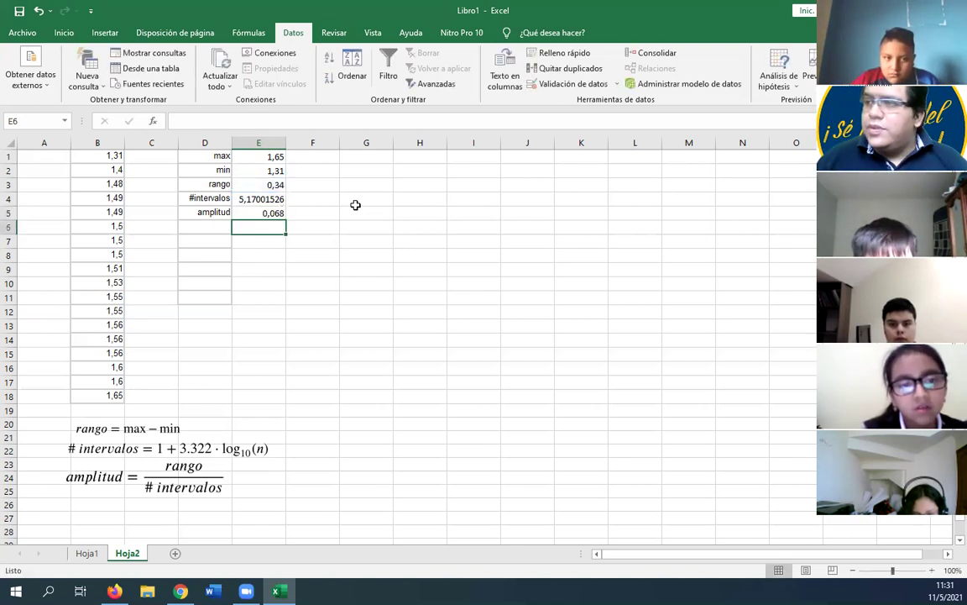
Step: Round the amplitud in E5 to two decimals by changing its formula to =REDONDEAR(E3/5;2)
click(277, 215)
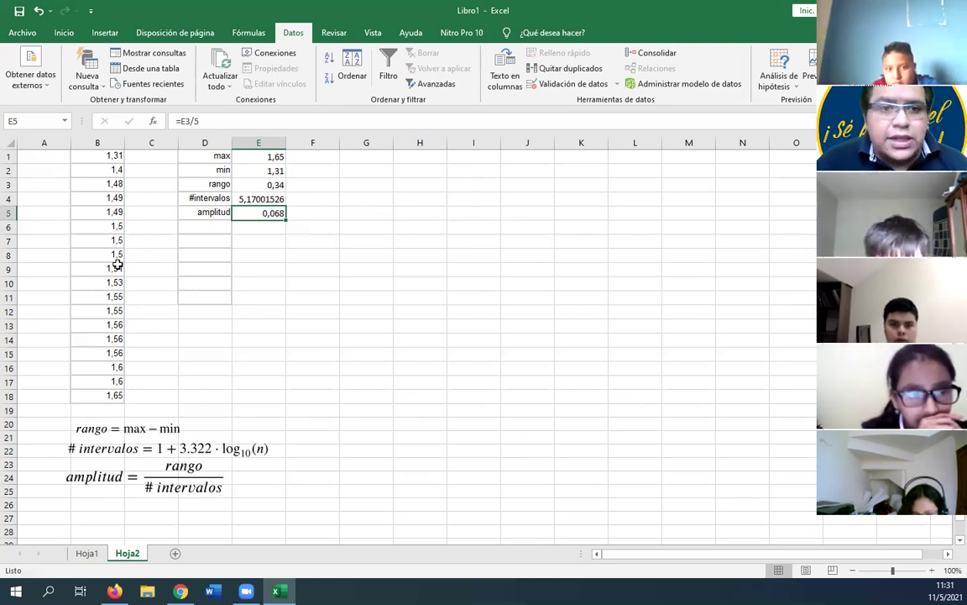
click(185, 121)
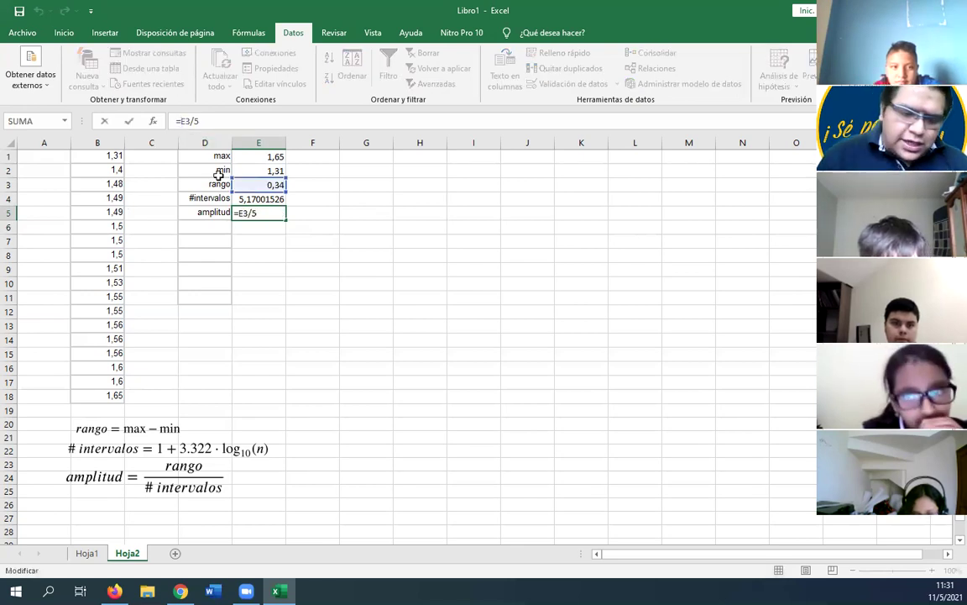
text(re)
key(Down)
key(Tab)
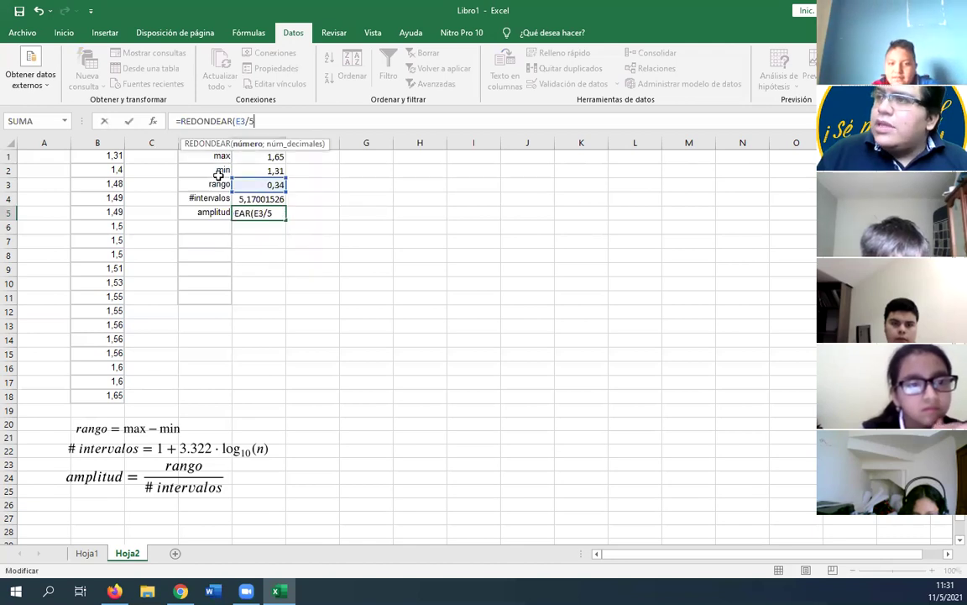
text(;)
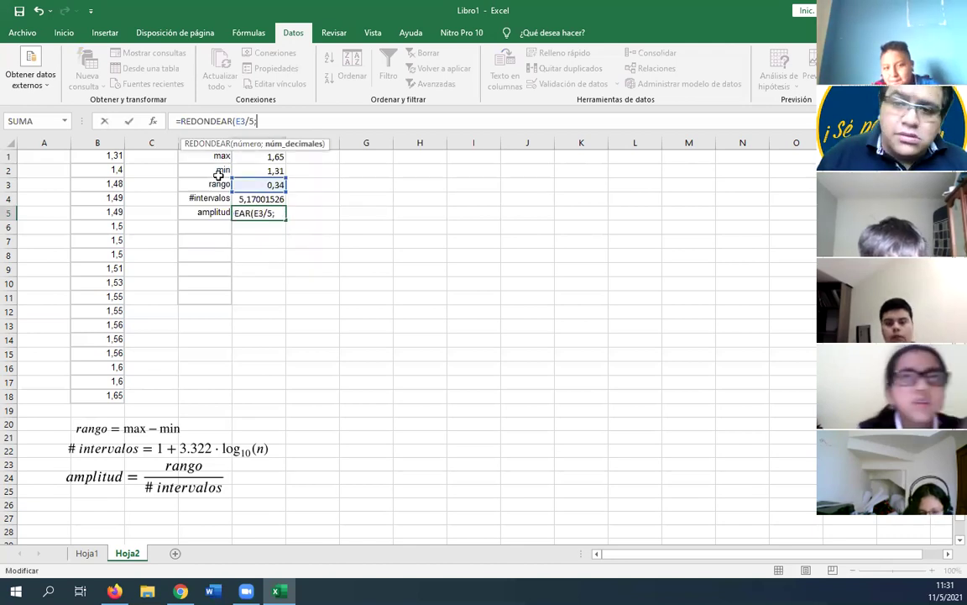
text(2)
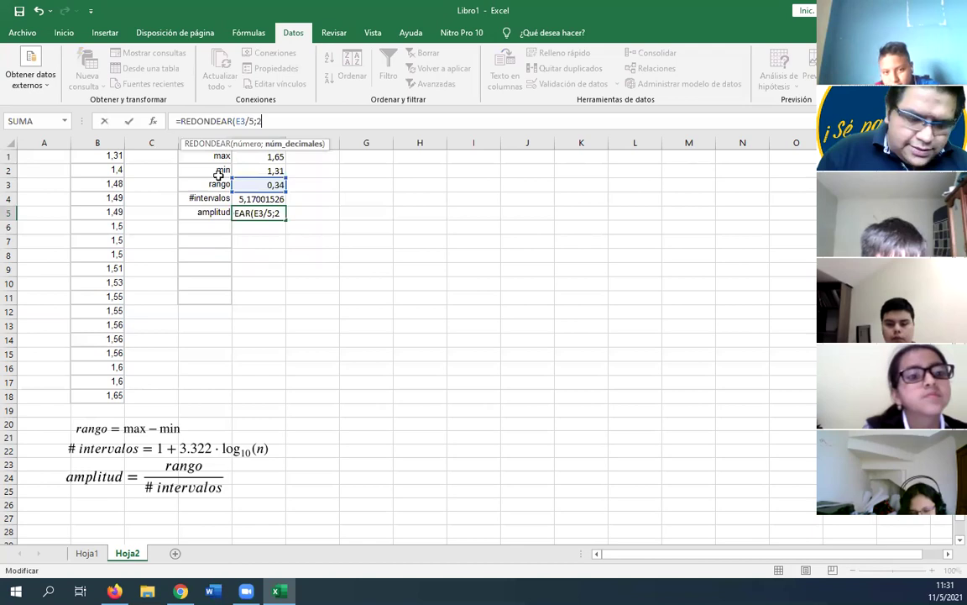
key(Return)
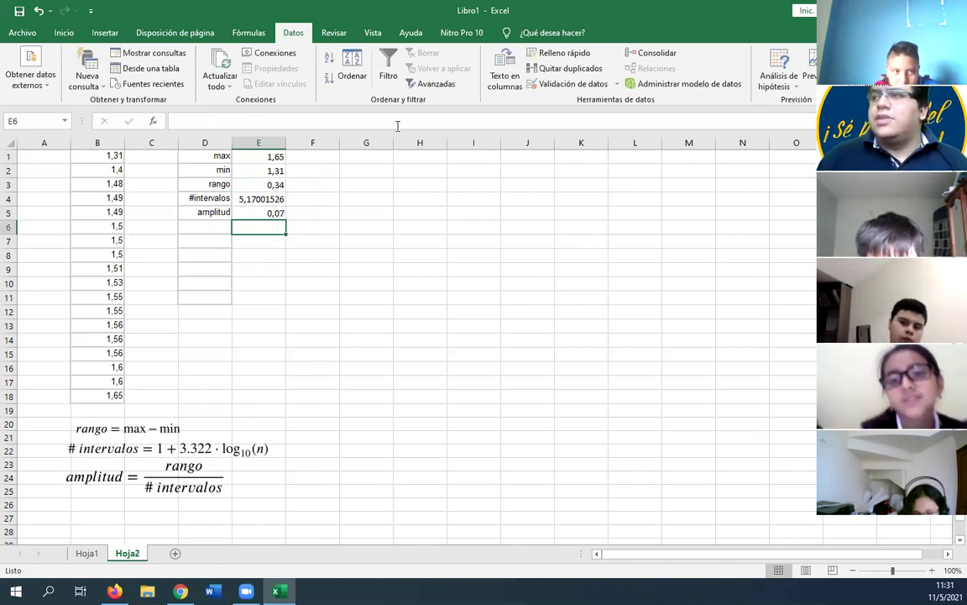
Step: Merge and center G1:H1 and enter the heading "intervalos" in it
drag(364, 155, 397, 156)
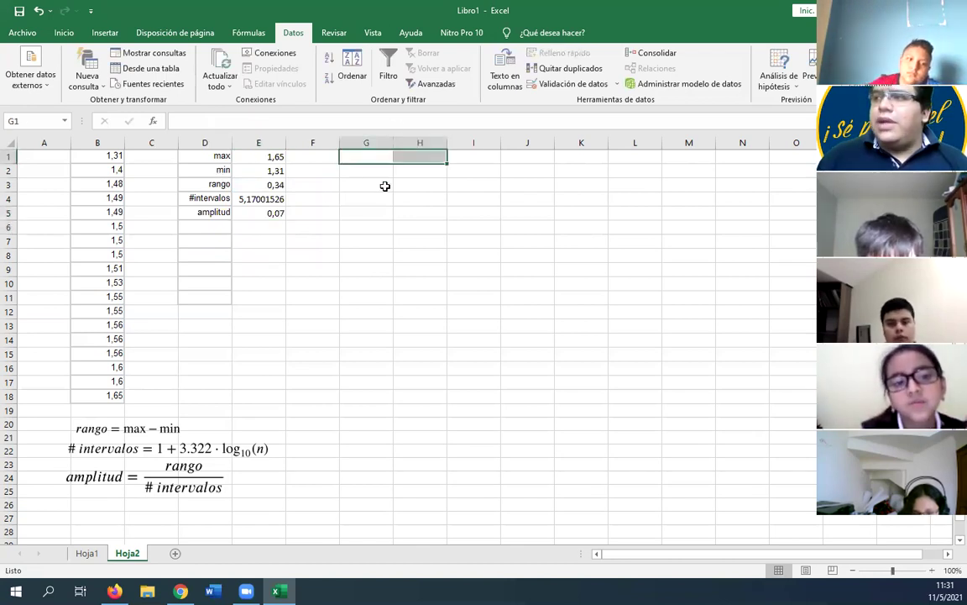
click(63, 32)
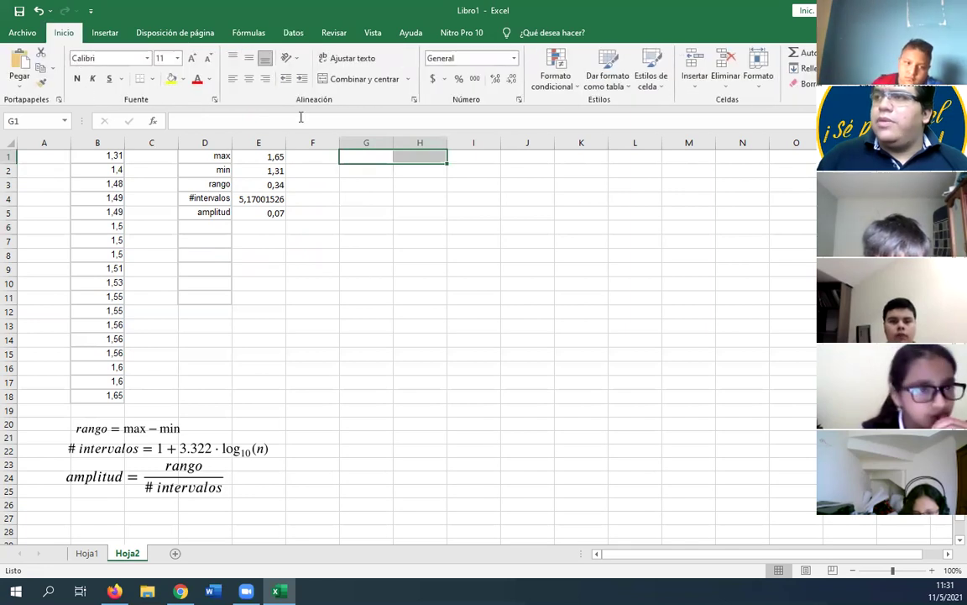
click(330, 79)
text(in)
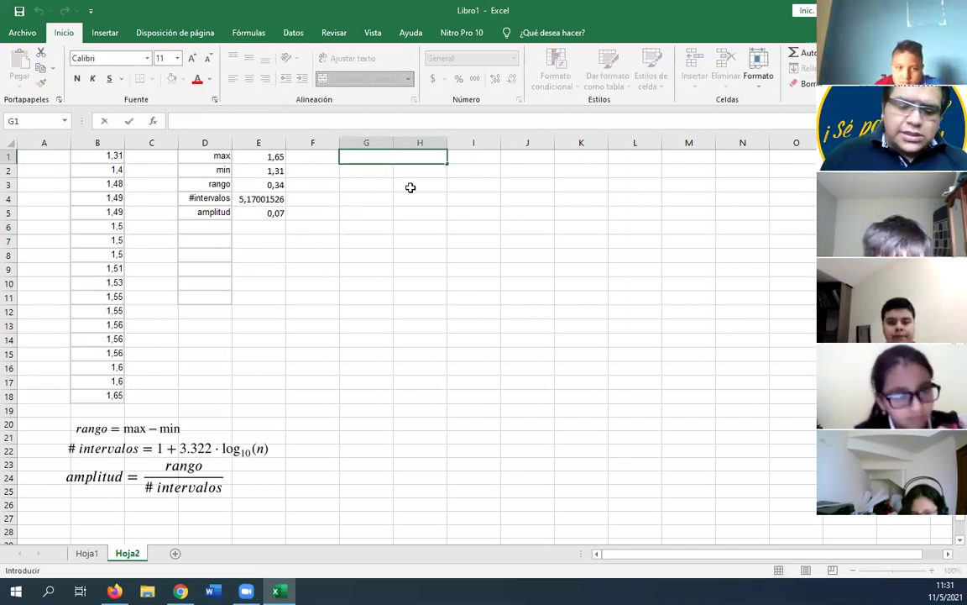
text(ter)
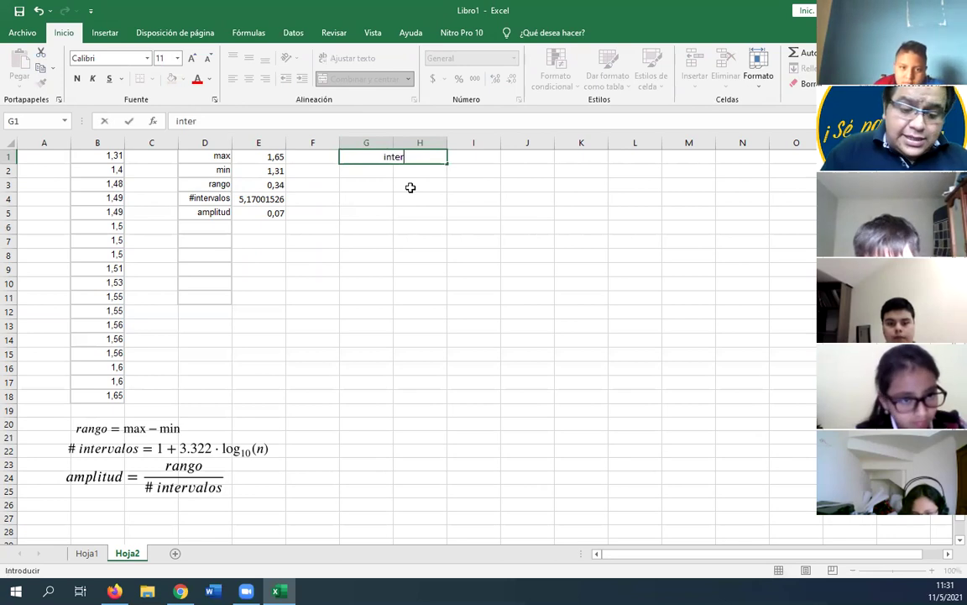
text(valos)
key(Return)
key(Left)
key(Right)
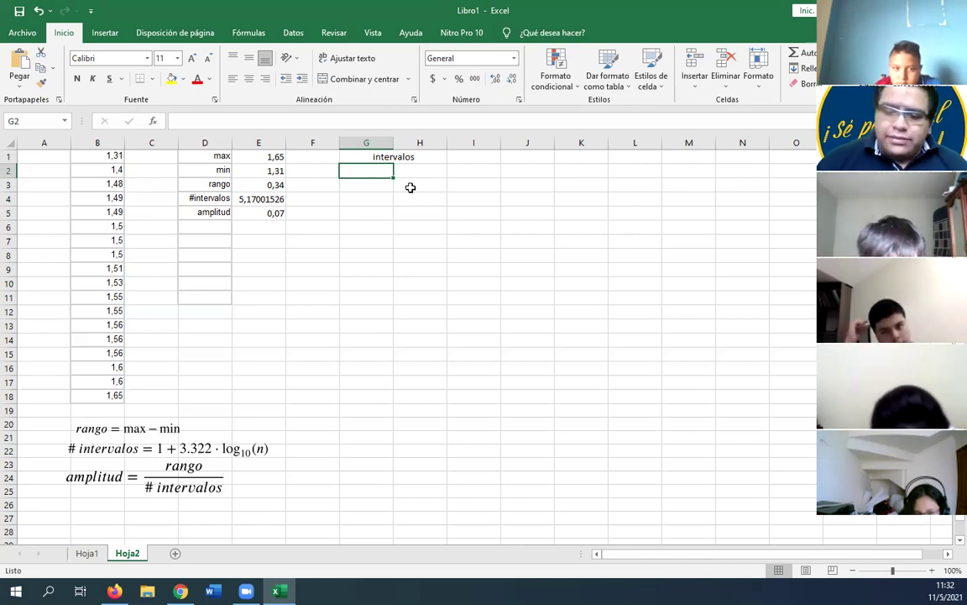
Step: Set the first interval's lower limit in G2 to reference the smallest height in B1
text(=)
click(87, 157)
key(Return)
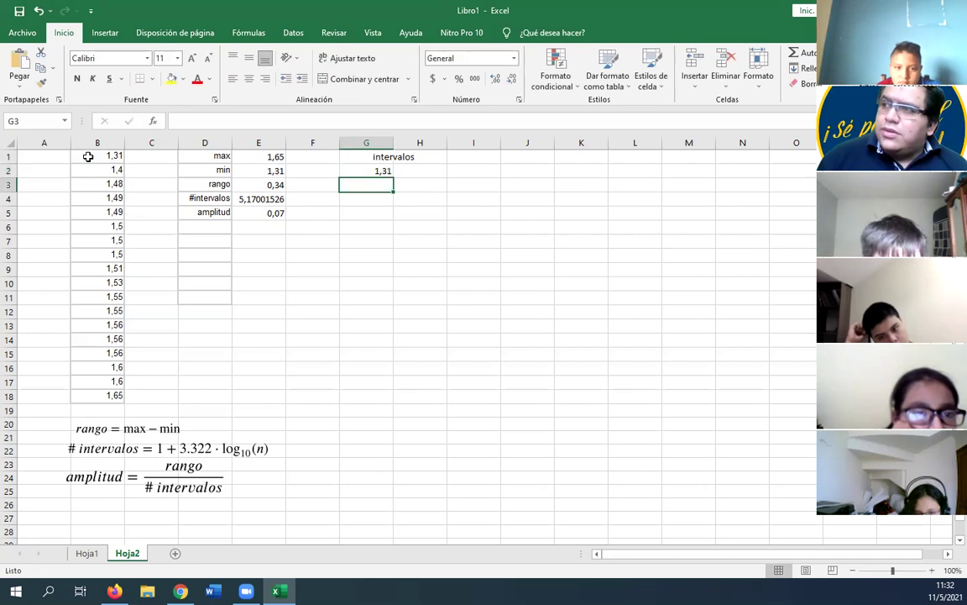
Step: Calculate the first interval's upper limit in H2 with the formula =G2+$E$5, keeping the amplitud reference absolute
click(410, 170)
text(=)
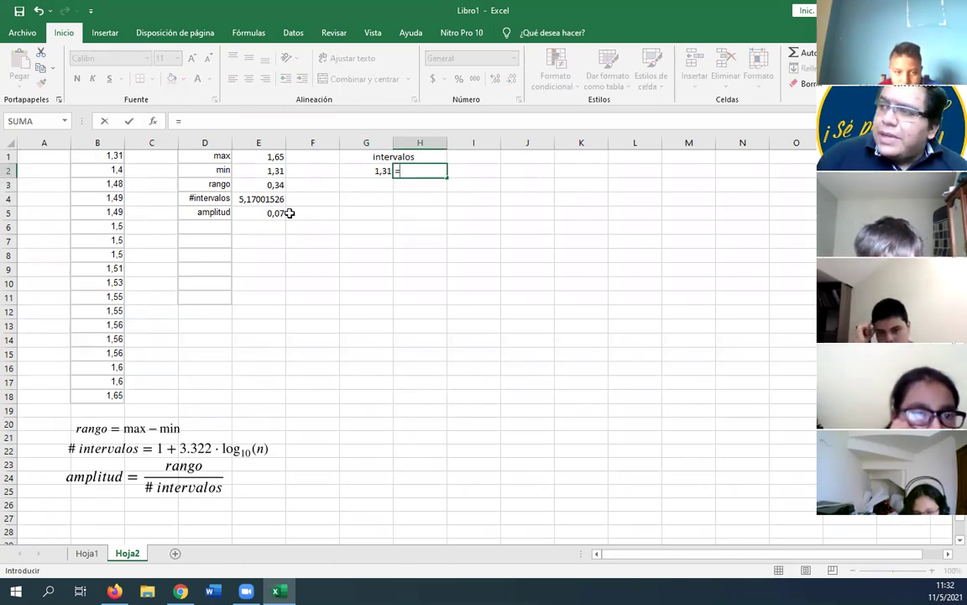
click(359, 174)
text(+)
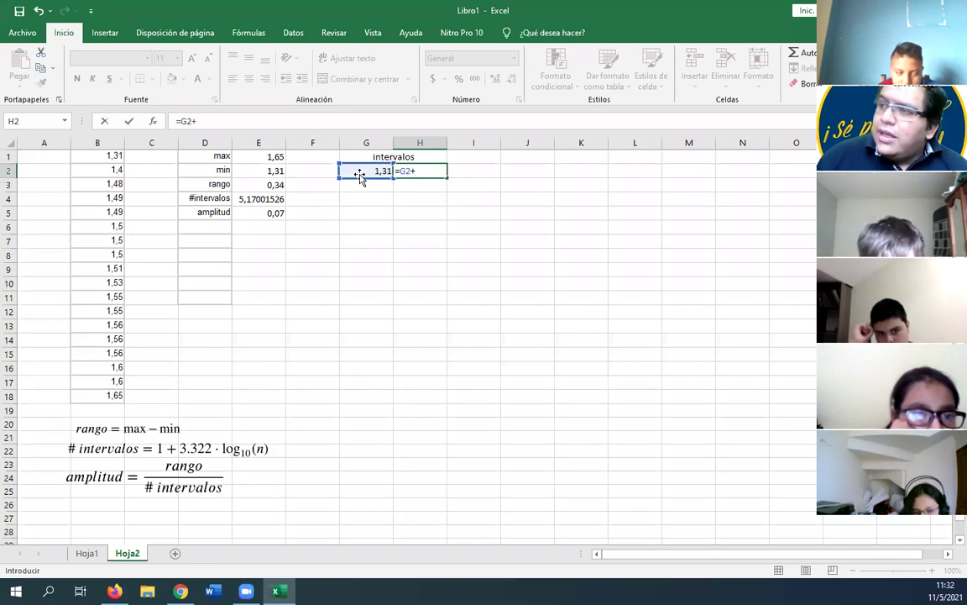
click(270, 213)
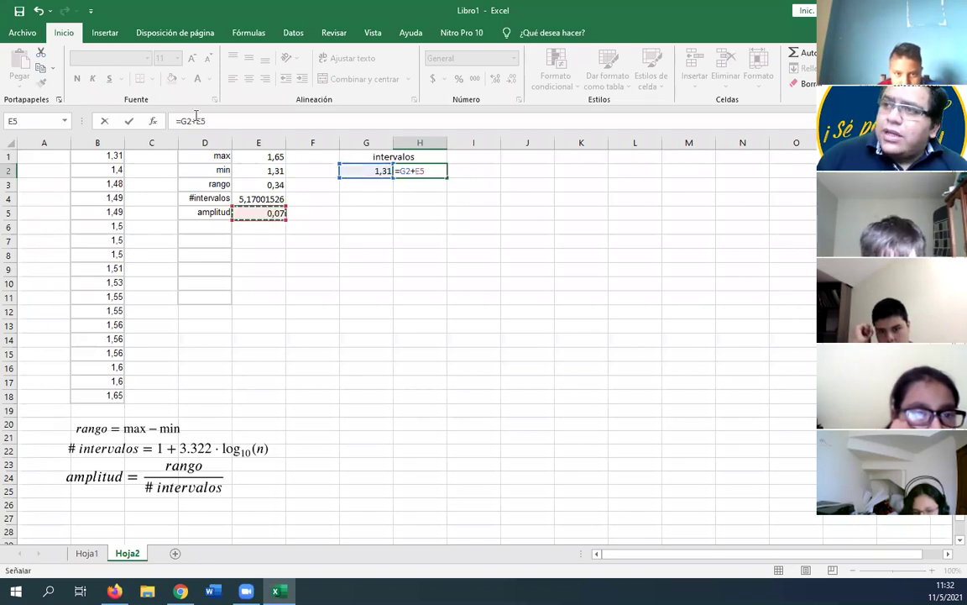
click(198, 121)
text($)
key(Right)
text($)
key(Return)
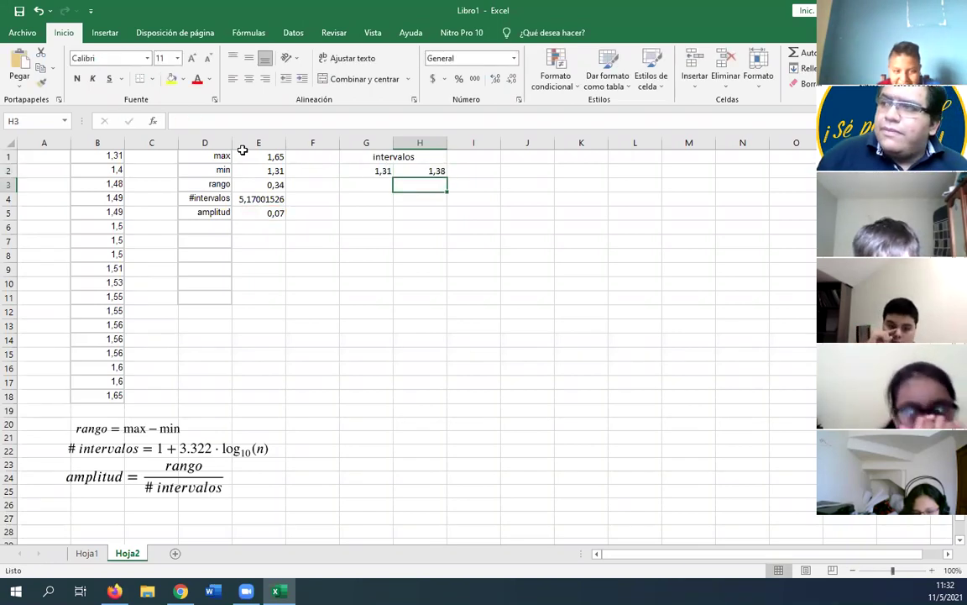
Step: Fill the upper-limit formula from H2 down to H6 and select G3 for the second lower limit
click(420, 171)
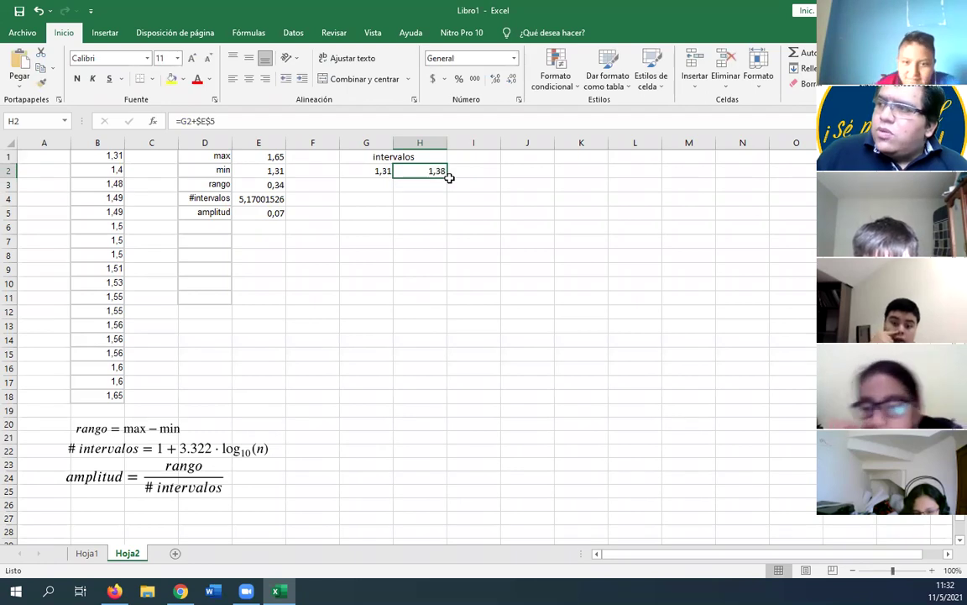
drag(448, 177, 444, 230)
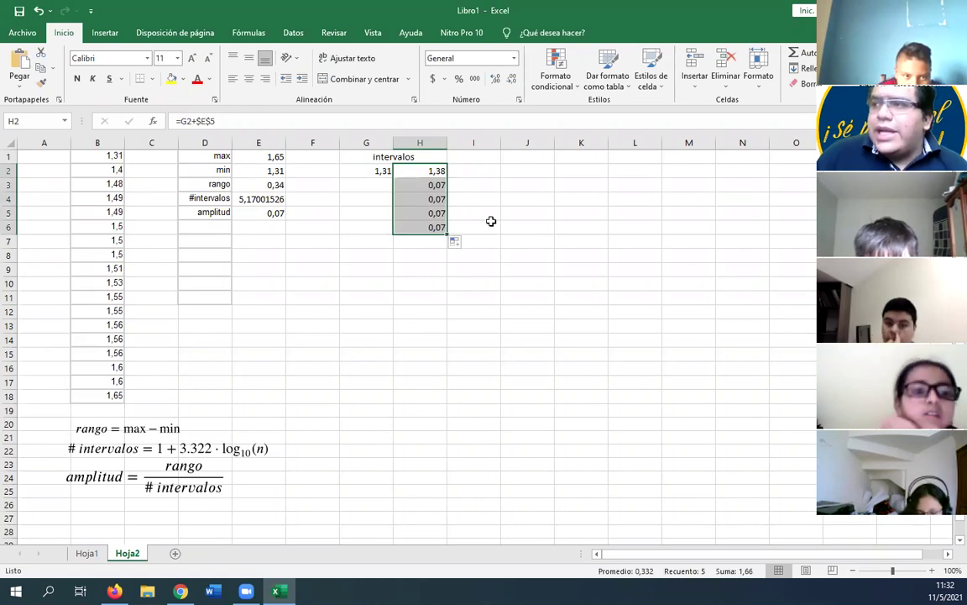
key(Left)
key(Down)
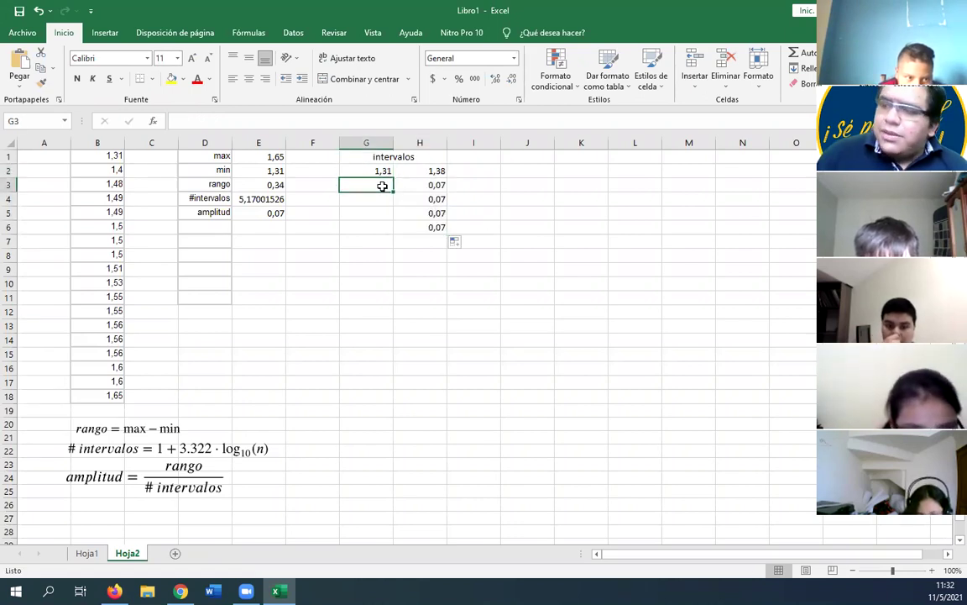
Step: Set the second lower limit in G3 to =H2 and fill the formula down to G6
text(=)
click(433, 168)
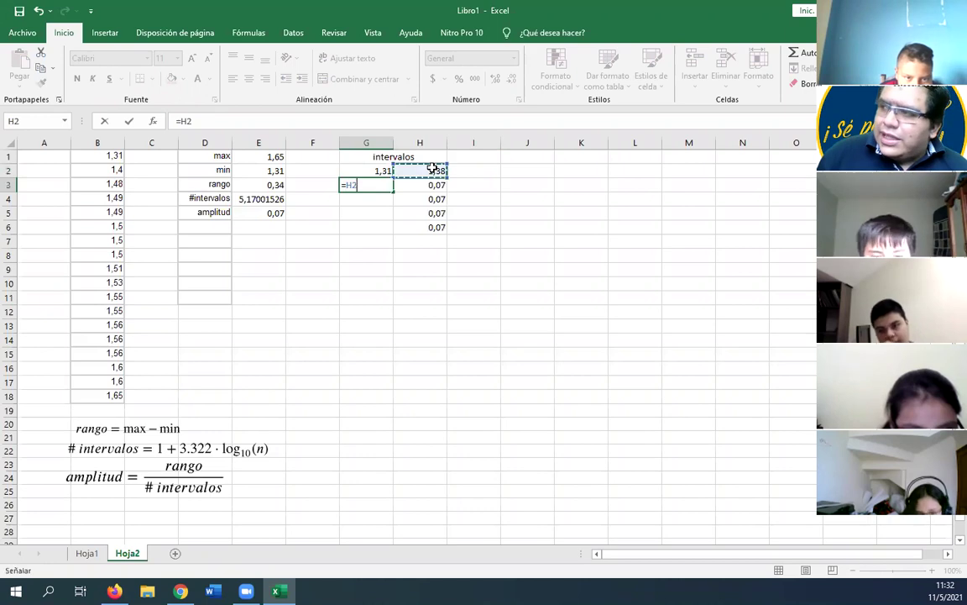
key(Return)
click(390, 186)
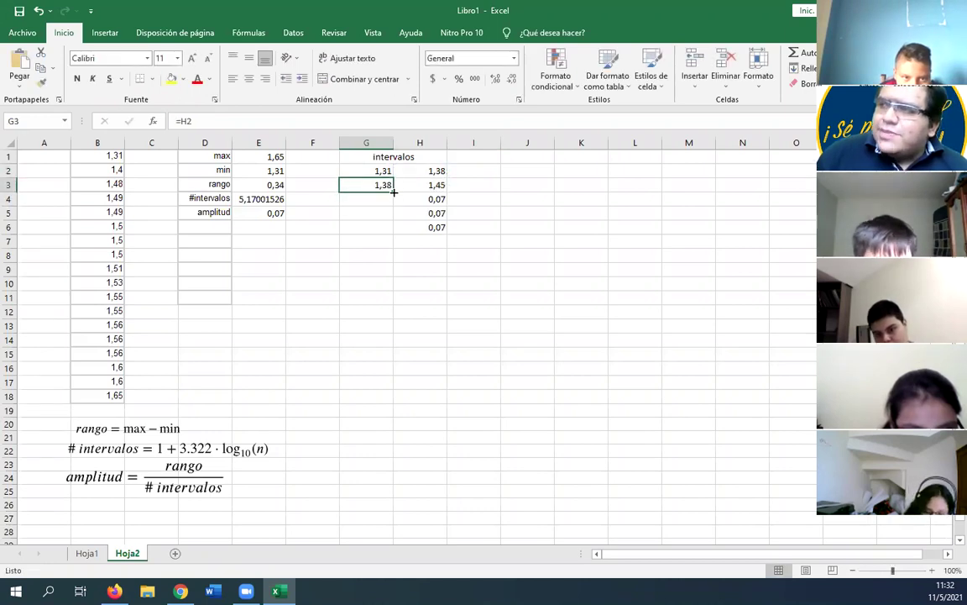
drag(398, 188, 397, 229)
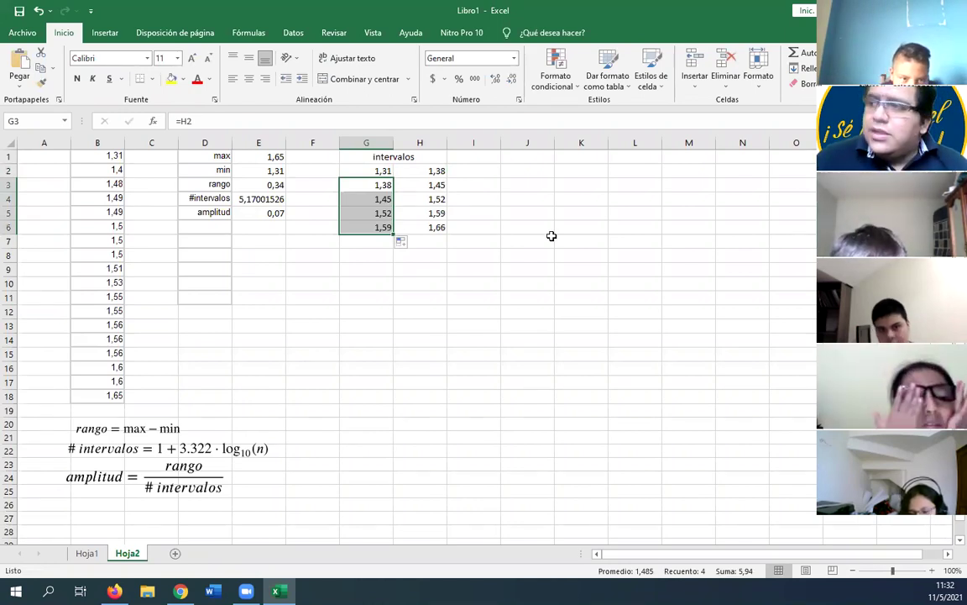
Step: Review the lower and upper limits of the intervals and compare the last upper limit with the largest height in B18
click(382, 170)
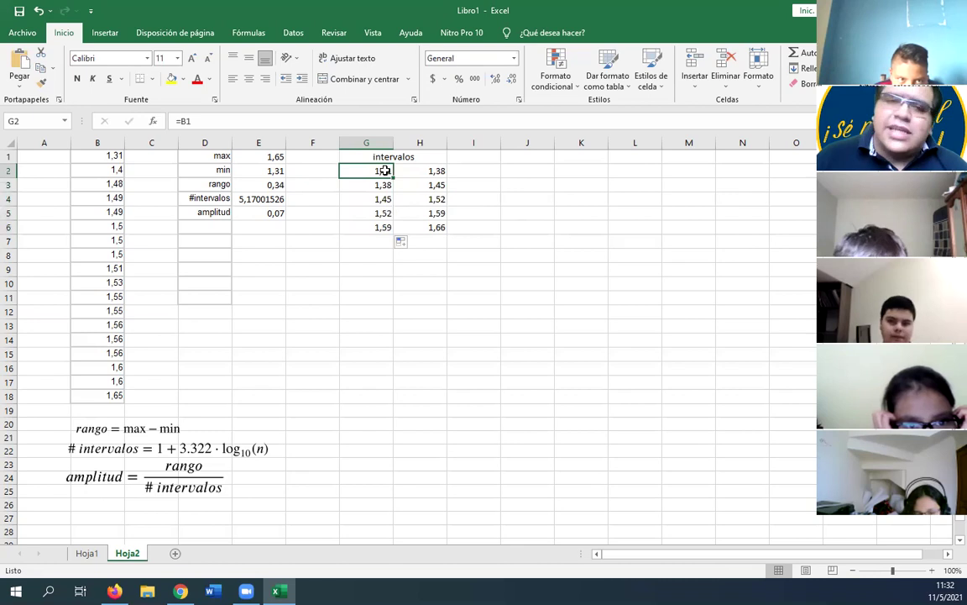
click(425, 170)
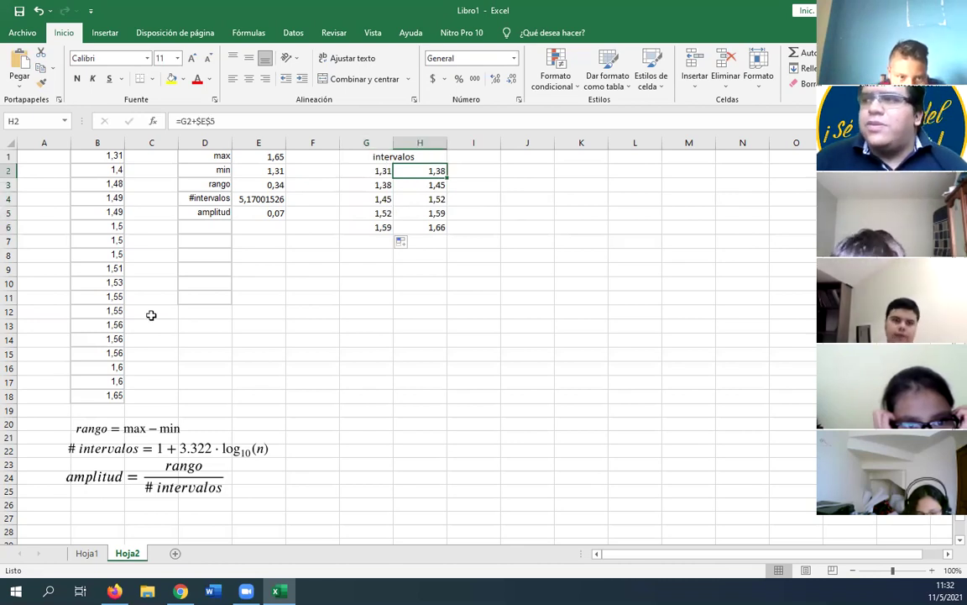
click(369, 187)
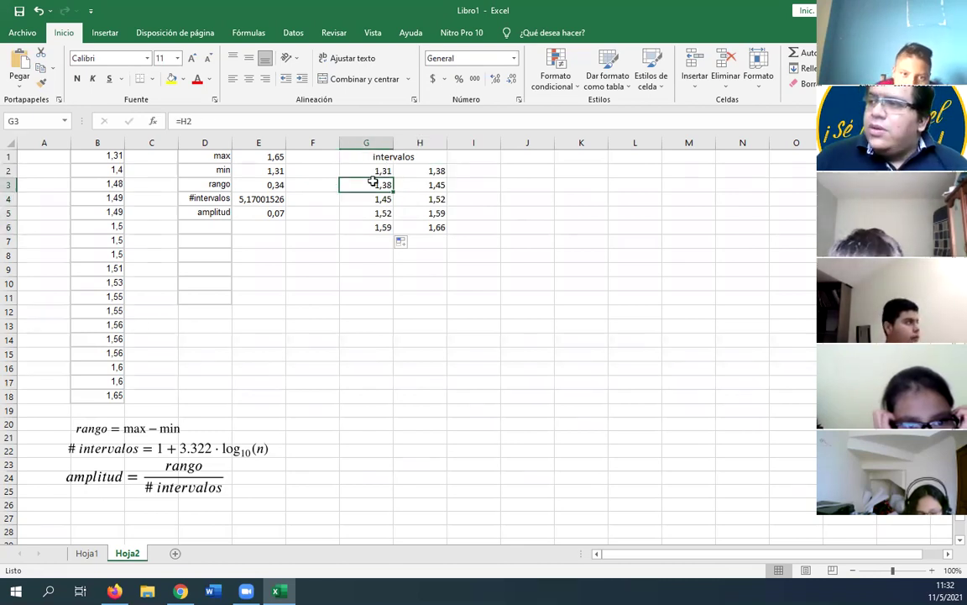
click(404, 184)
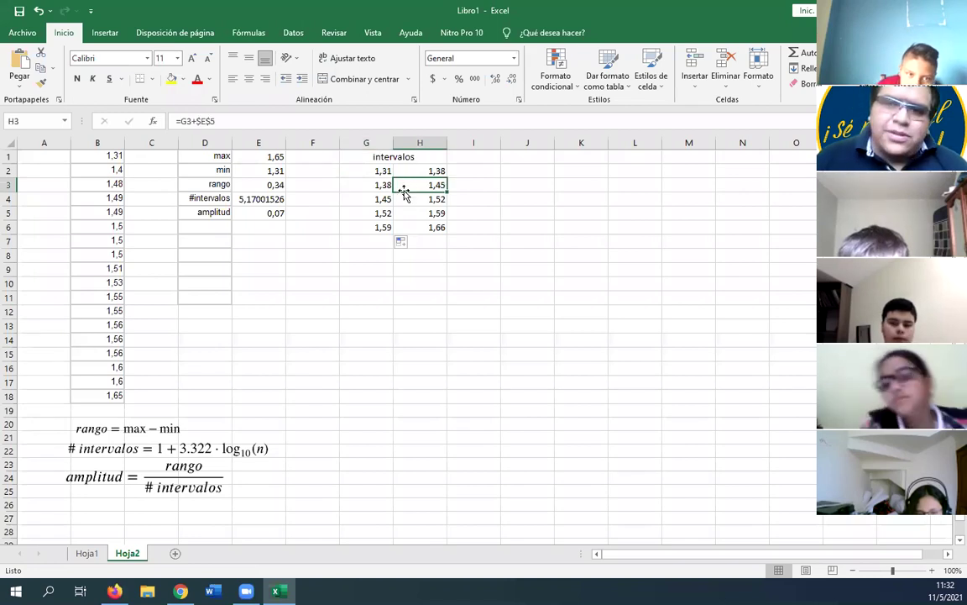
click(382, 199)
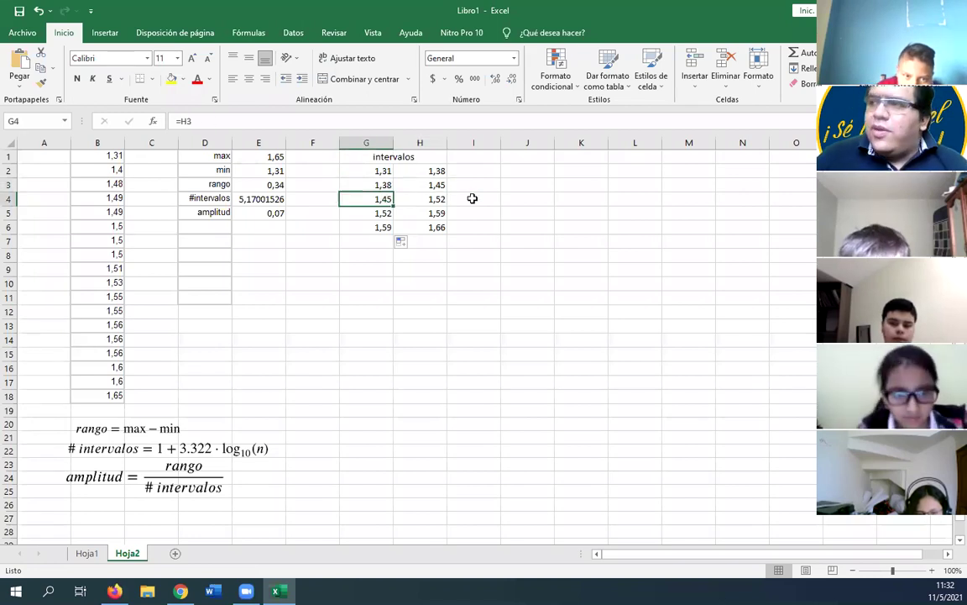
click(404, 201)
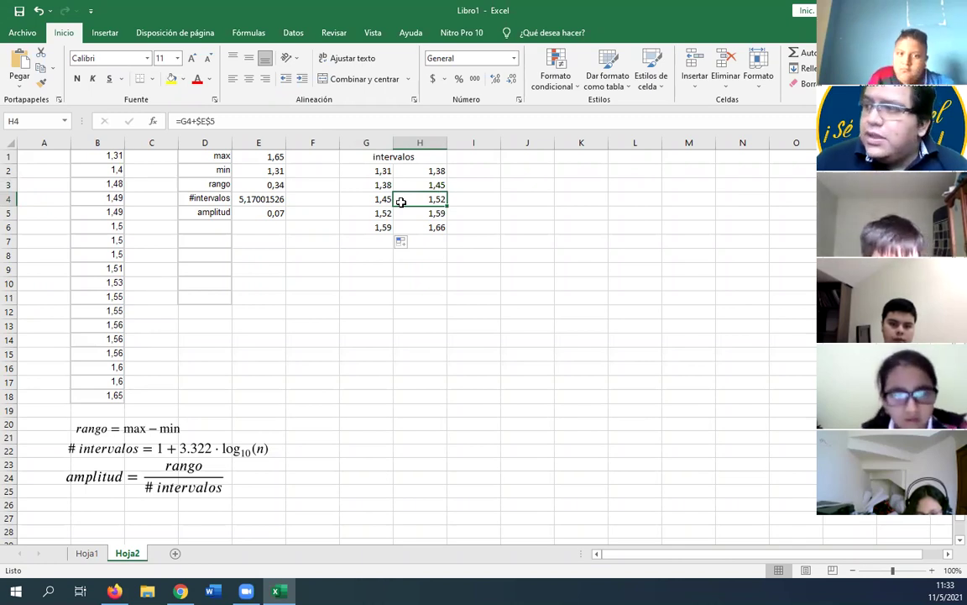
click(410, 226)
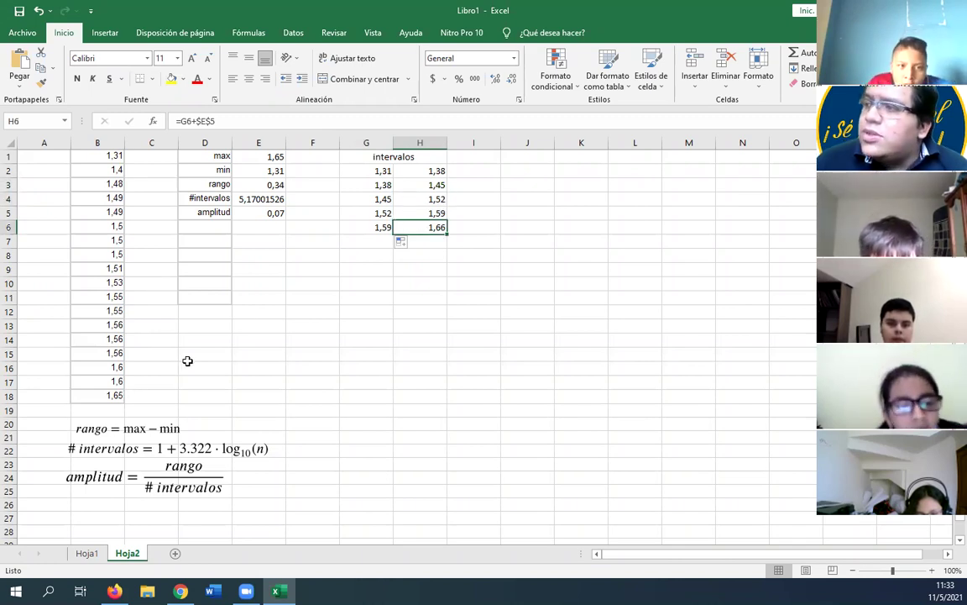
click(114, 394)
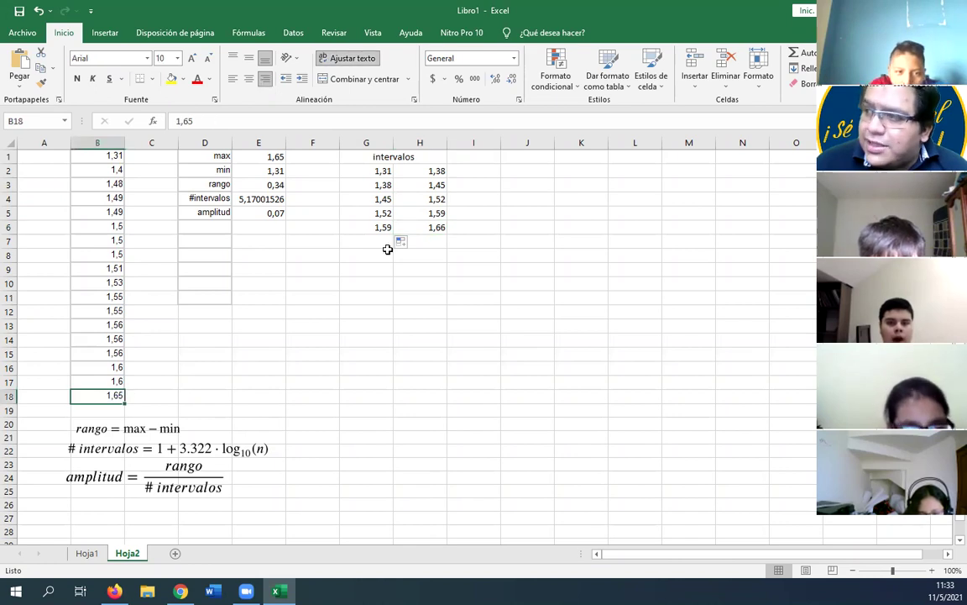
click(429, 227)
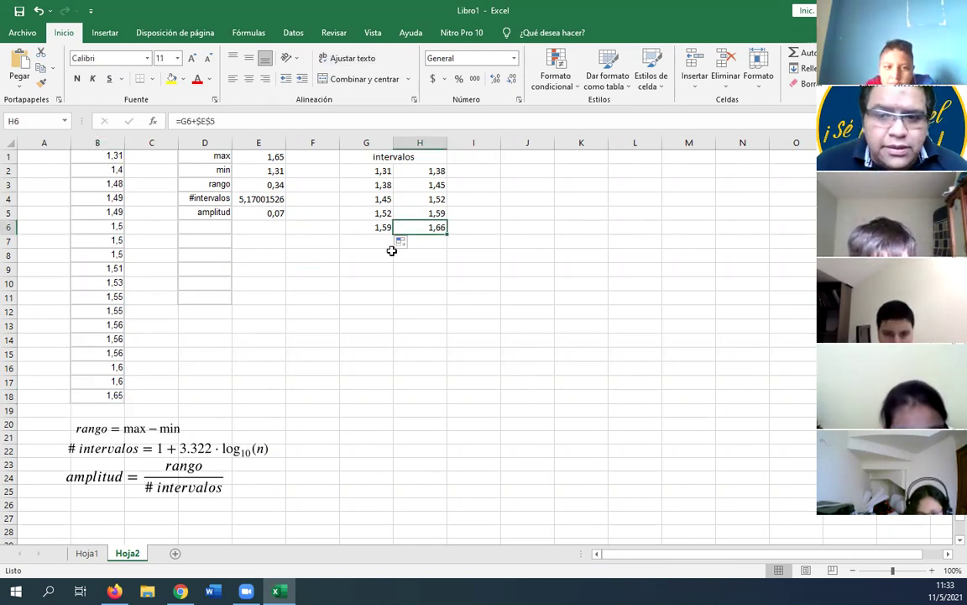
Step: Center the interval table G1:H6 both vertically and horizontally
drag(373, 157, 422, 225)
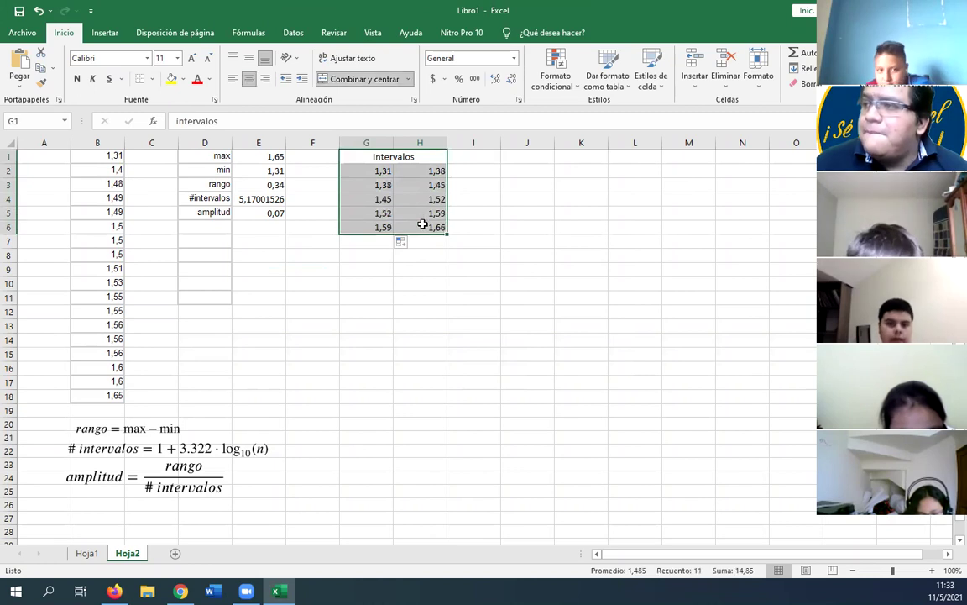
click(248, 58)
click(249, 79)
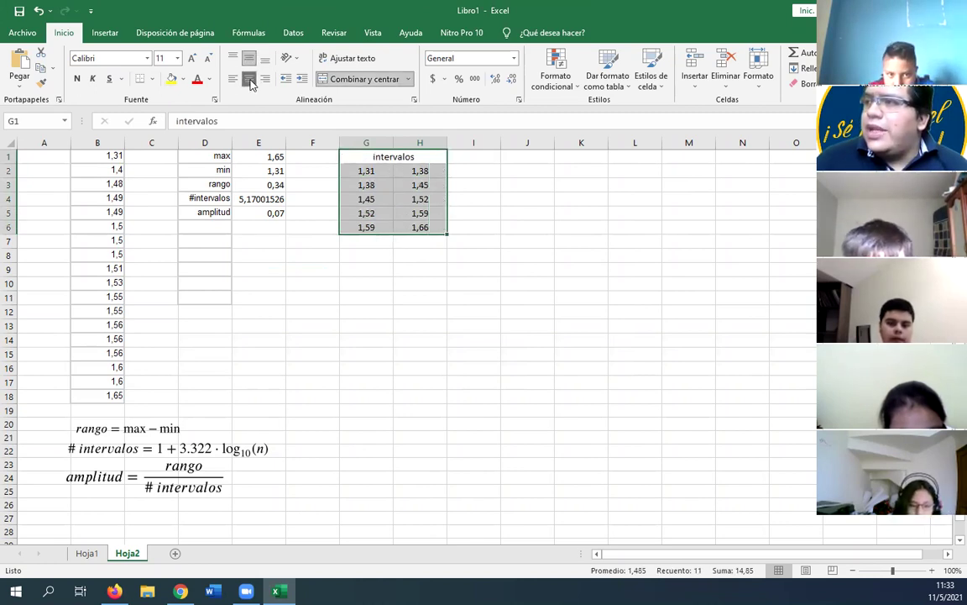
Step: Enter the frequency heading "f" in I1 and center the cells I1:I6 horizontally
click(476, 157)
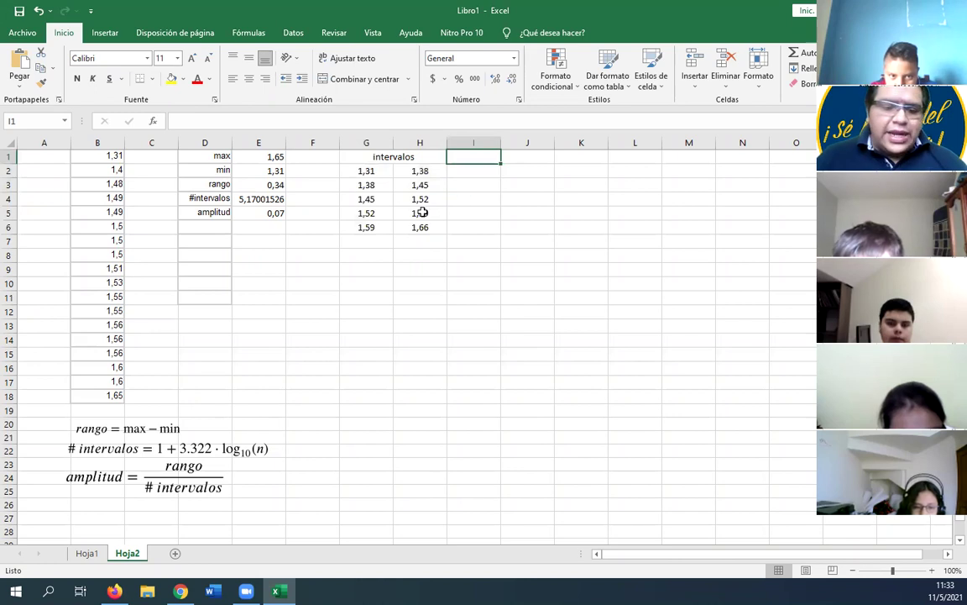
text(f)
click(487, 210)
drag(466, 163, 466, 225)
click(249, 79)
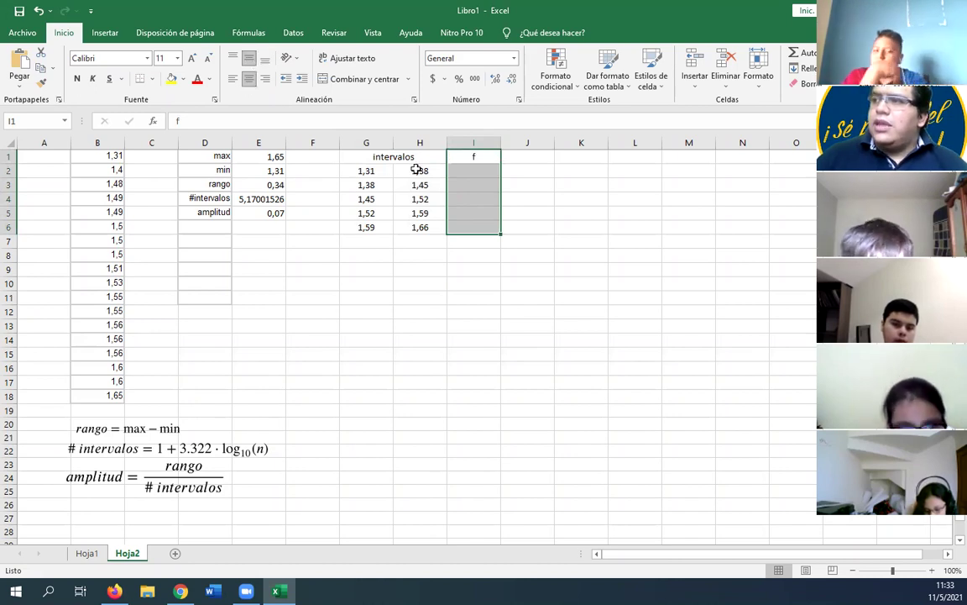
Step: Check the limits of the first two intervals and tally the first interval's height with a 1 in C1
click(384, 170)
click(400, 171)
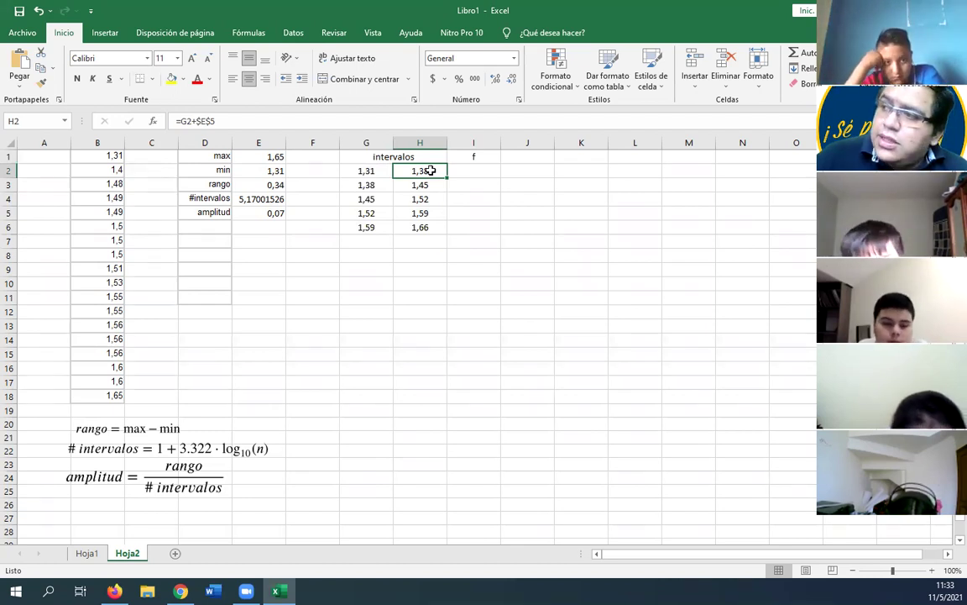
click(373, 185)
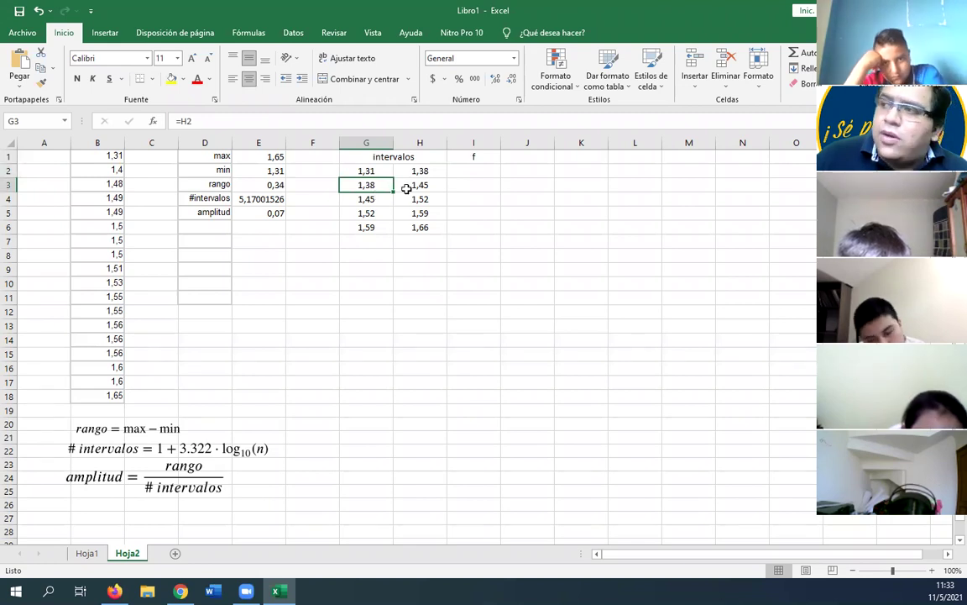
click(435, 185)
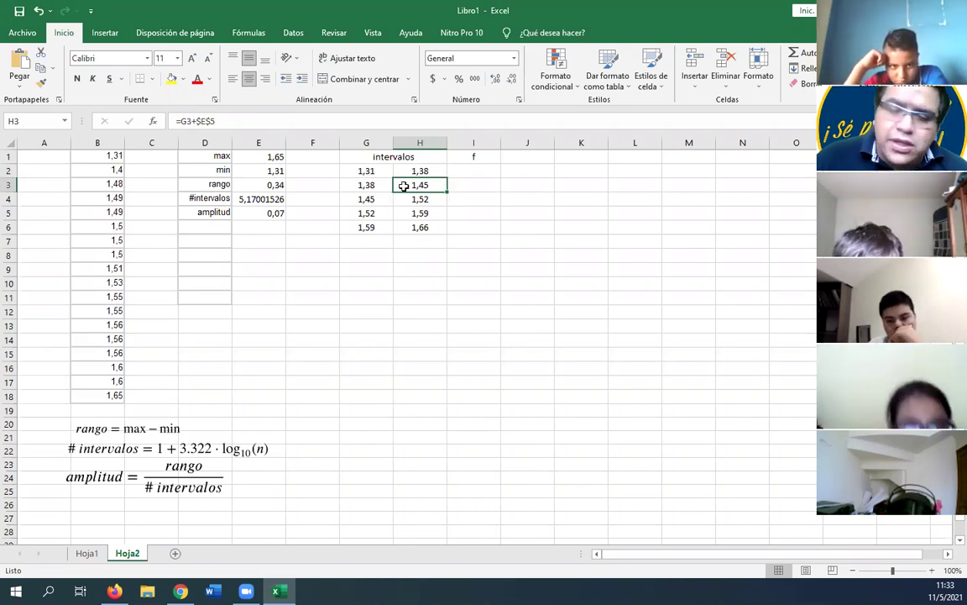
click(472, 171)
click(149, 159)
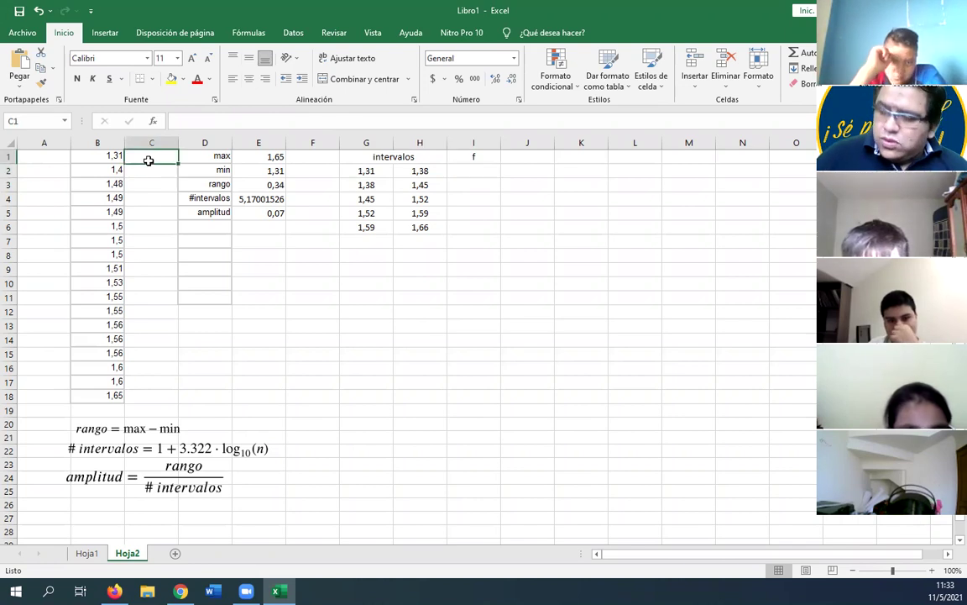
text(1)
key(Return)
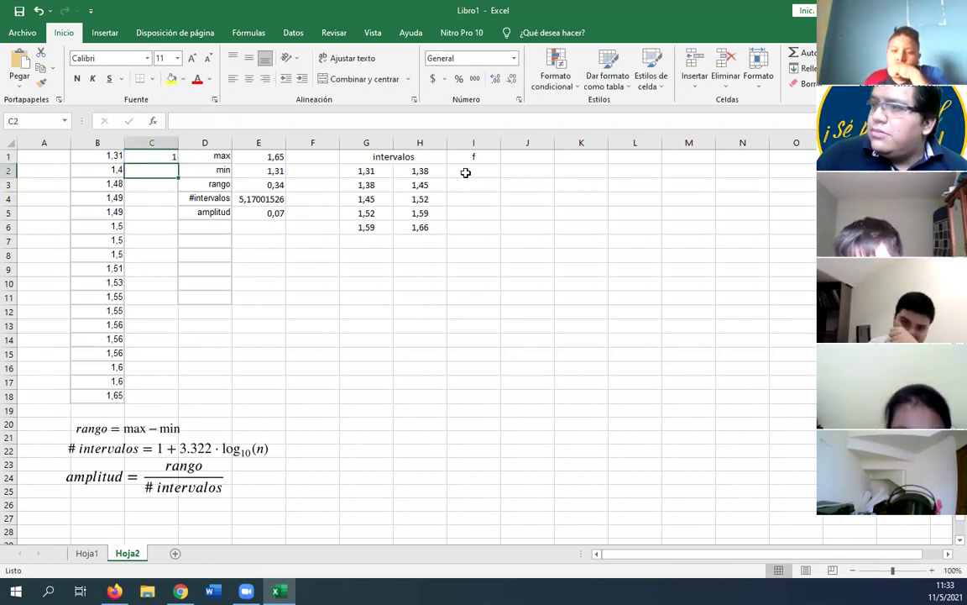
Step: Enter the first interval's frequency 1 in I2 and clear the tally mark in C1
click(465, 173)
text(1)
key(Return)
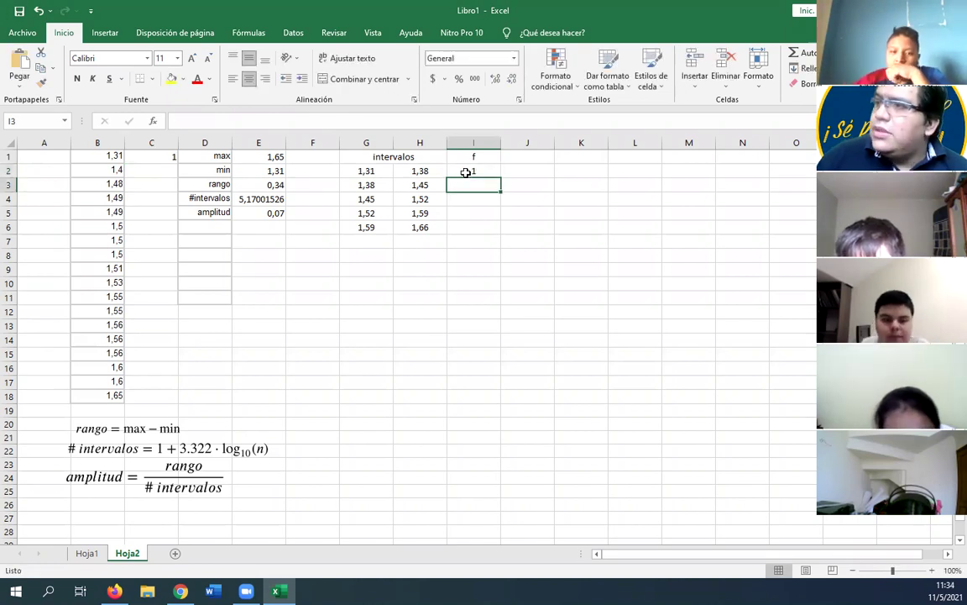
click(152, 160)
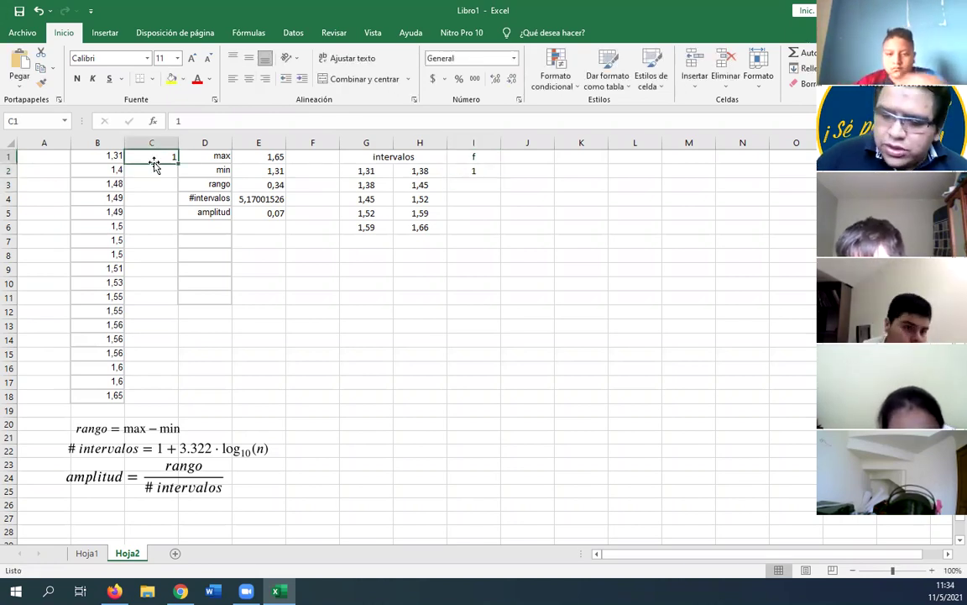
key(Delete)
Step: Enter the second interval's frequency 1 in I3
click(155, 174)
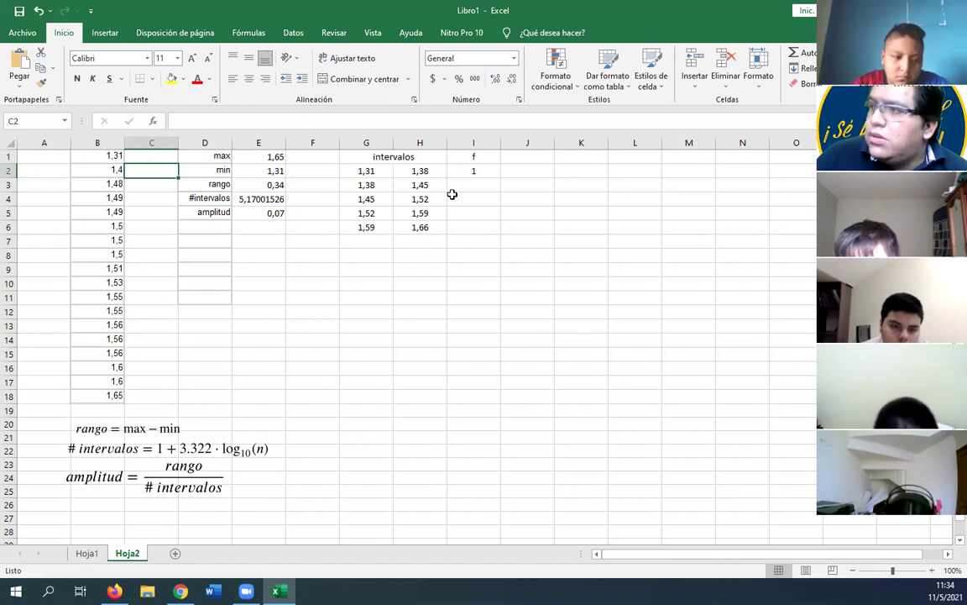
click(466, 187)
text(1)
key(Return)
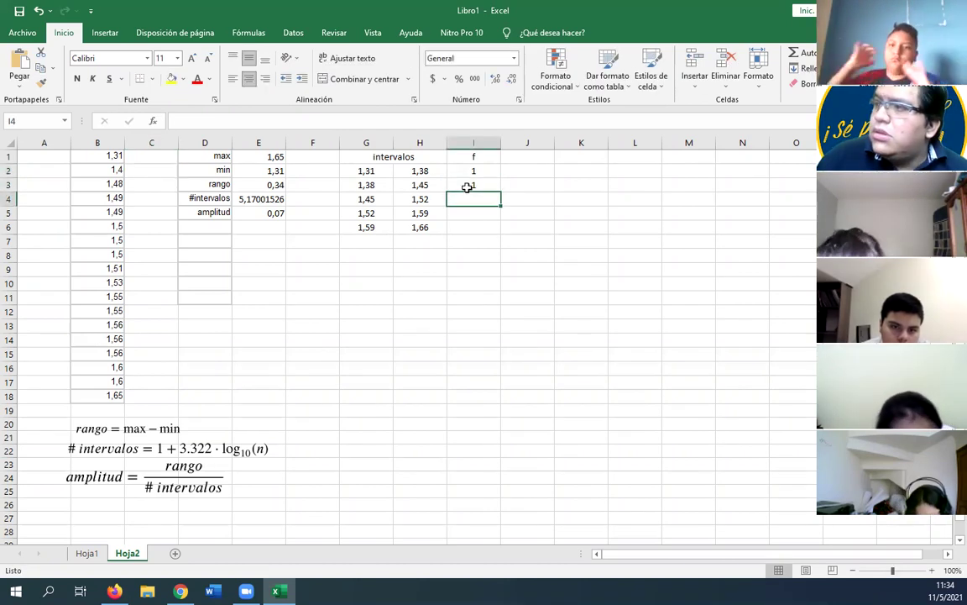
Step: Tally the third interval's heights by numbering C3:C9 with a filled series from 1 to 7
click(153, 186)
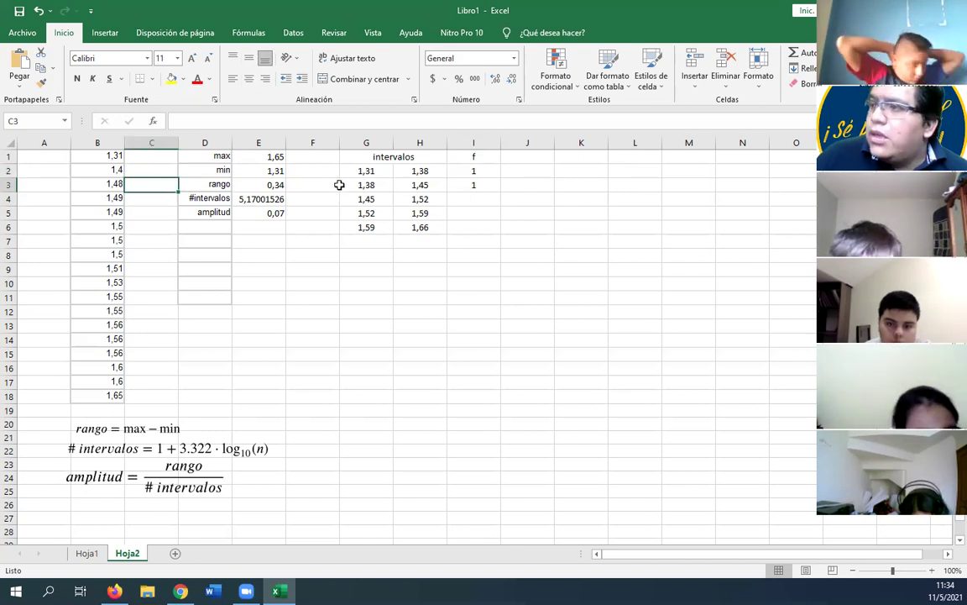
click(386, 199)
click(430, 200)
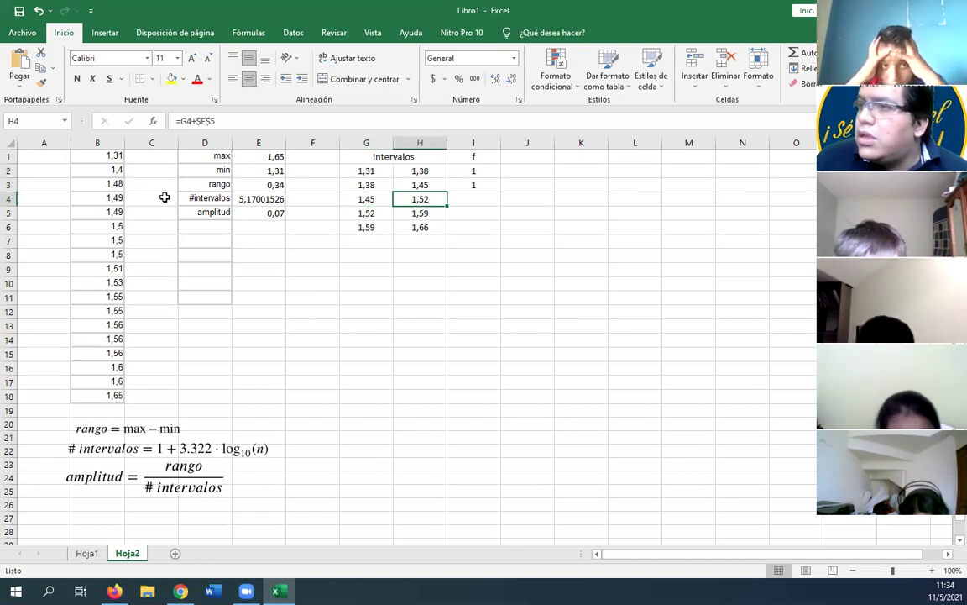
click(147, 199)
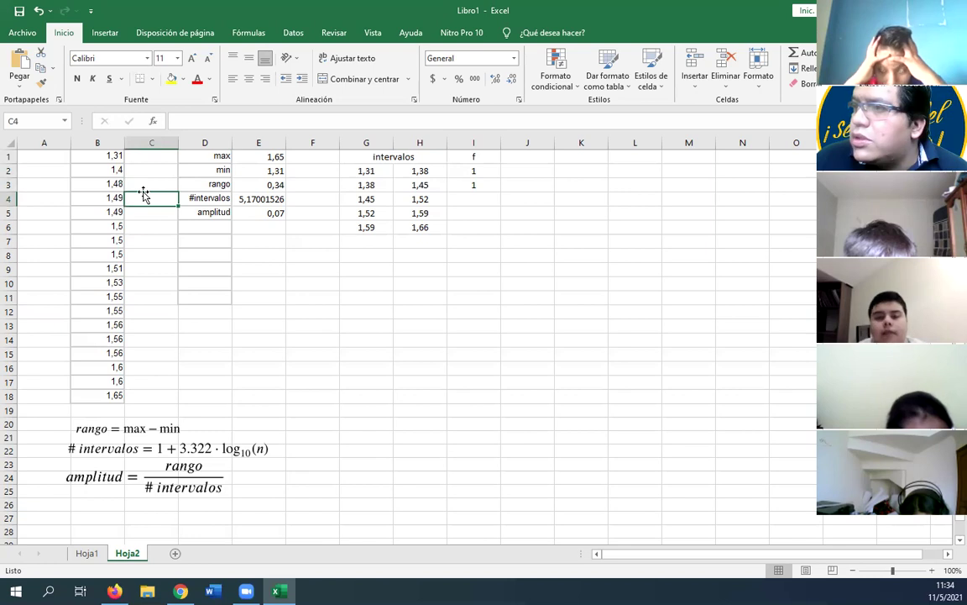
click(144, 185)
text(1)
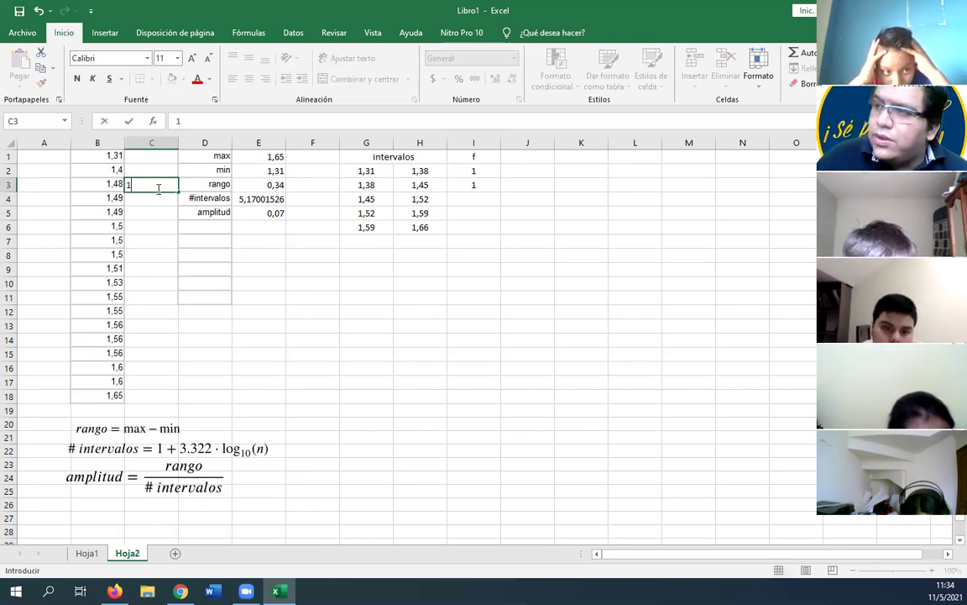
key(Return)
text(2)
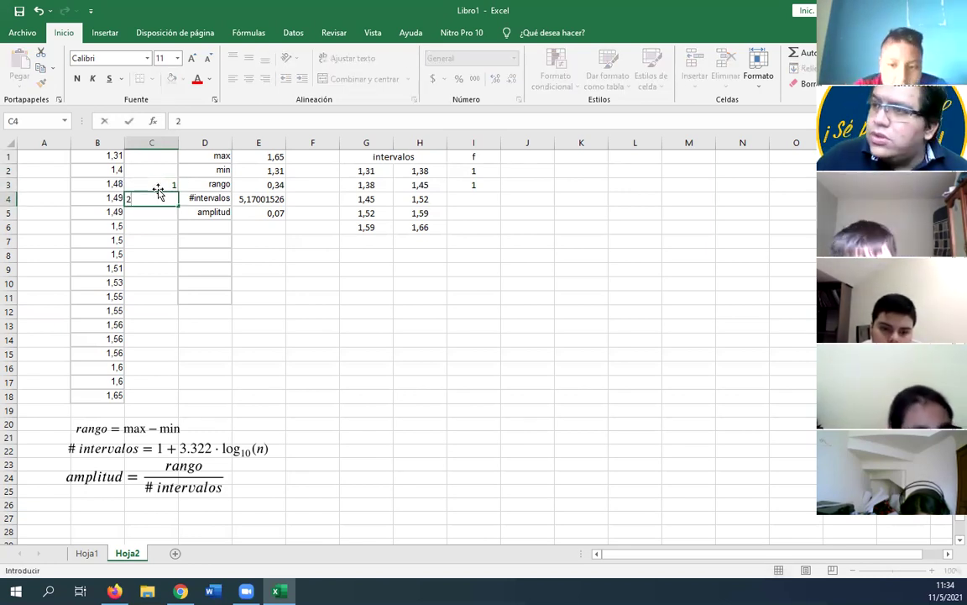
key(Return)
drag(159, 188, 162, 263)
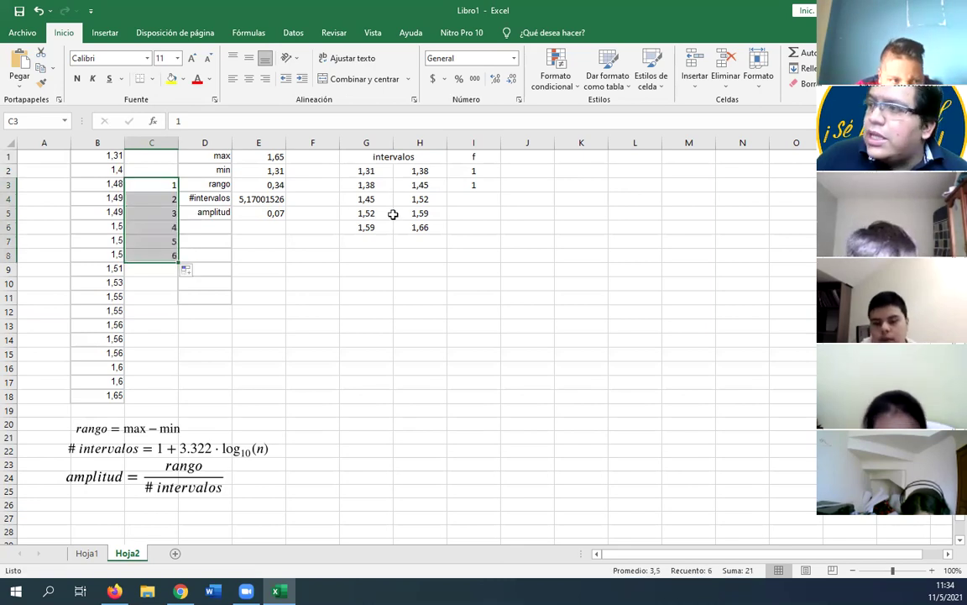
drag(179, 261, 156, 271)
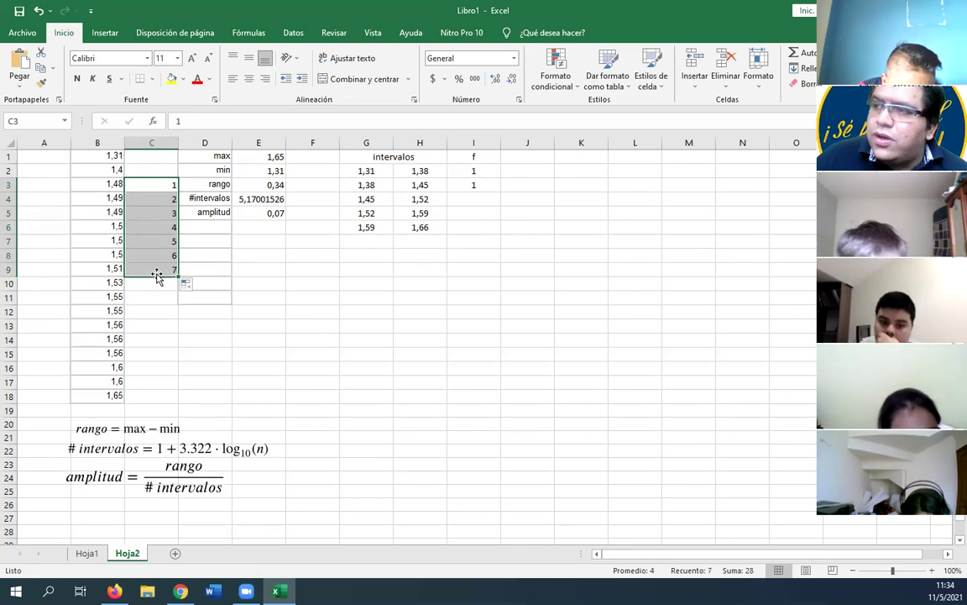
Step: Enter the third interval's frequency 7 in I4 and clear the tally numbers in C3:C9
click(466, 201)
text(7)
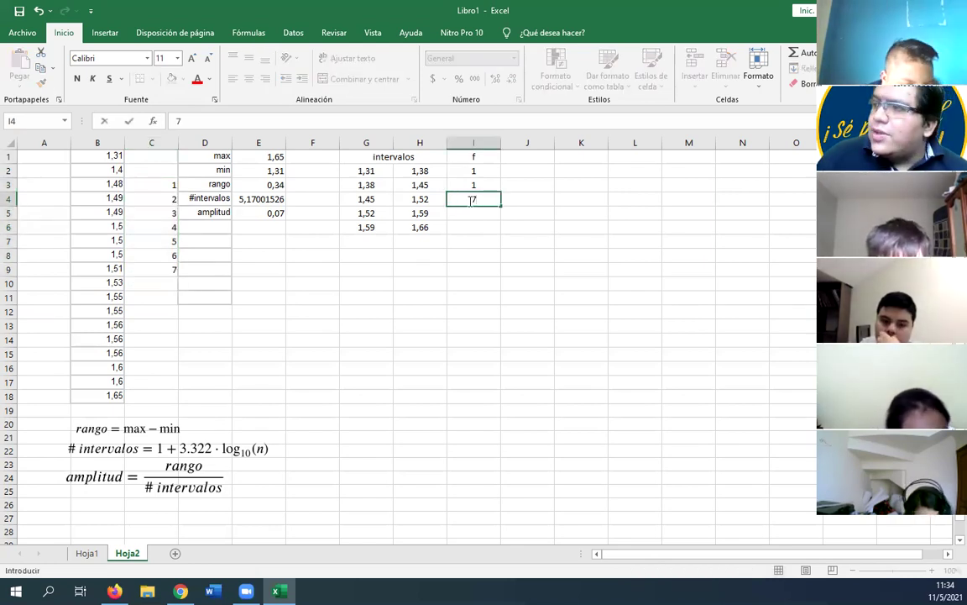
drag(155, 189, 149, 268)
key(Delete)
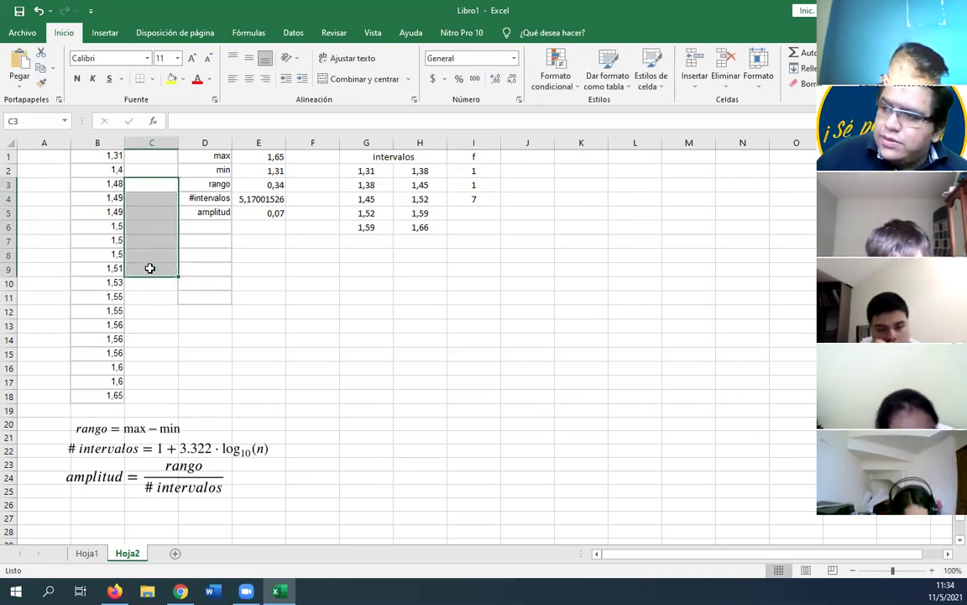
Step: Tally the fourth interval's heights by numbering C10:C15 with a filled series from 1 to 6
click(139, 285)
text(1)
key(Return)
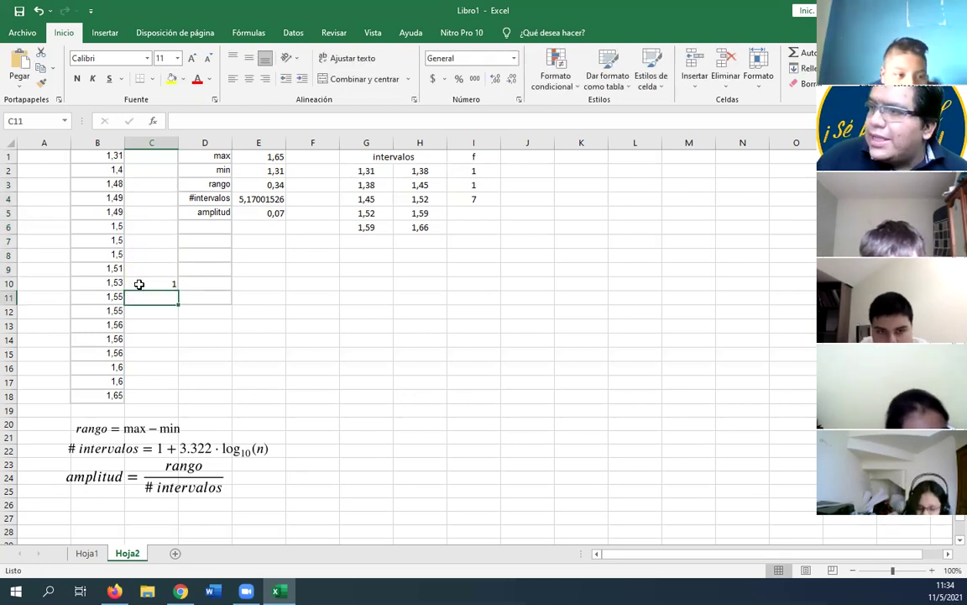
text(2)
key(Return)
click(159, 286)
drag(160, 284, 181, 367)
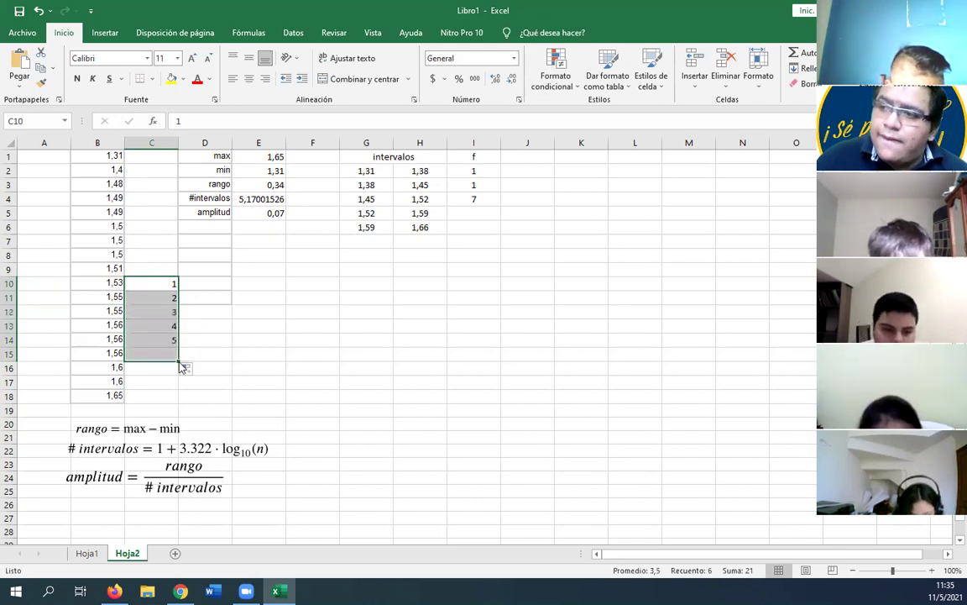
Step: Enter the fourth interval's frequency 6 in I5 and clear the tally numbers in C10:C15
click(470, 215)
text(6)
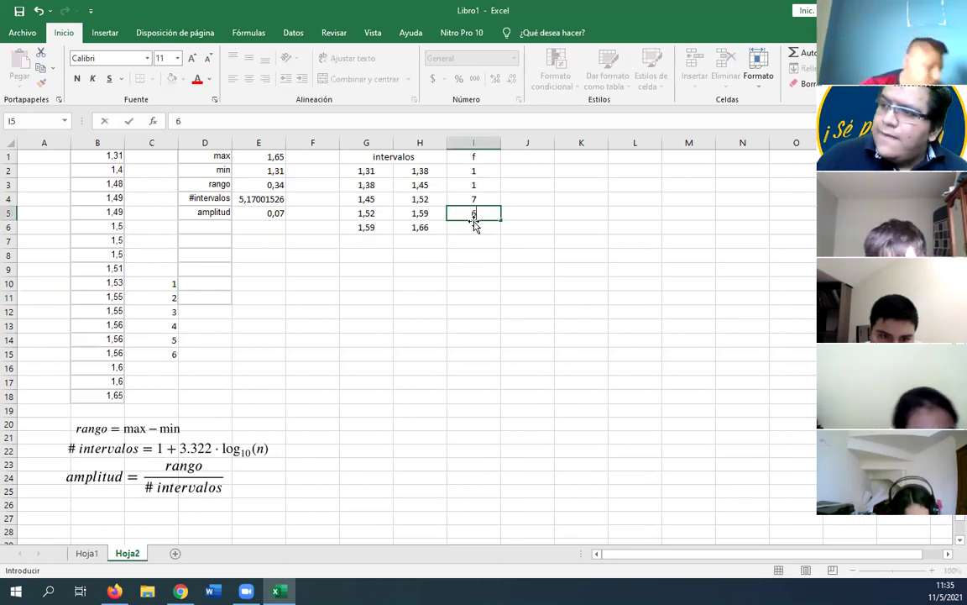
click(466, 270)
drag(172, 282, 168, 354)
key(Delete)
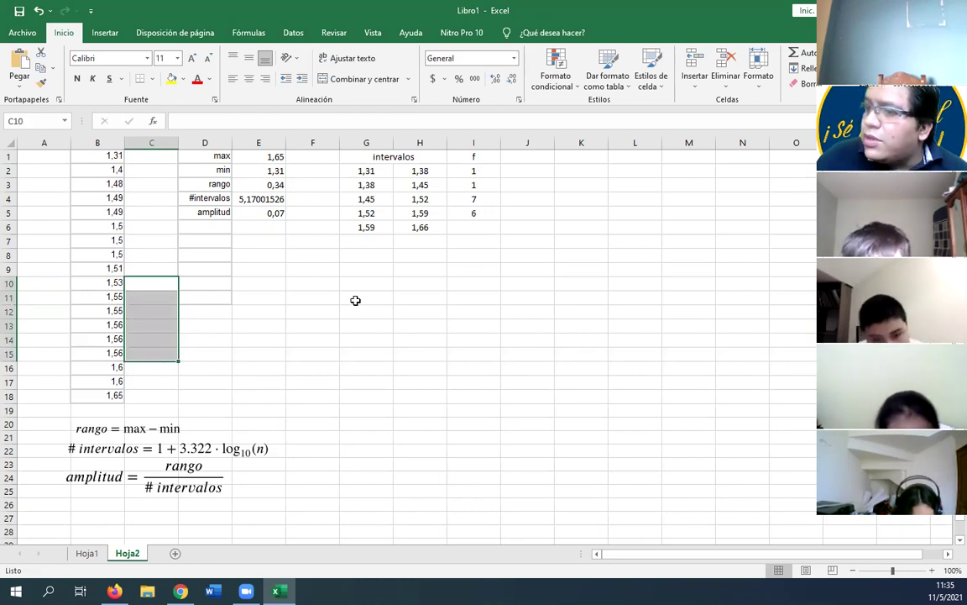
Step: Enter the fifth interval's frequency 3 in I6
click(155, 369)
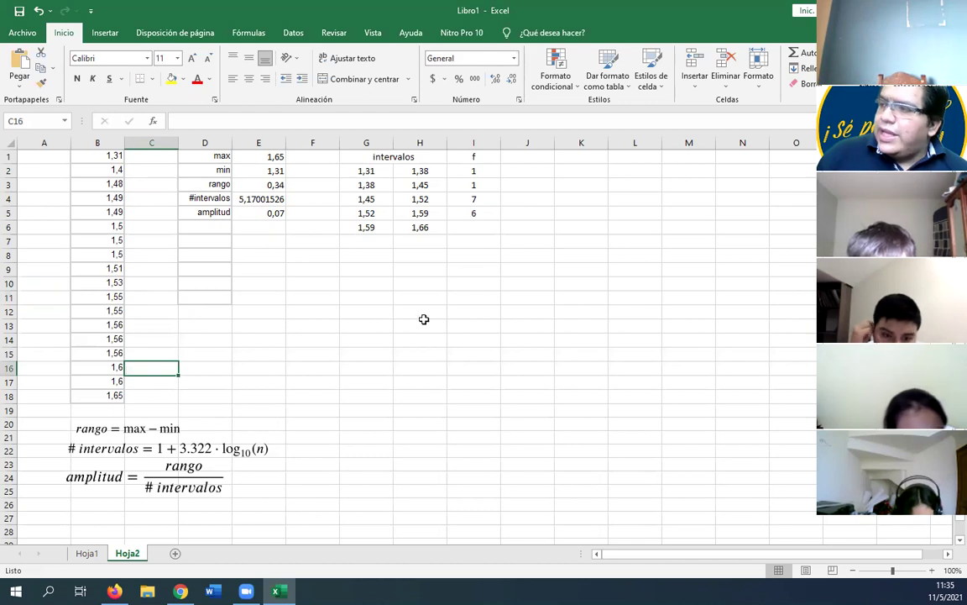
click(468, 222)
text(3)
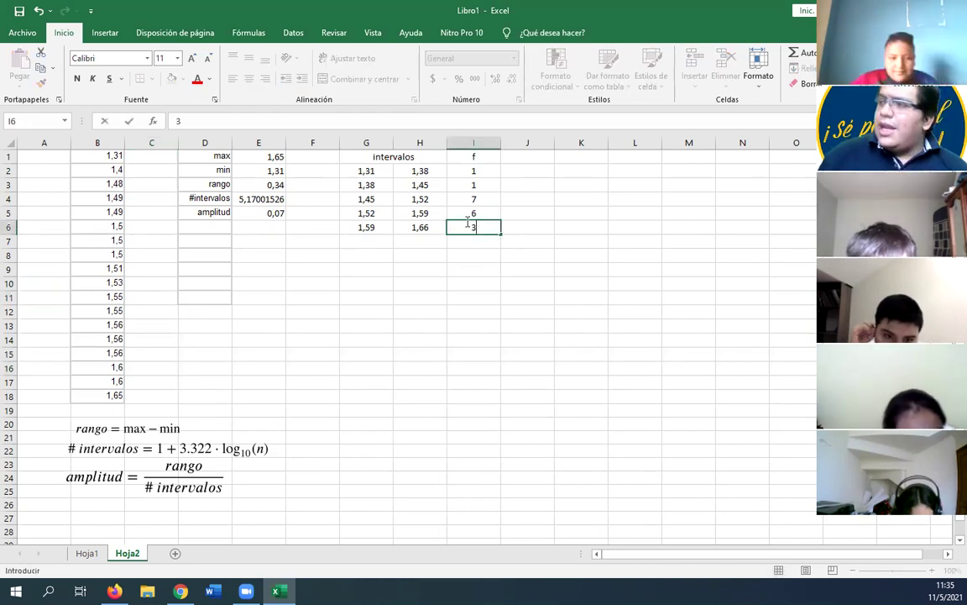
key(Return)
Step: Total the frequencies I2:I6 with AutoSum in I7 and centre the cells I1:I7
drag(466, 172, 461, 228)
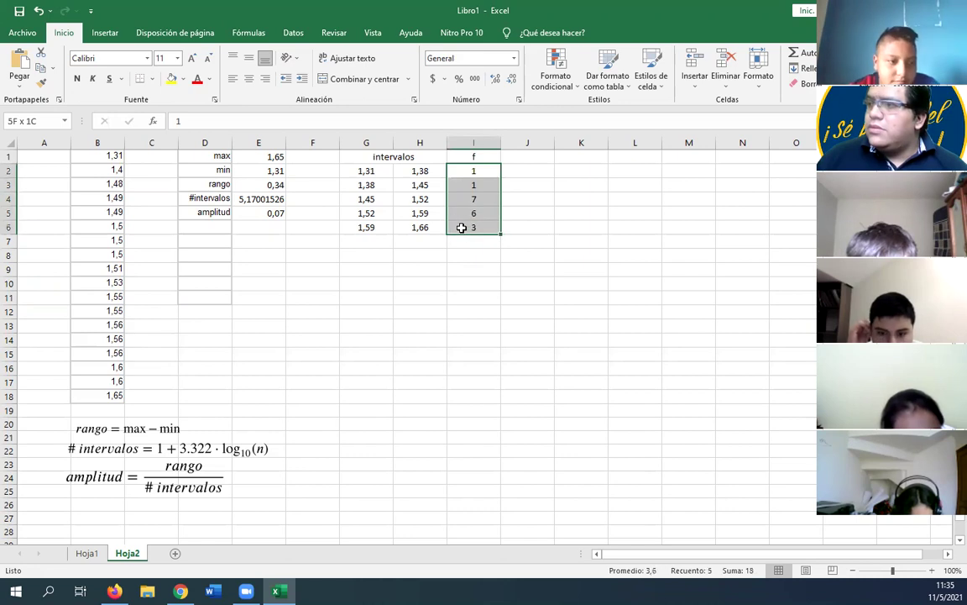
click(794, 53)
click(654, 209)
drag(462, 156, 464, 244)
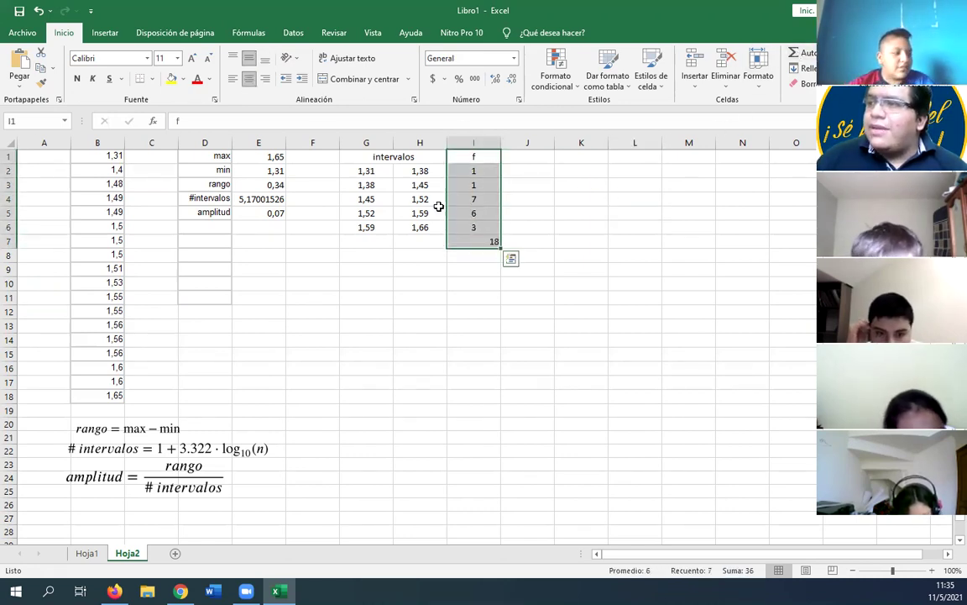
click(248, 78)
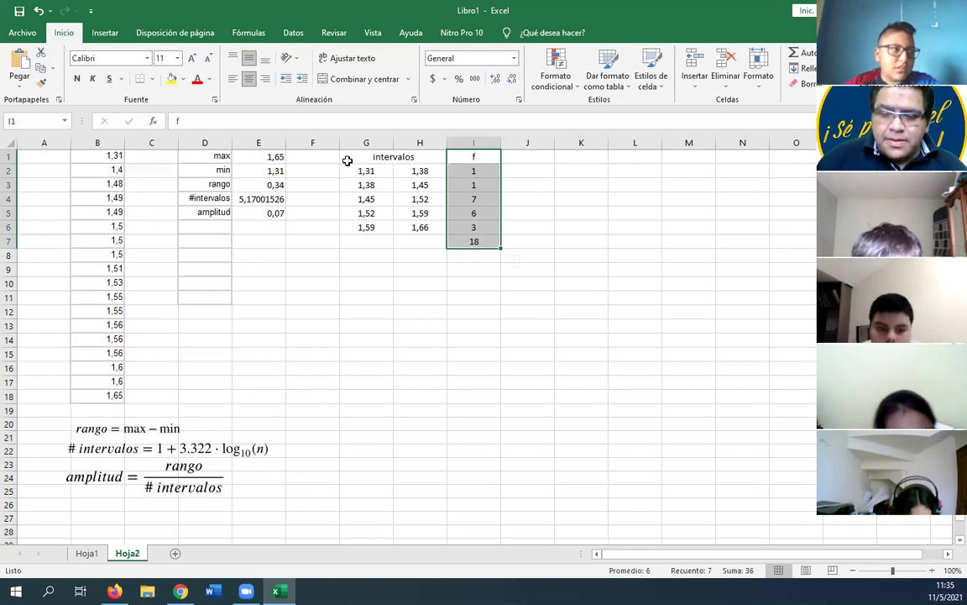
Step: Add the cumulative frequency header F in J1 and enter =I2 as its first value in J2
click(512, 159)
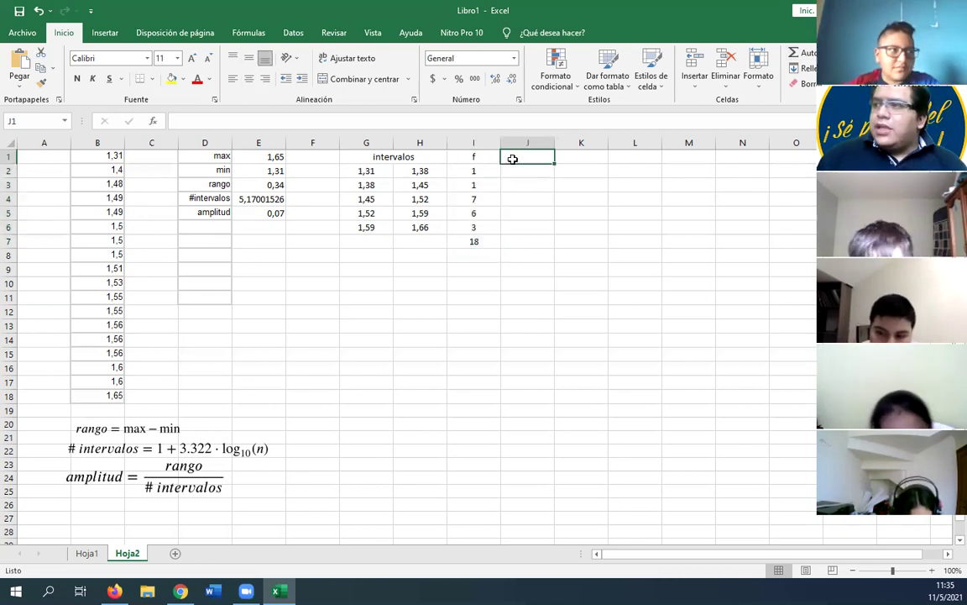
text(F)
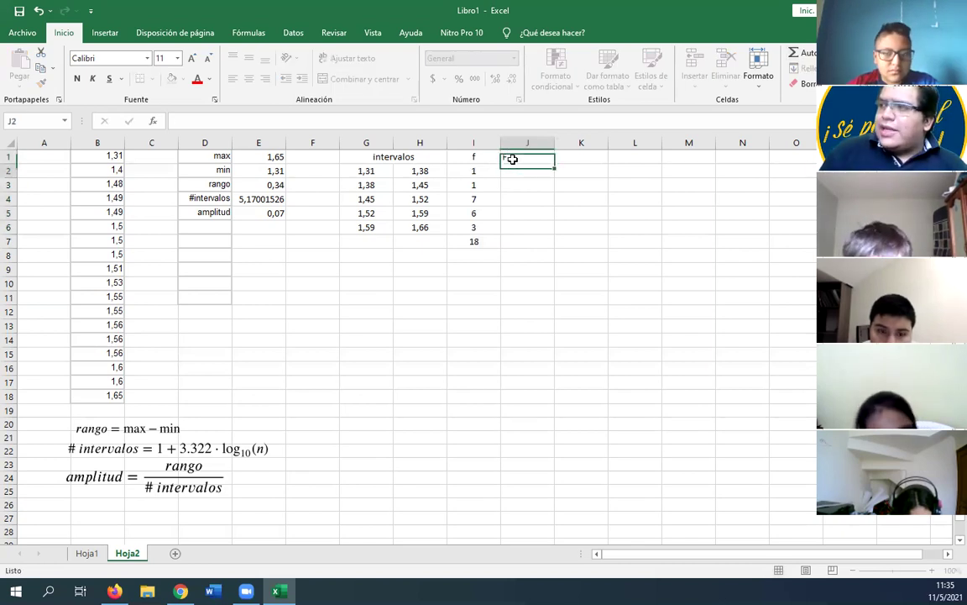
key(Return)
text(=)
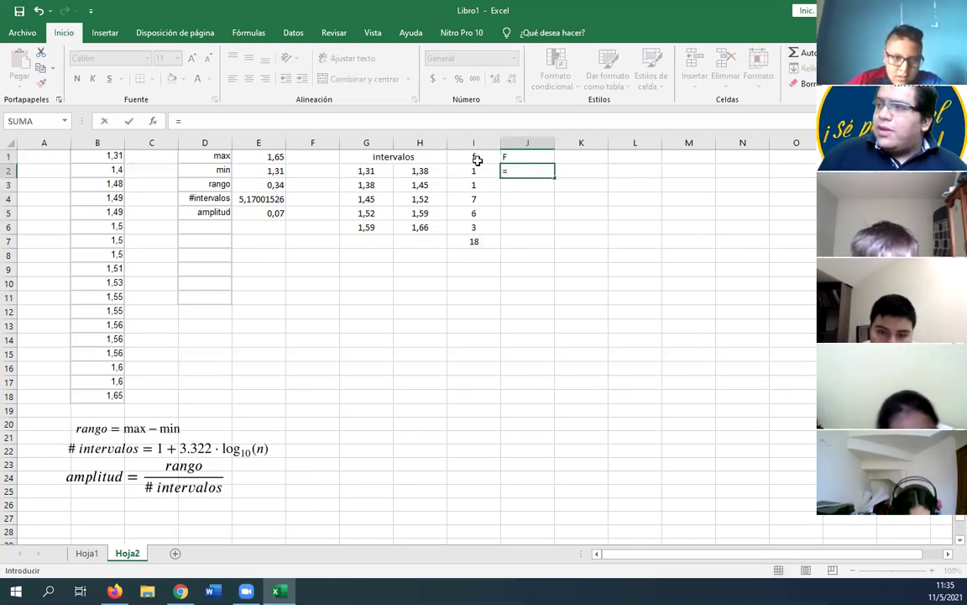
click(485, 171)
key(Return)
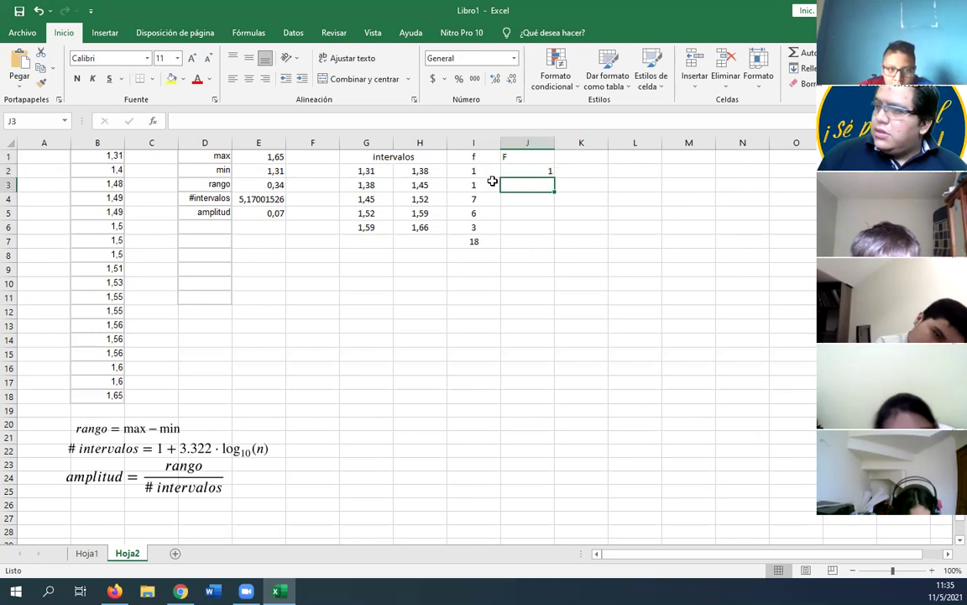
Step: Enter the running total formula =J2+I3 in J3 and fill it down to J6
text(=)
click(543, 171)
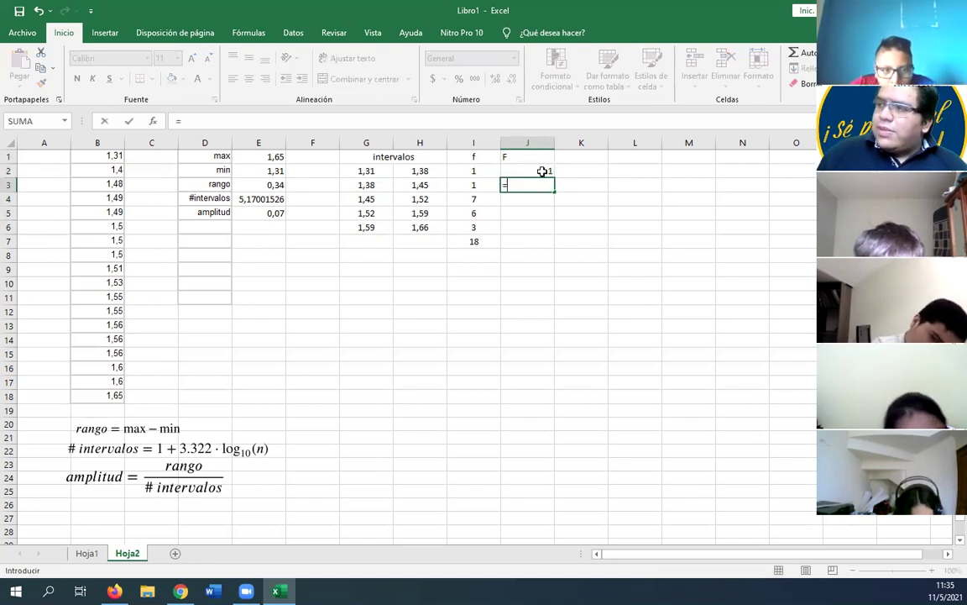
text(+)
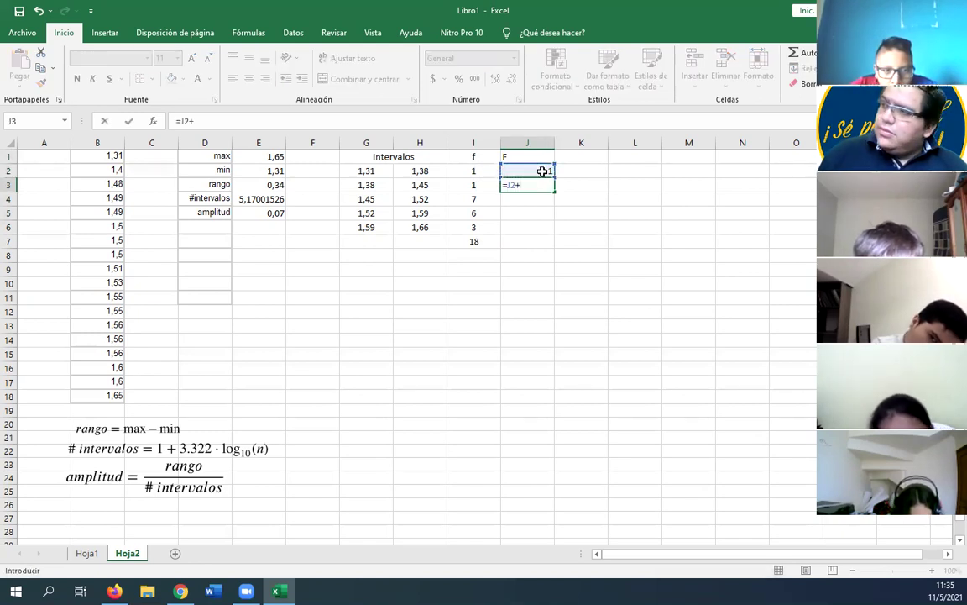
click(485, 186)
key(Return)
click(526, 184)
drag(554, 193, 550, 232)
Step: Add the relative frequency header m in K1 and enter the formula =I2/18 in K2
click(575, 157)
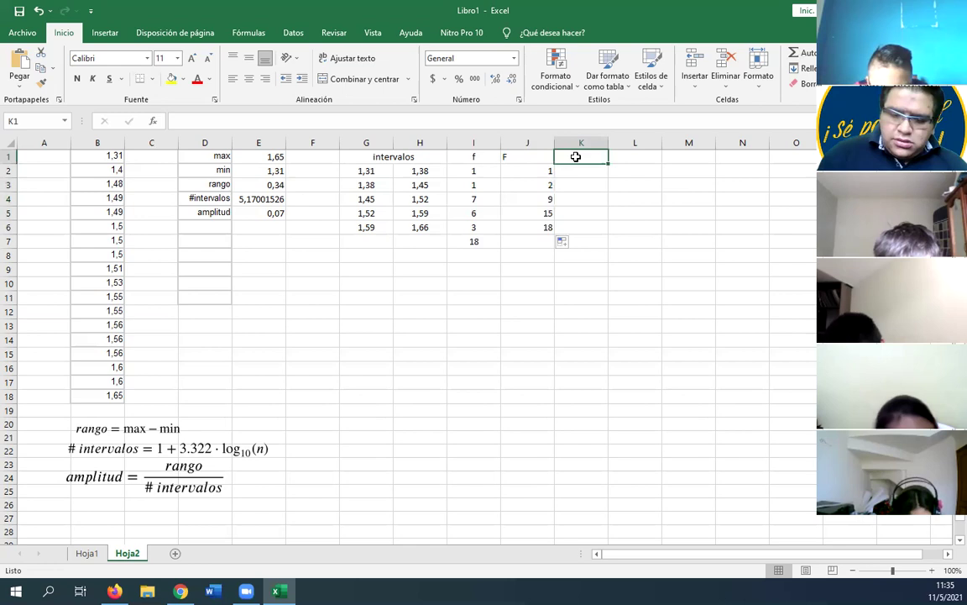
text(m)
click(572, 168)
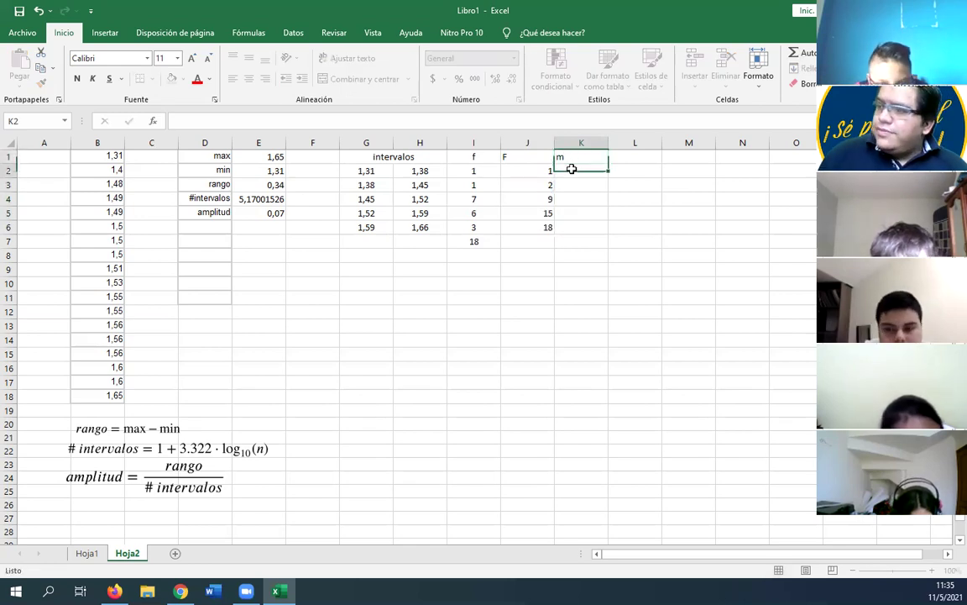
text(=)
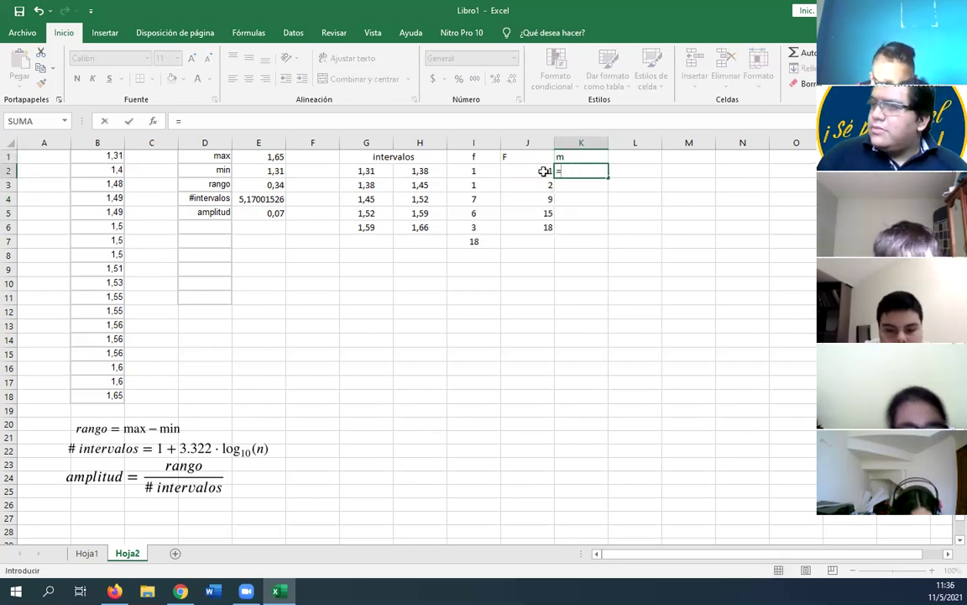
click(483, 174)
text(/18)
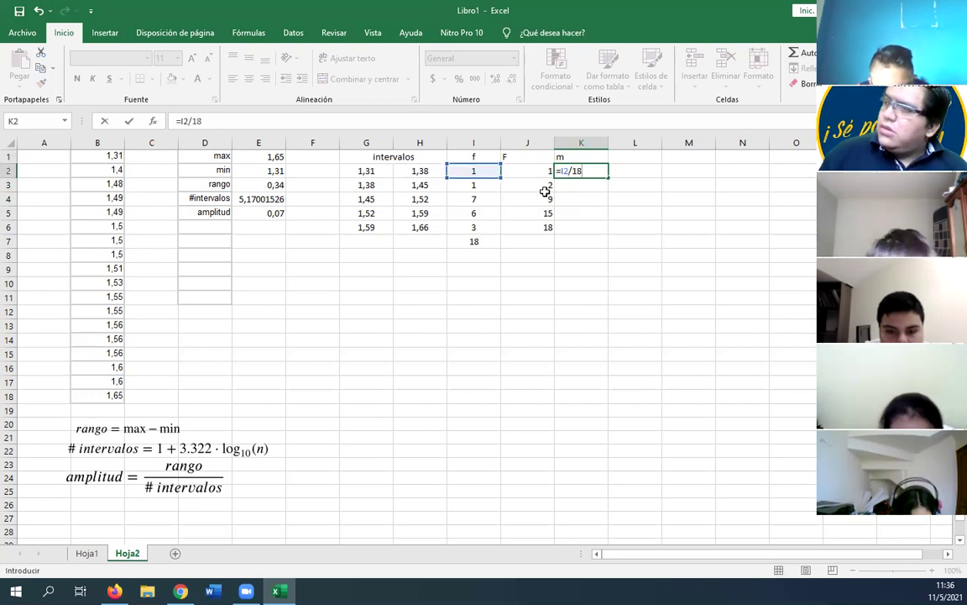
key(Return)
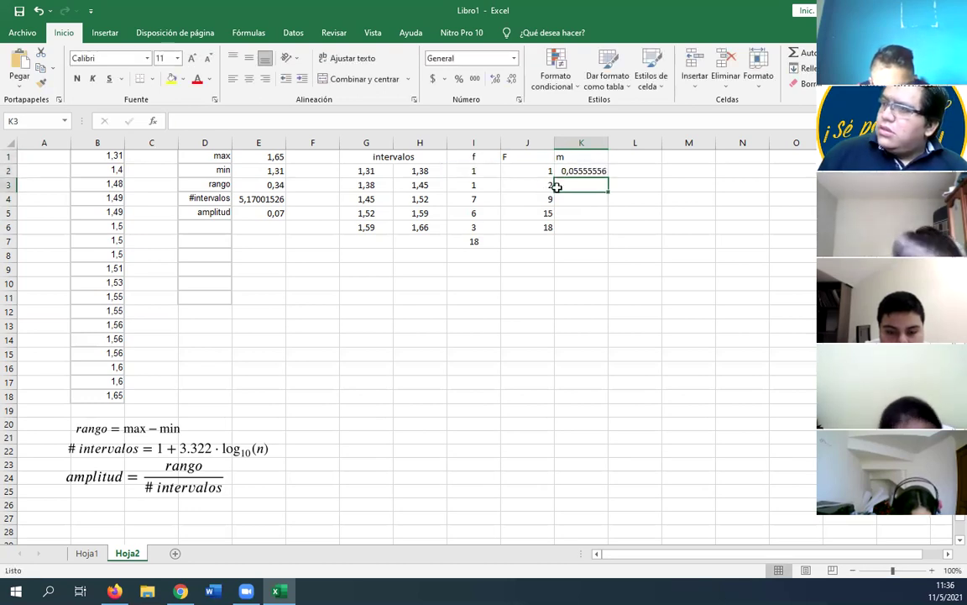
Step: Round the K2 formula to two decimals as =REDONDEAR(I2/18;2) and fill it down to K6
click(579, 170)
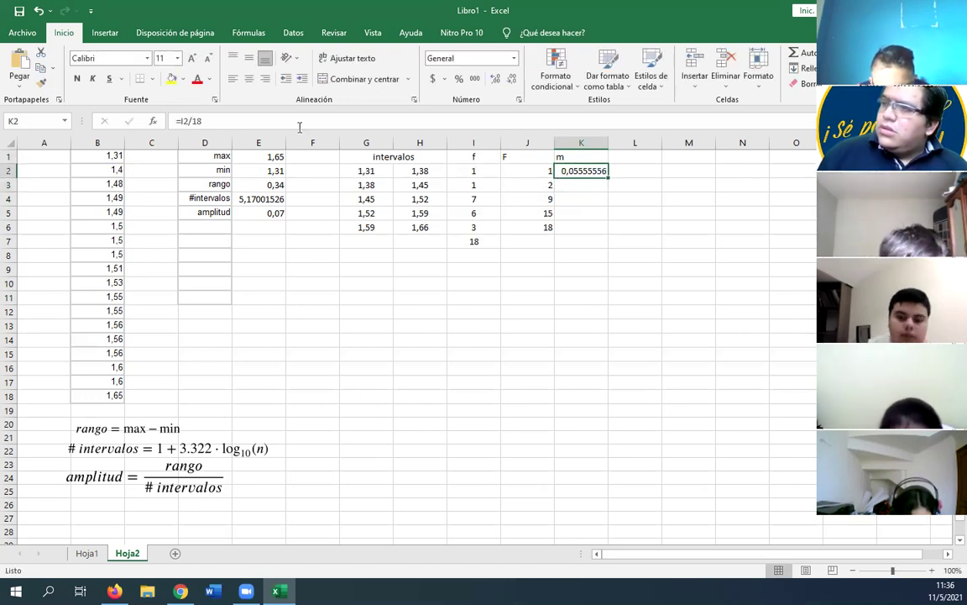
click(186, 121)
text(redonde)
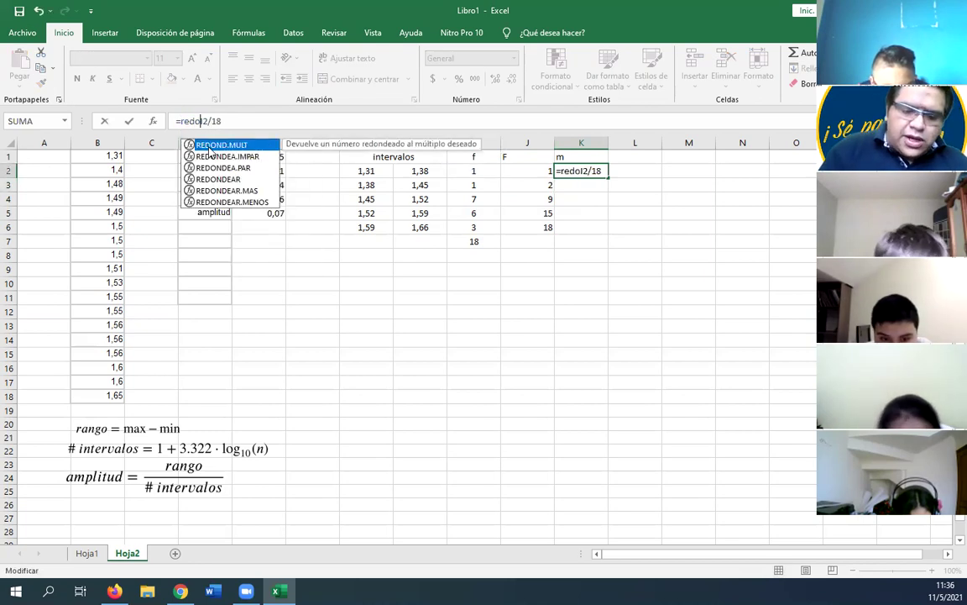
key(Down)
key(Down)
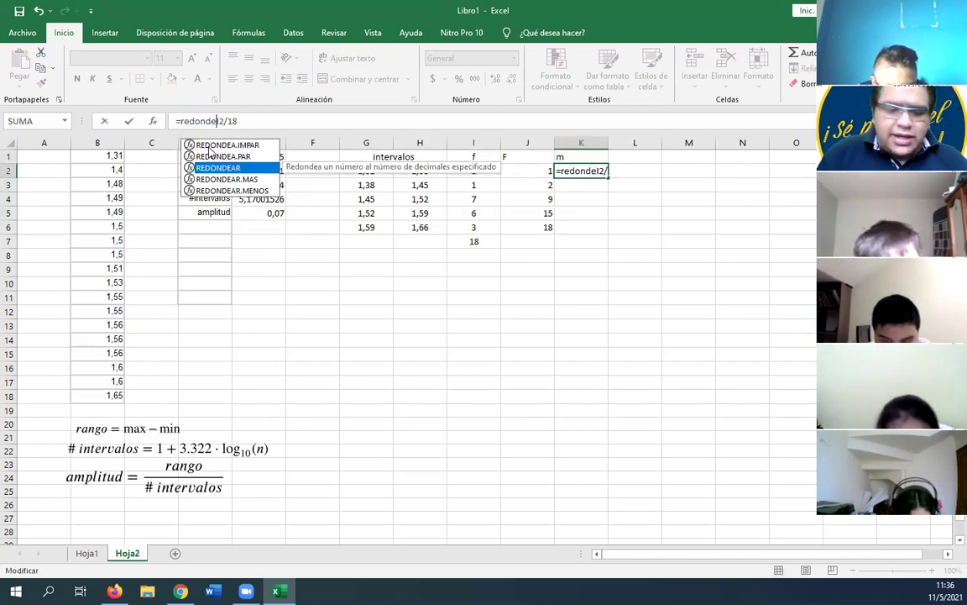
key(Tab)
key(End)
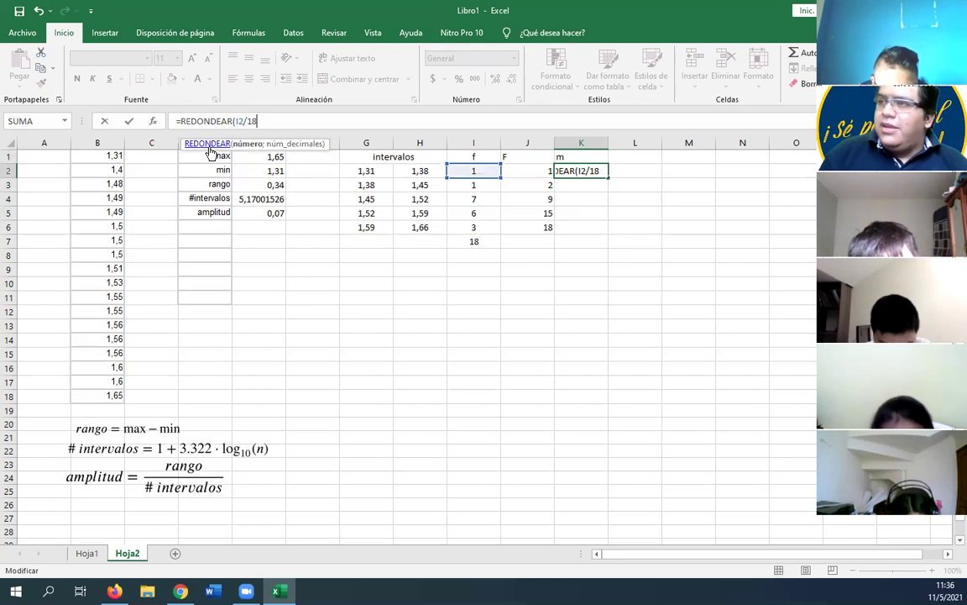
text(;)
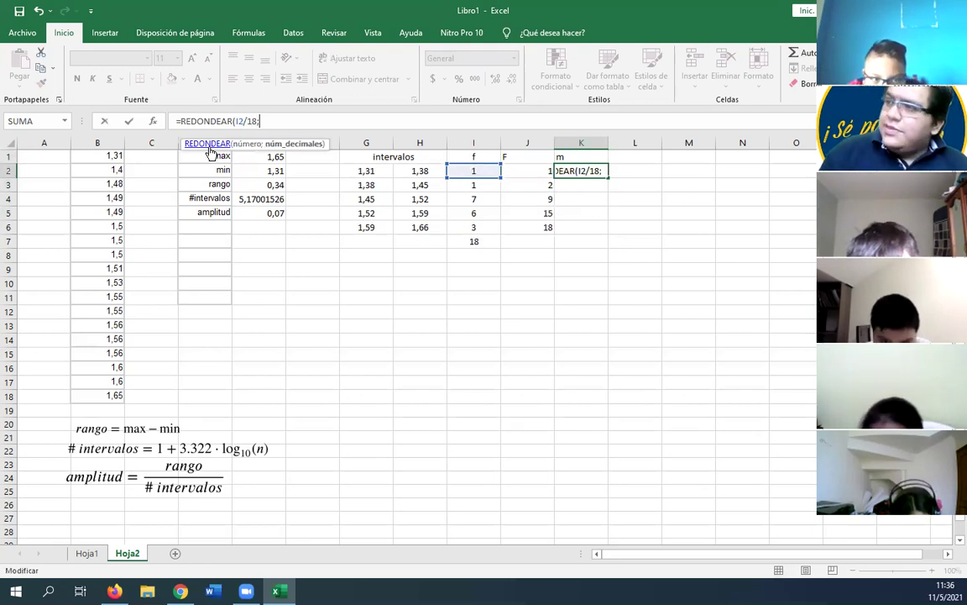
text(2))
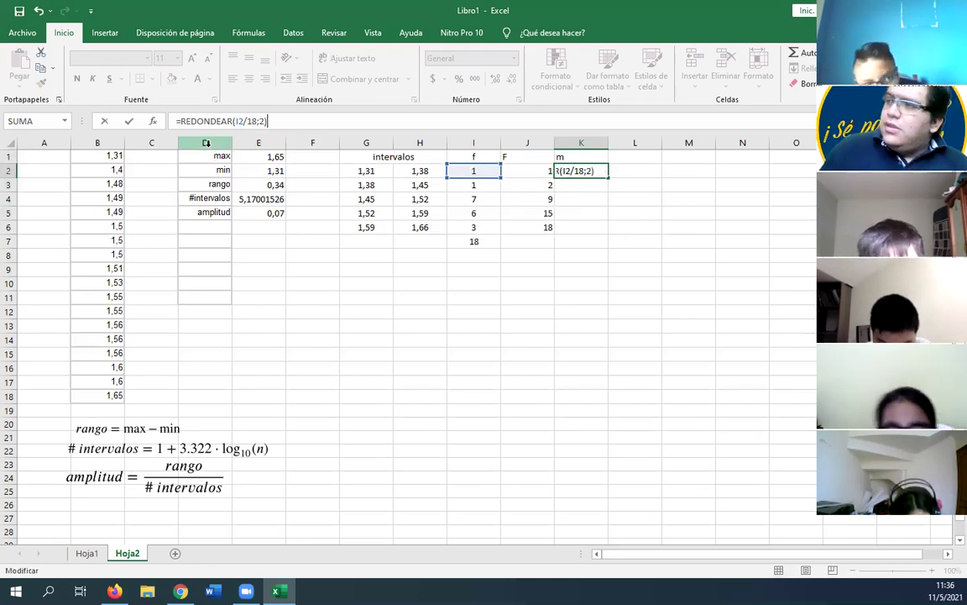
key(Return)
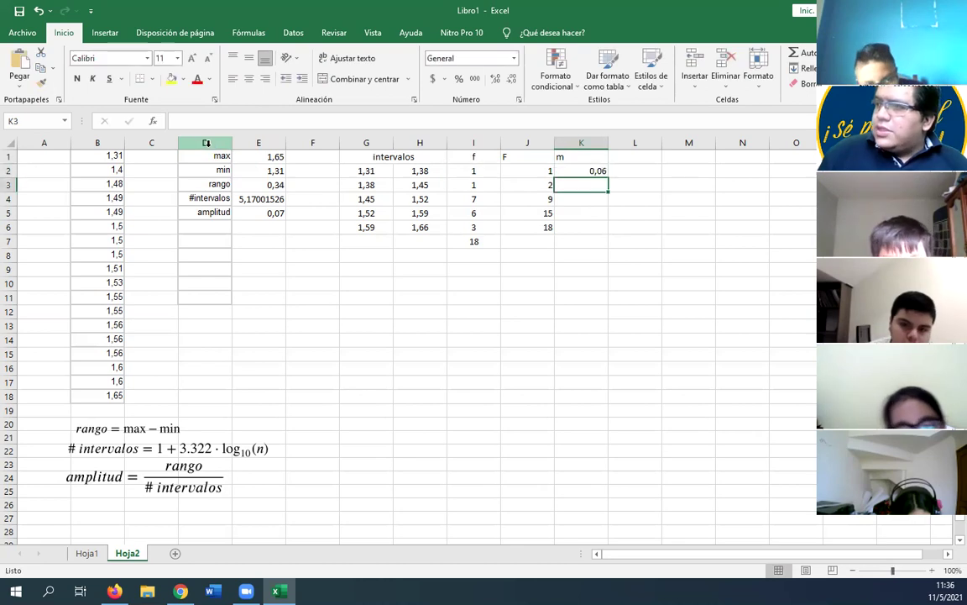
click(596, 173)
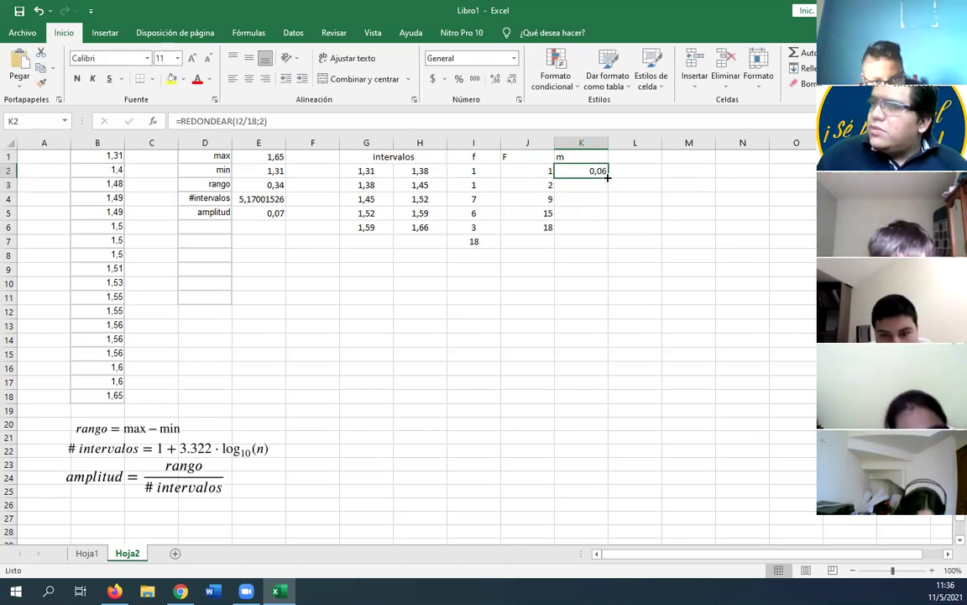
drag(607, 186, 611, 229)
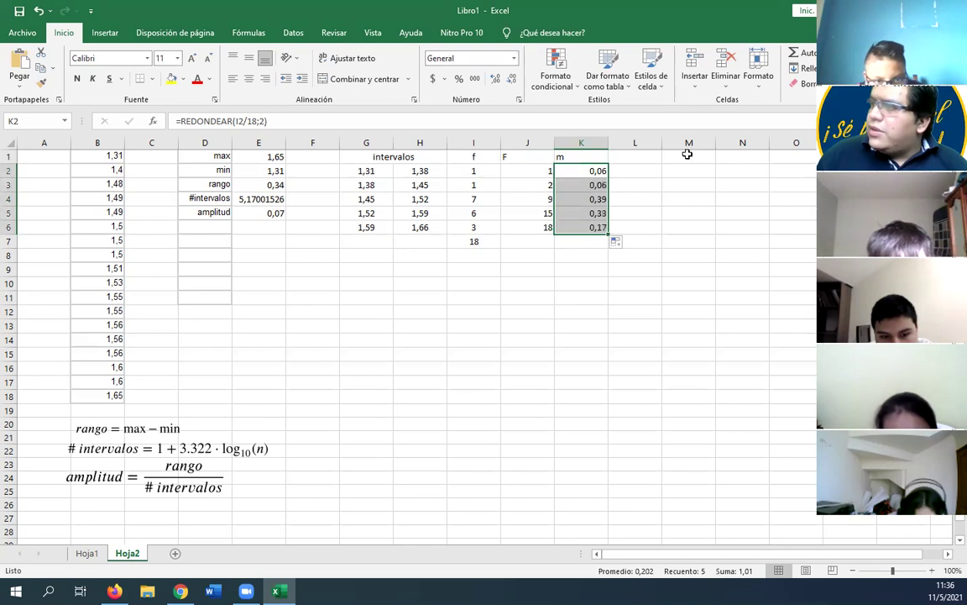
Step: Total the m column in K7 with AutoSum and centre the cells I1:K7
click(796, 52)
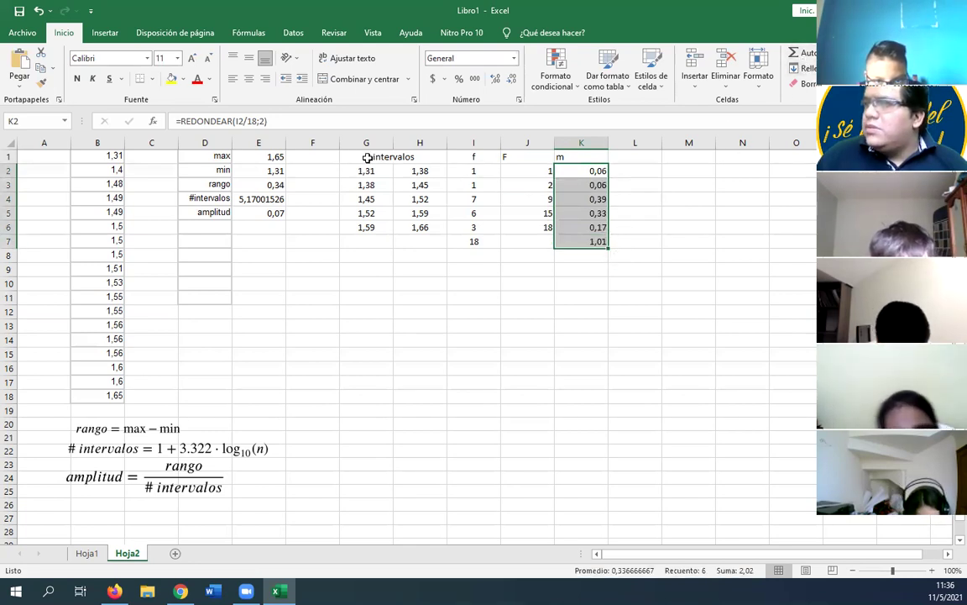
drag(473, 156, 578, 250)
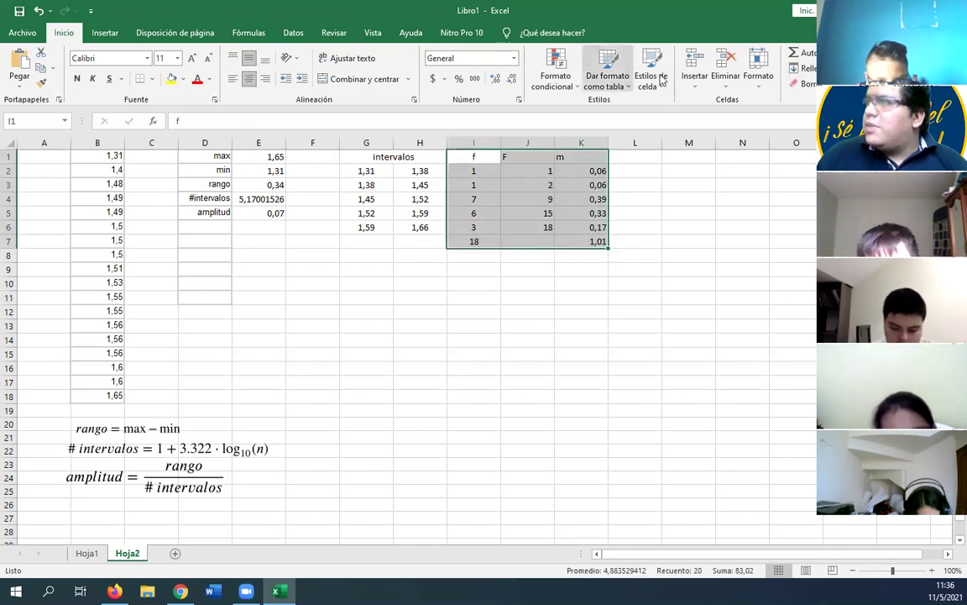
click(249, 79)
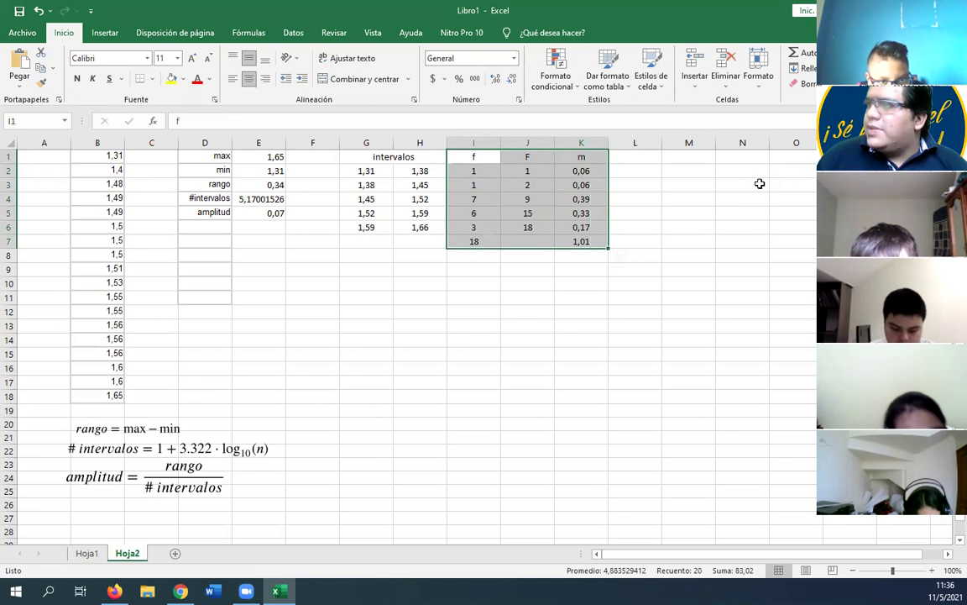
Step: Add the cumulative relative frequency header M in L1 and enter the formula =K2 in L2
click(617, 162)
text(M)
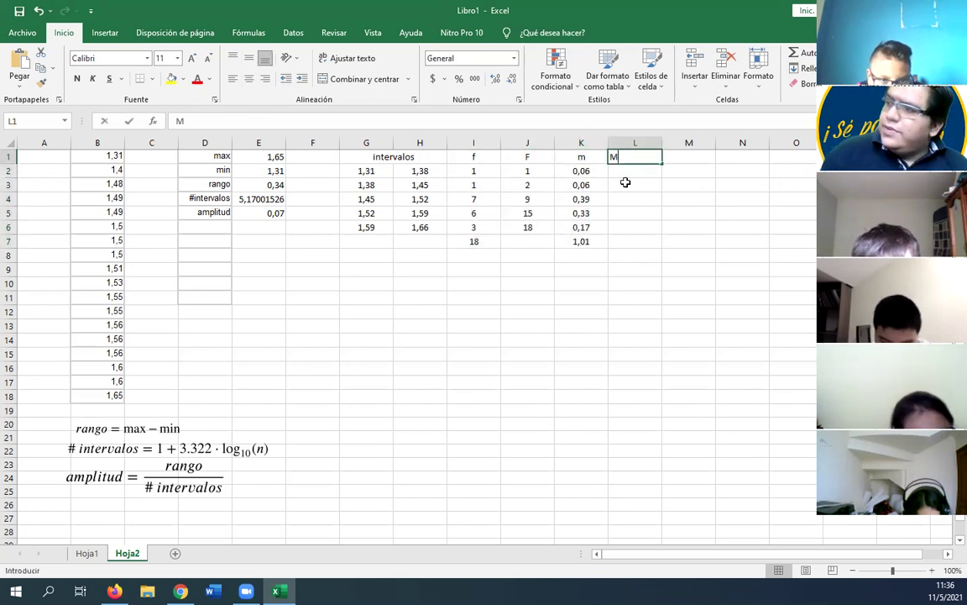
click(625, 183)
click(623, 174)
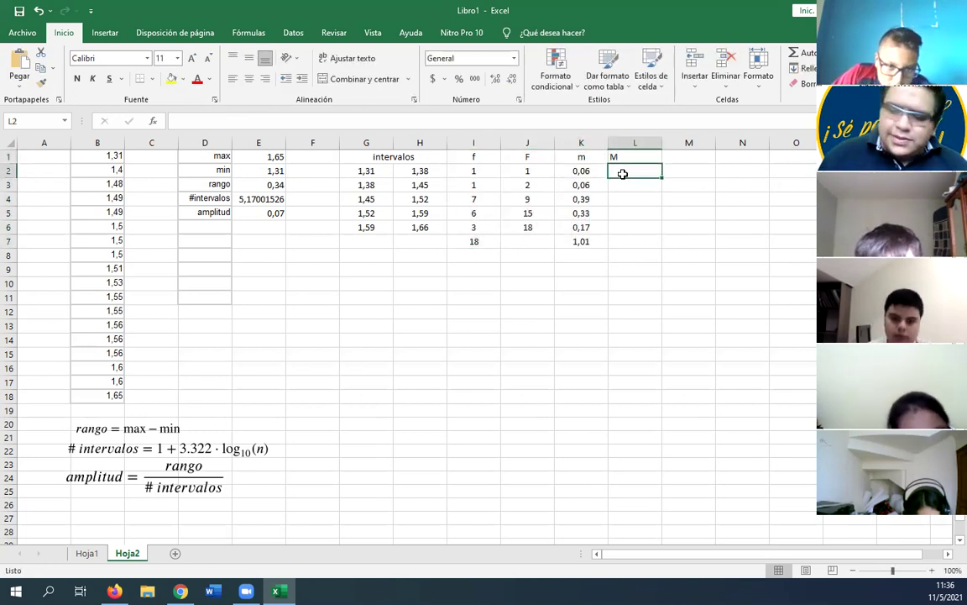
text(=)
click(592, 169)
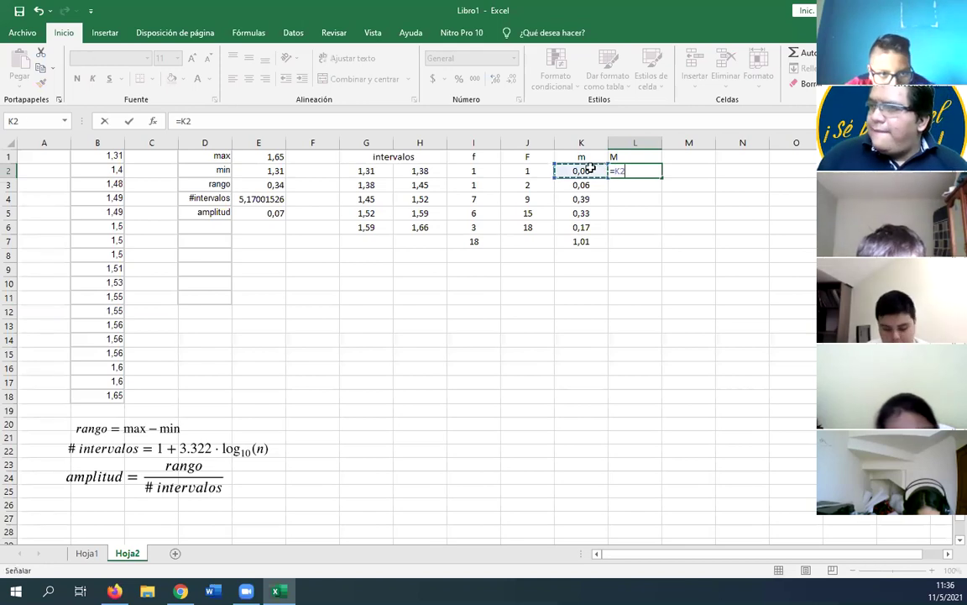
key(Return)
click(643, 173)
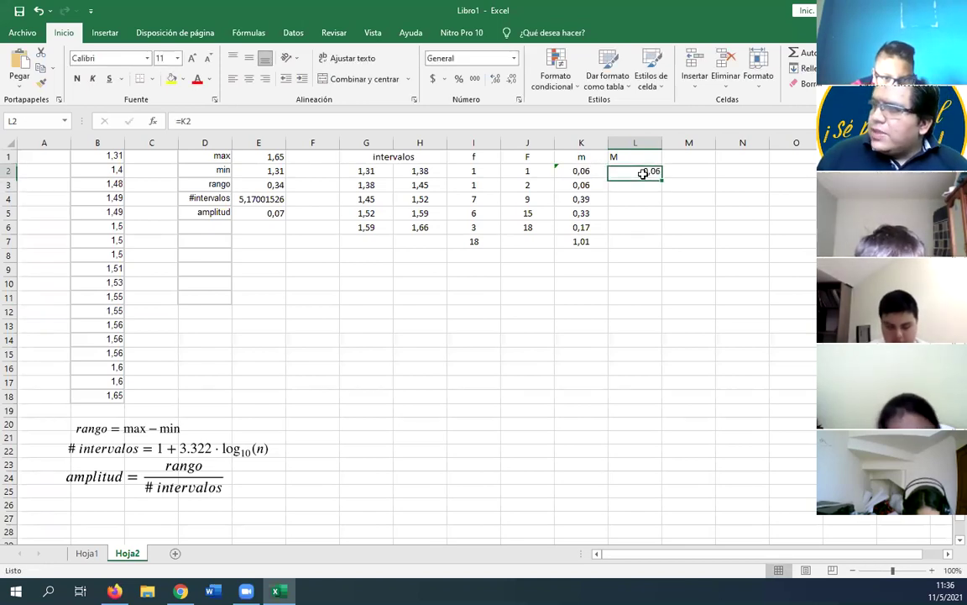
Step: Enter the running total formula =L2+K3 in L3 and fill it down to L6
click(647, 184)
text(=)
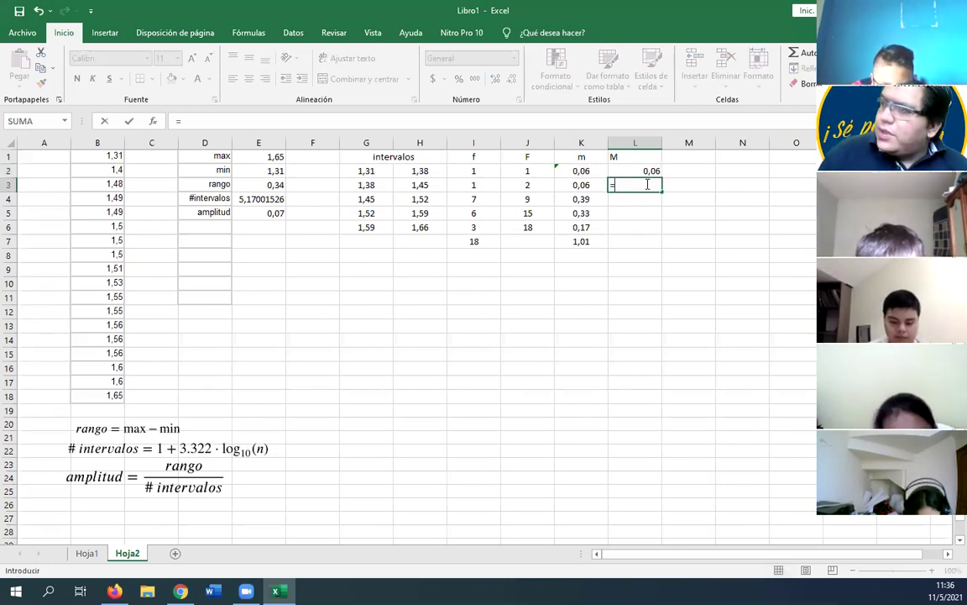
click(648, 170)
text(+)
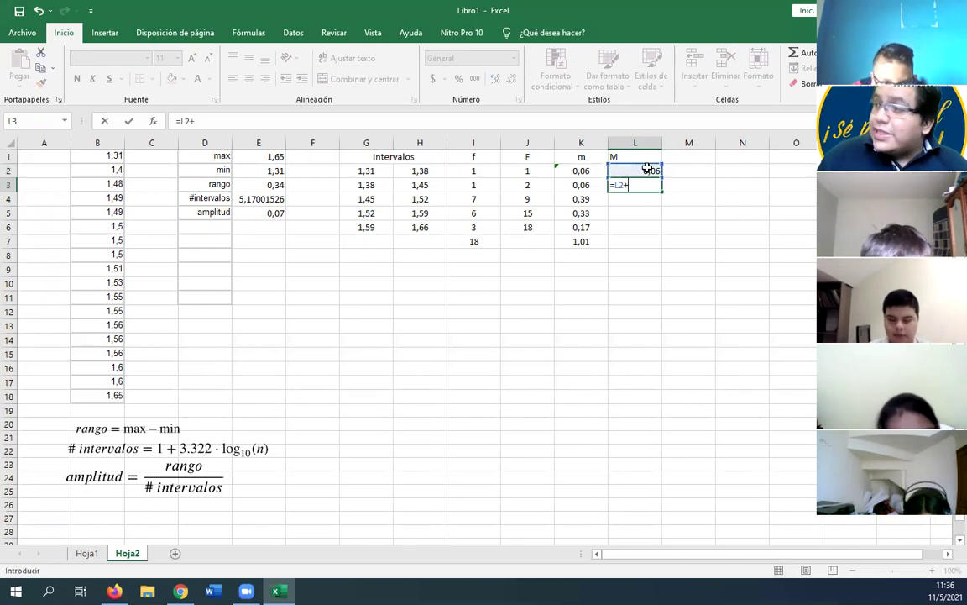
click(586, 188)
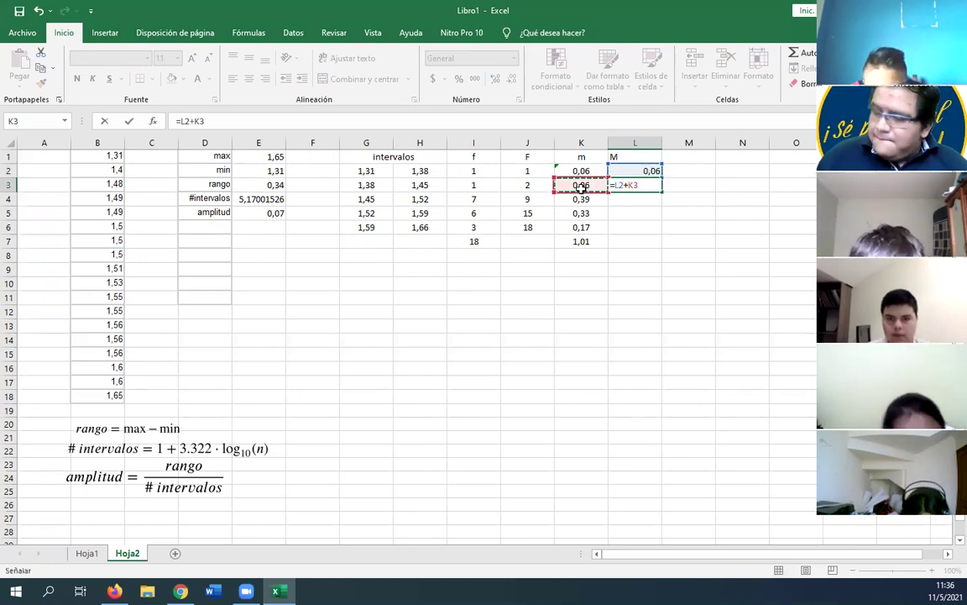
key(Return)
click(629, 179)
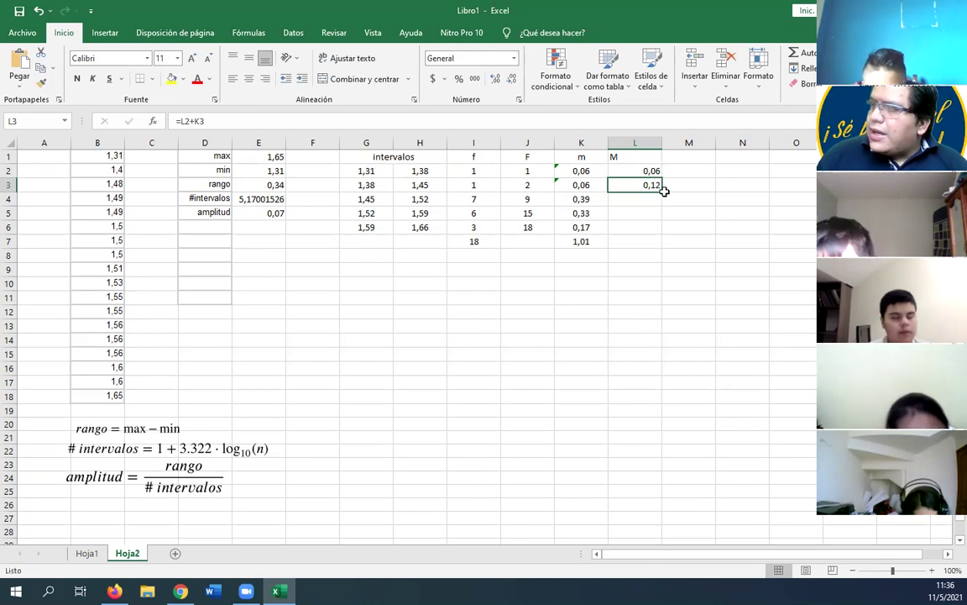
drag(662, 192, 661, 232)
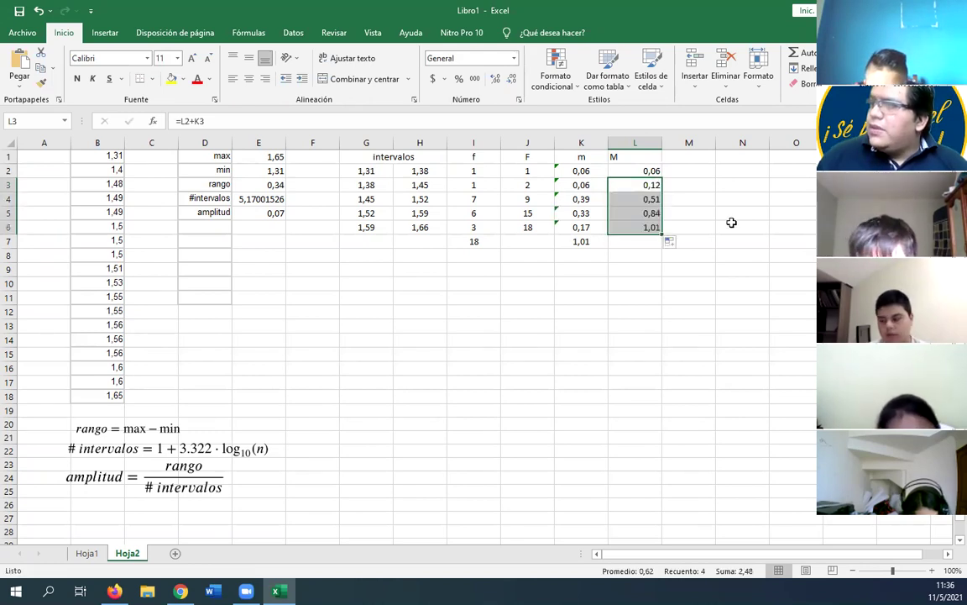
click(742, 227)
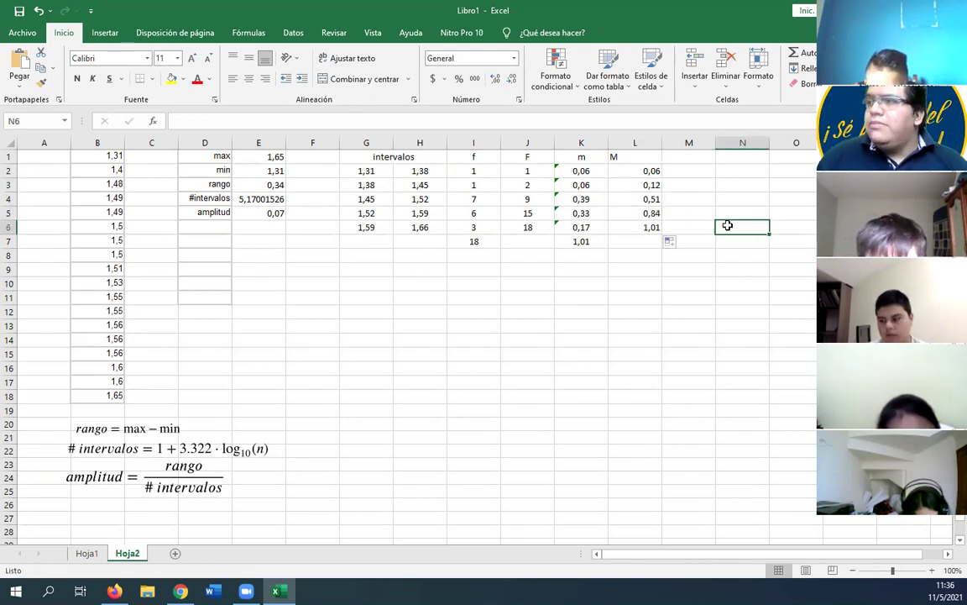
Step: Enter the interval labels i1, i2, i3, i4 and i5 in cells G9 to G13
click(344, 268)
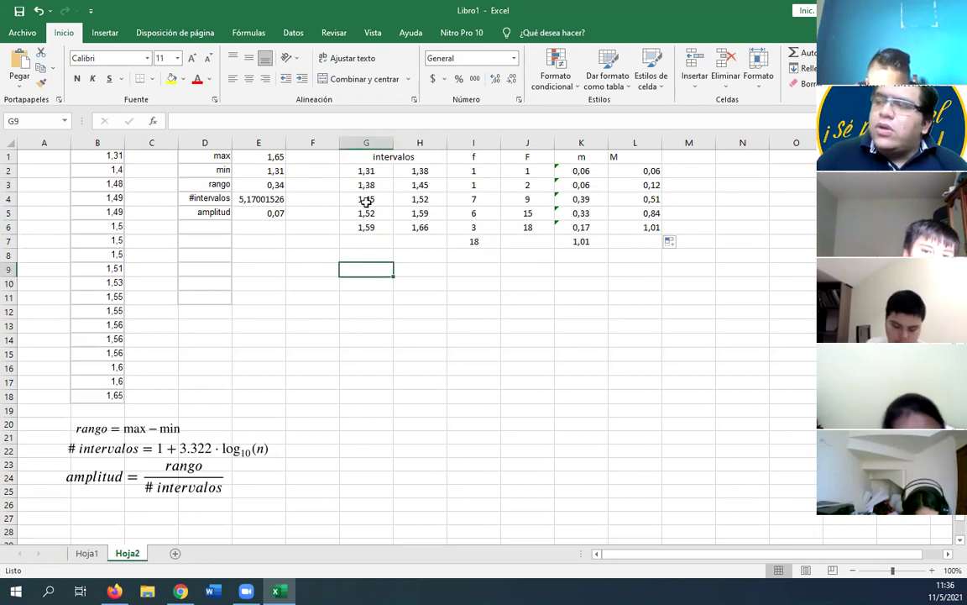
text(i1)
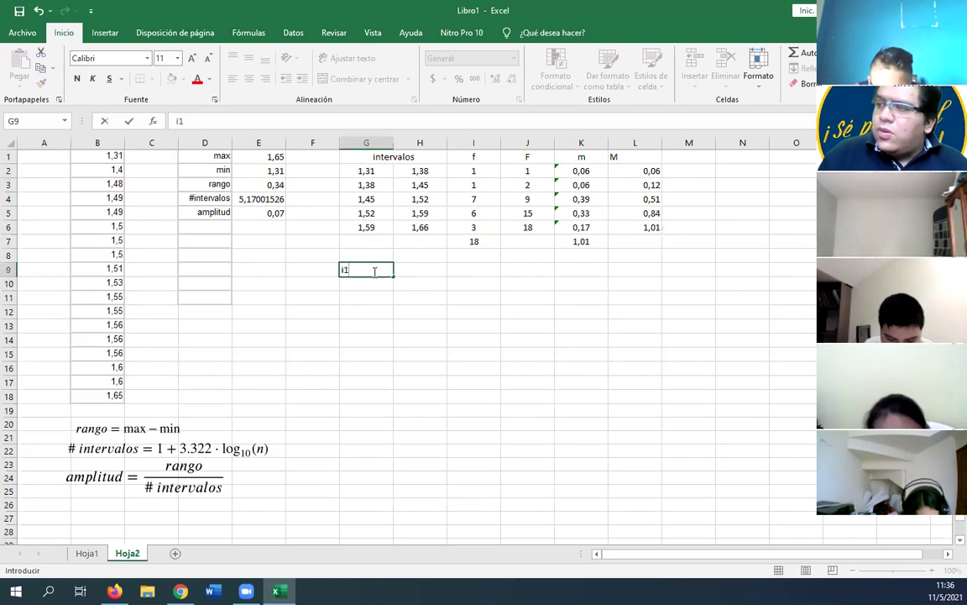
key(Return)
text(i2)
key(Return)
text(i3)
key(Return)
text(i4)
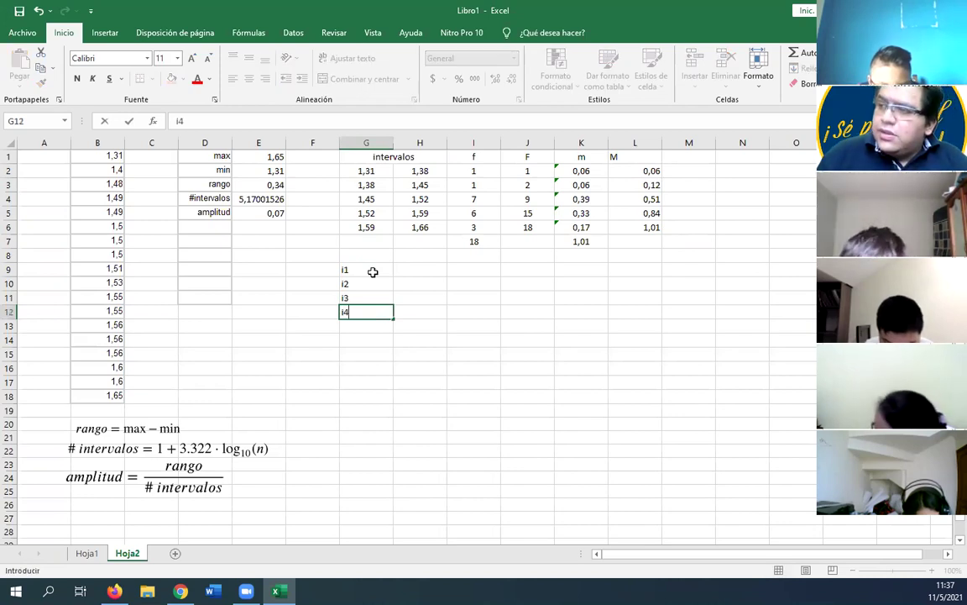
key(Return)
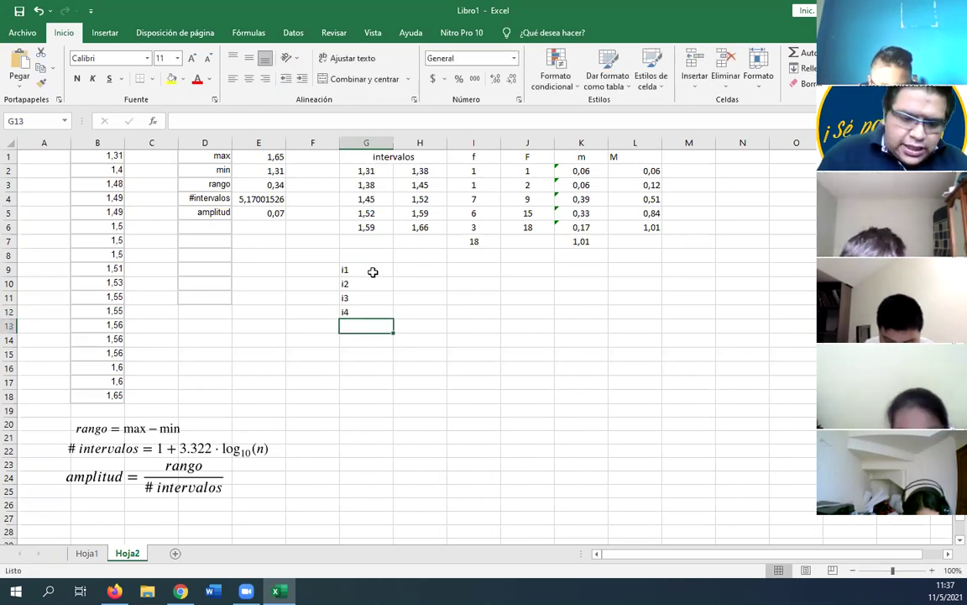
text(i5)
key(ctrl+Return)
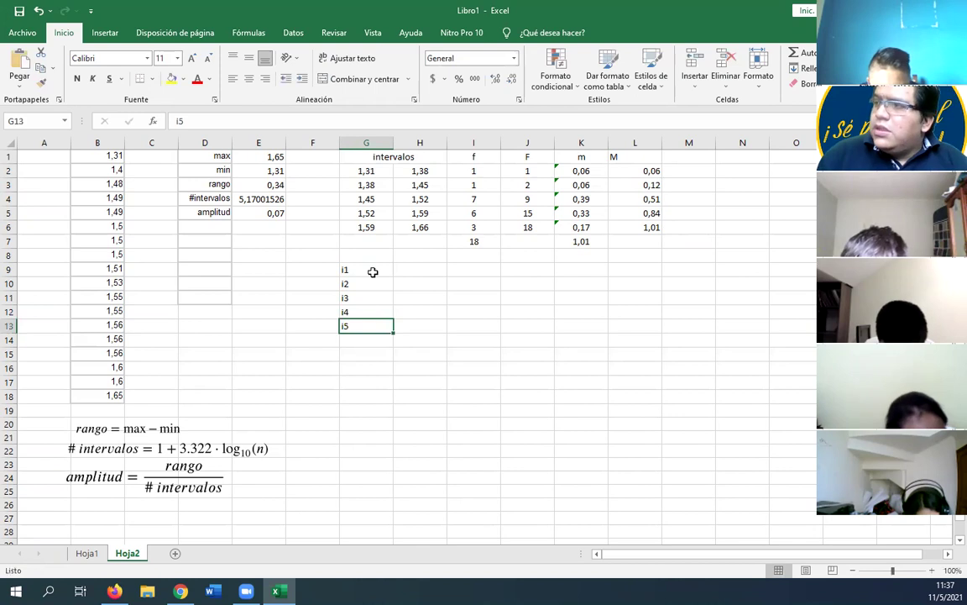
Step: Copy the f frequencies from I2:I6 and paste them beside the interval labels starting at H9
drag(464, 170, 466, 223)
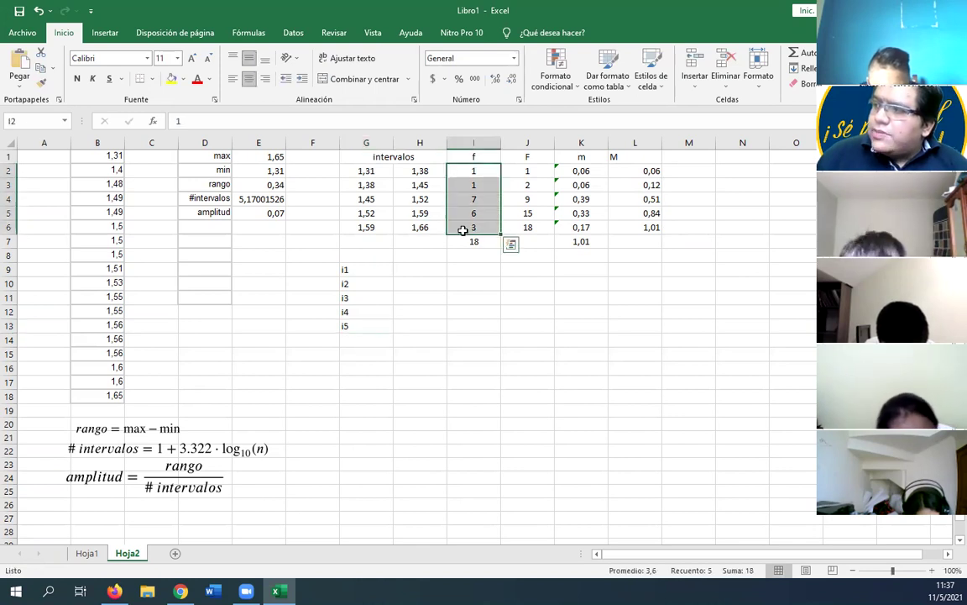
key(ctrl+c)
click(412, 270)
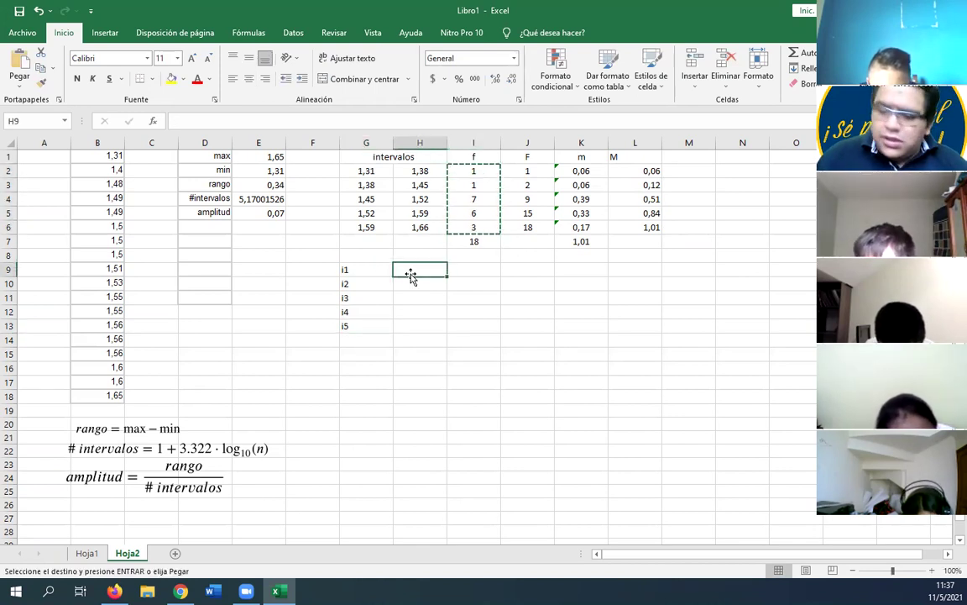
key(ctrl+v)
Step: Insert a 3D pie chart of G9:H13 below the frequency table, using the grey-background style with dark percentage labels and a legend
drag(367, 267, 410, 326)
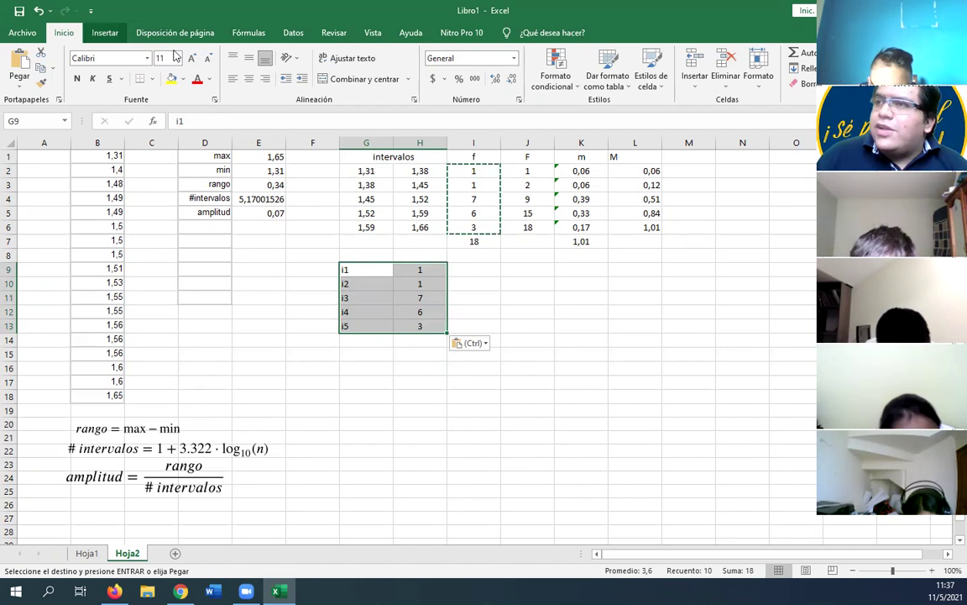
click(105, 32)
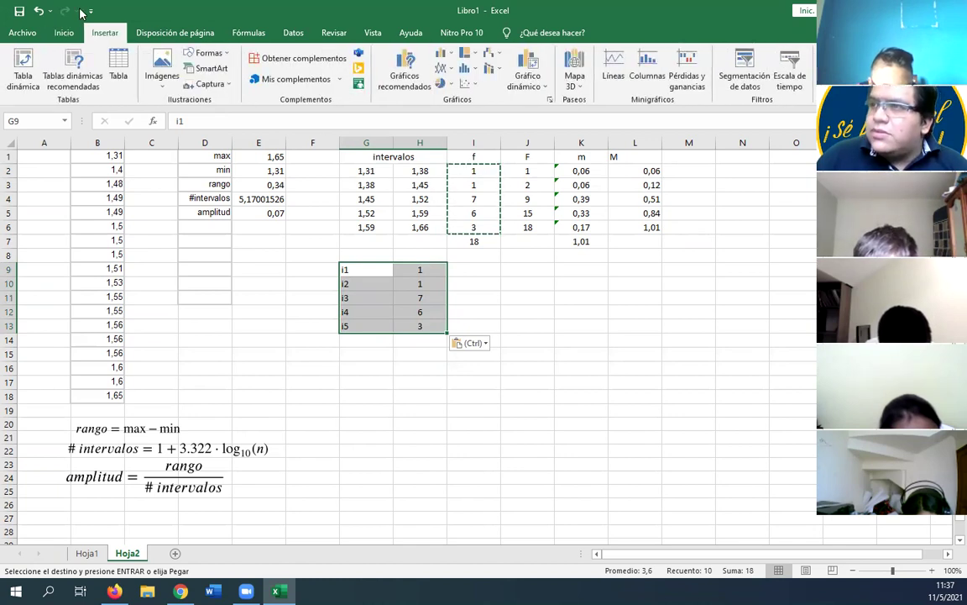
click(452, 85)
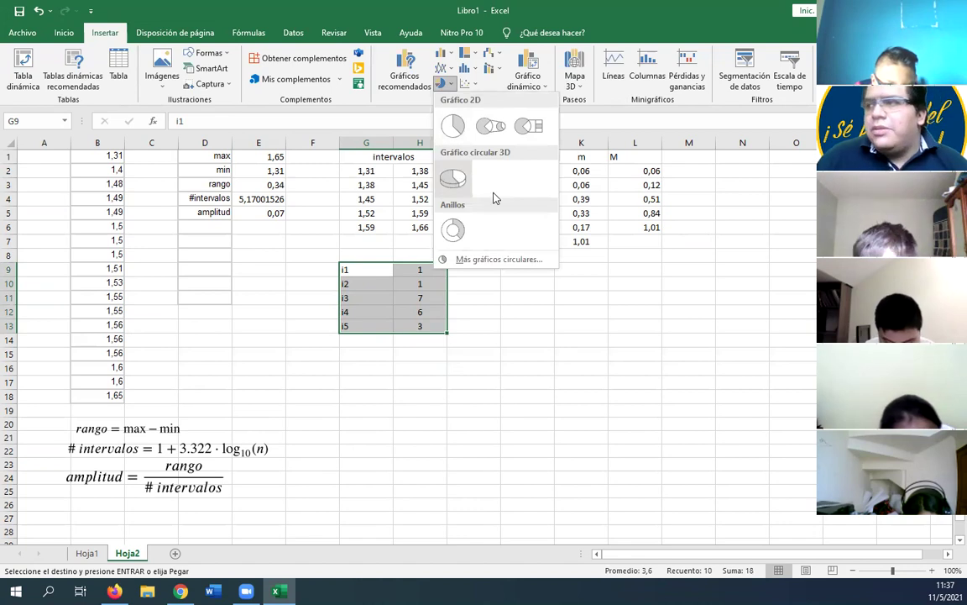
click(452, 177)
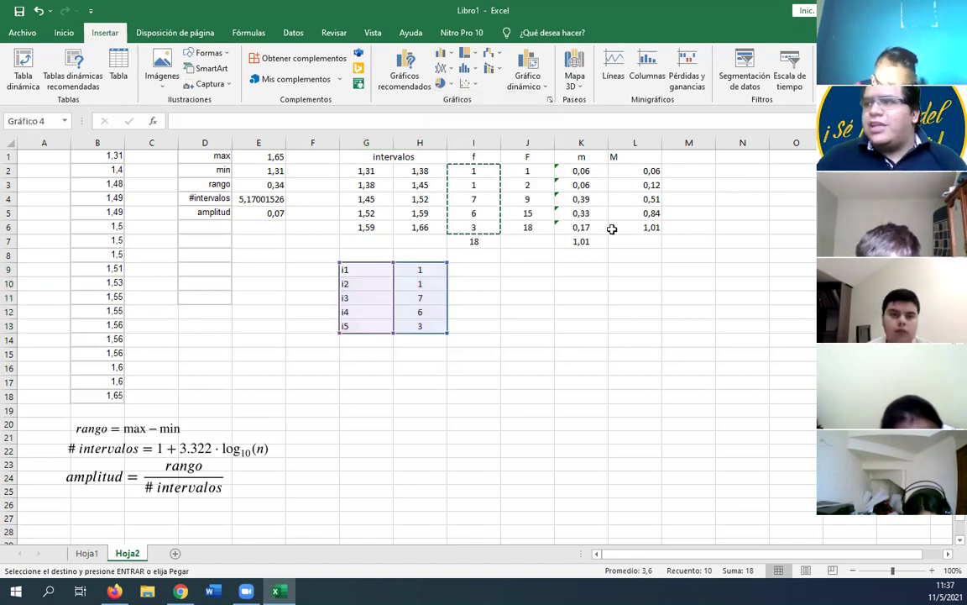
drag(567, 249, 714, 283)
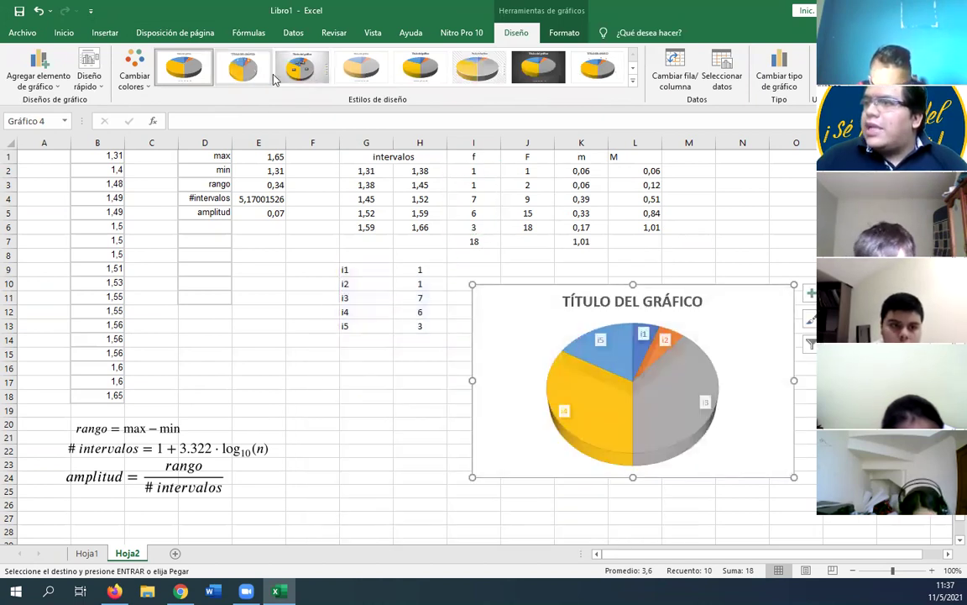
click(311, 78)
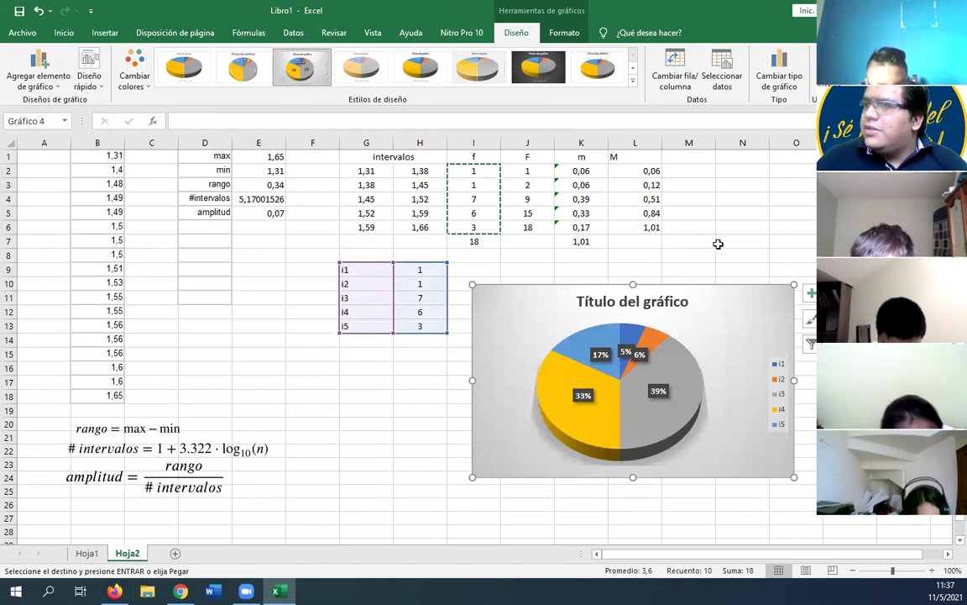